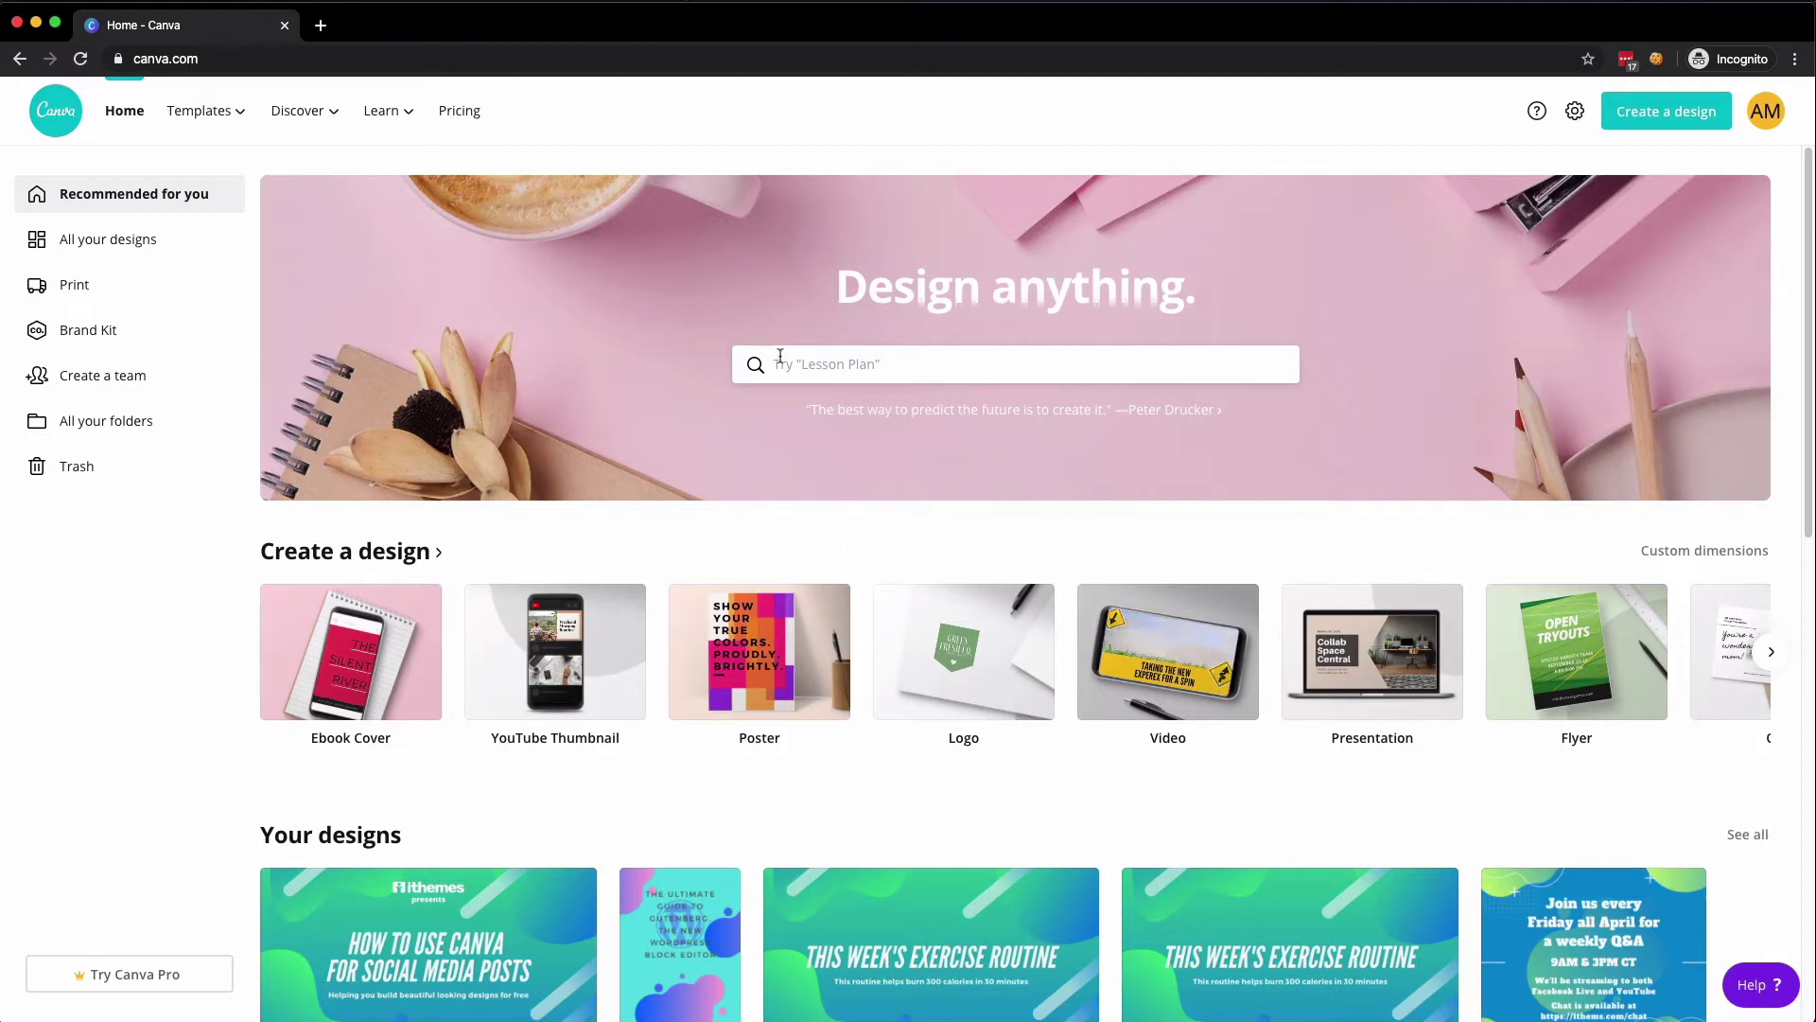
# - Search the home page with 'Pr' and choose the suggested Presentation templates entry
pyautogui.click(851, 366)
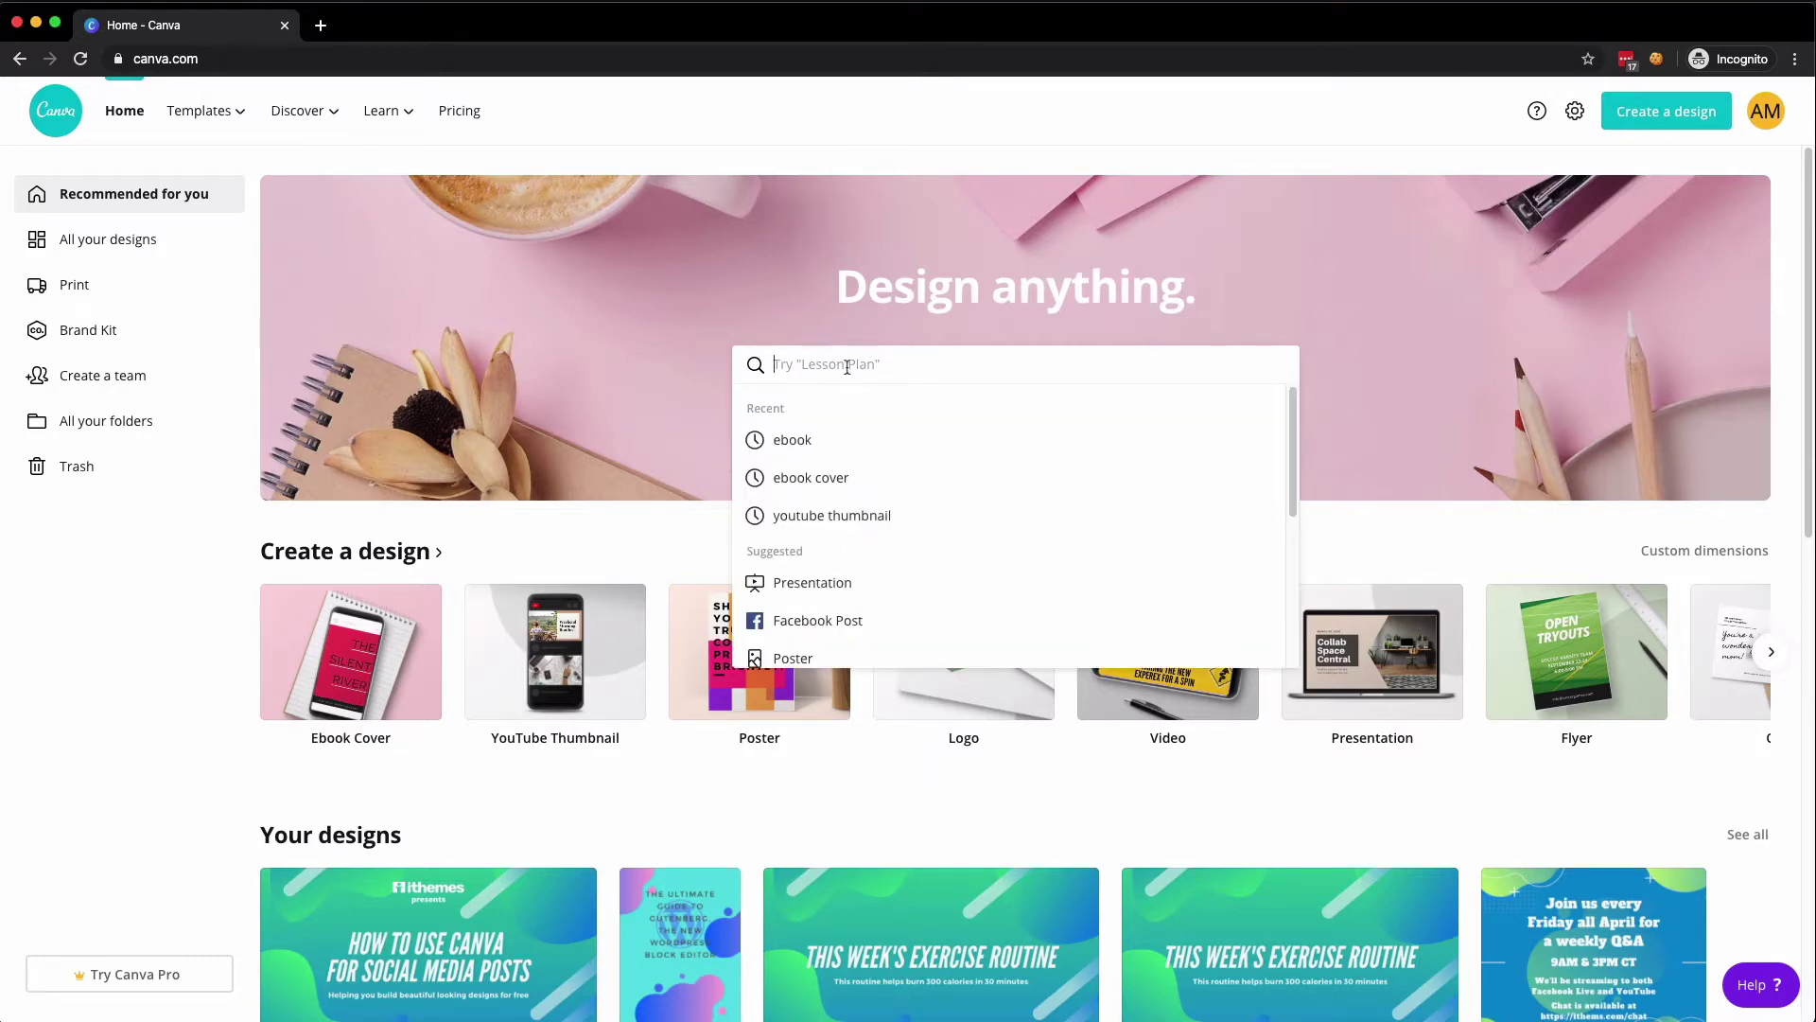
pyautogui.write('Presentation')
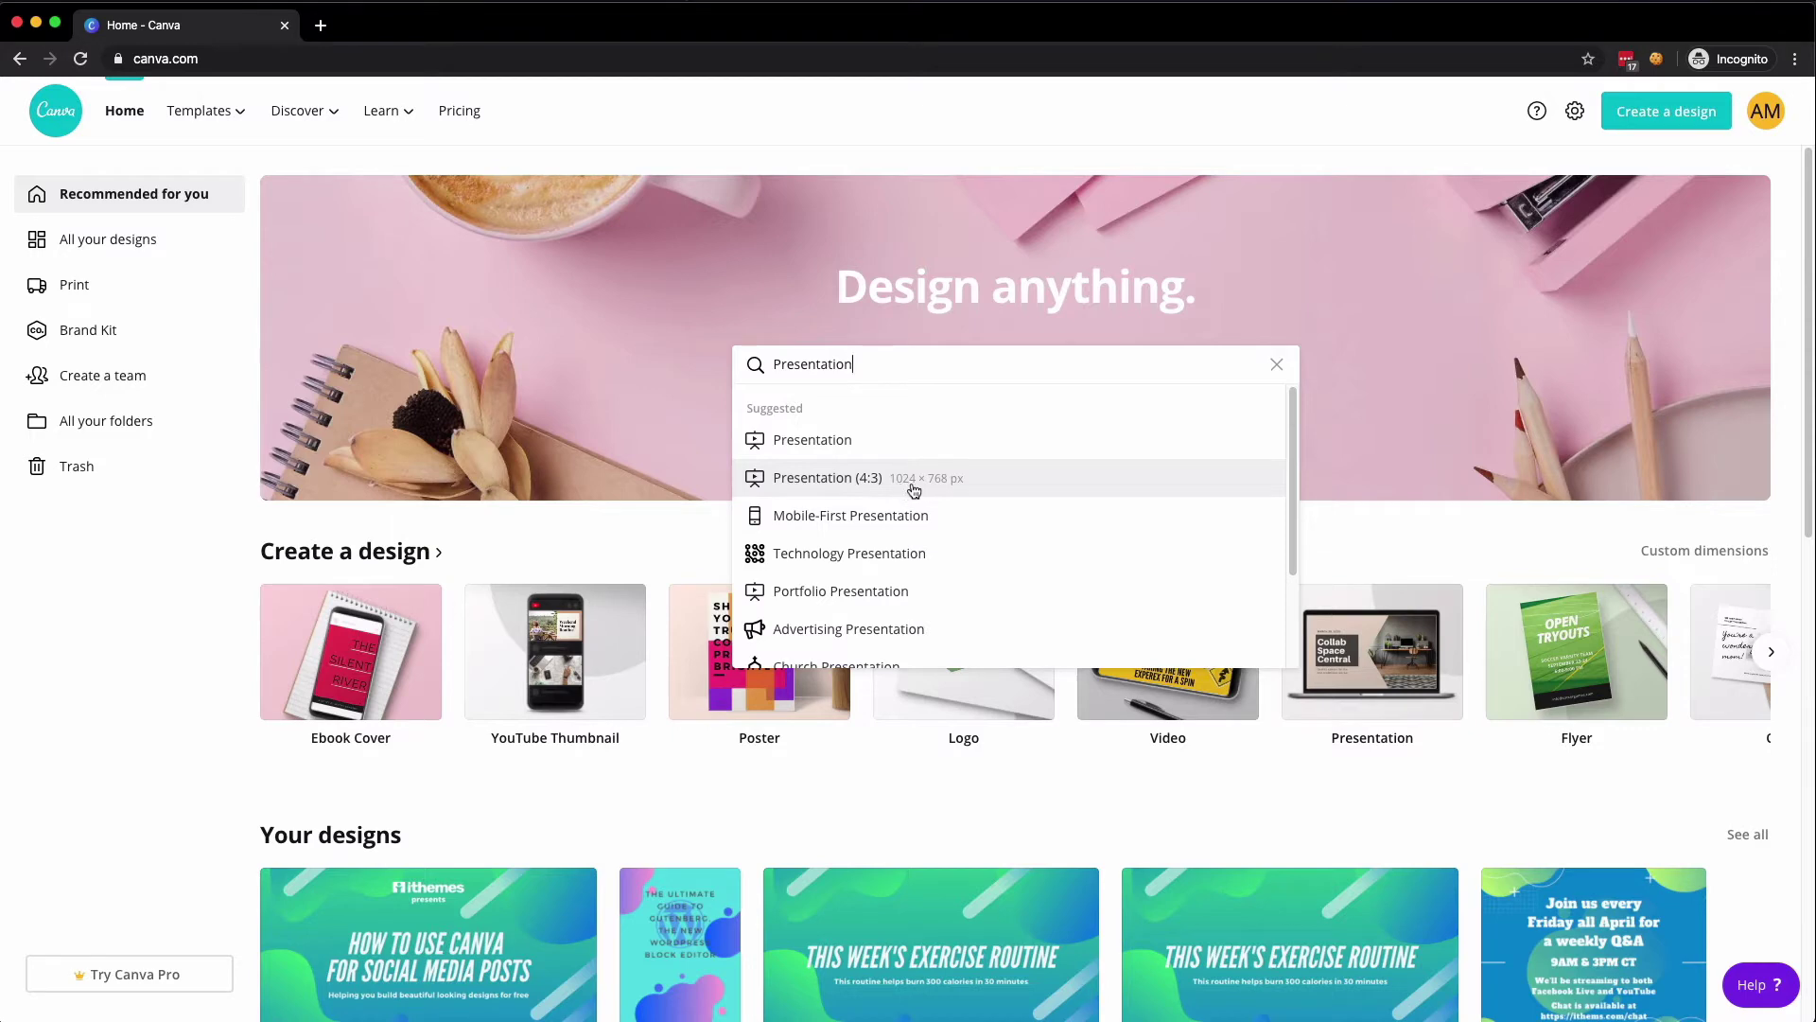
pyautogui.click(806, 450)
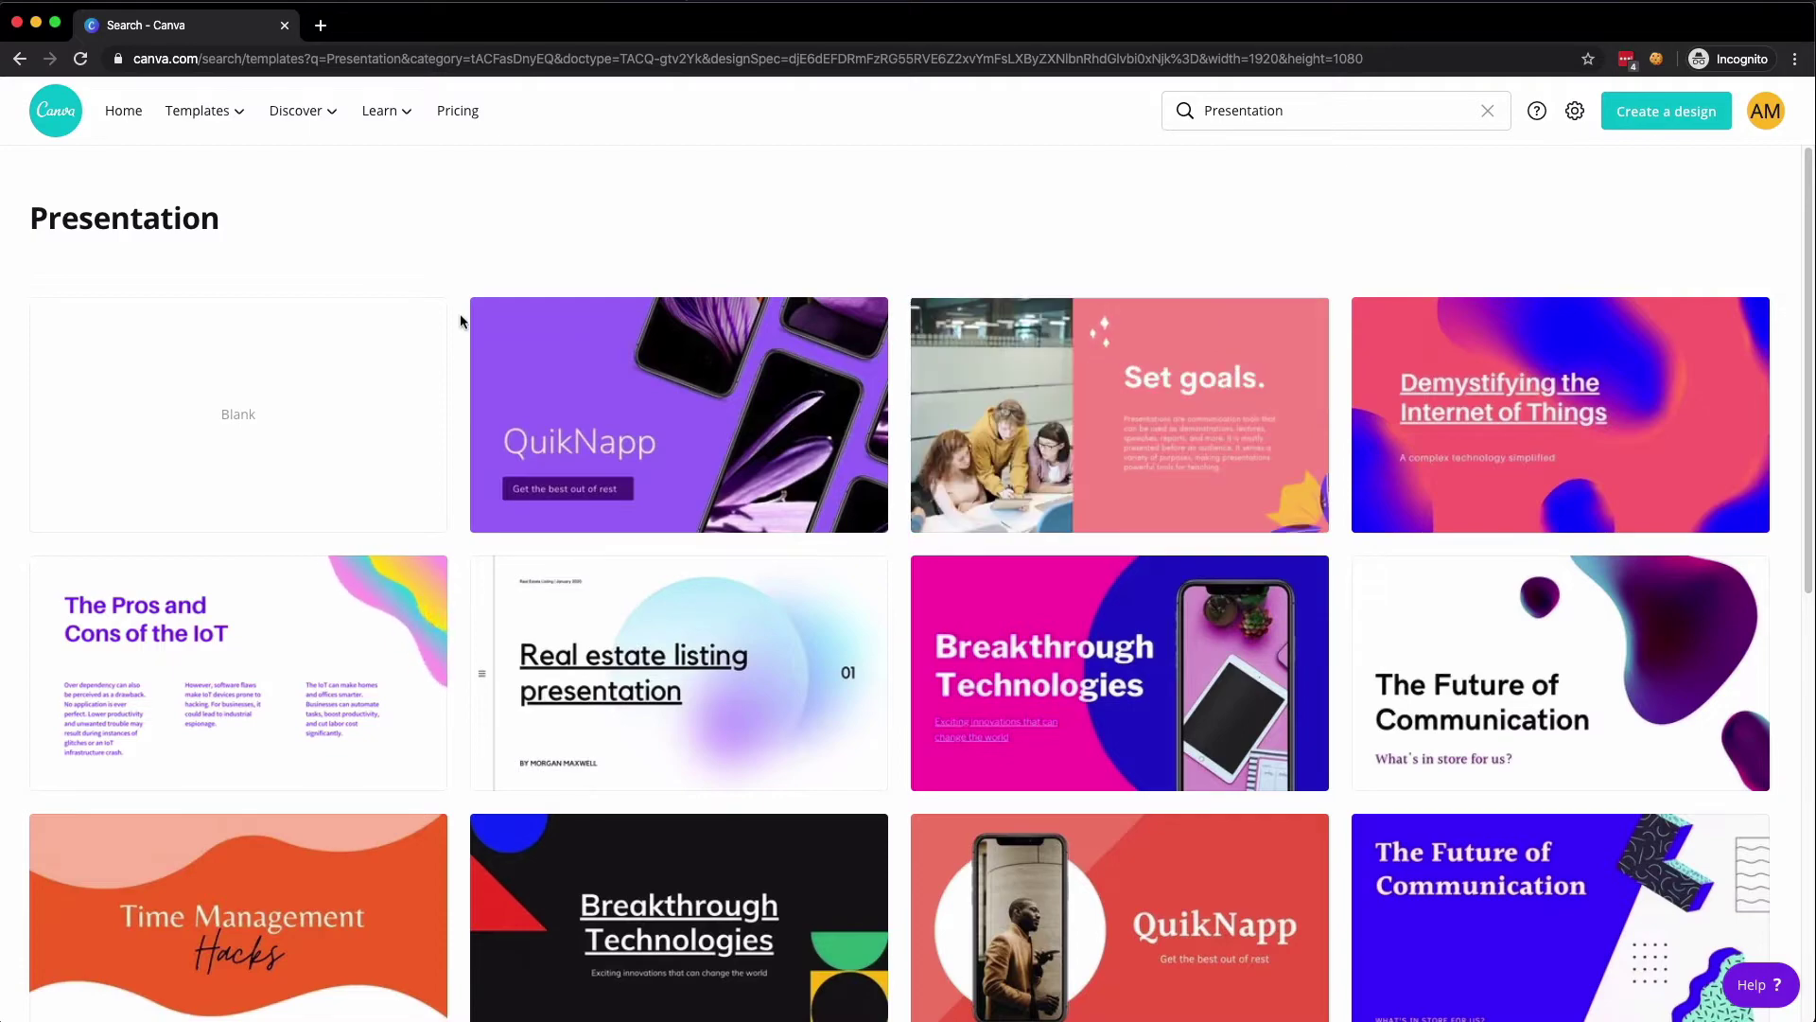
pyautogui.scroll(-4, 460, 314)
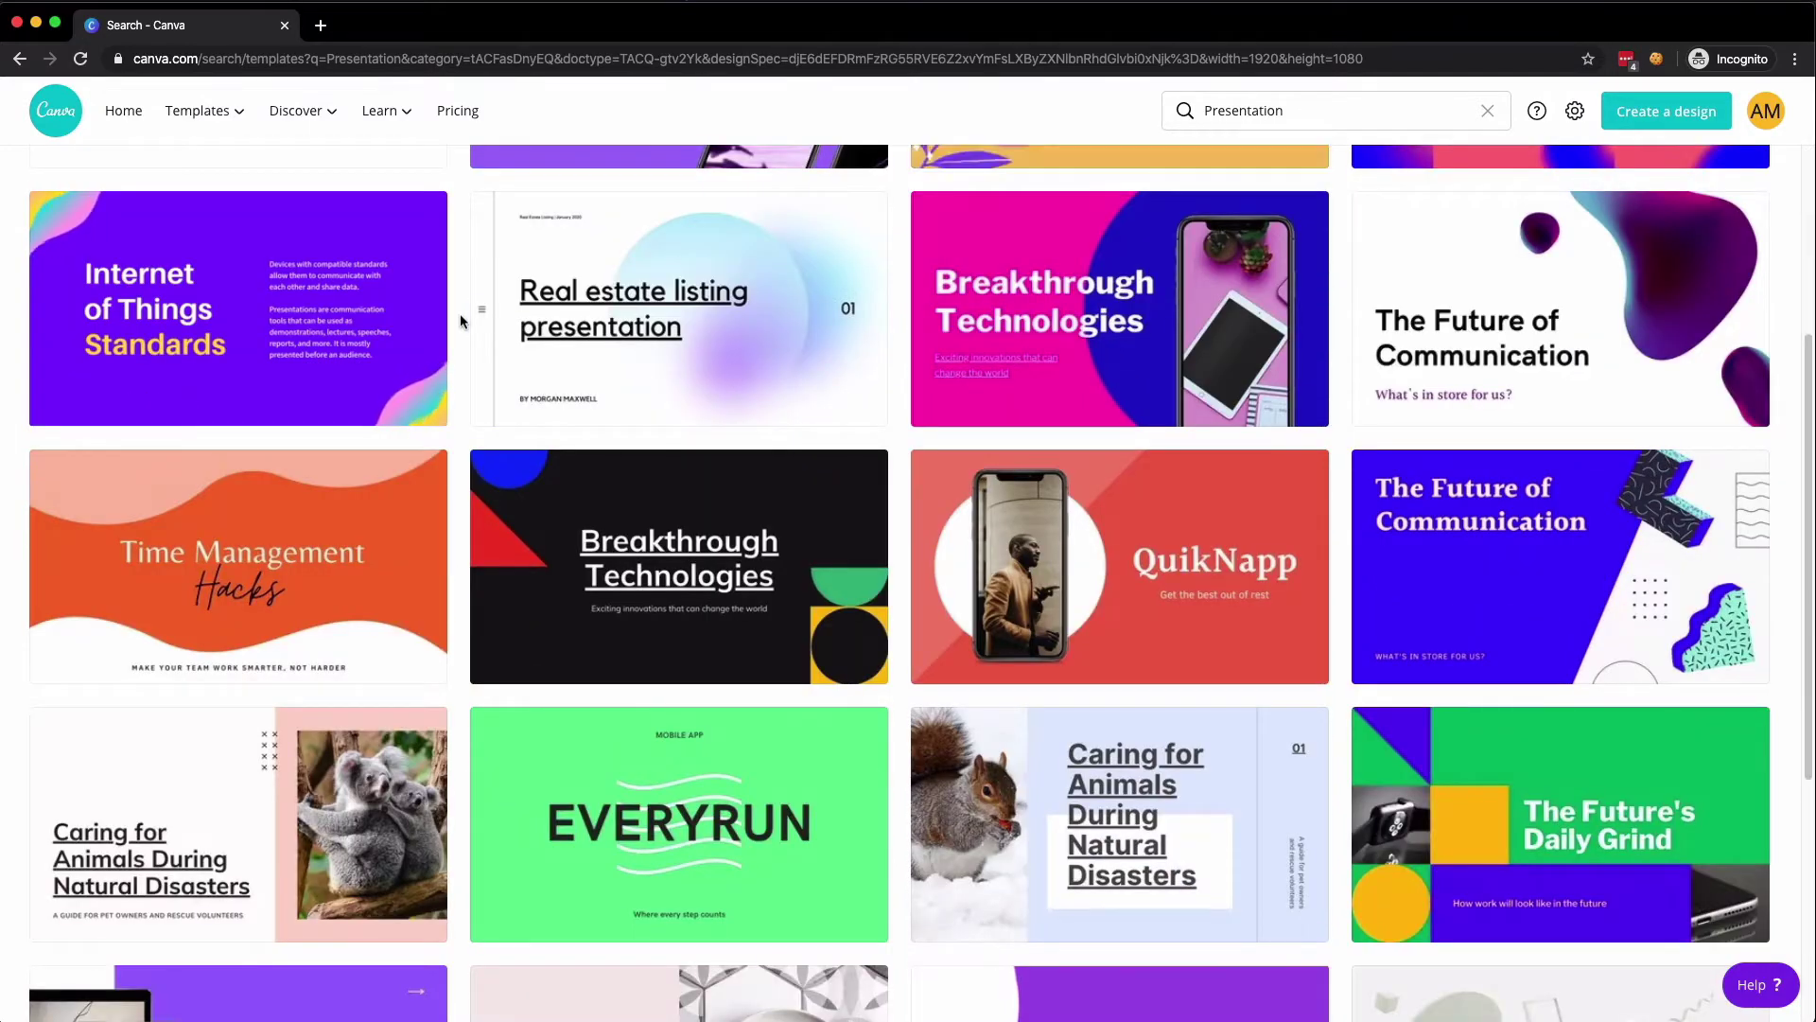
pyautogui.scroll(-2, 459, 314)
pyautogui.scroll(-2, 459, 314)
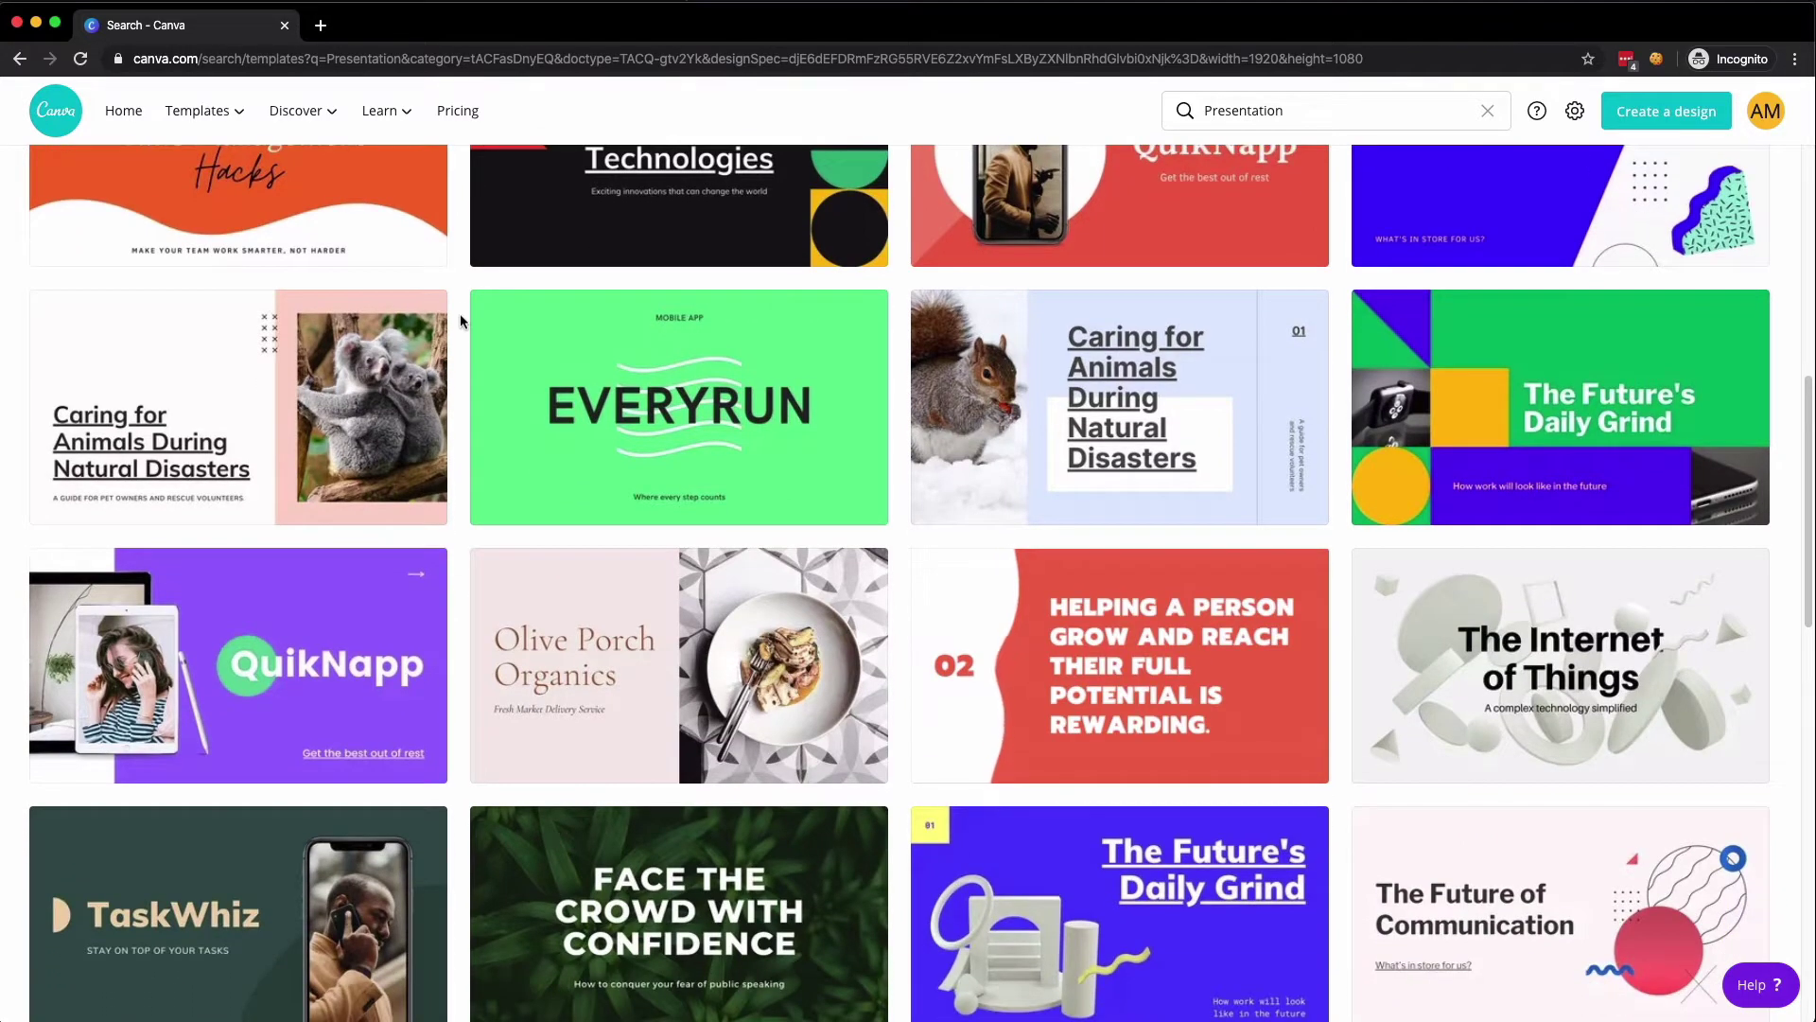
pyautogui.scroll(-1, 460, 314)
pyautogui.scroll(-2, 459, 314)
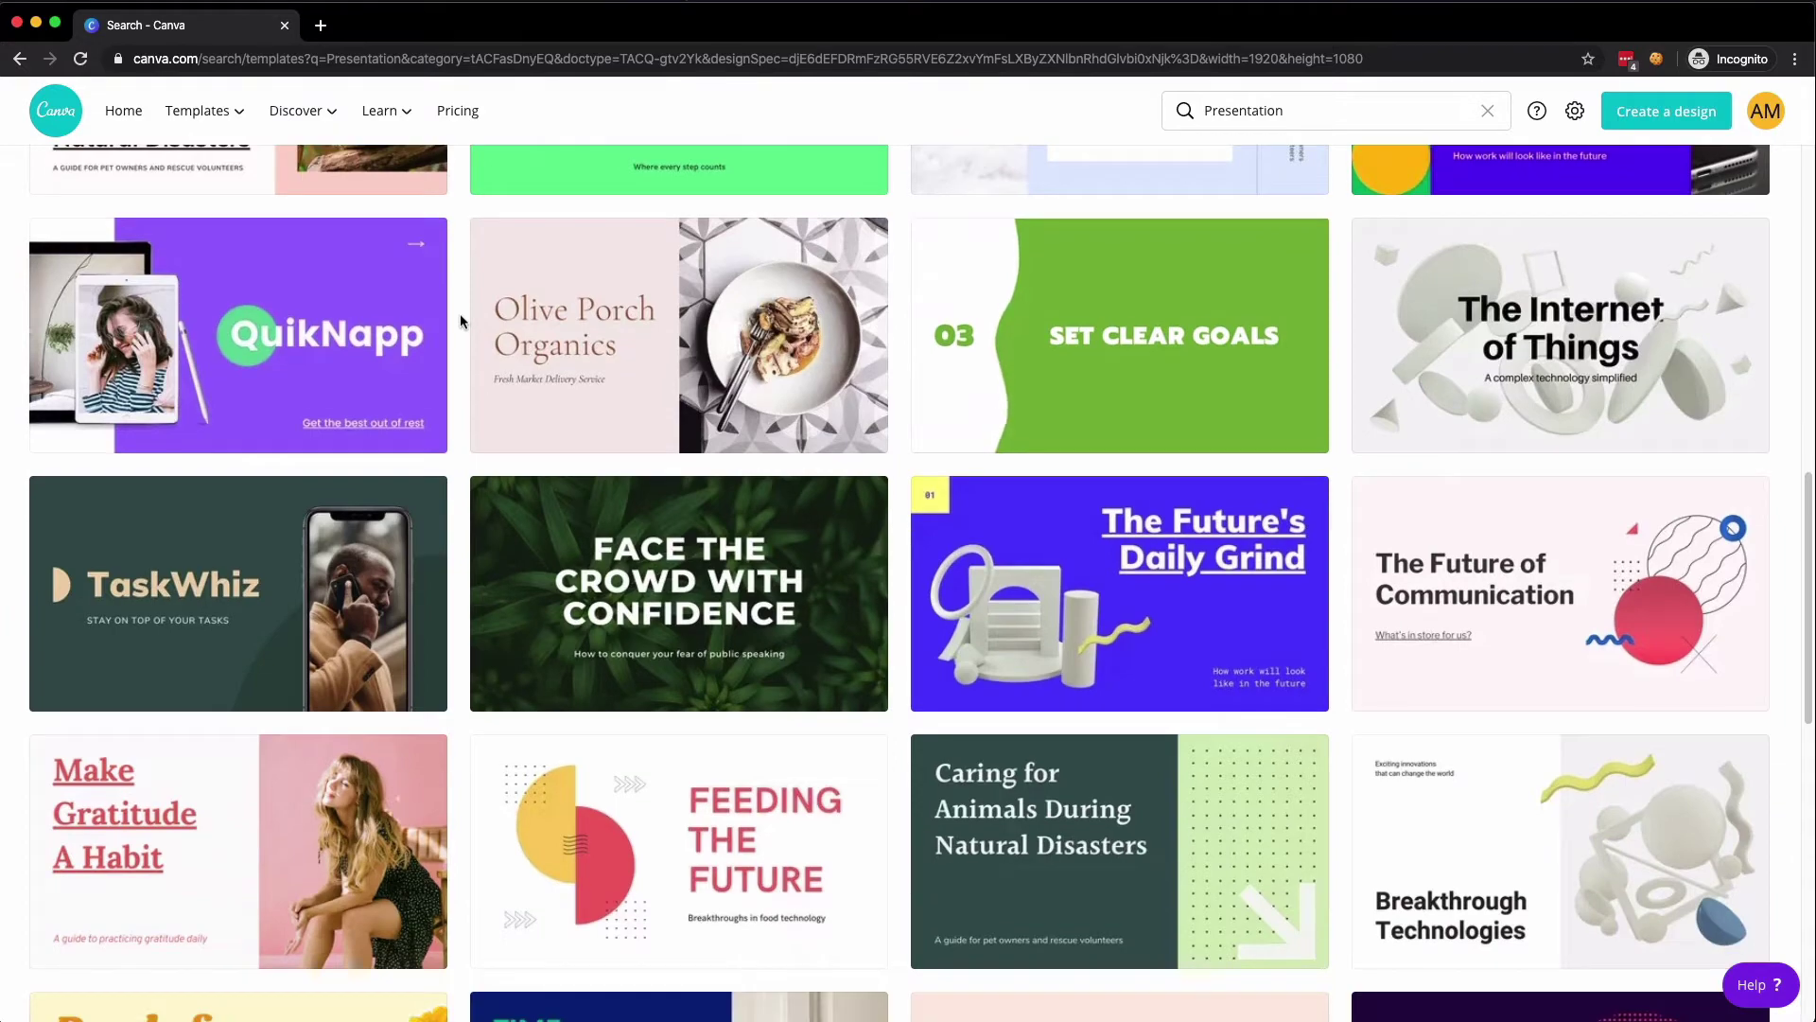
pyautogui.scroll(-2, 460, 321)
pyautogui.scroll(-1, 461, 320)
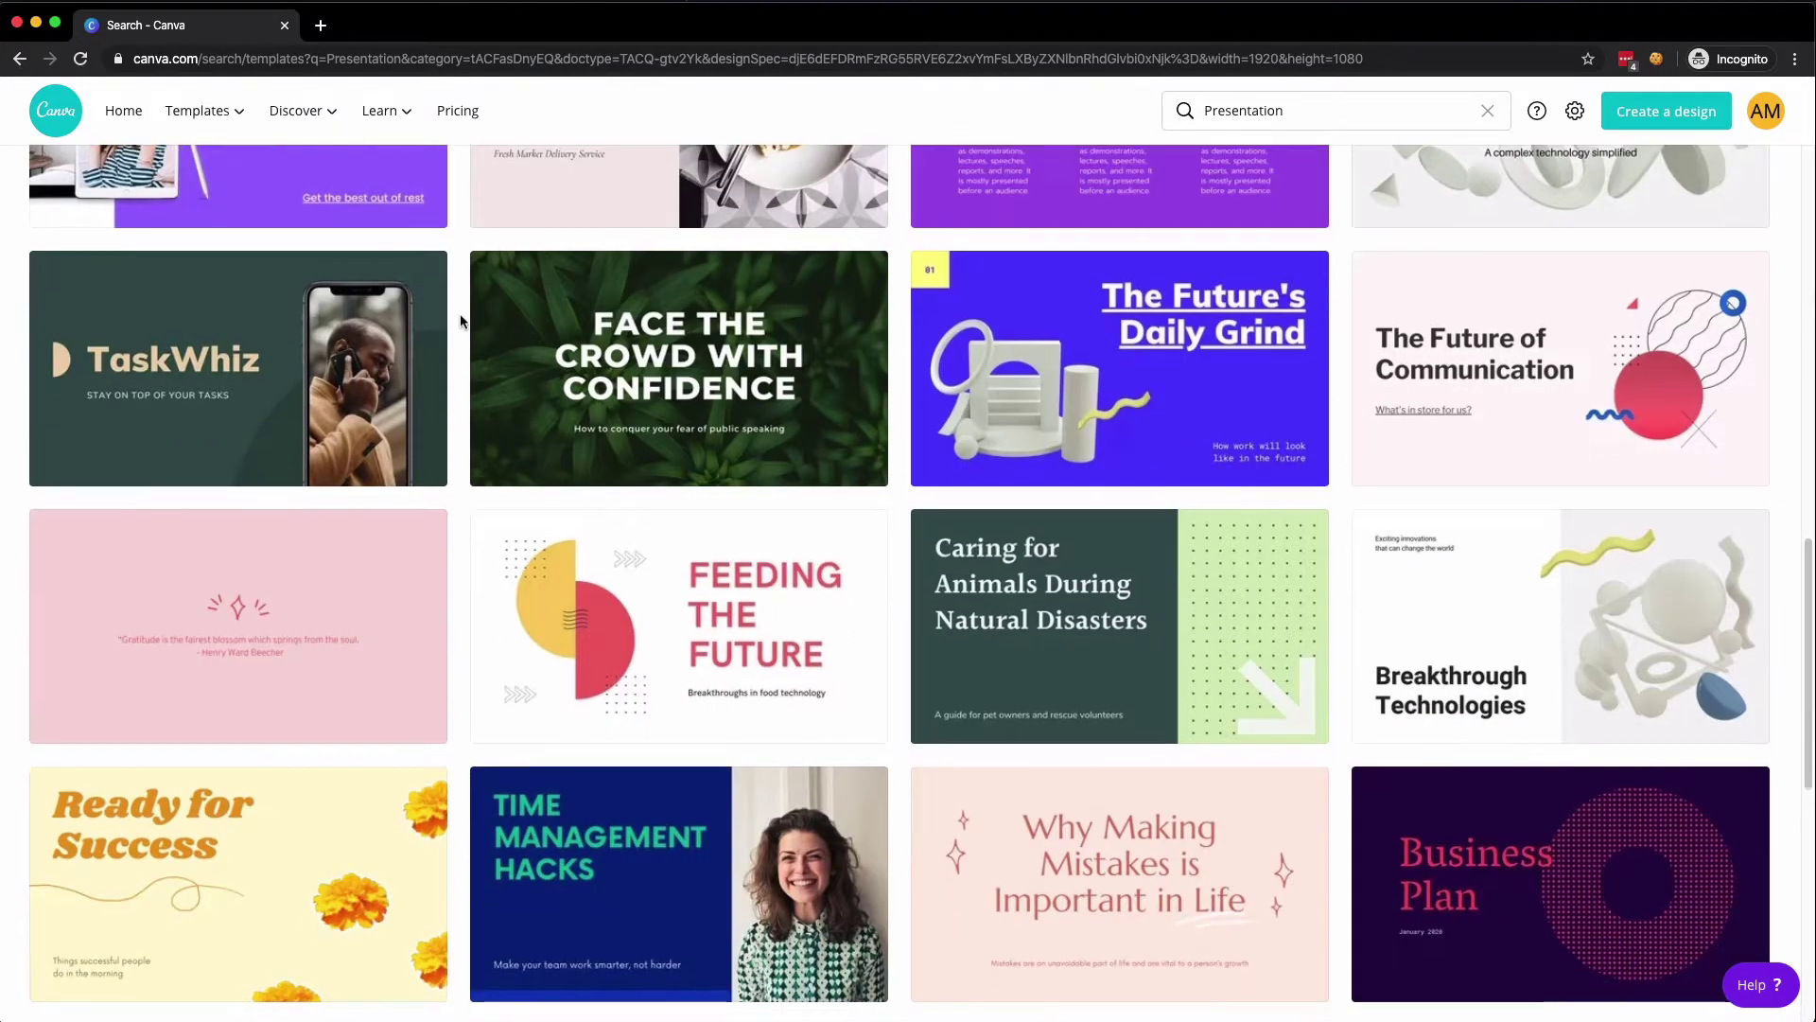
pyautogui.scroll(-3, 460, 321)
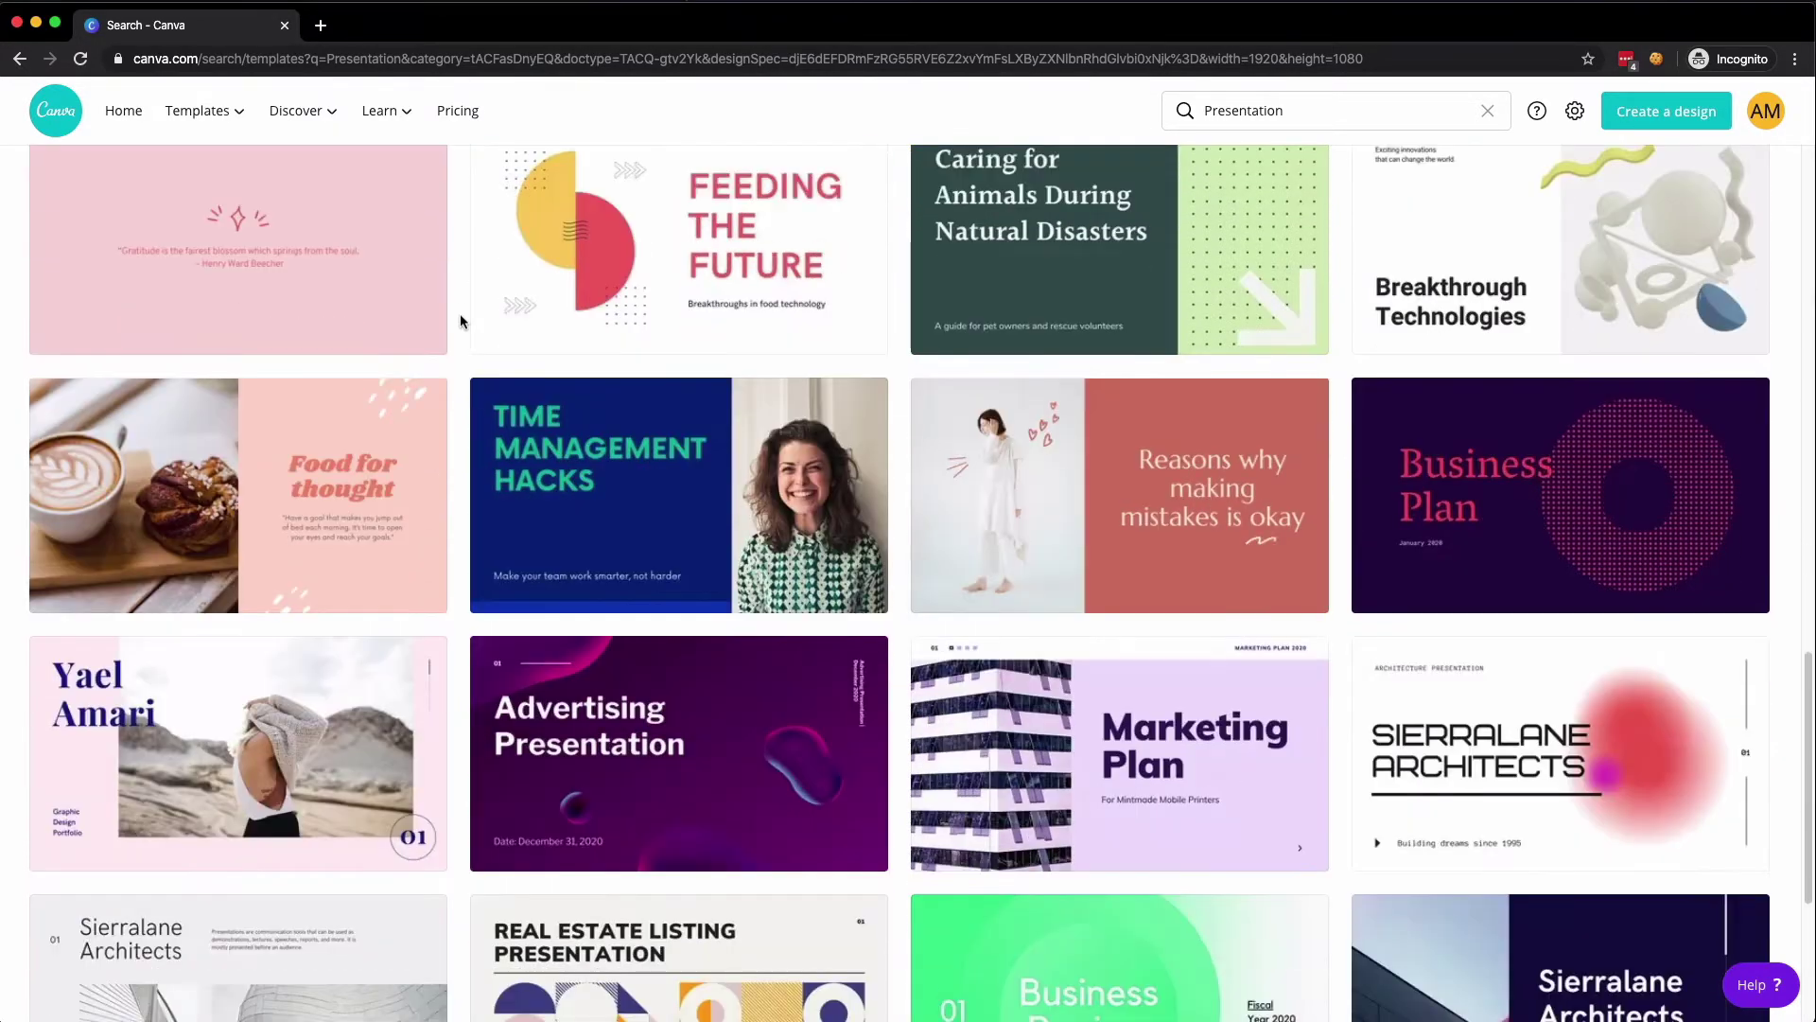
pyautogui.scroll(-4, 461, 320)
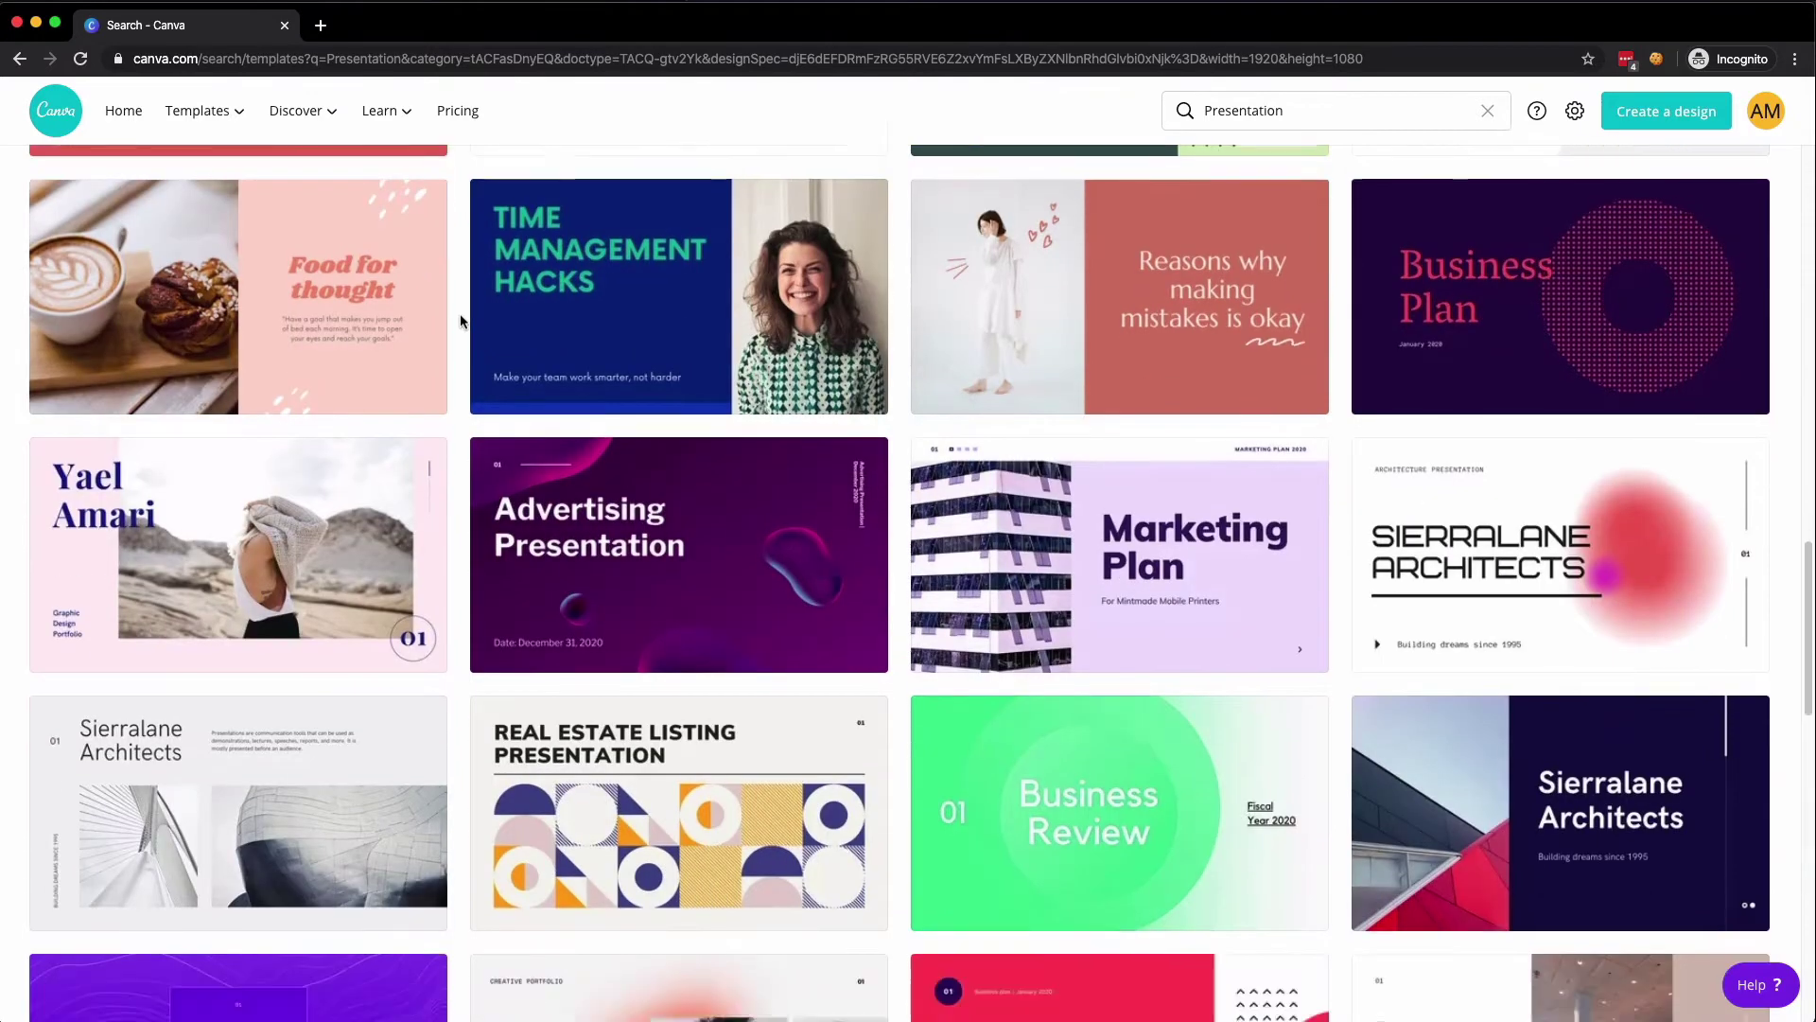
pyautogui.scroll(-1, 461, 321)
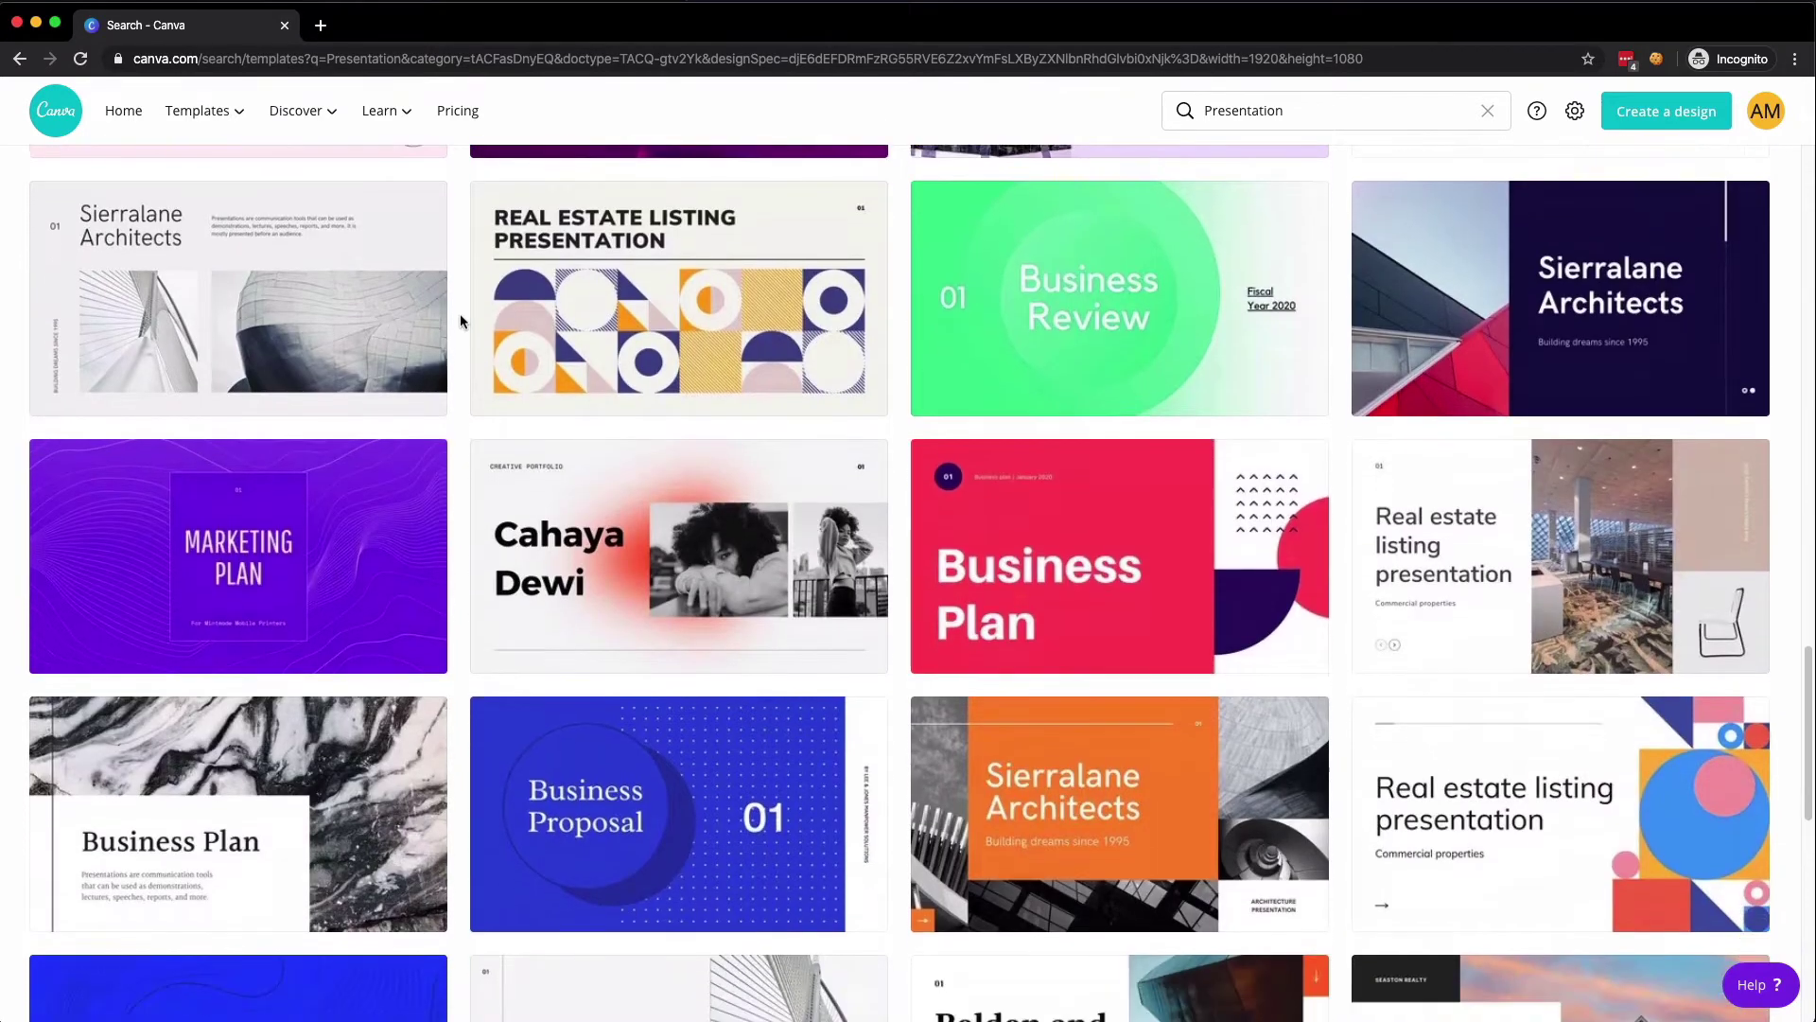
pyautogui.scroll(-2, 460, 321)
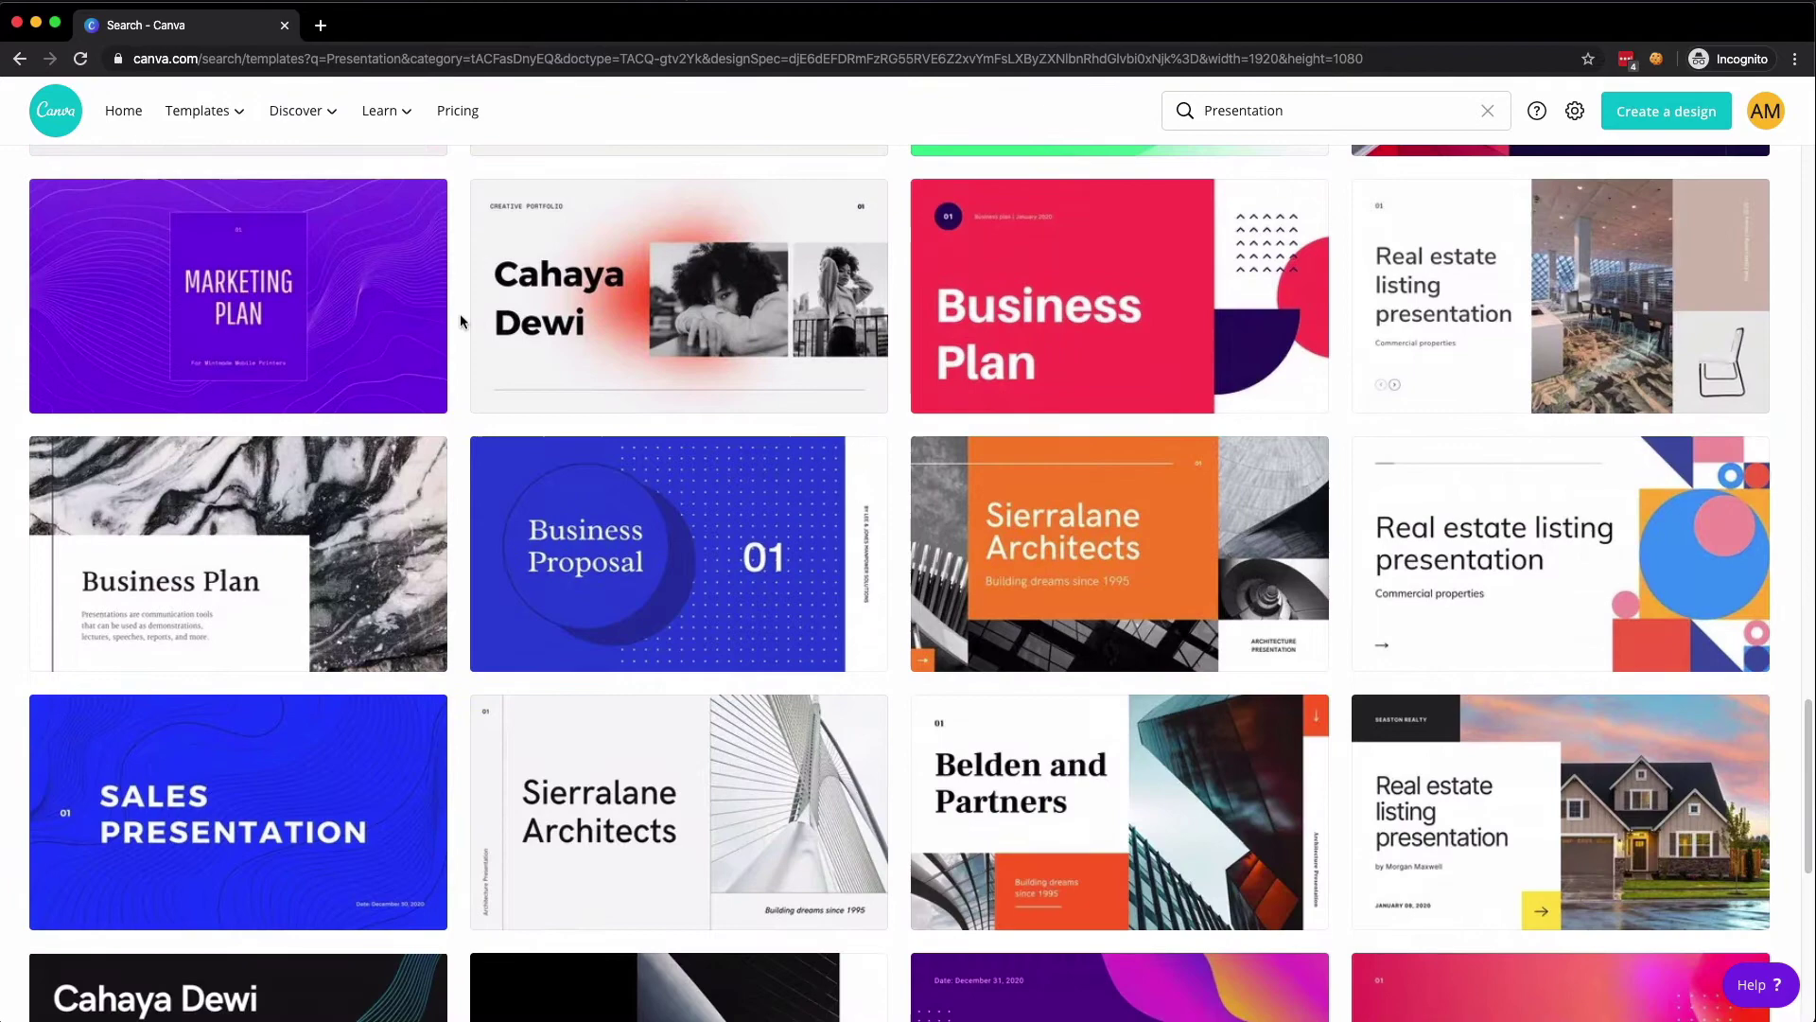
pyautogui.scroll(-6, 460, 316)
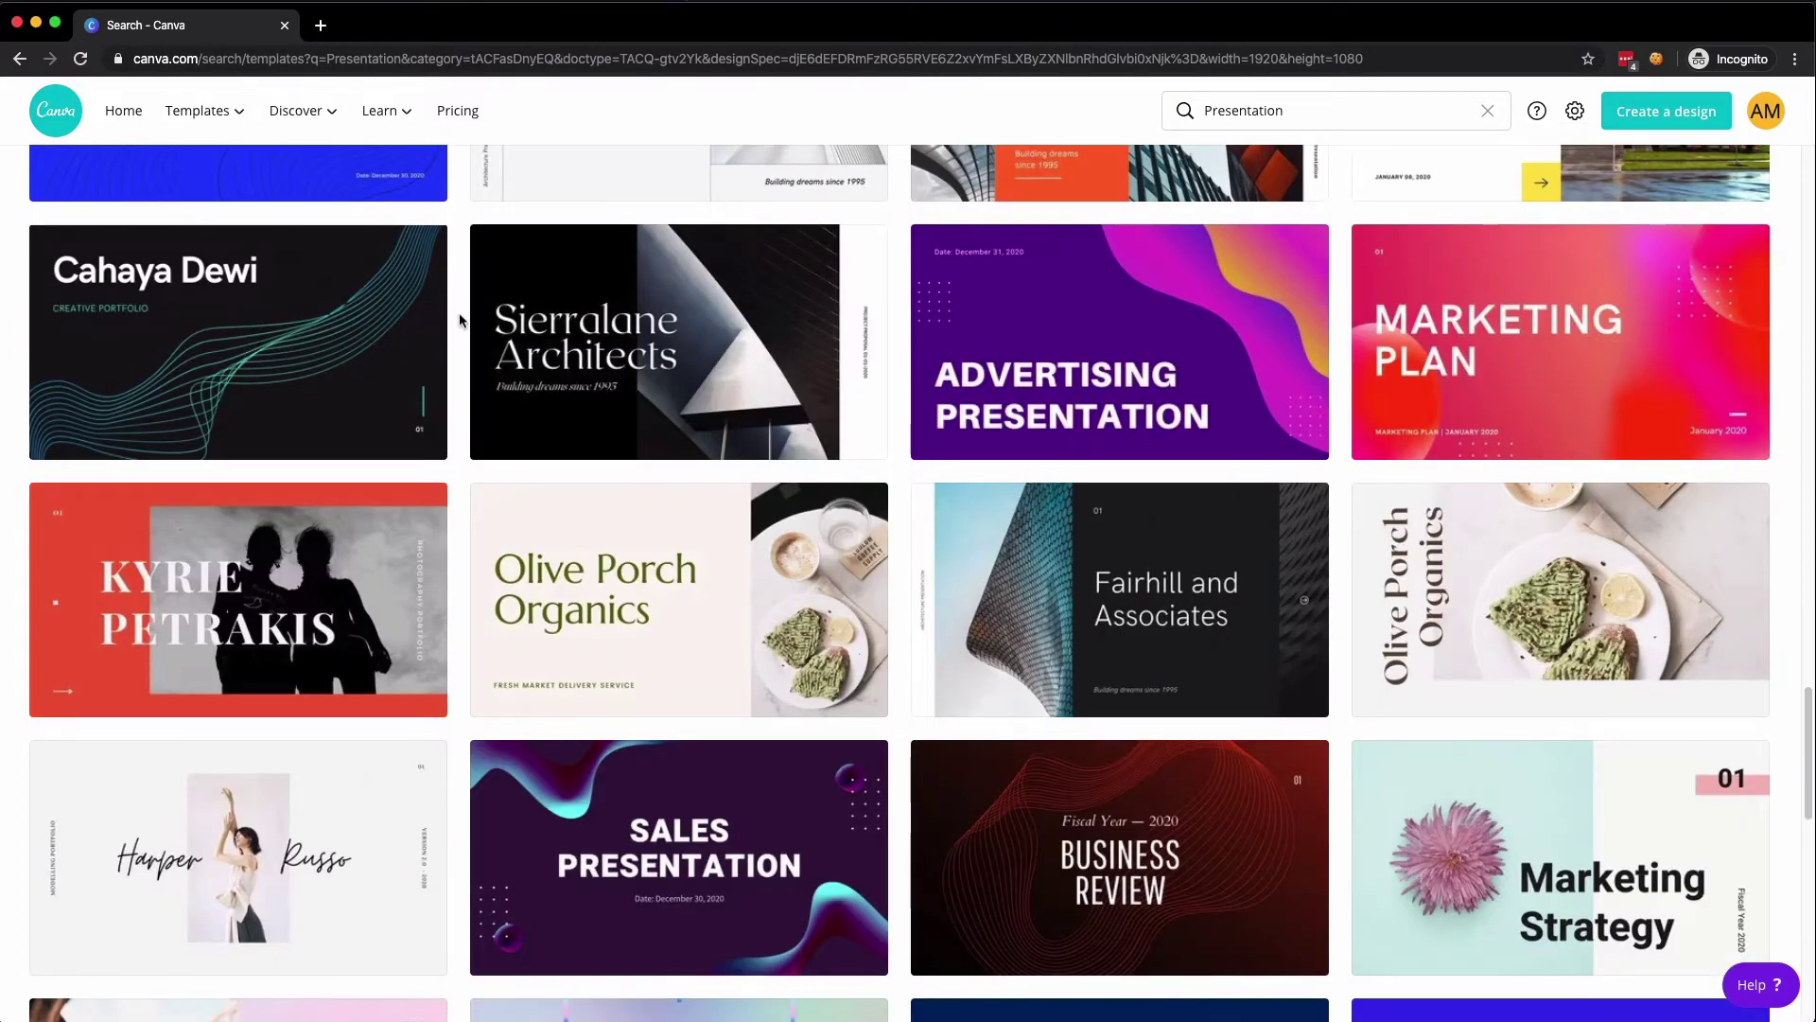
pyautogui.scroll(-5, 461, 321)
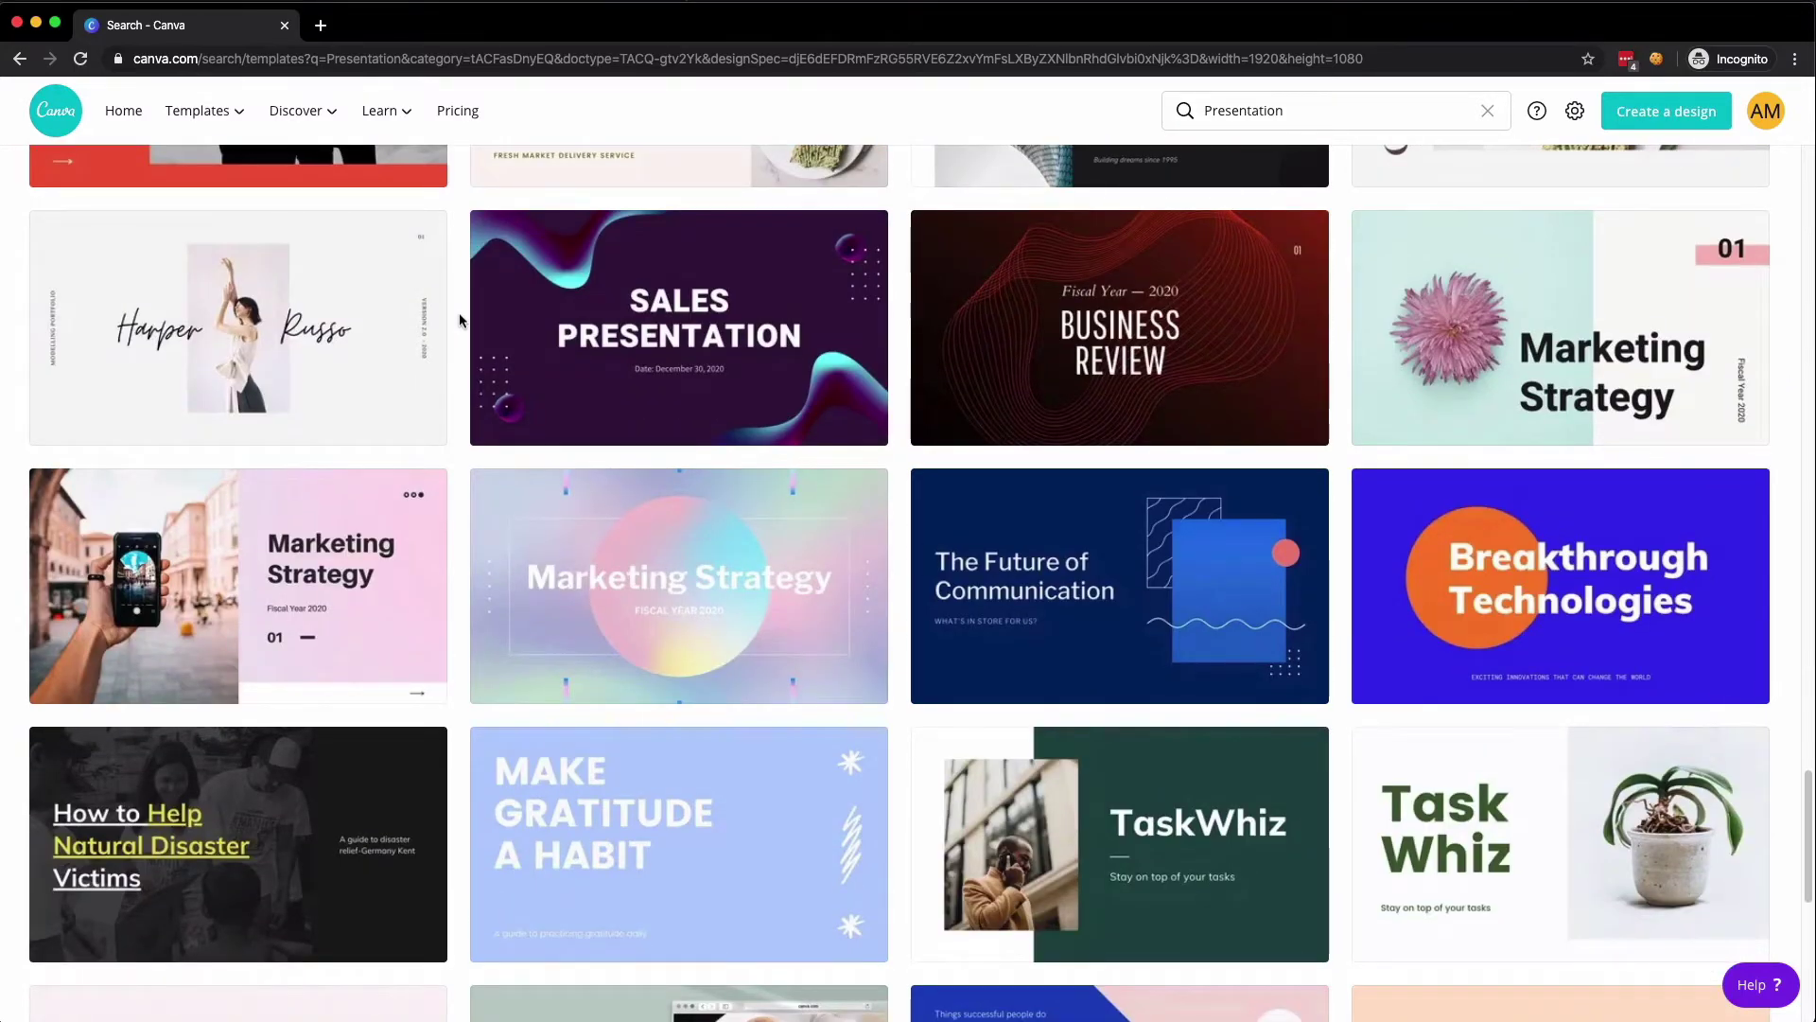
pyautogui.scroll(-5, 461, 320)
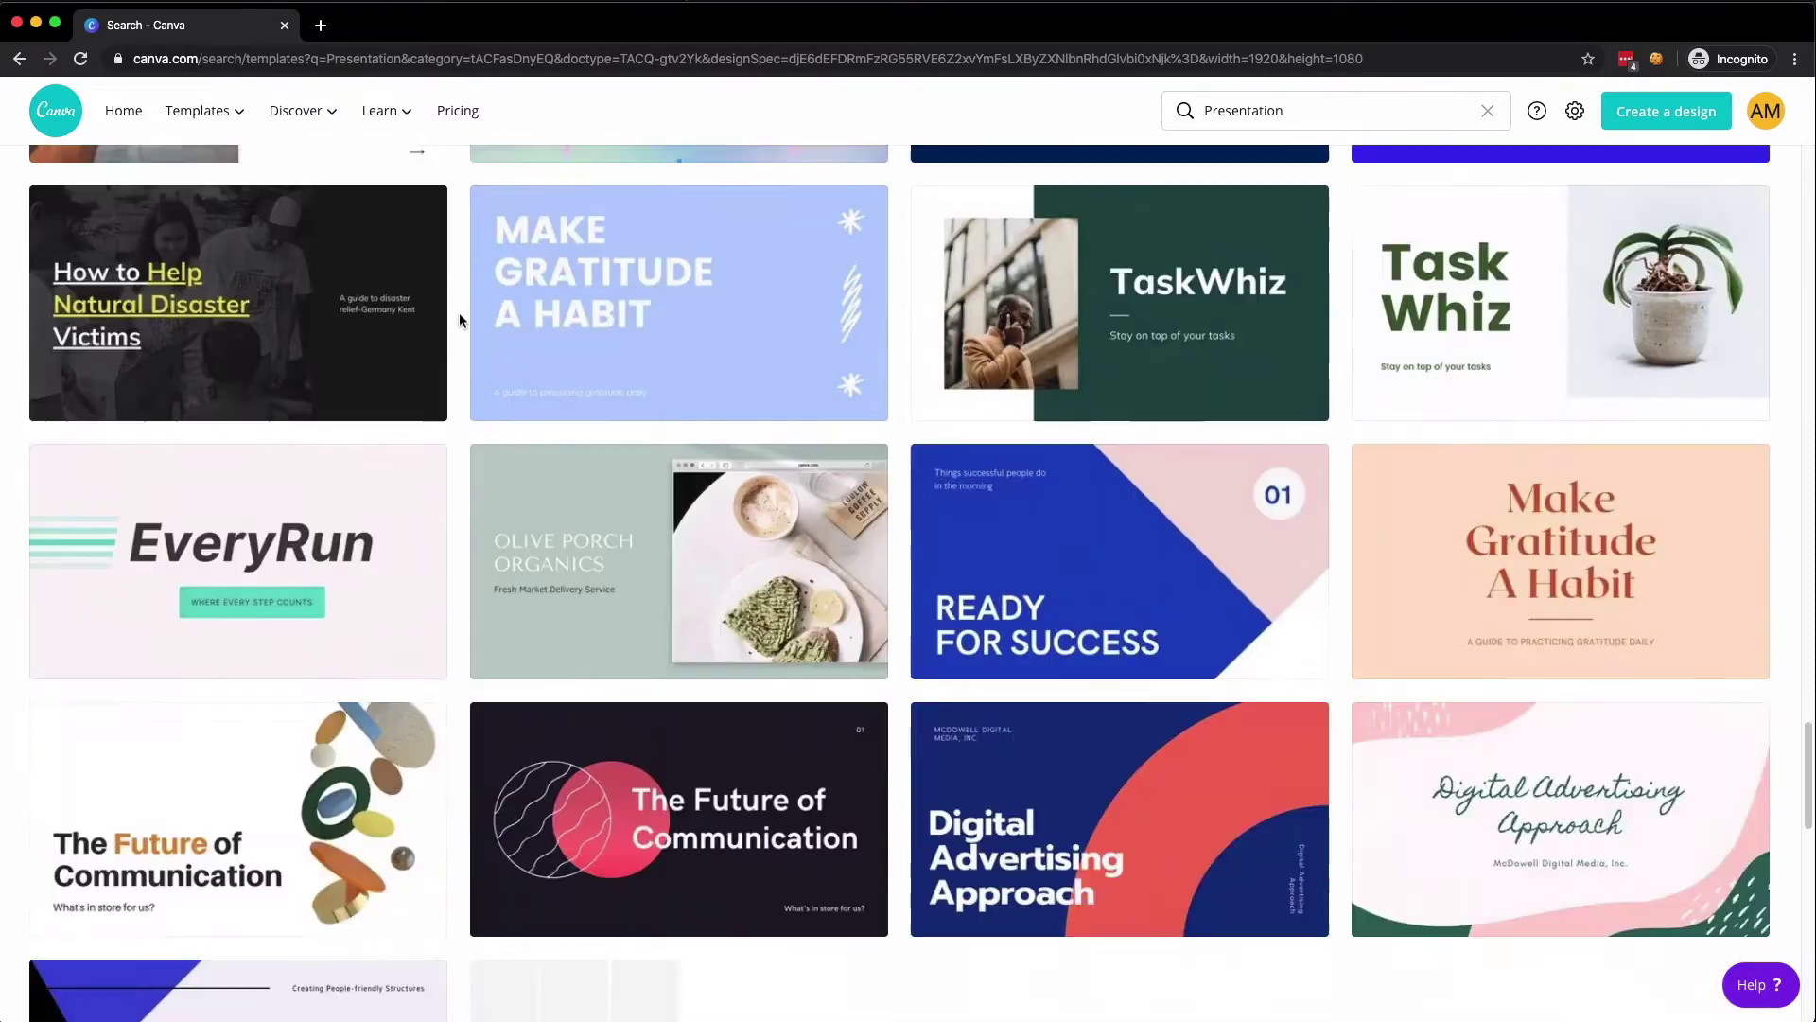
pyautogui.scroll(-1, 459, 317)
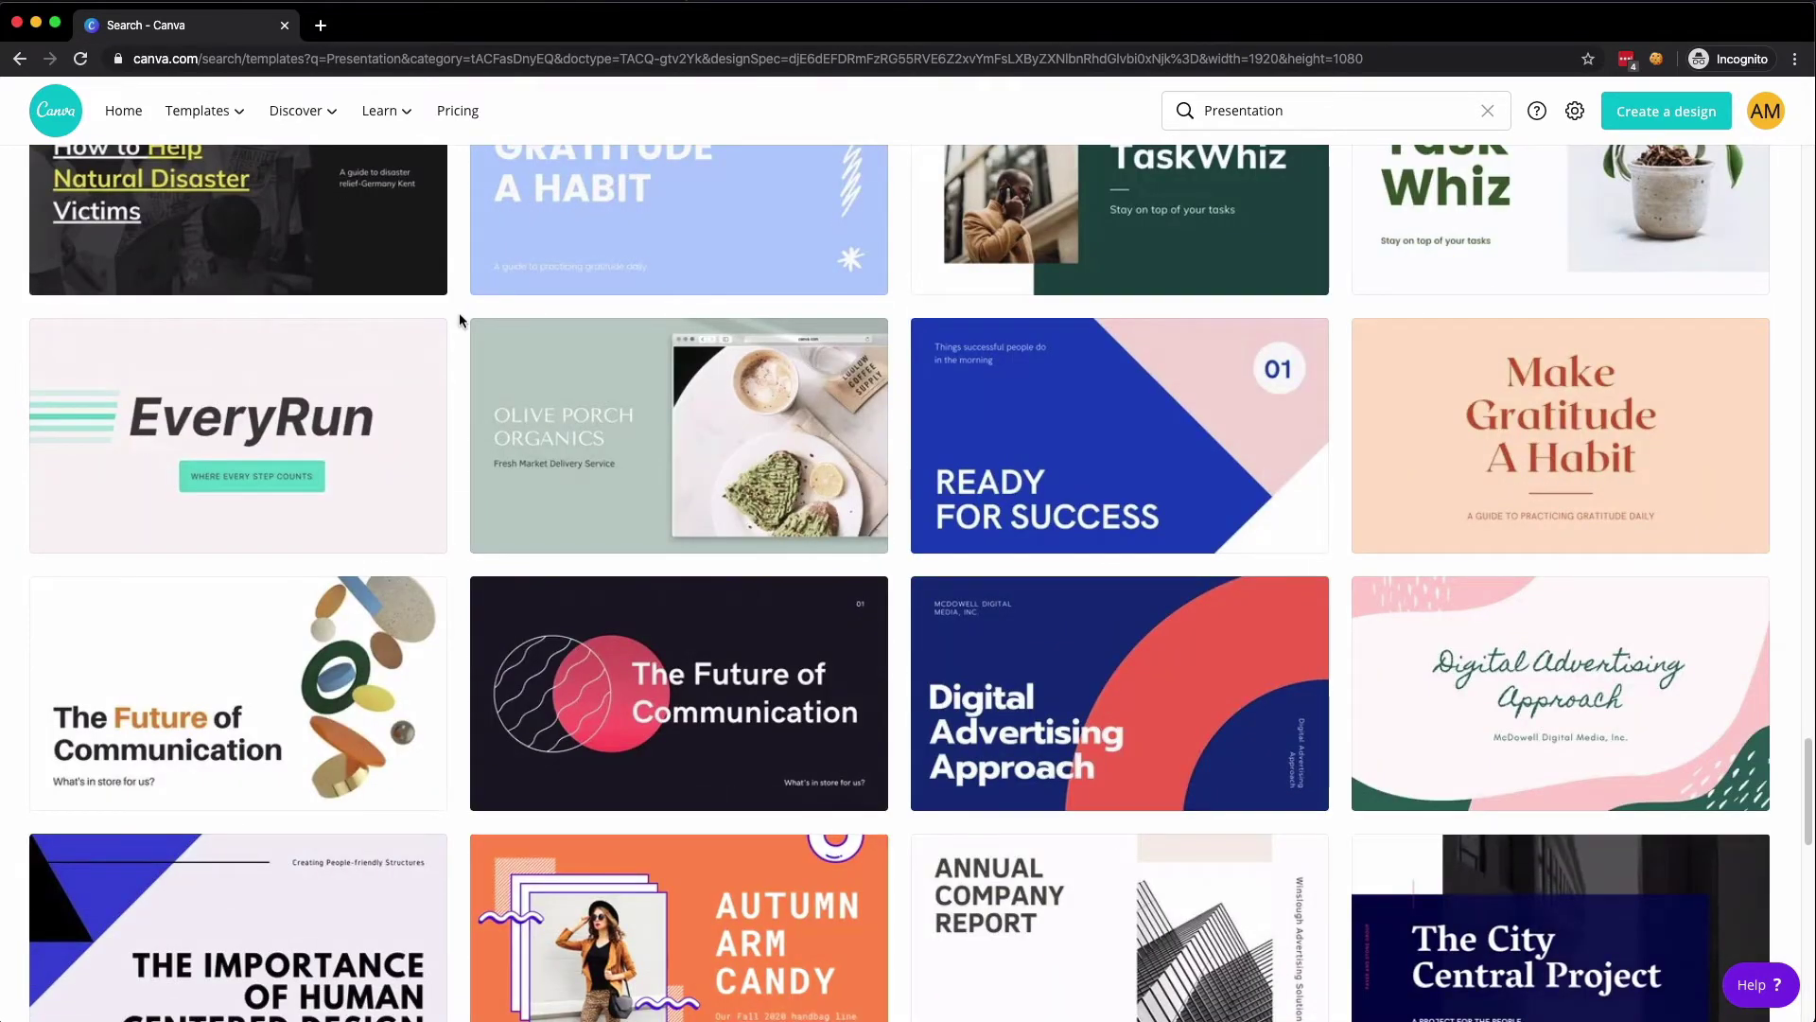
pyautogui.scroll(-3, 461, 320)
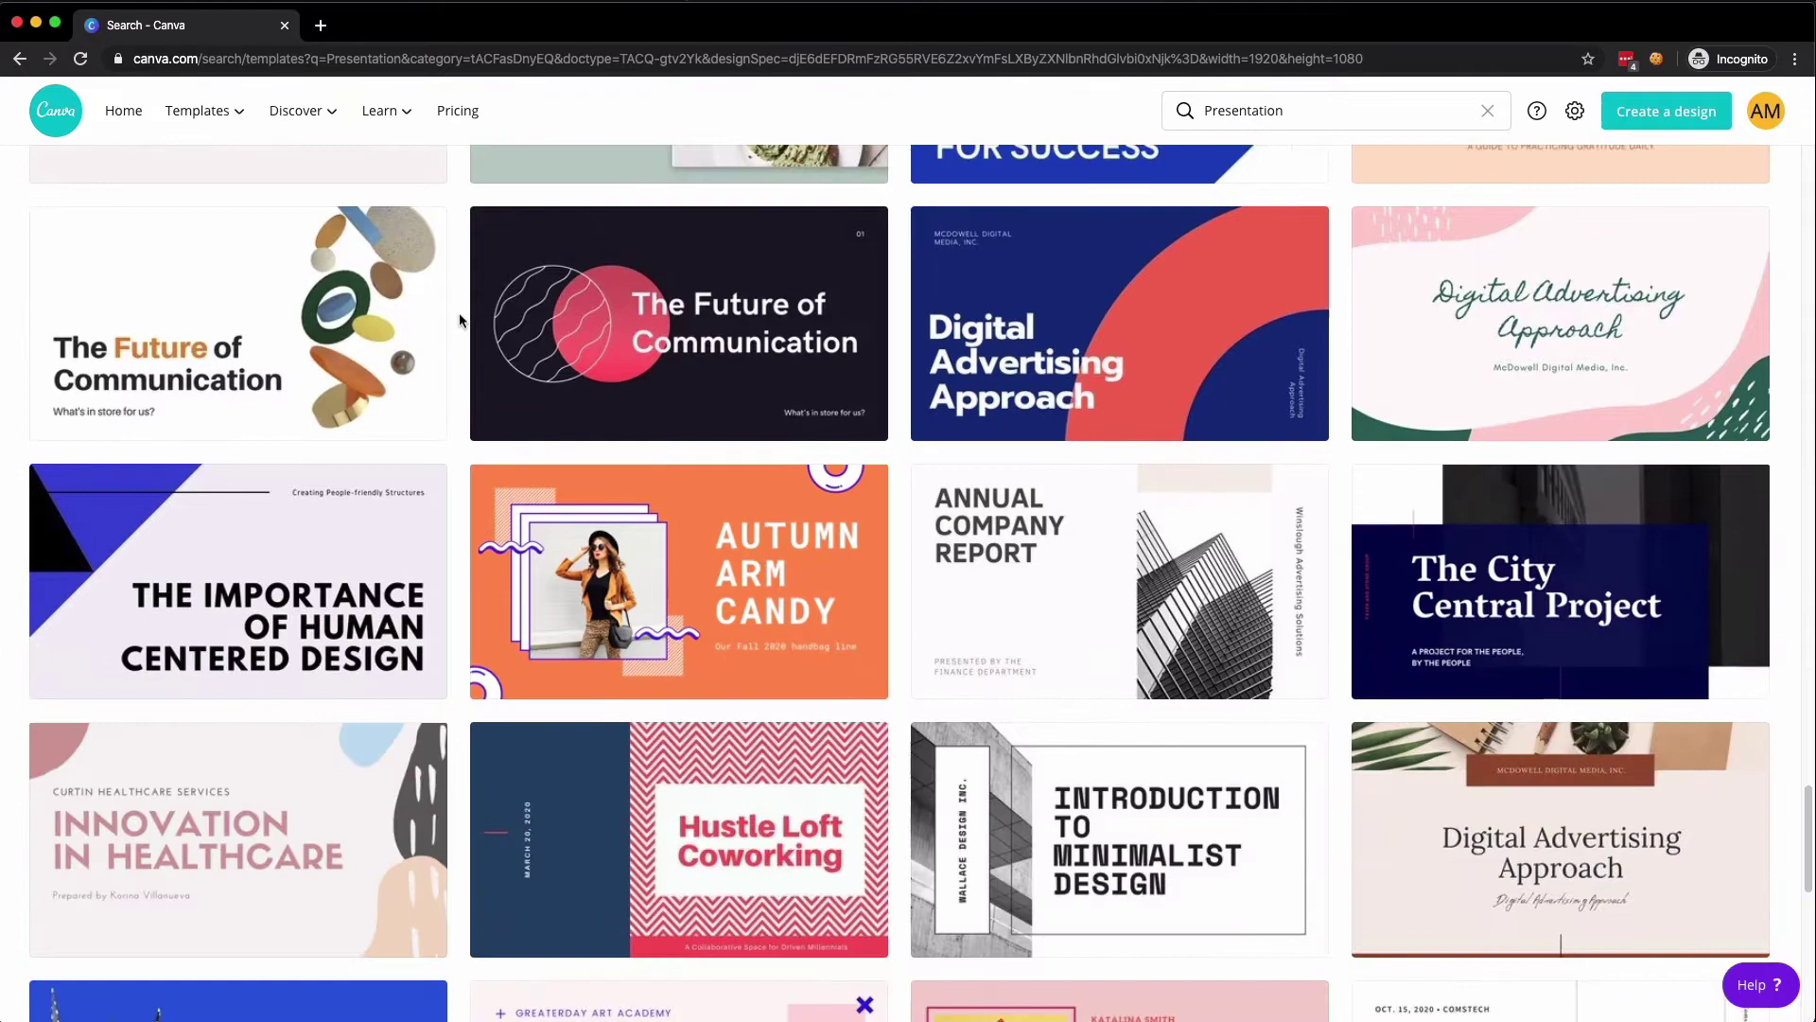
pyautogui.scroll(-3, 461, 320)
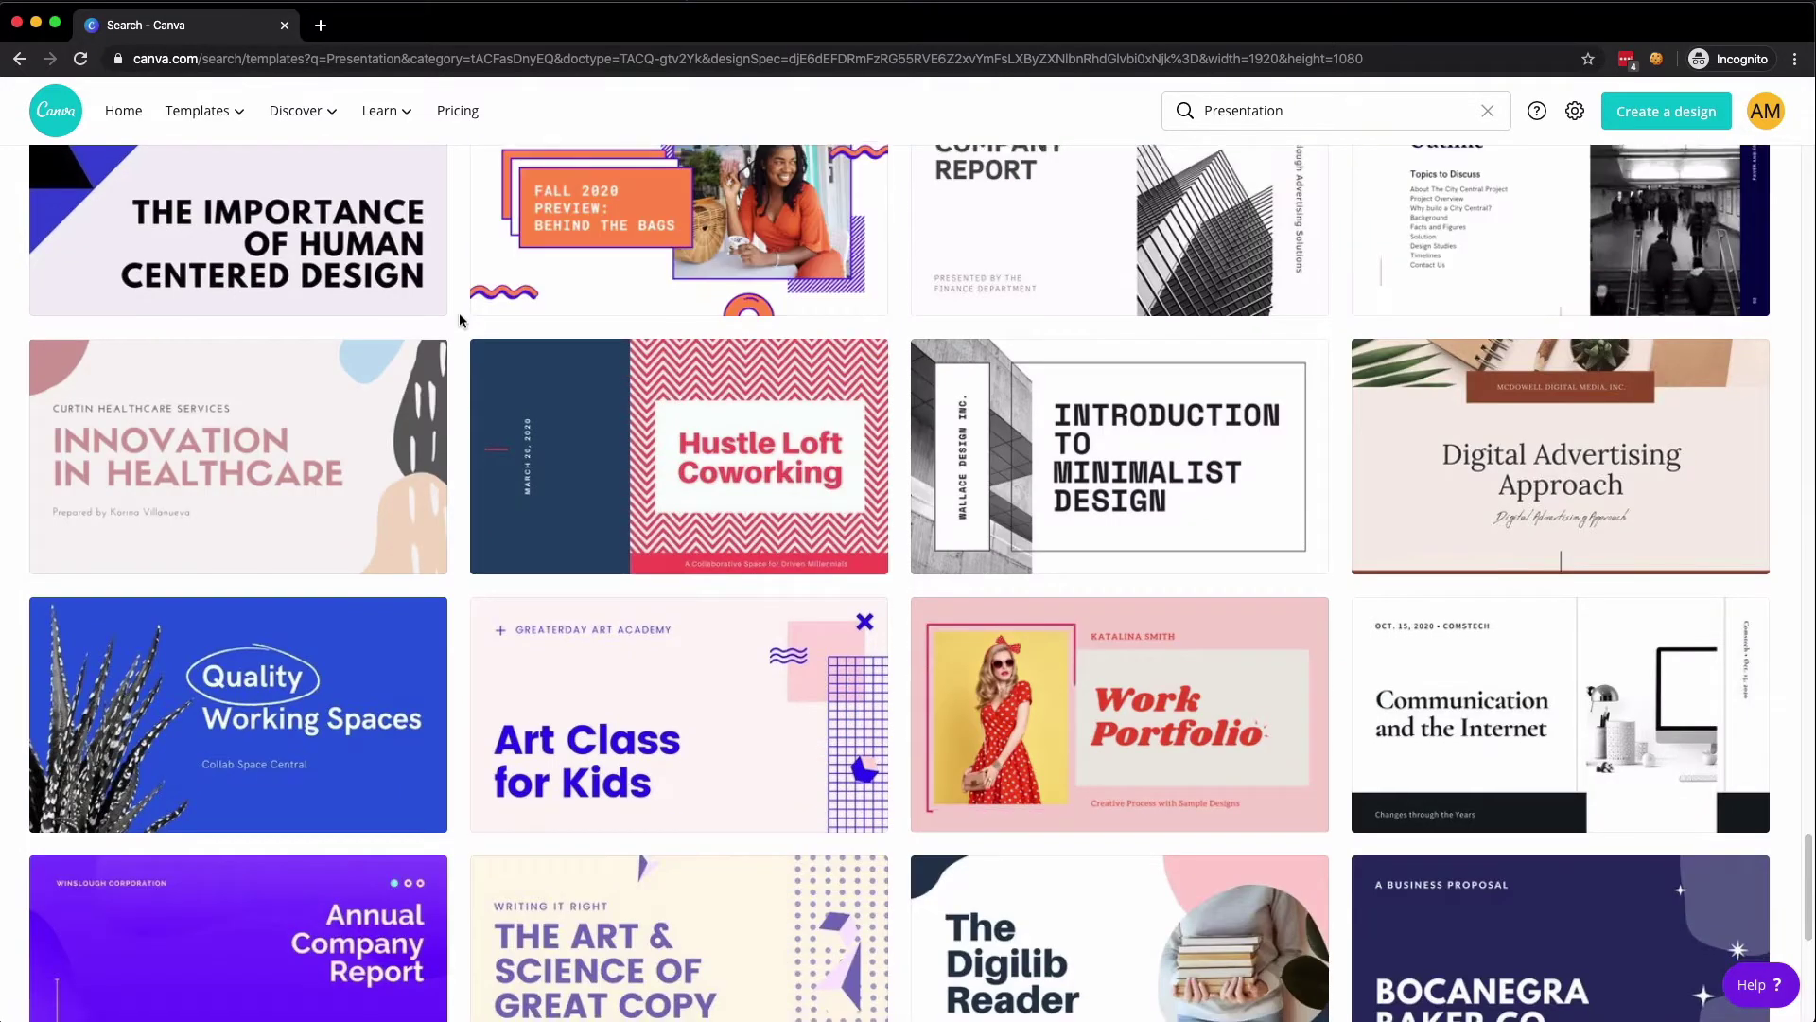
pyautogui.scroll(-4, 461, 319)
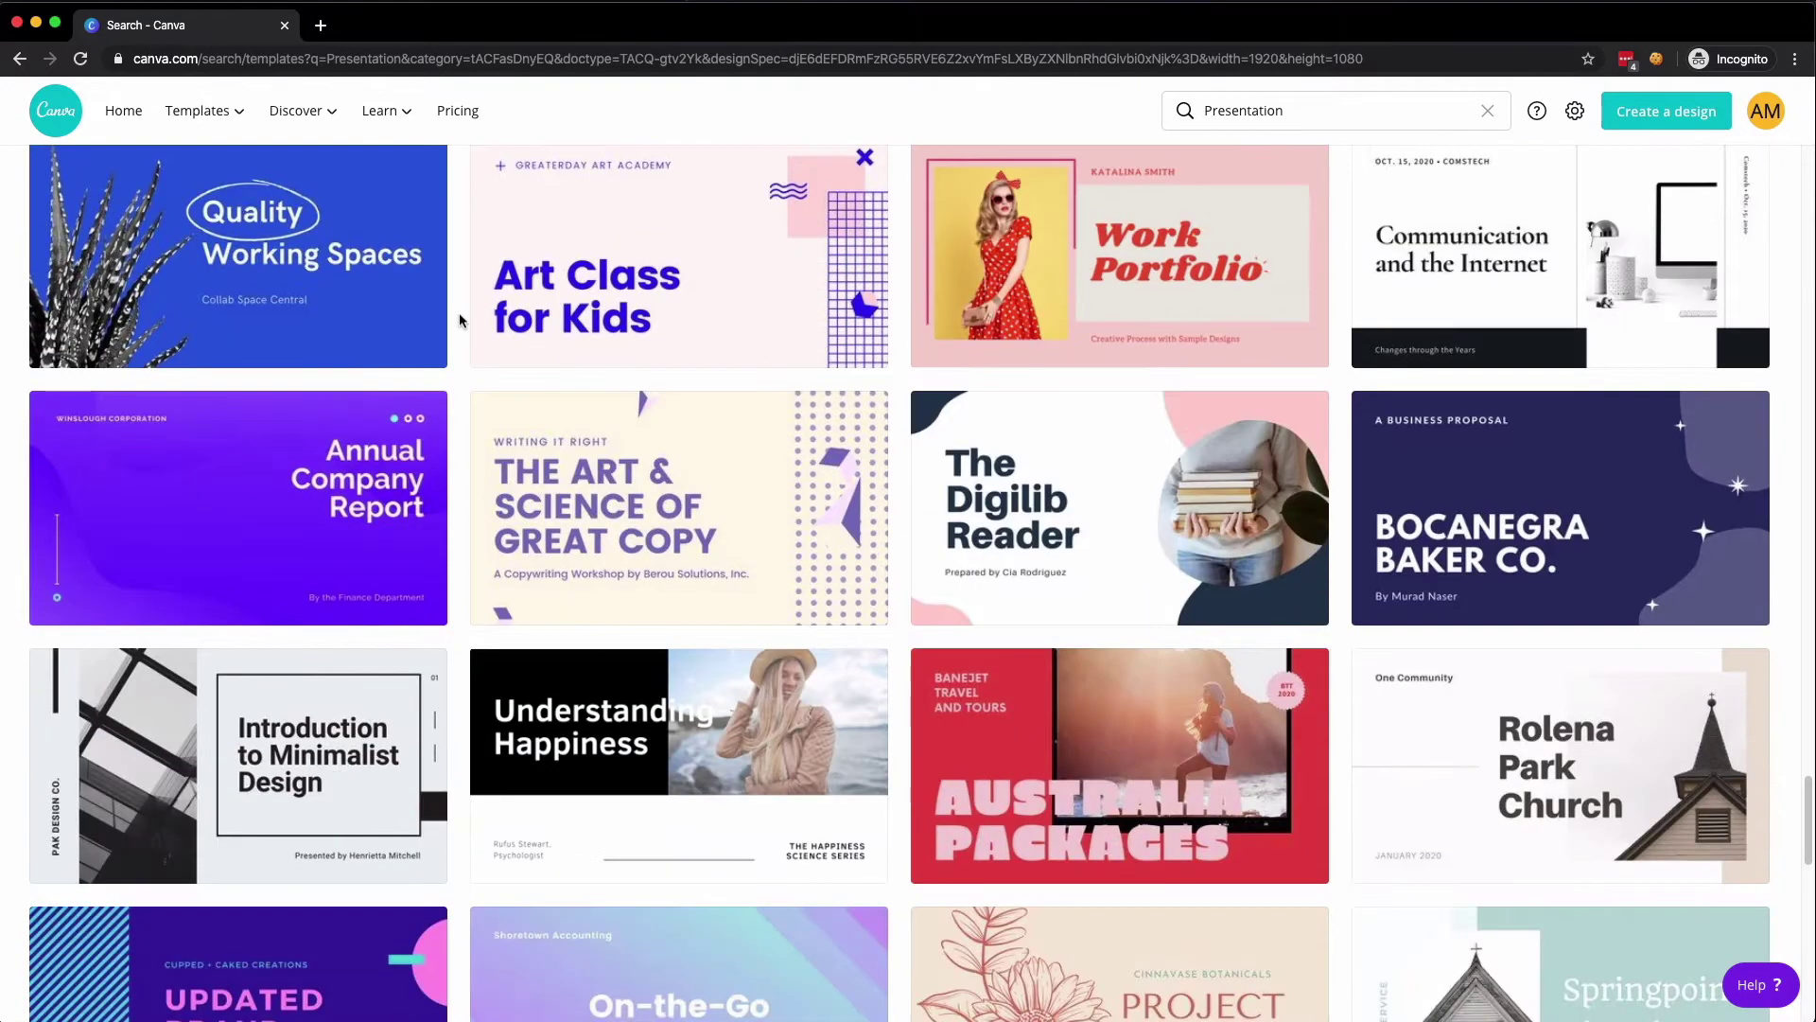
pyautogui.scroll(-5, 460, 319)
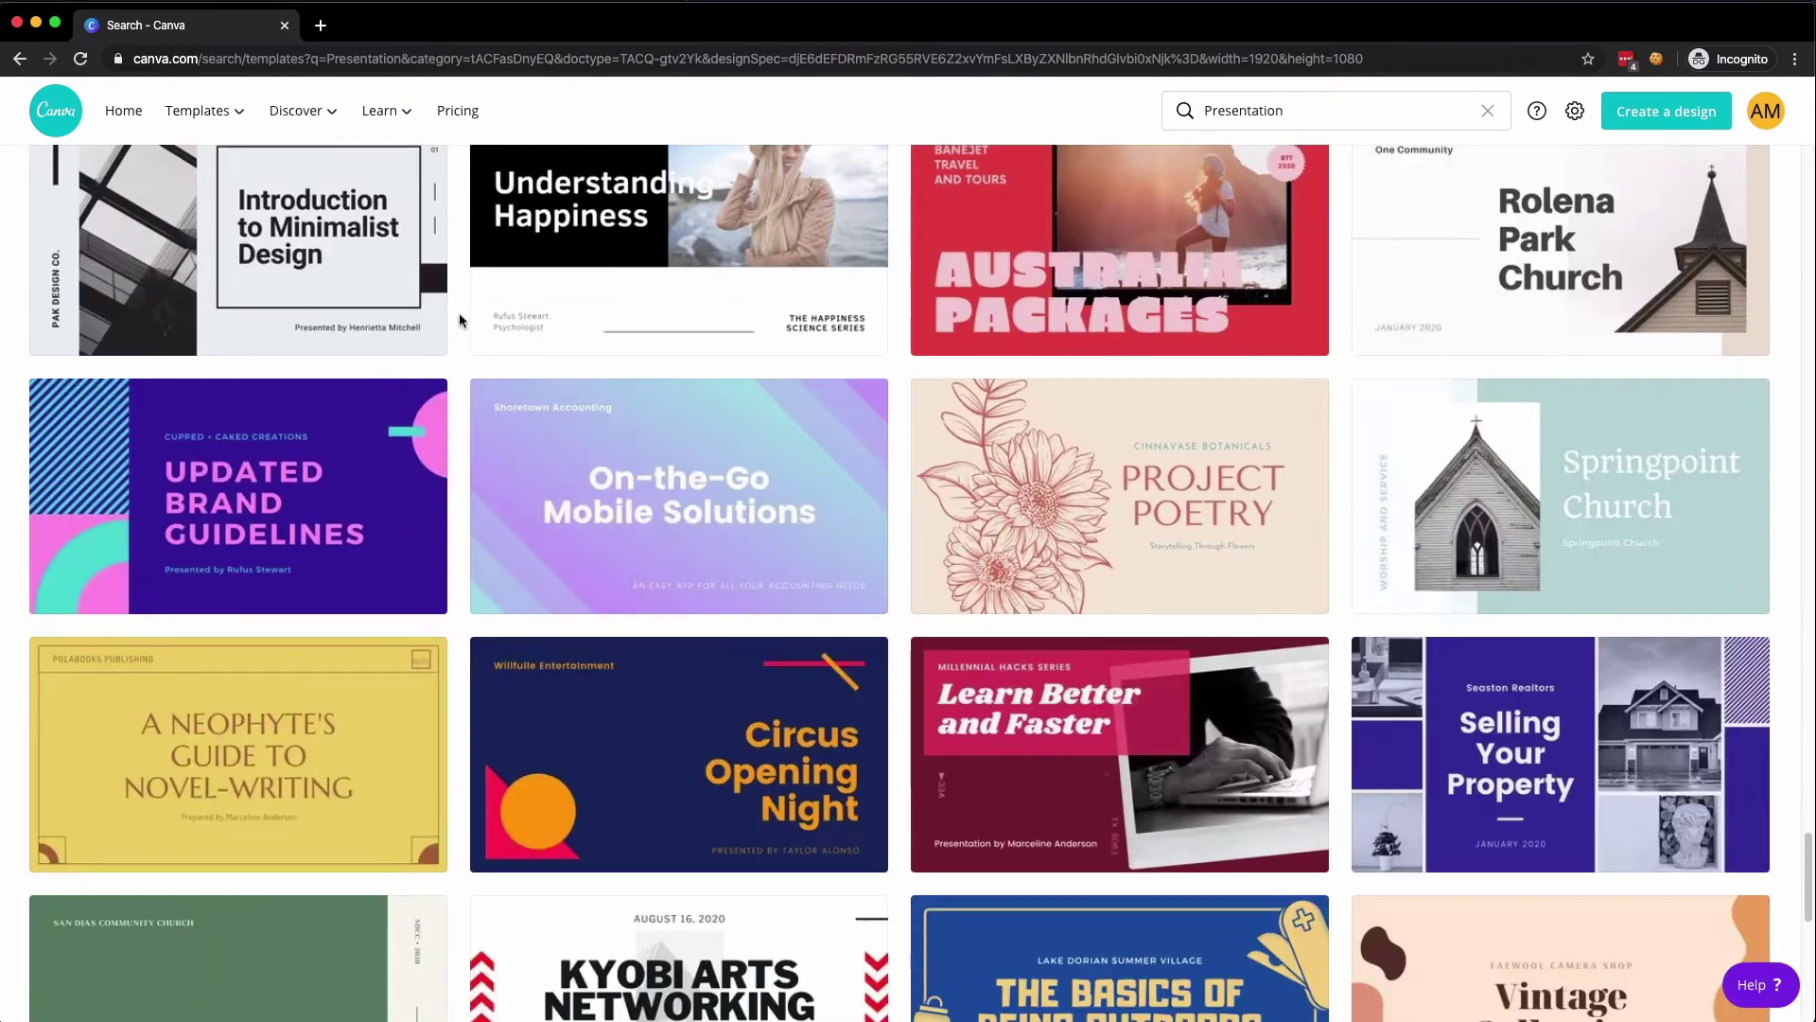
pyautogui.scroll(-5, 460, 319)
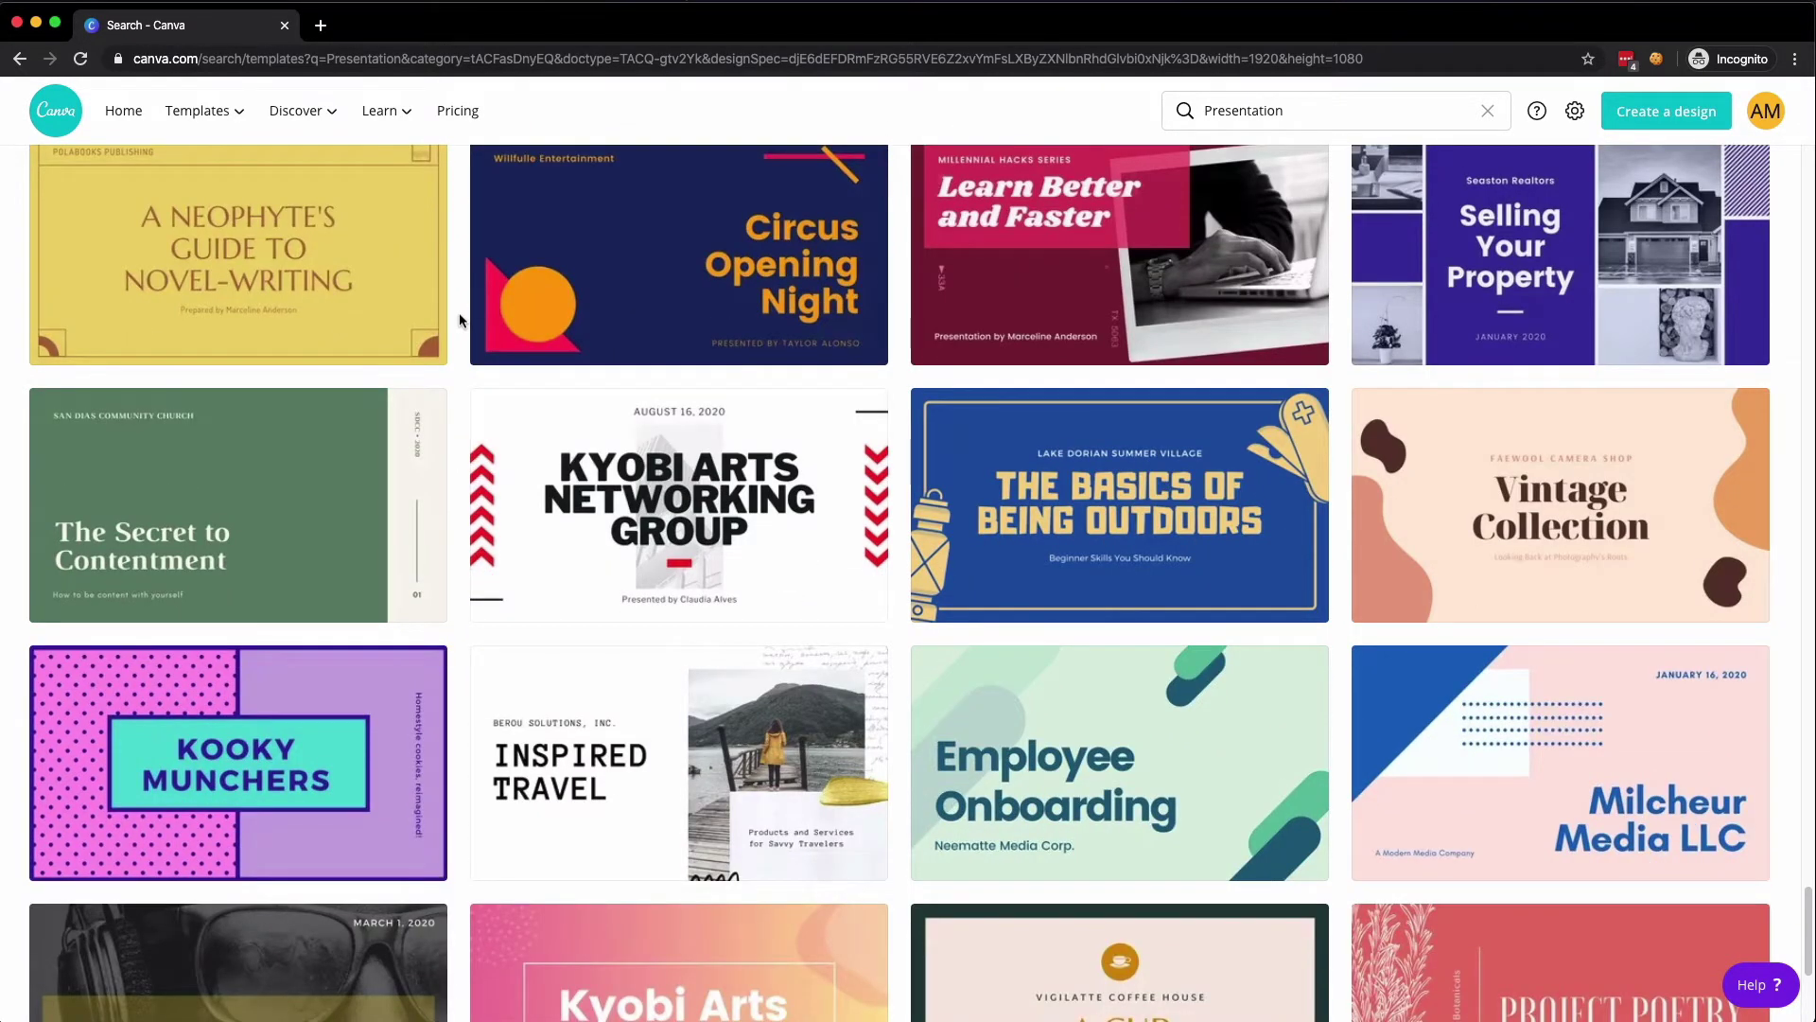
pyautogui.scroll(-5, 460, 320)
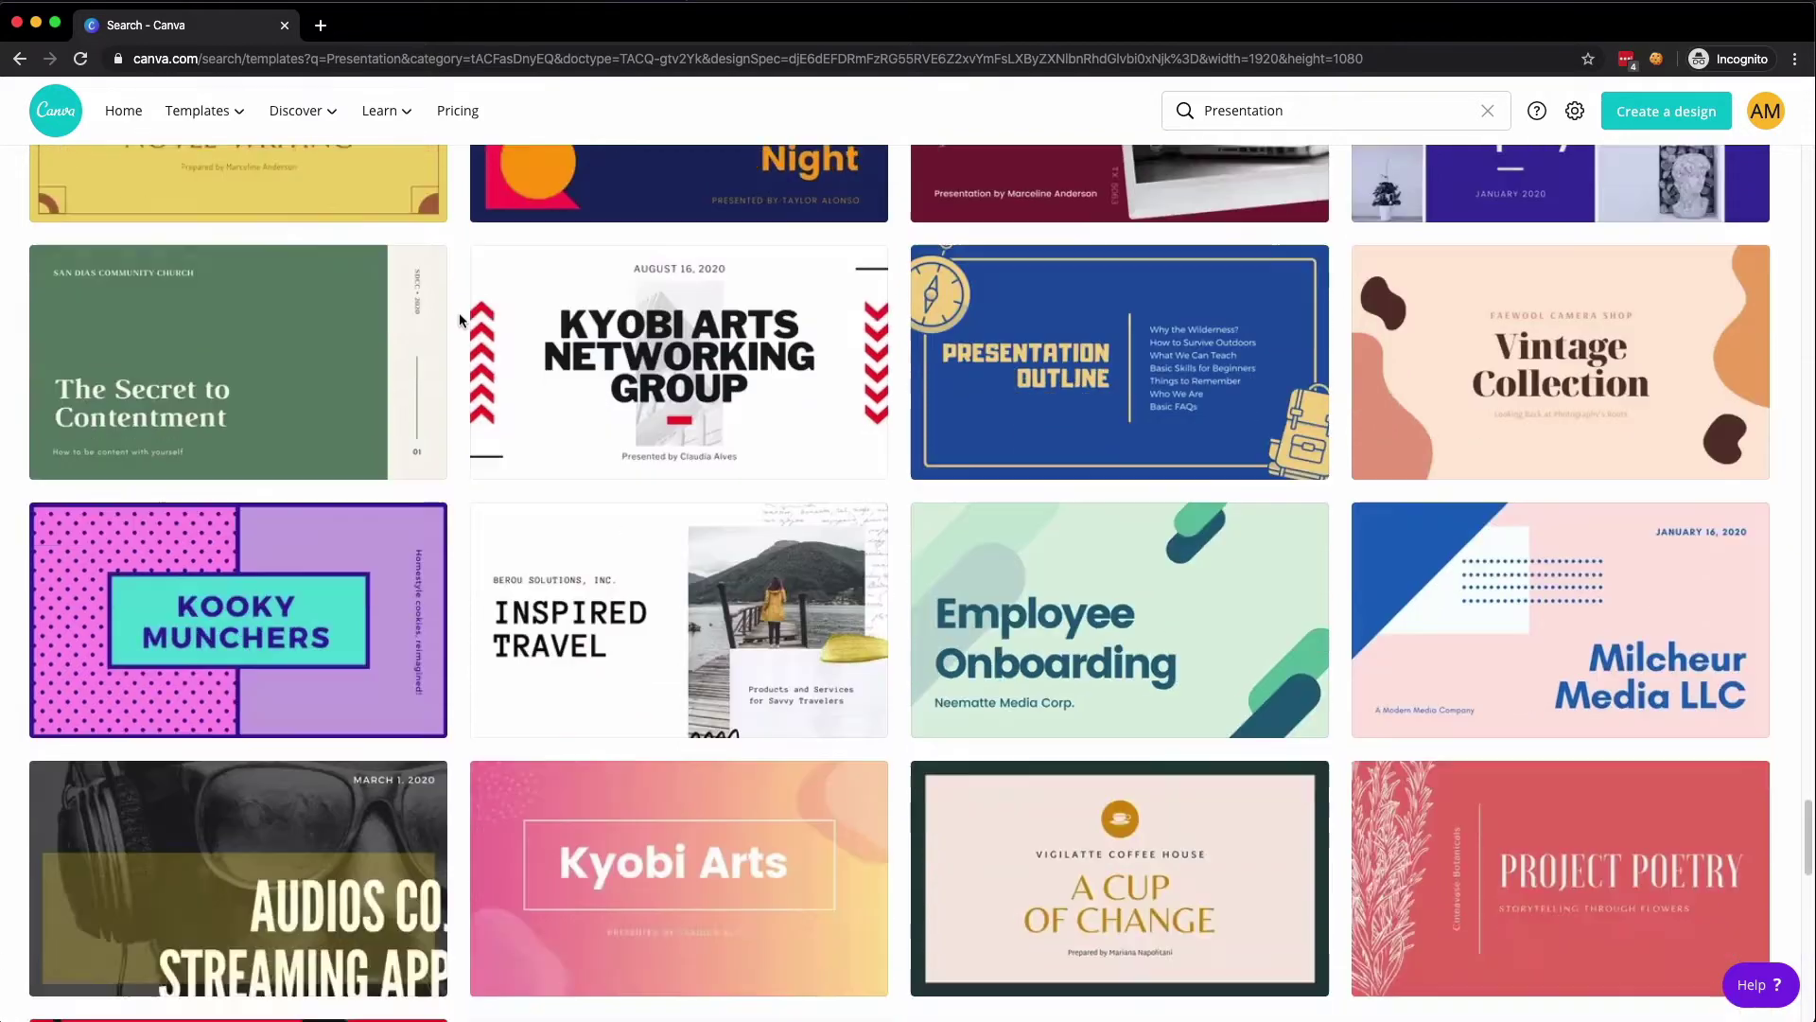
pyautogui.scroll(-2, 460, 320)
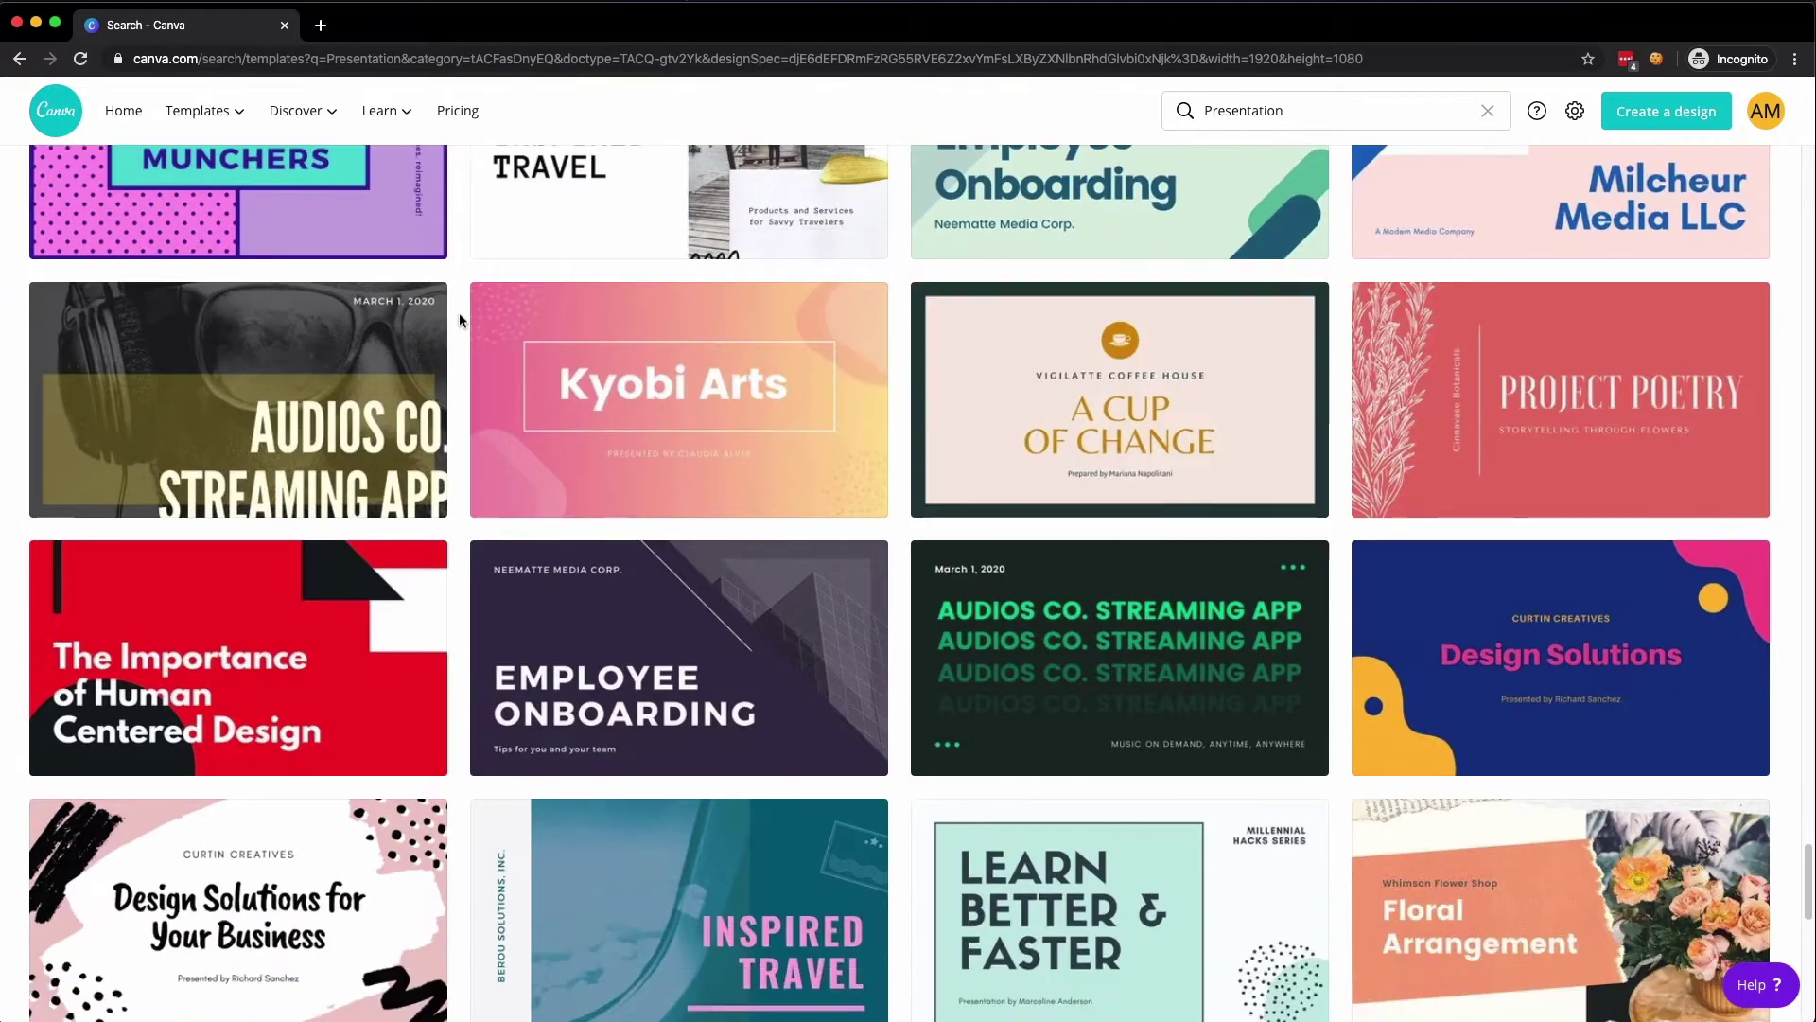
pyautogui.scroll(-2, 460, 319)
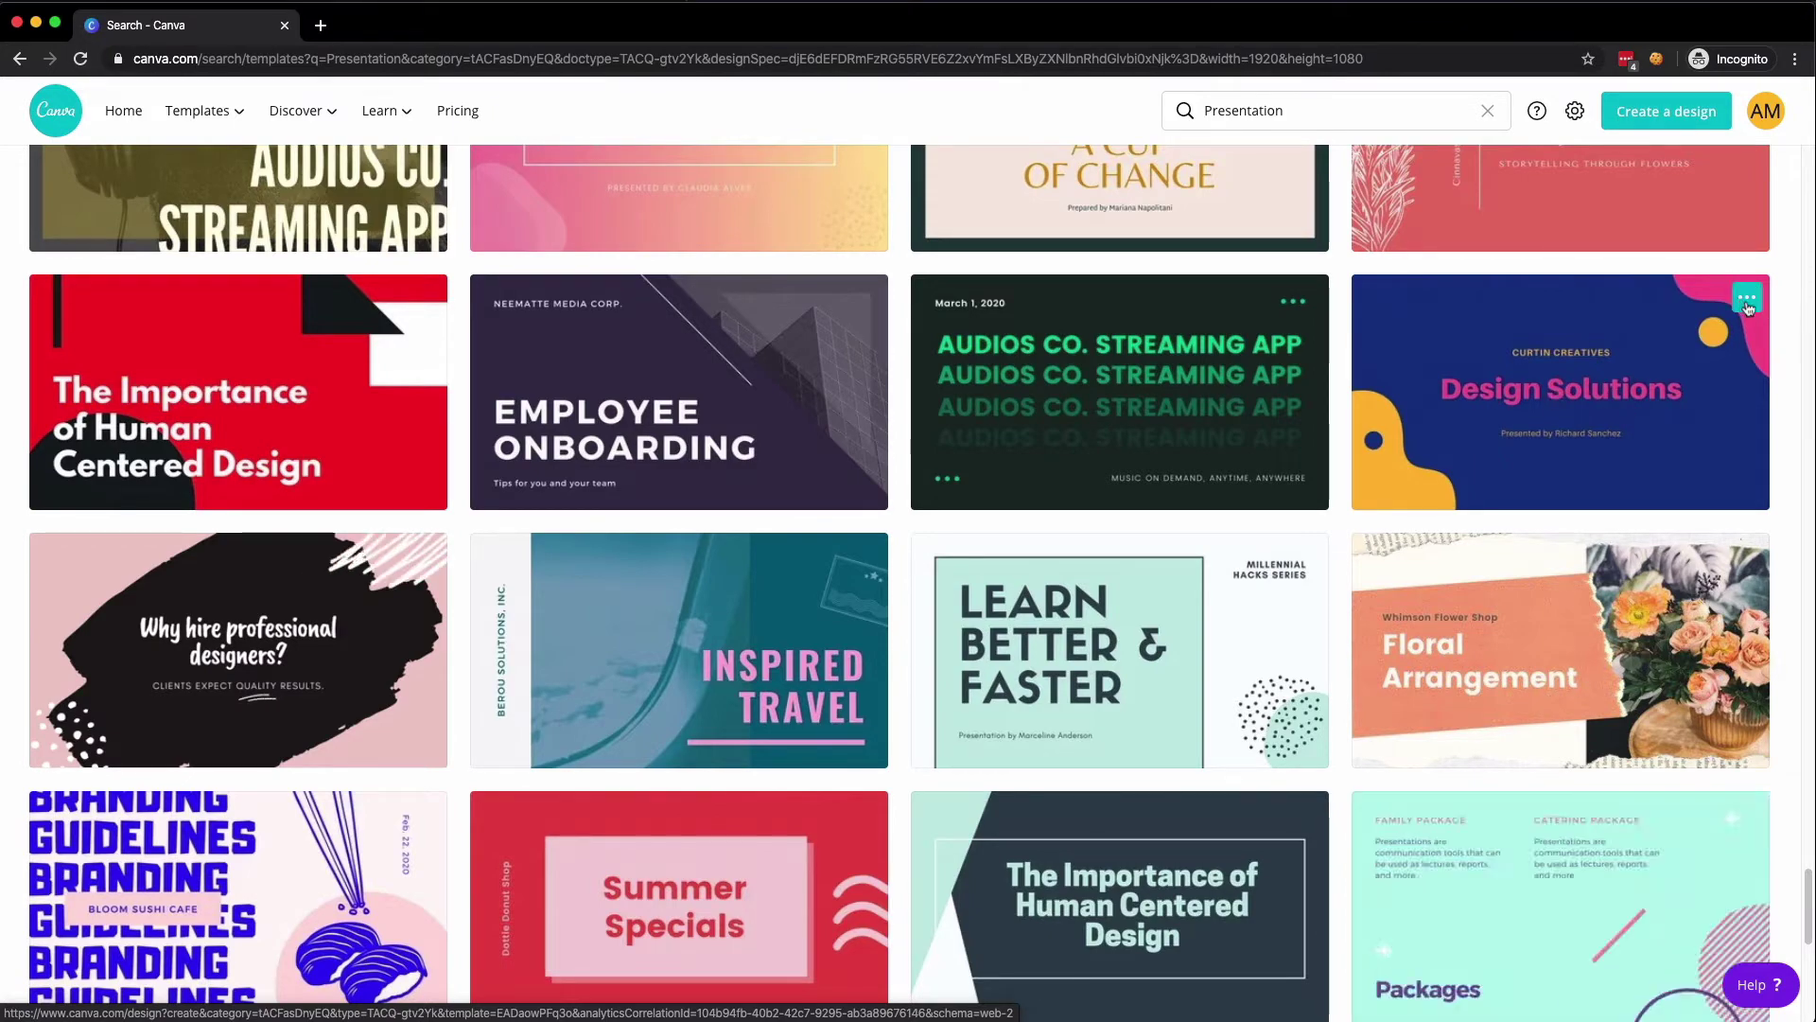
# - Preview the Design Solutions template's slides from Content Summary through Glowing Reviews
pyautogui.click(1699, 305)
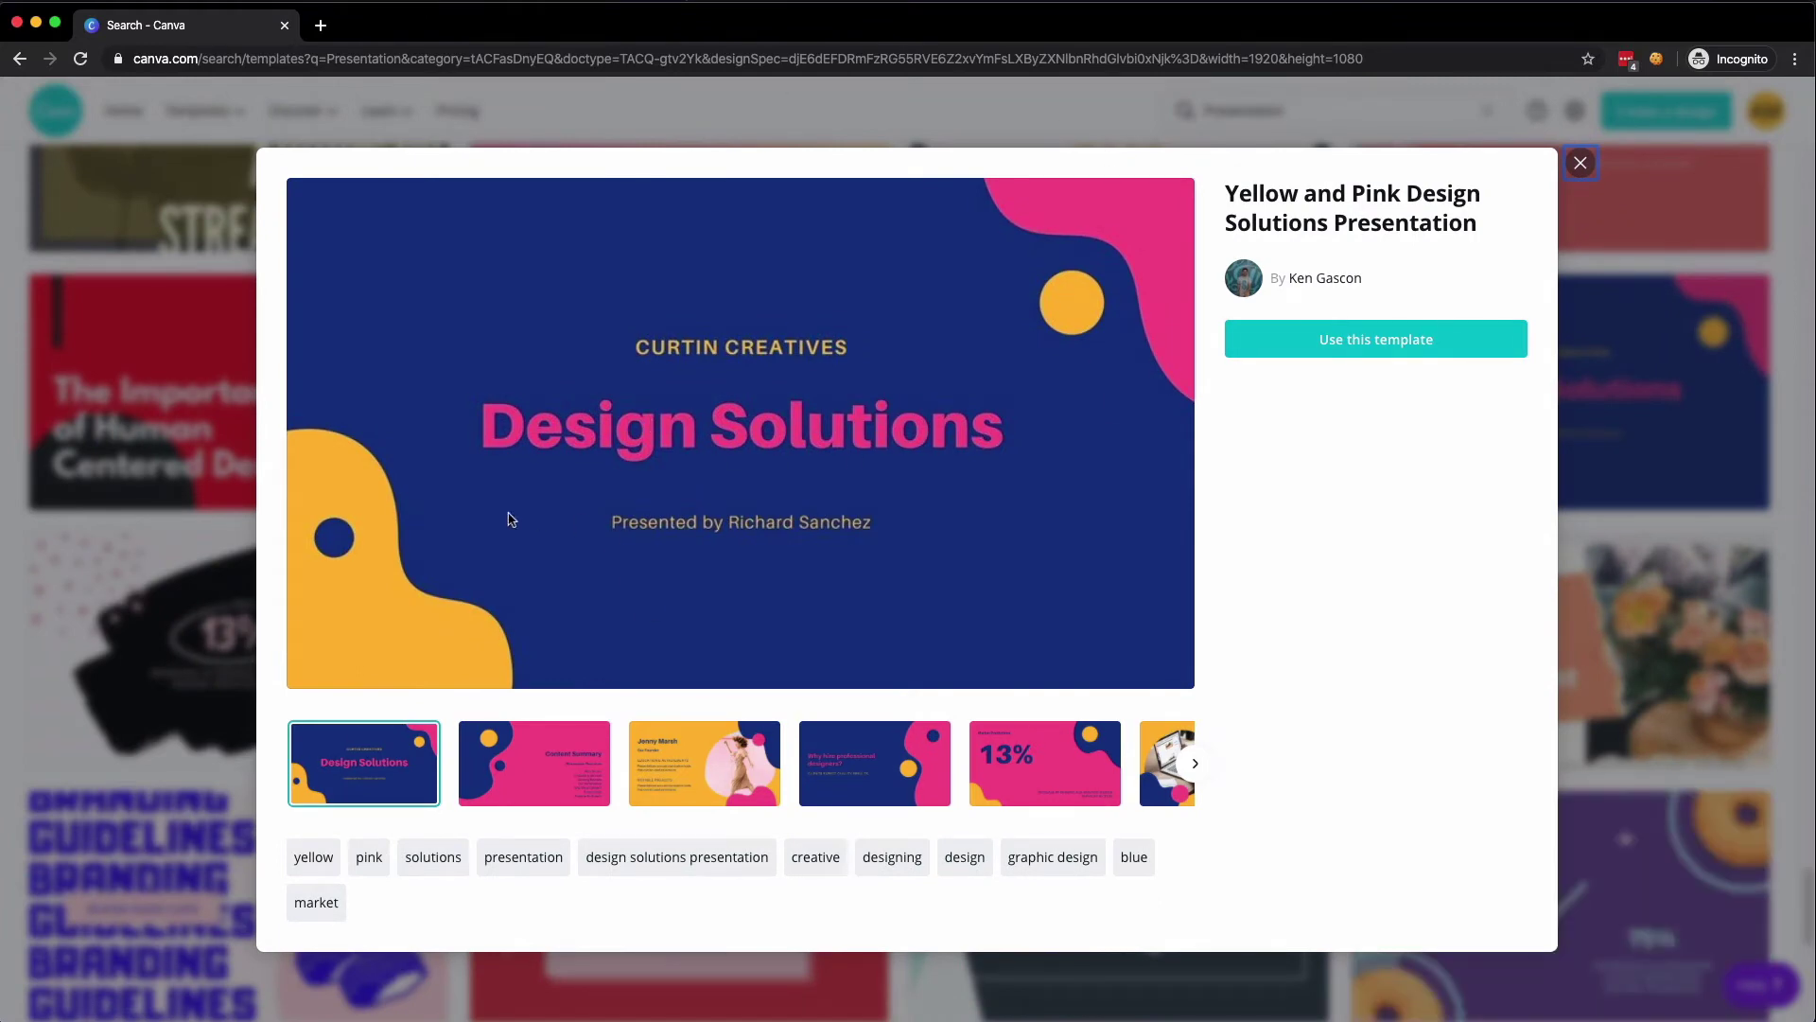
pyautogui.click(512, 755)
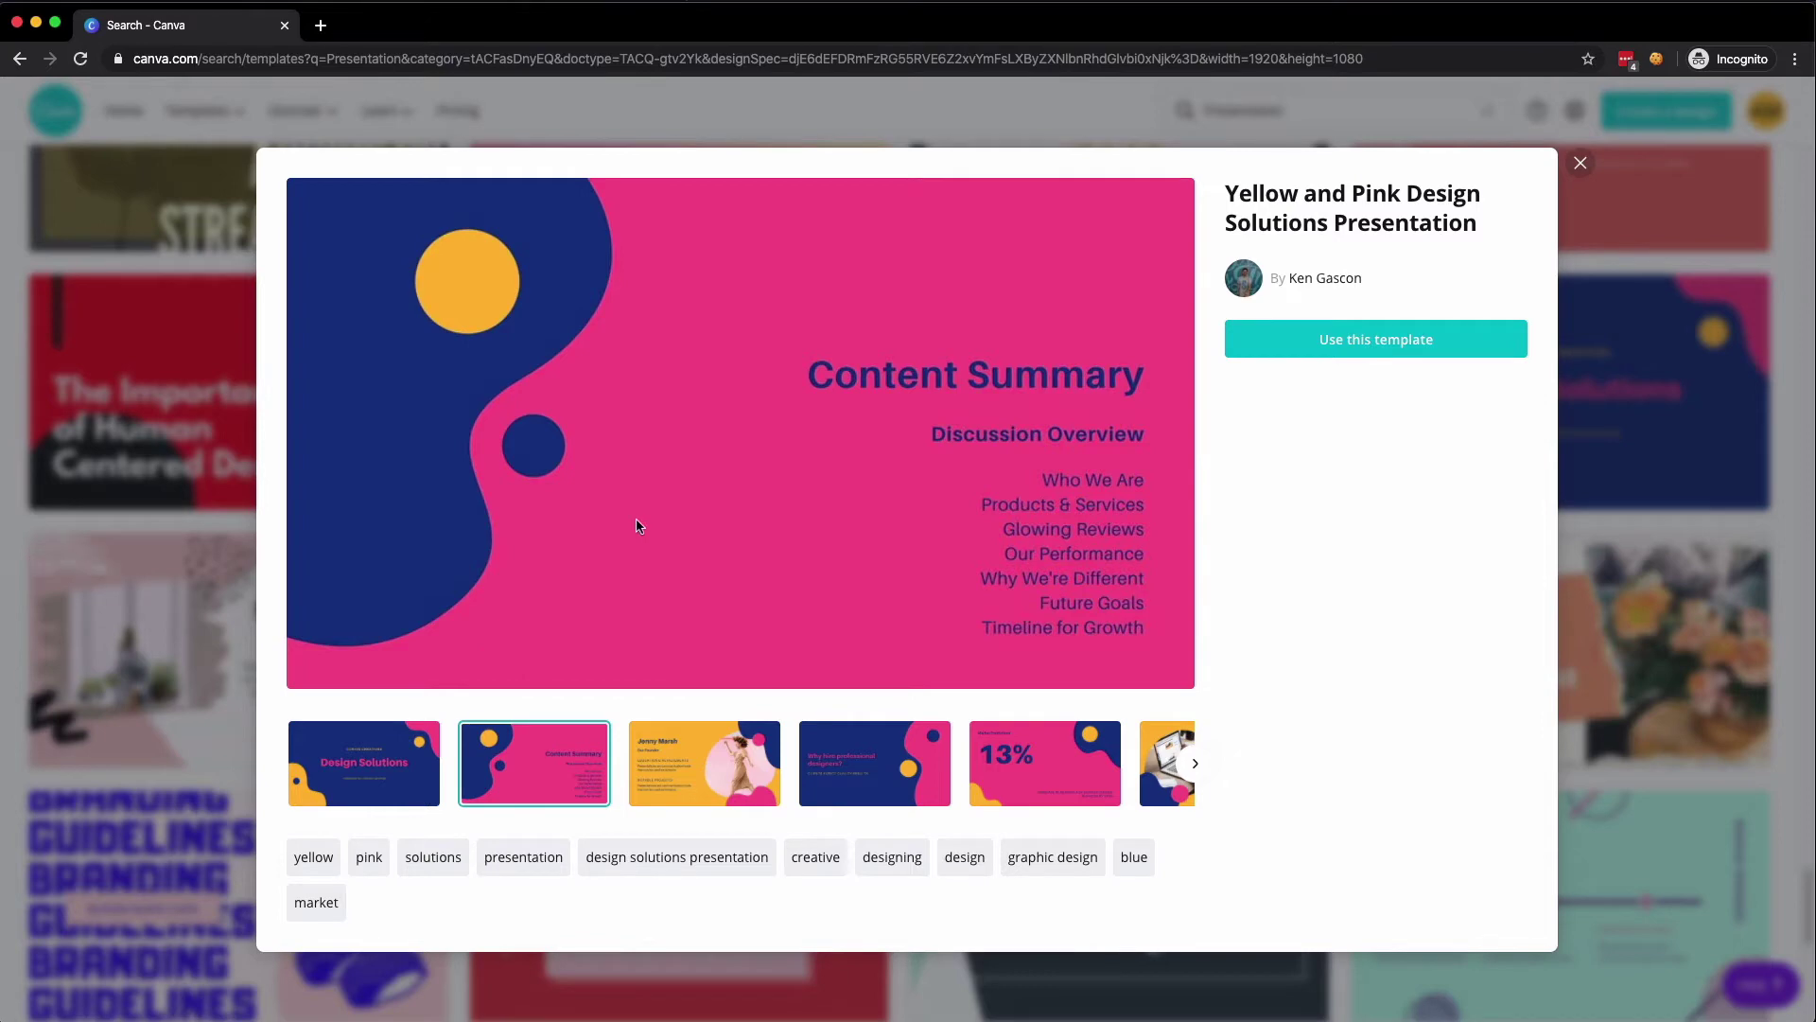
pyautogui.click(664, 752)
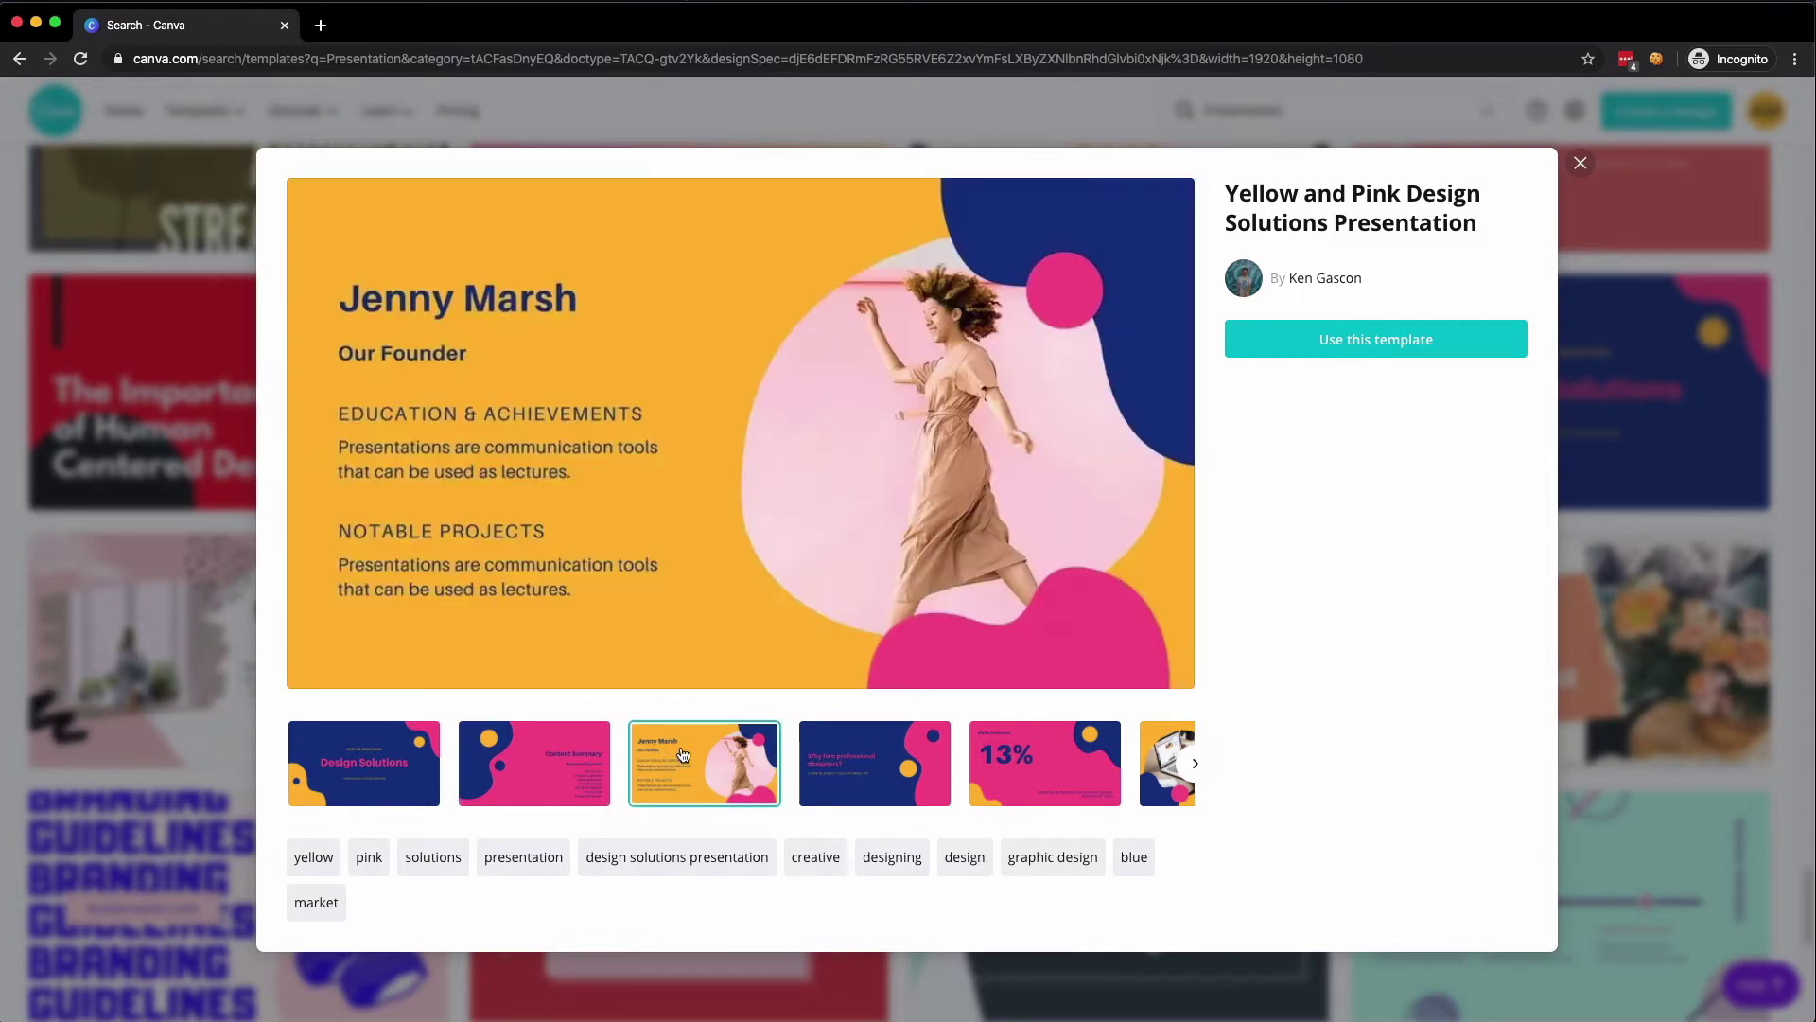
pyautogui.click(901, 778)
pyautogui.click(1012, 774)
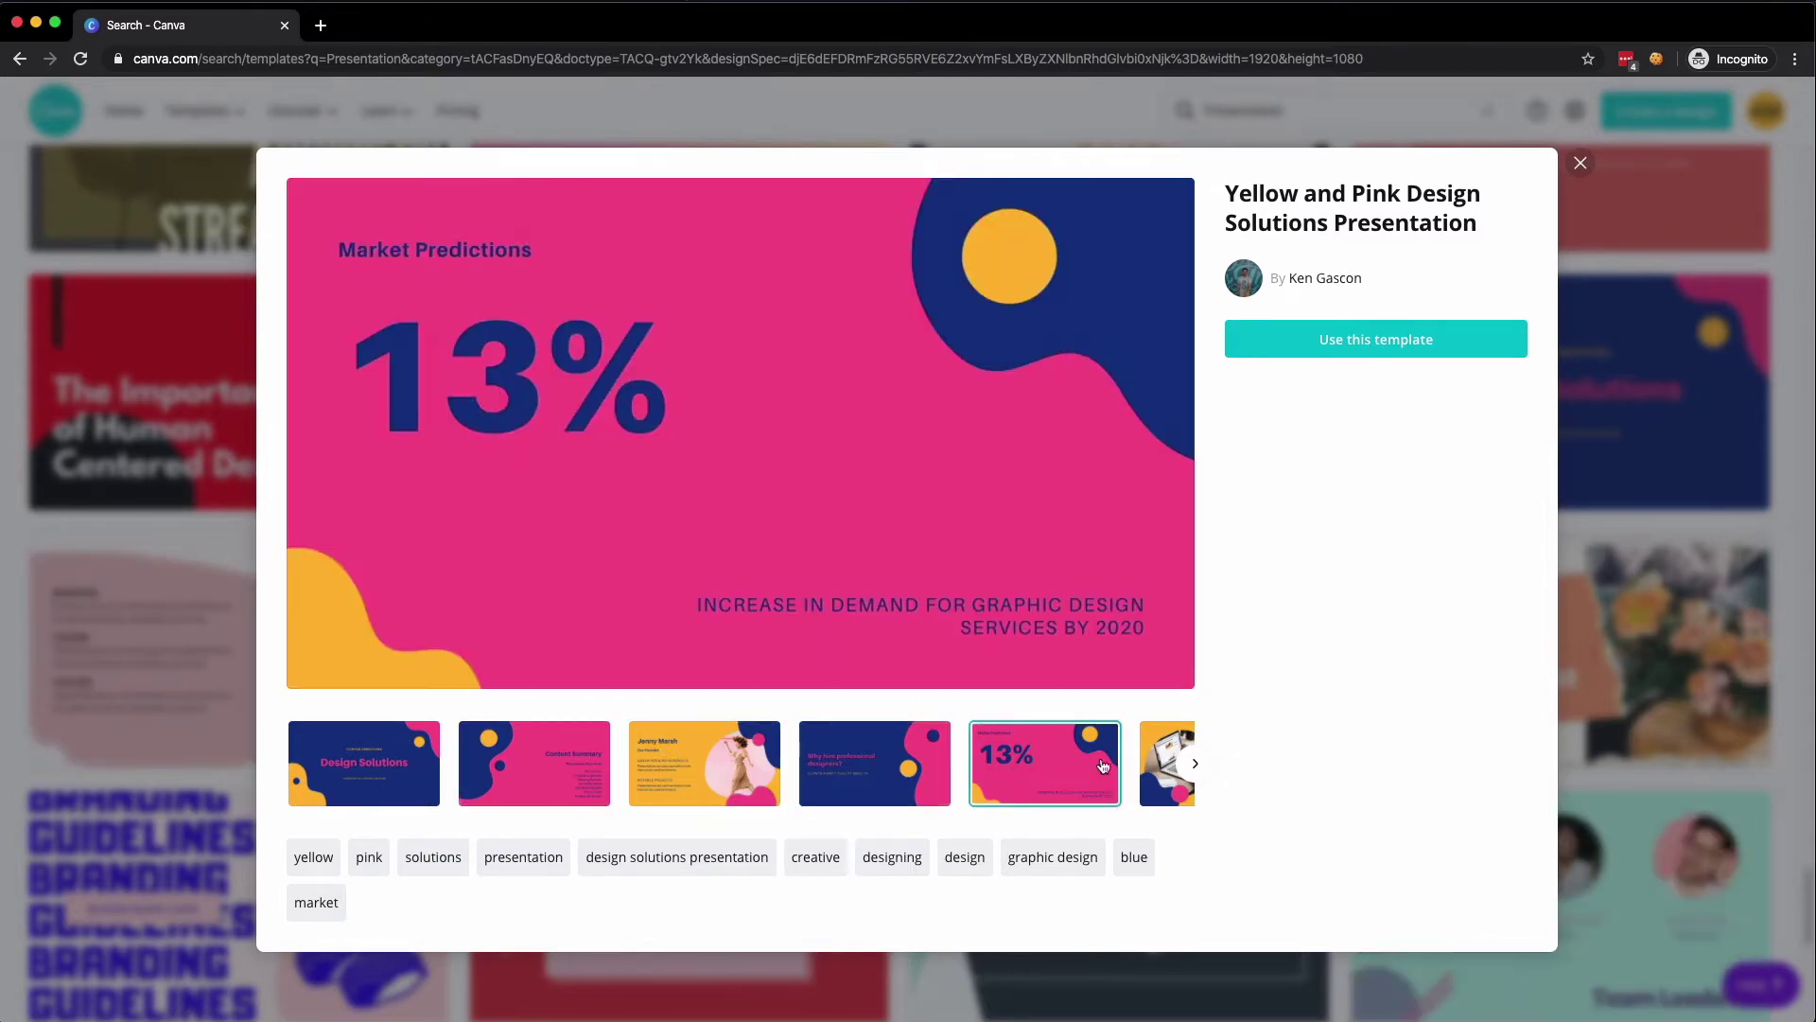
pyautogui.click(1169, 766)
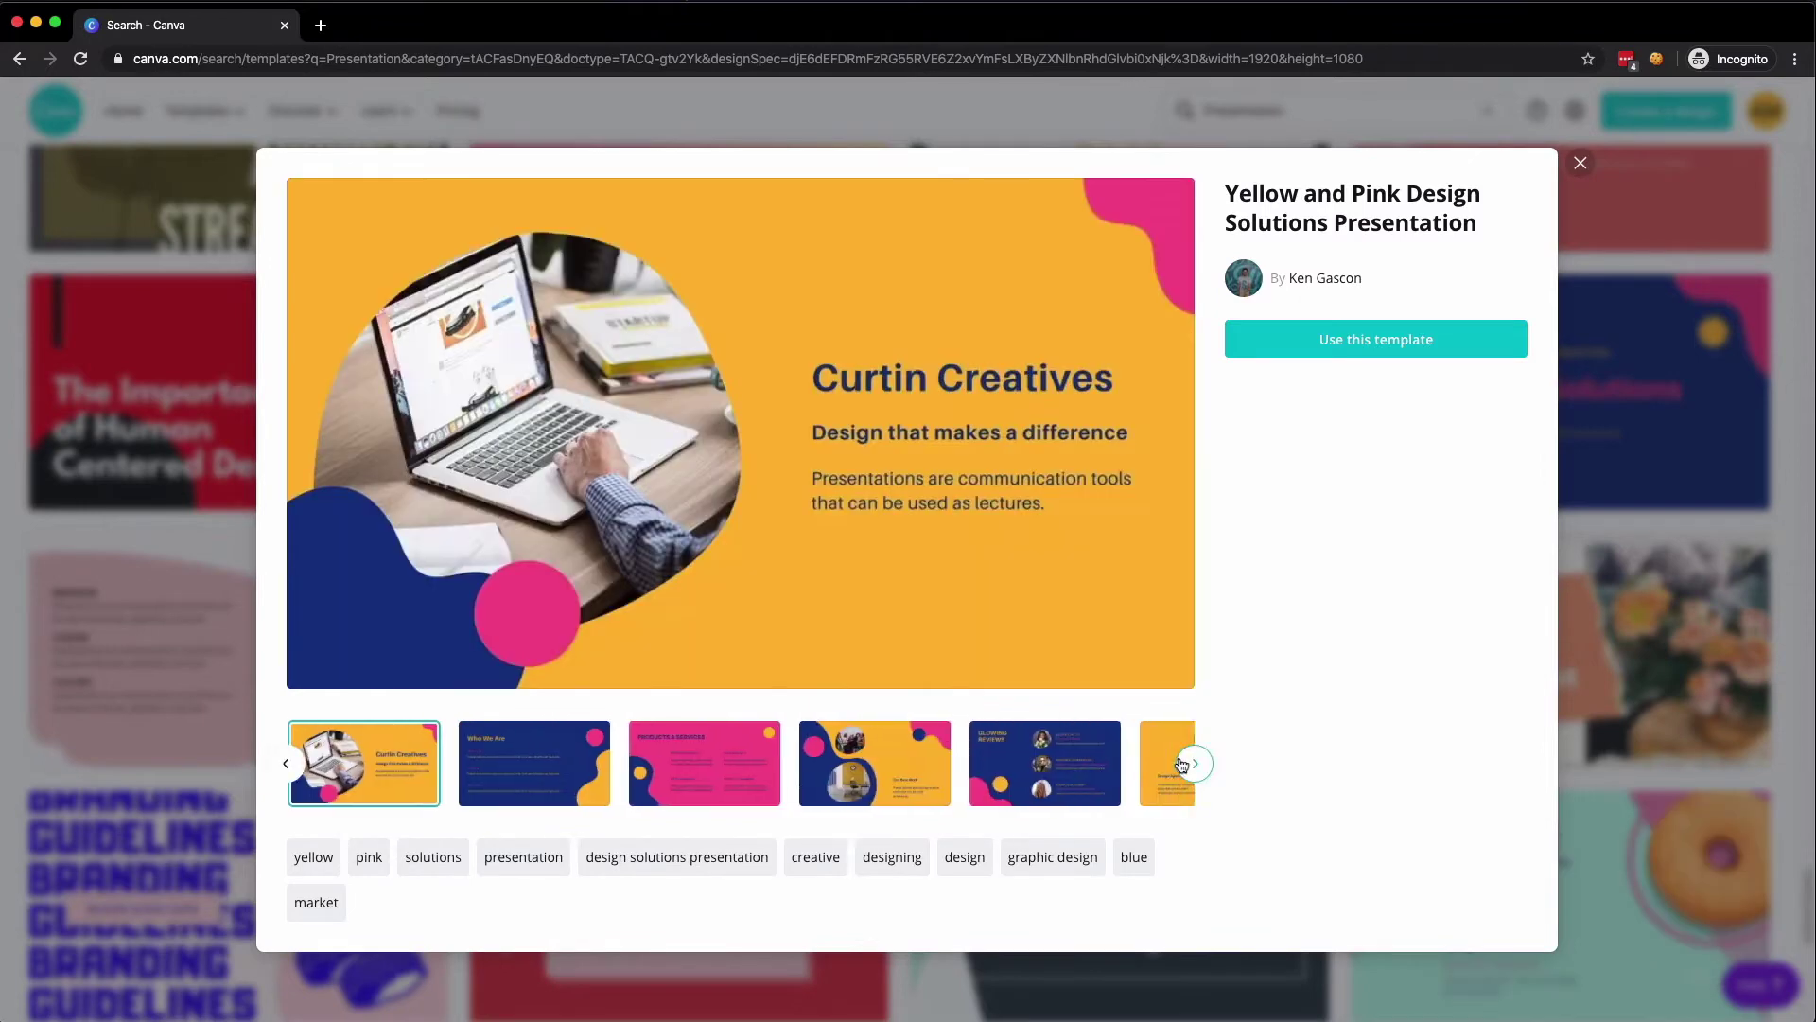
pyautogui.click(499, 758)
pyautogui.click(693, 768)
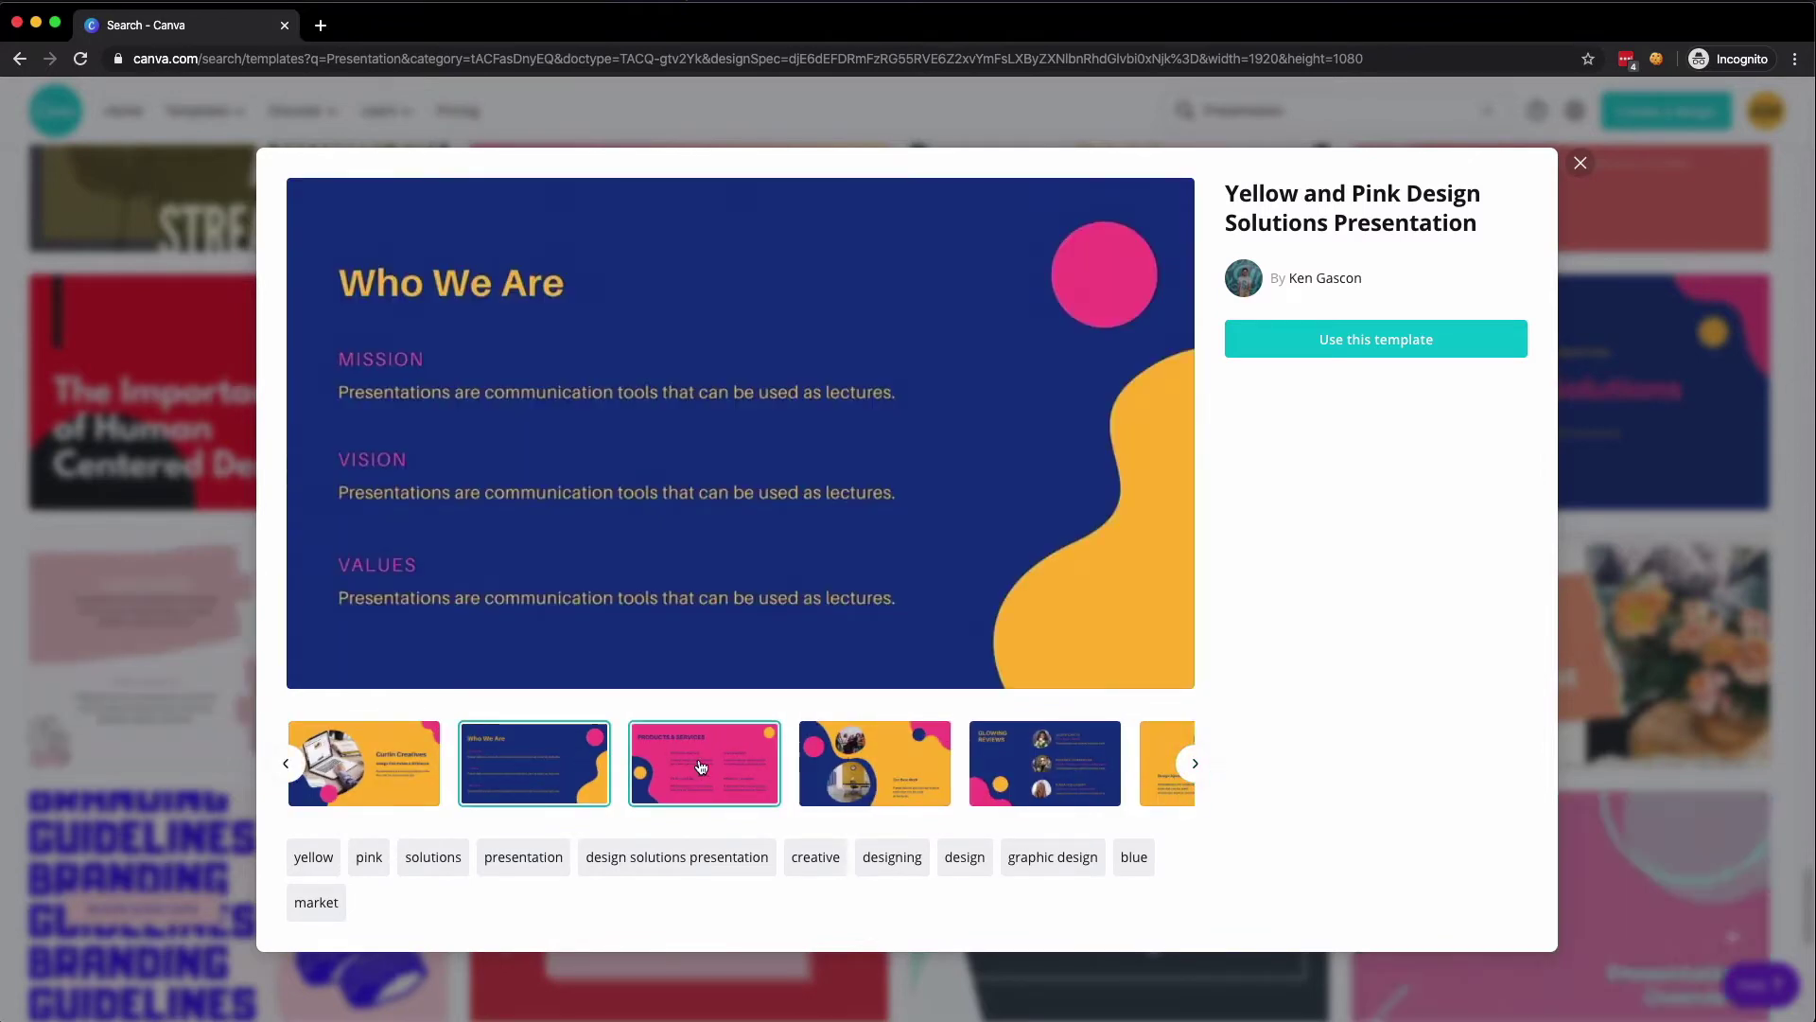
pyautogui.click(856, 773)
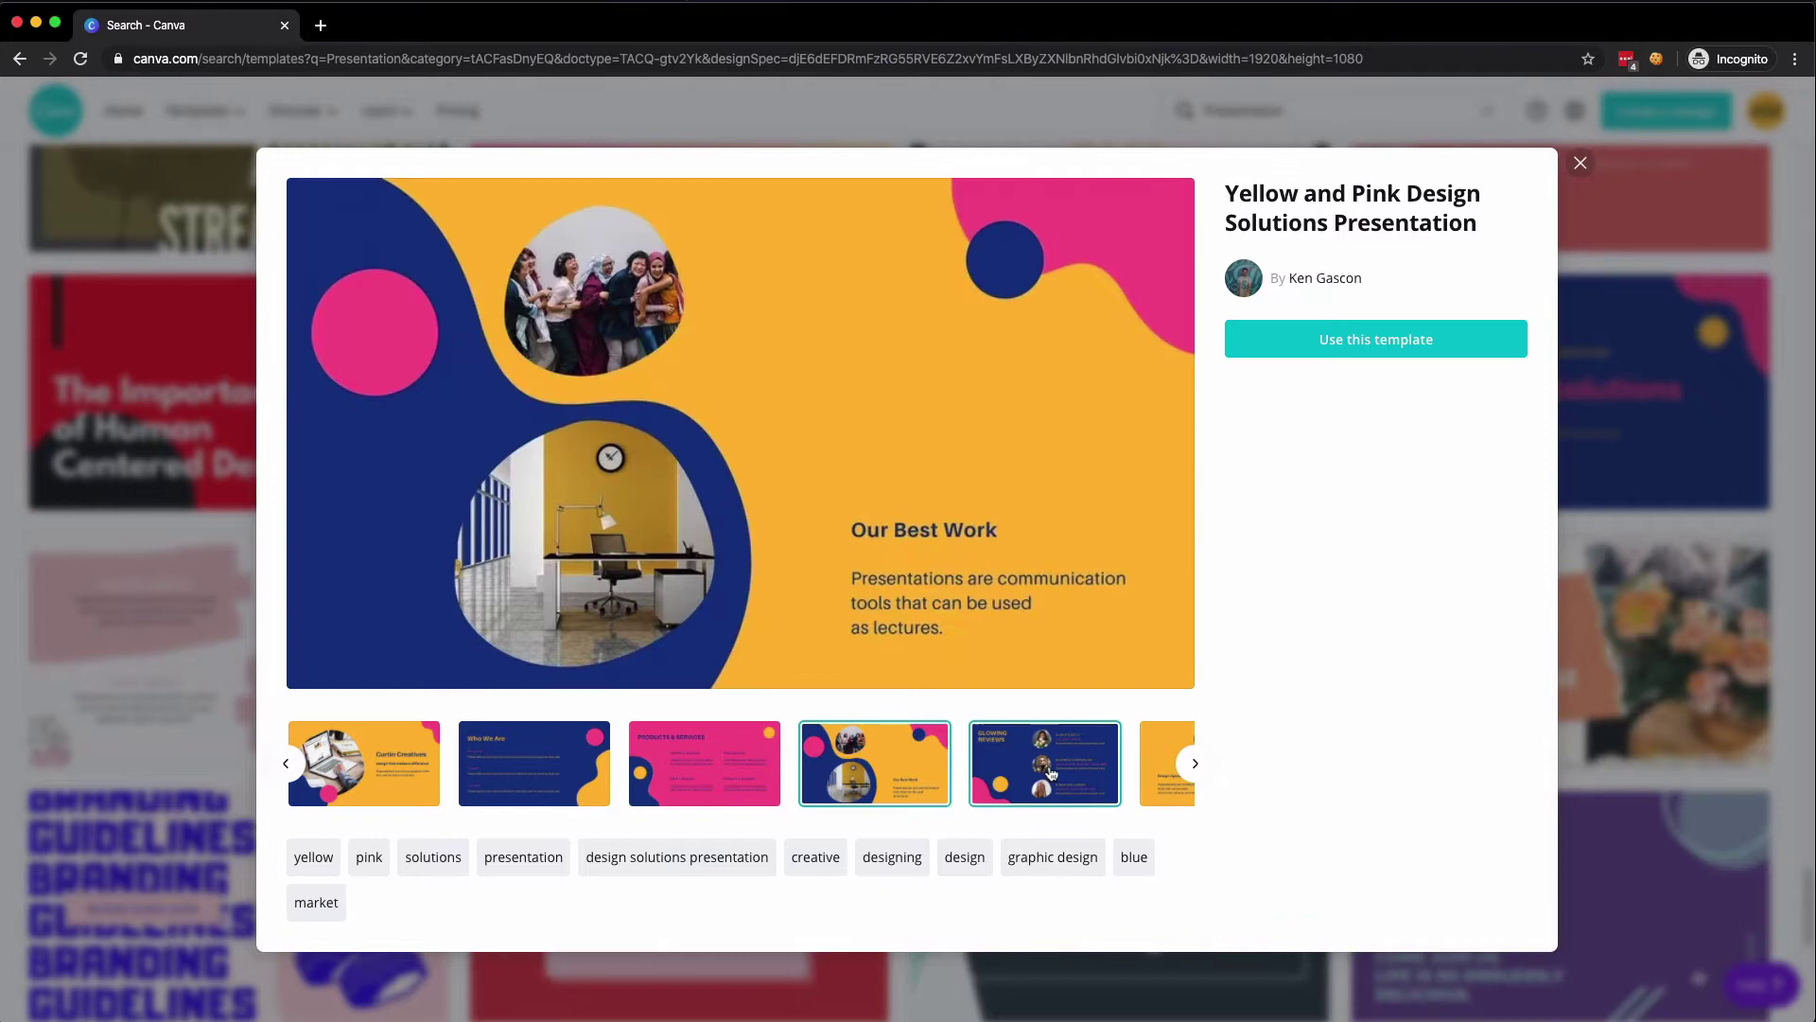
pyautogui.click(1088, 761)
# - Browse the remaining template slides, from Interactive Design Agency to Work with Us!
pyautogui.click(1166, 764)
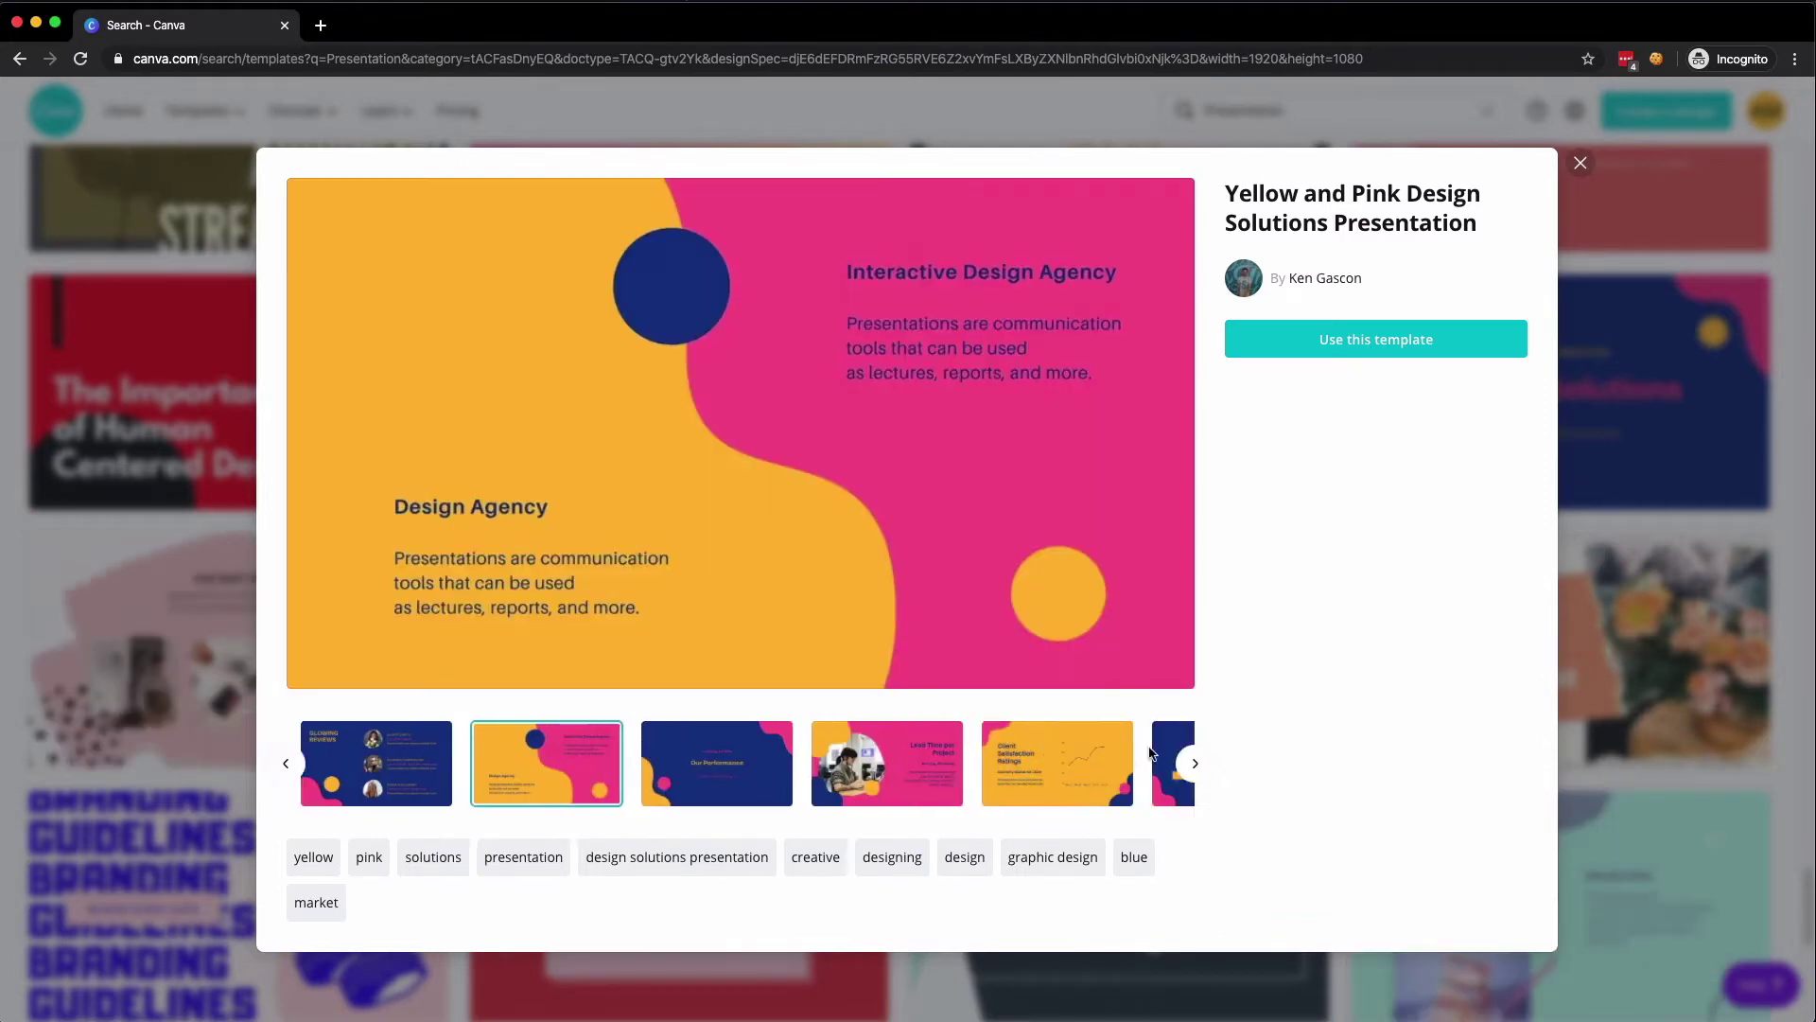
pyautogui.click(519, 749)
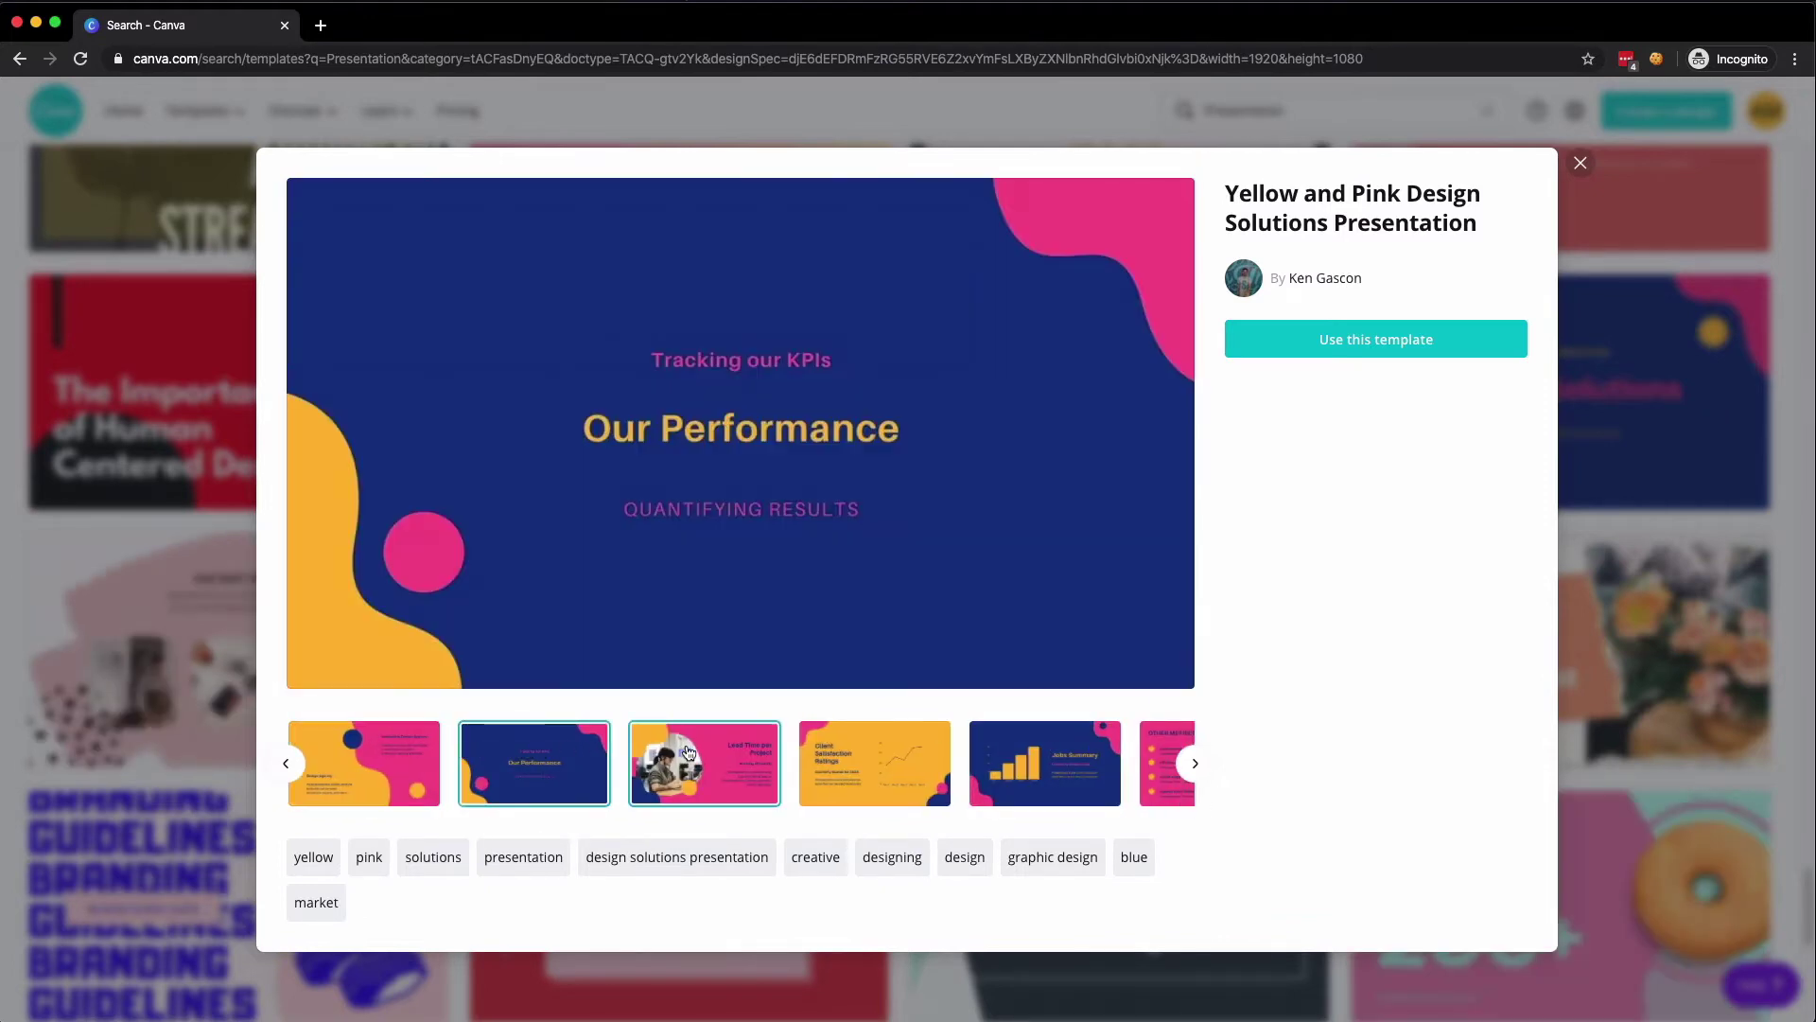
pyautogui.click(696, 754)
pyautogui.click(835, 756)
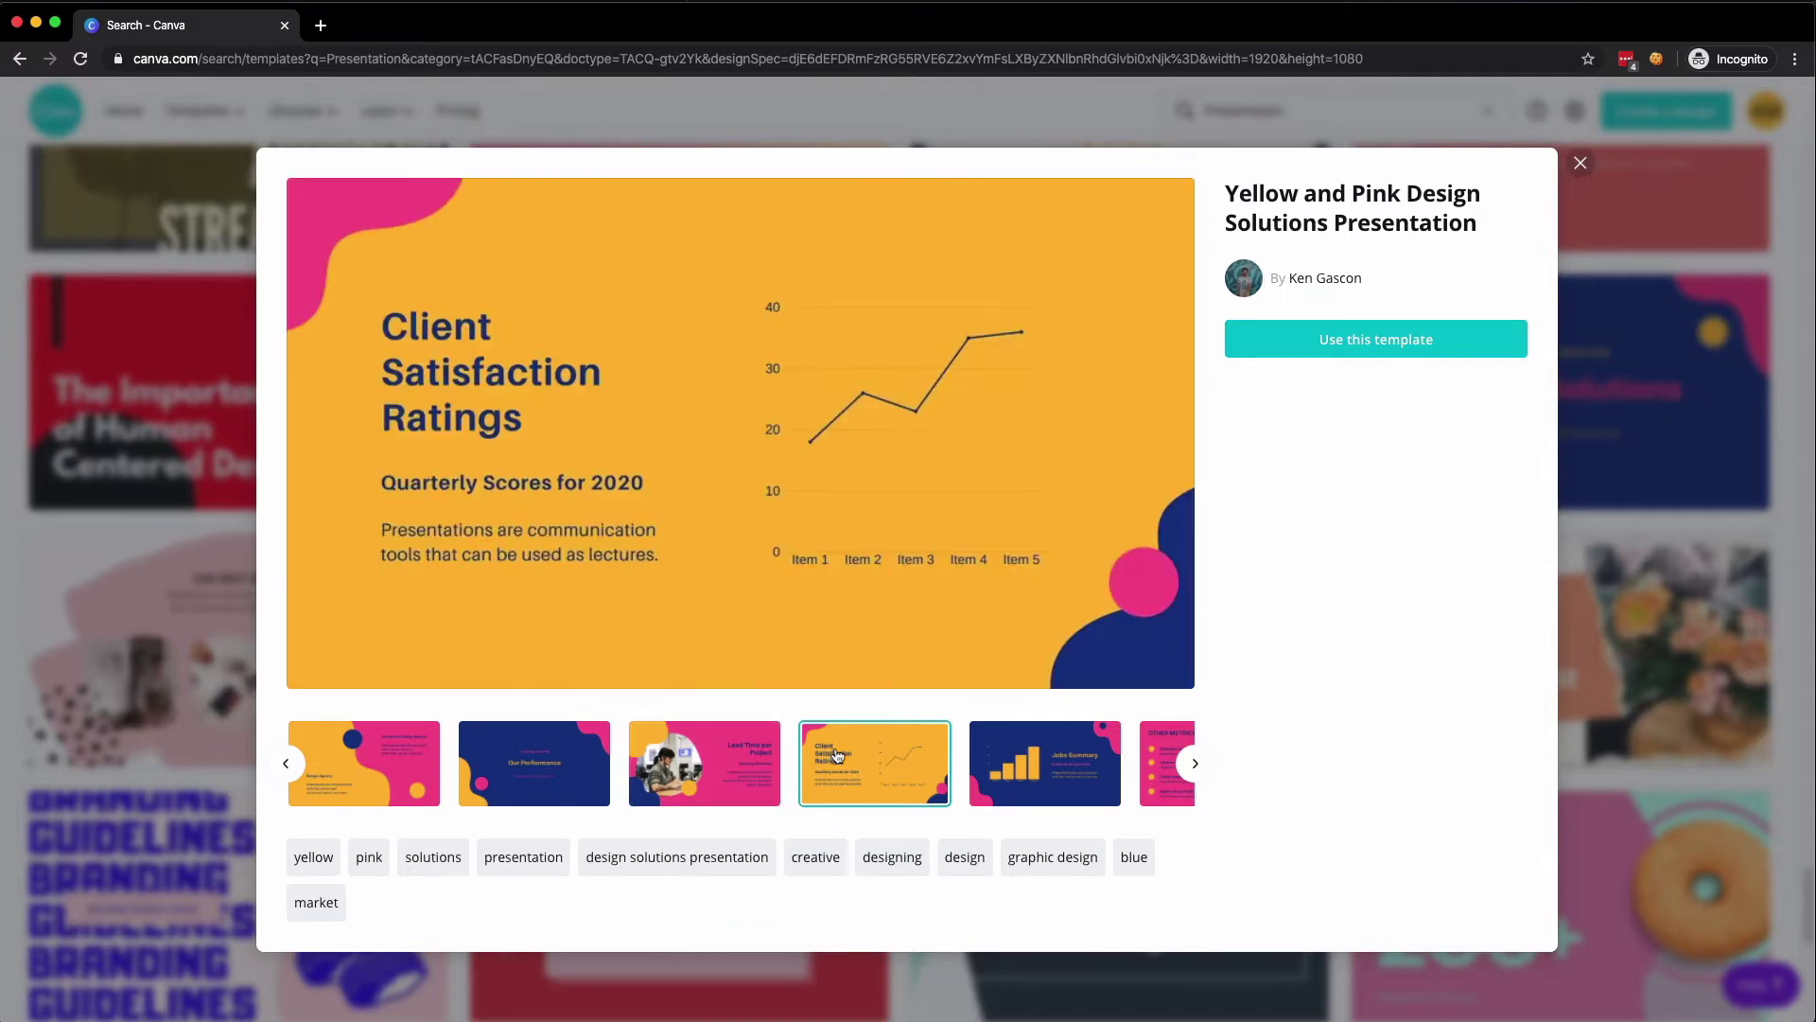
pyautogui.click(1016, 768)
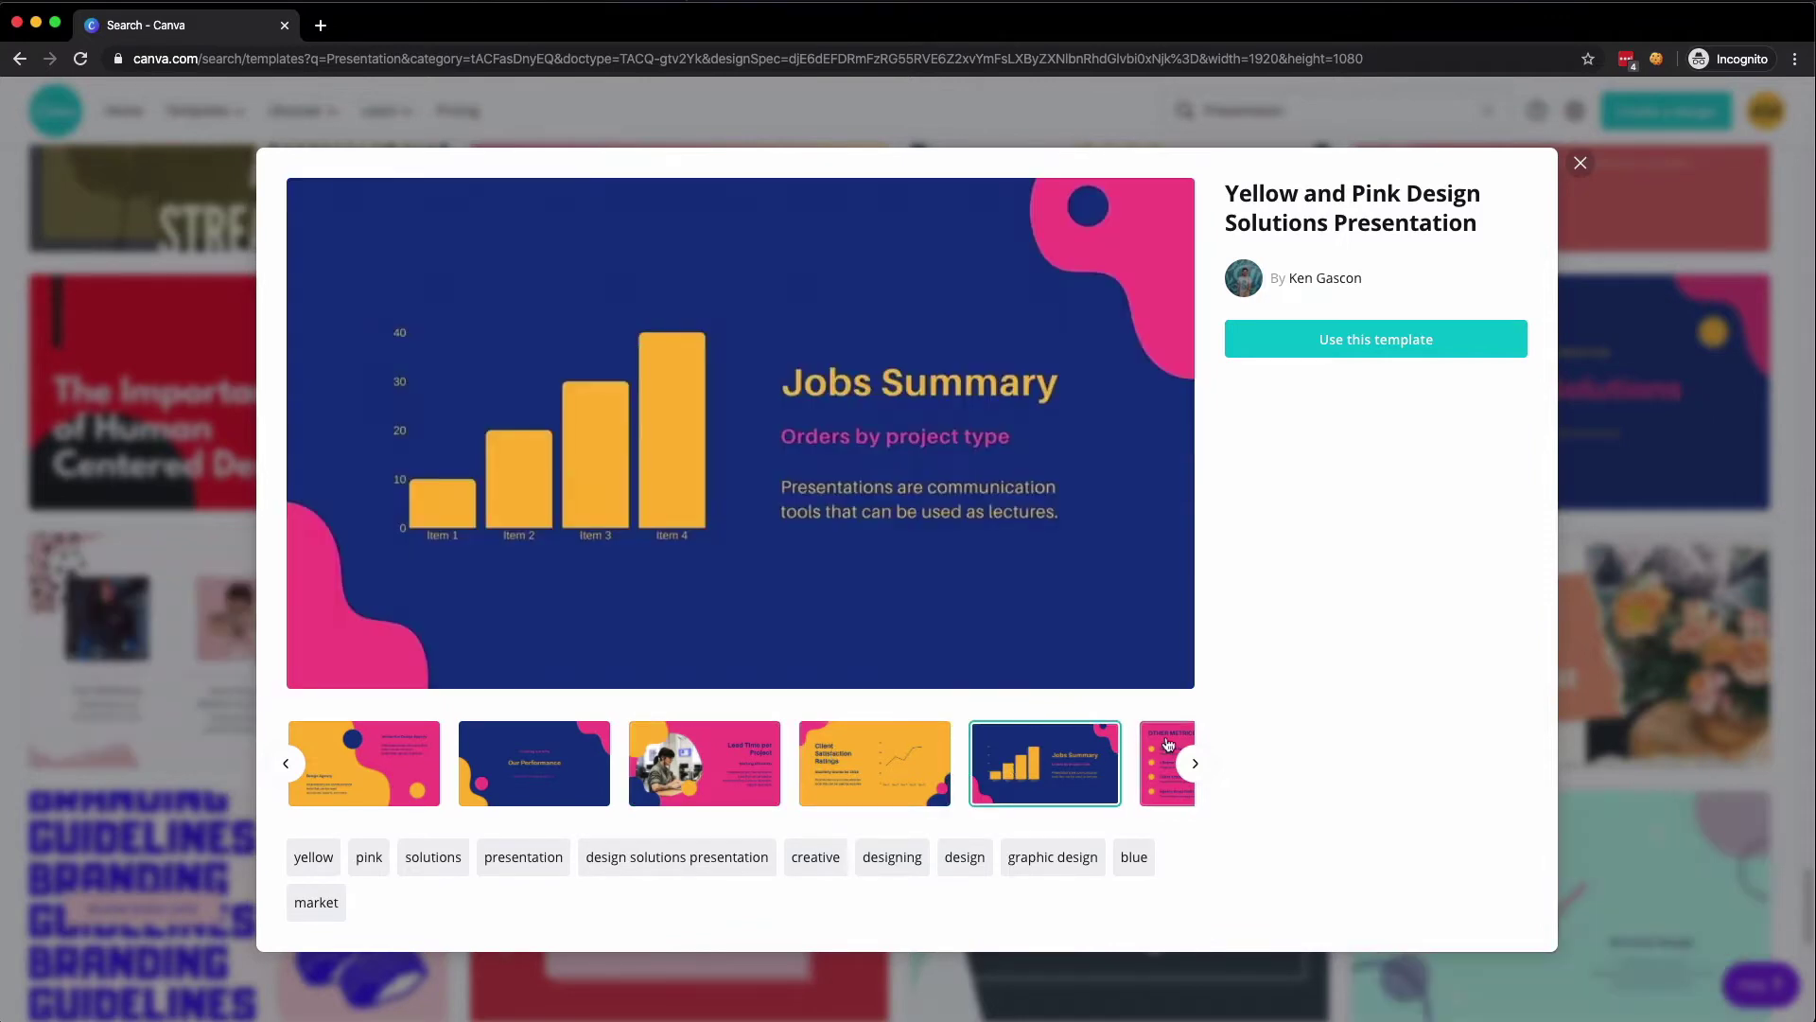
pyautogui.click(1165, 764)
pyautogui.click(594, 740)
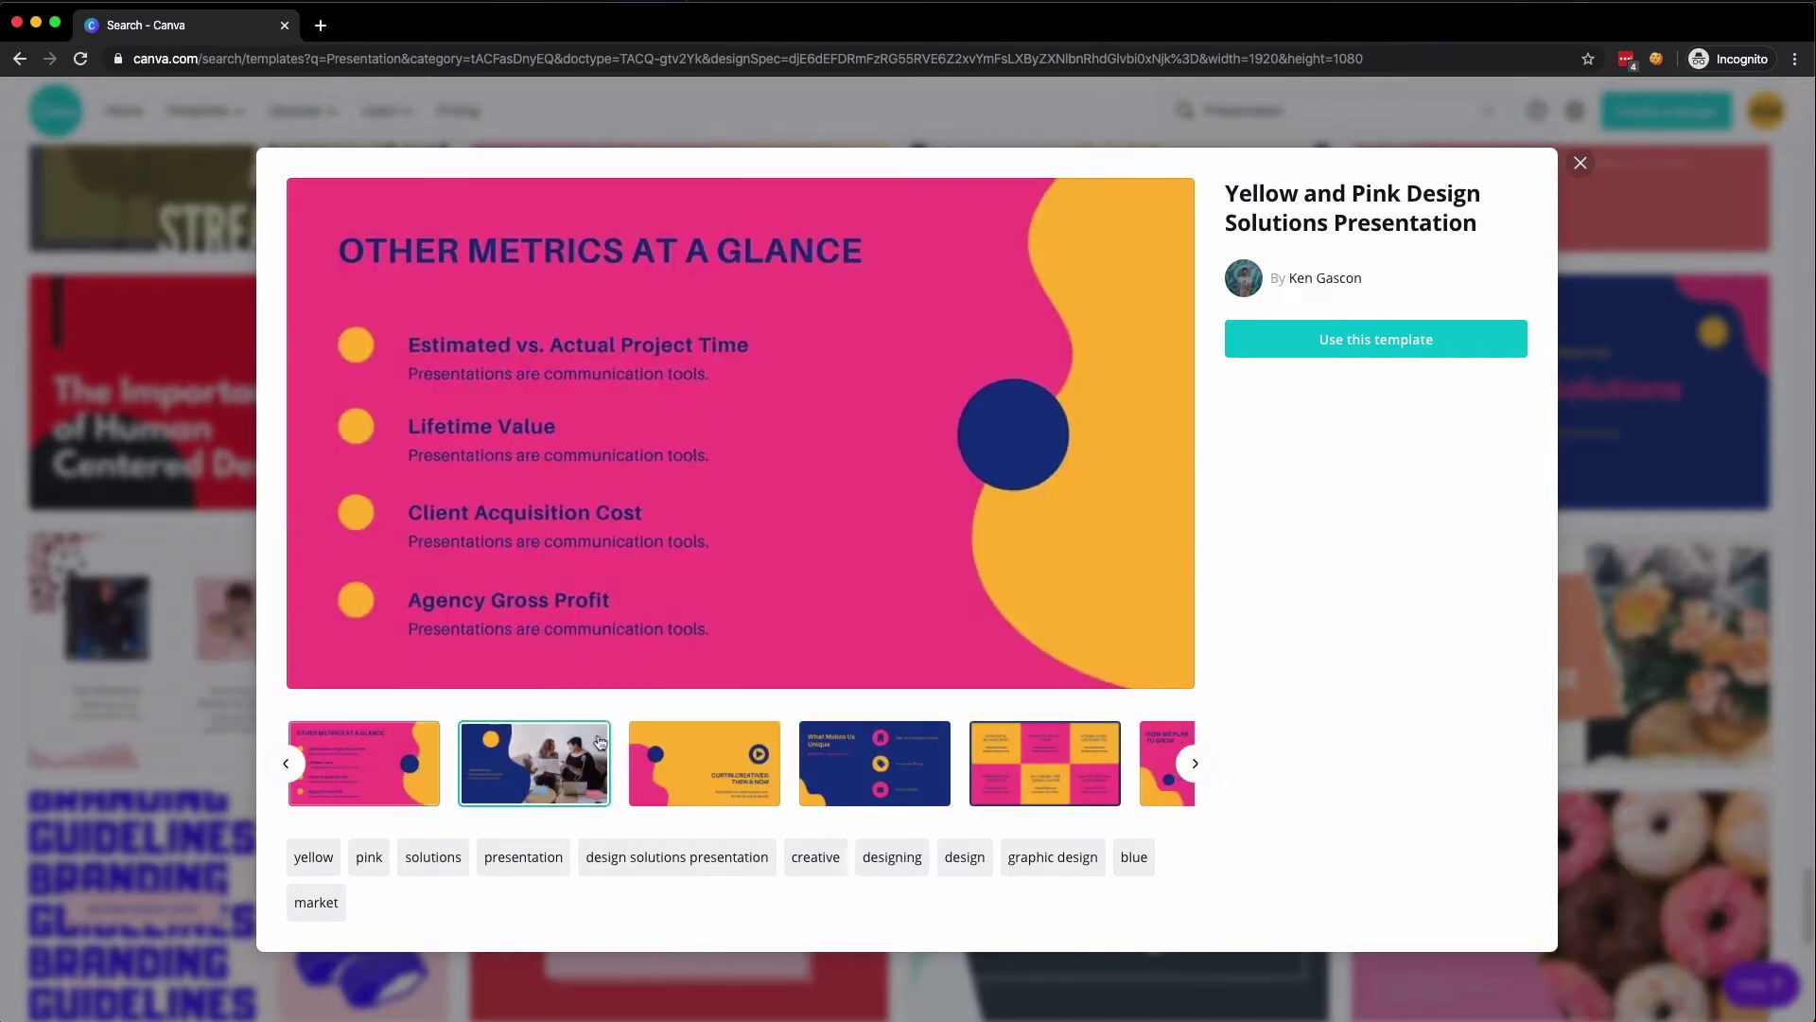
pyautogui.click(714, 755)
pyautogui.click(872, 759)
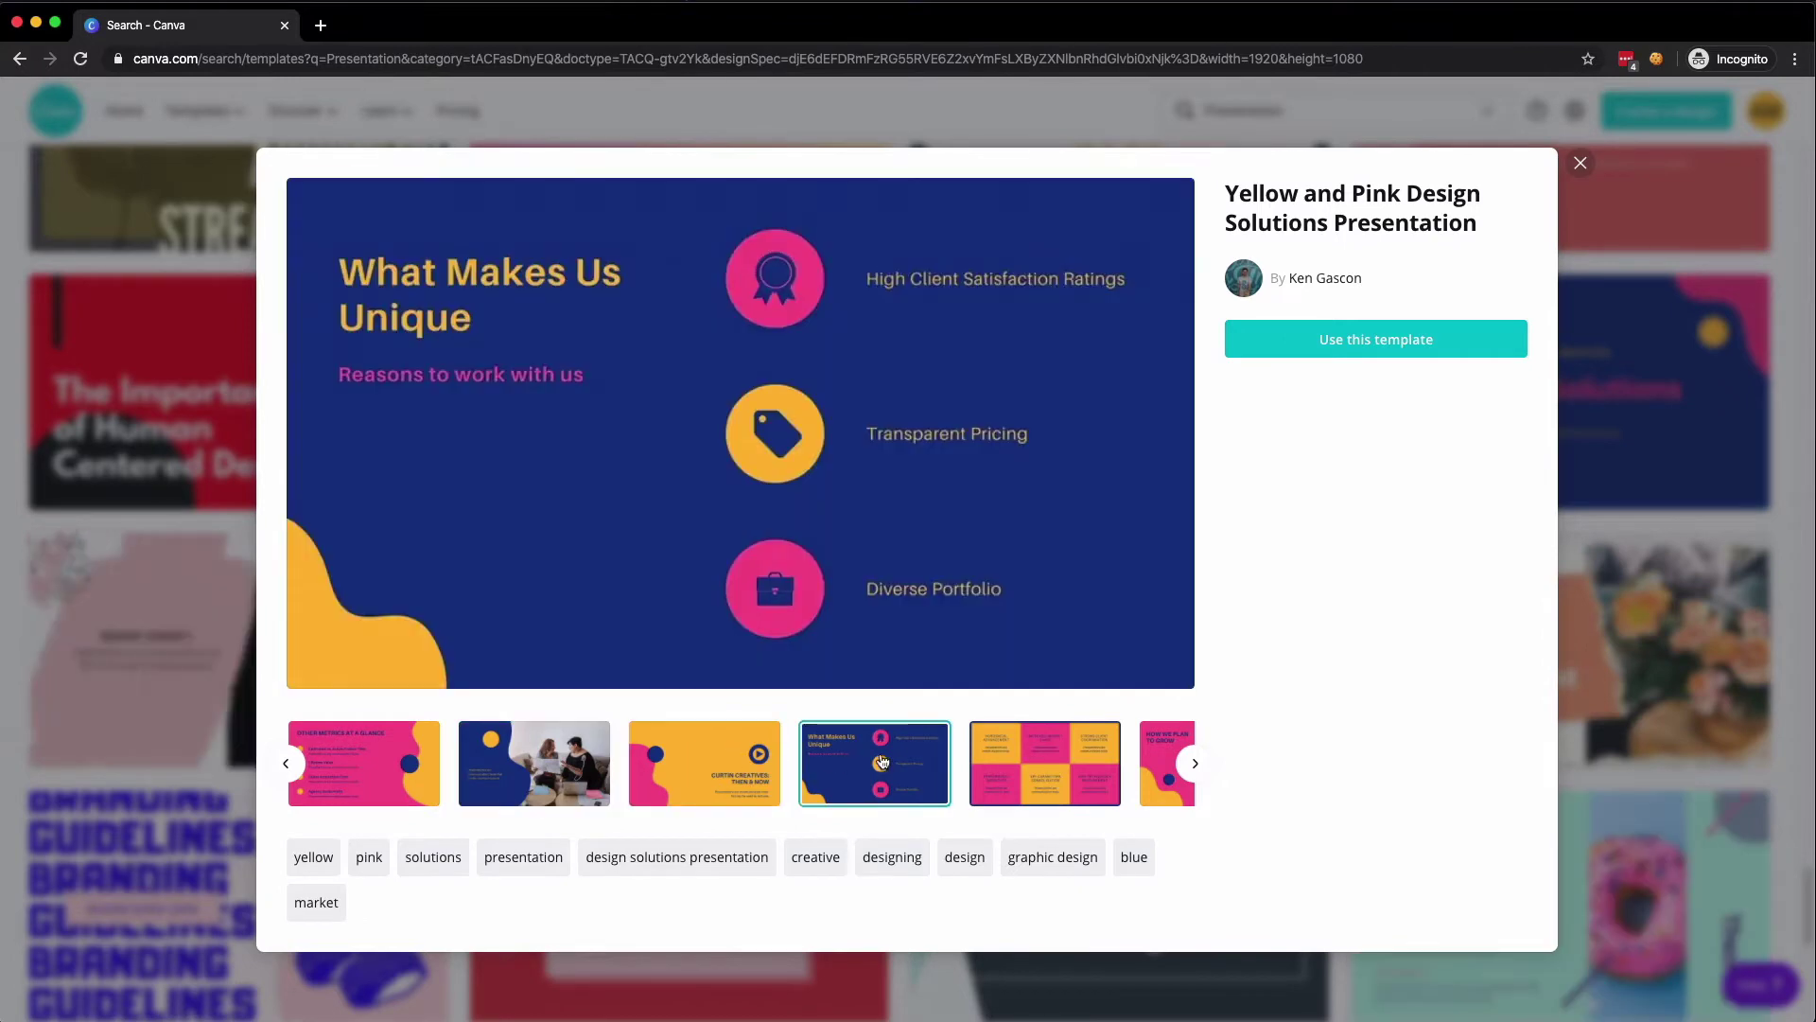
pyautogui.click(981, 760)
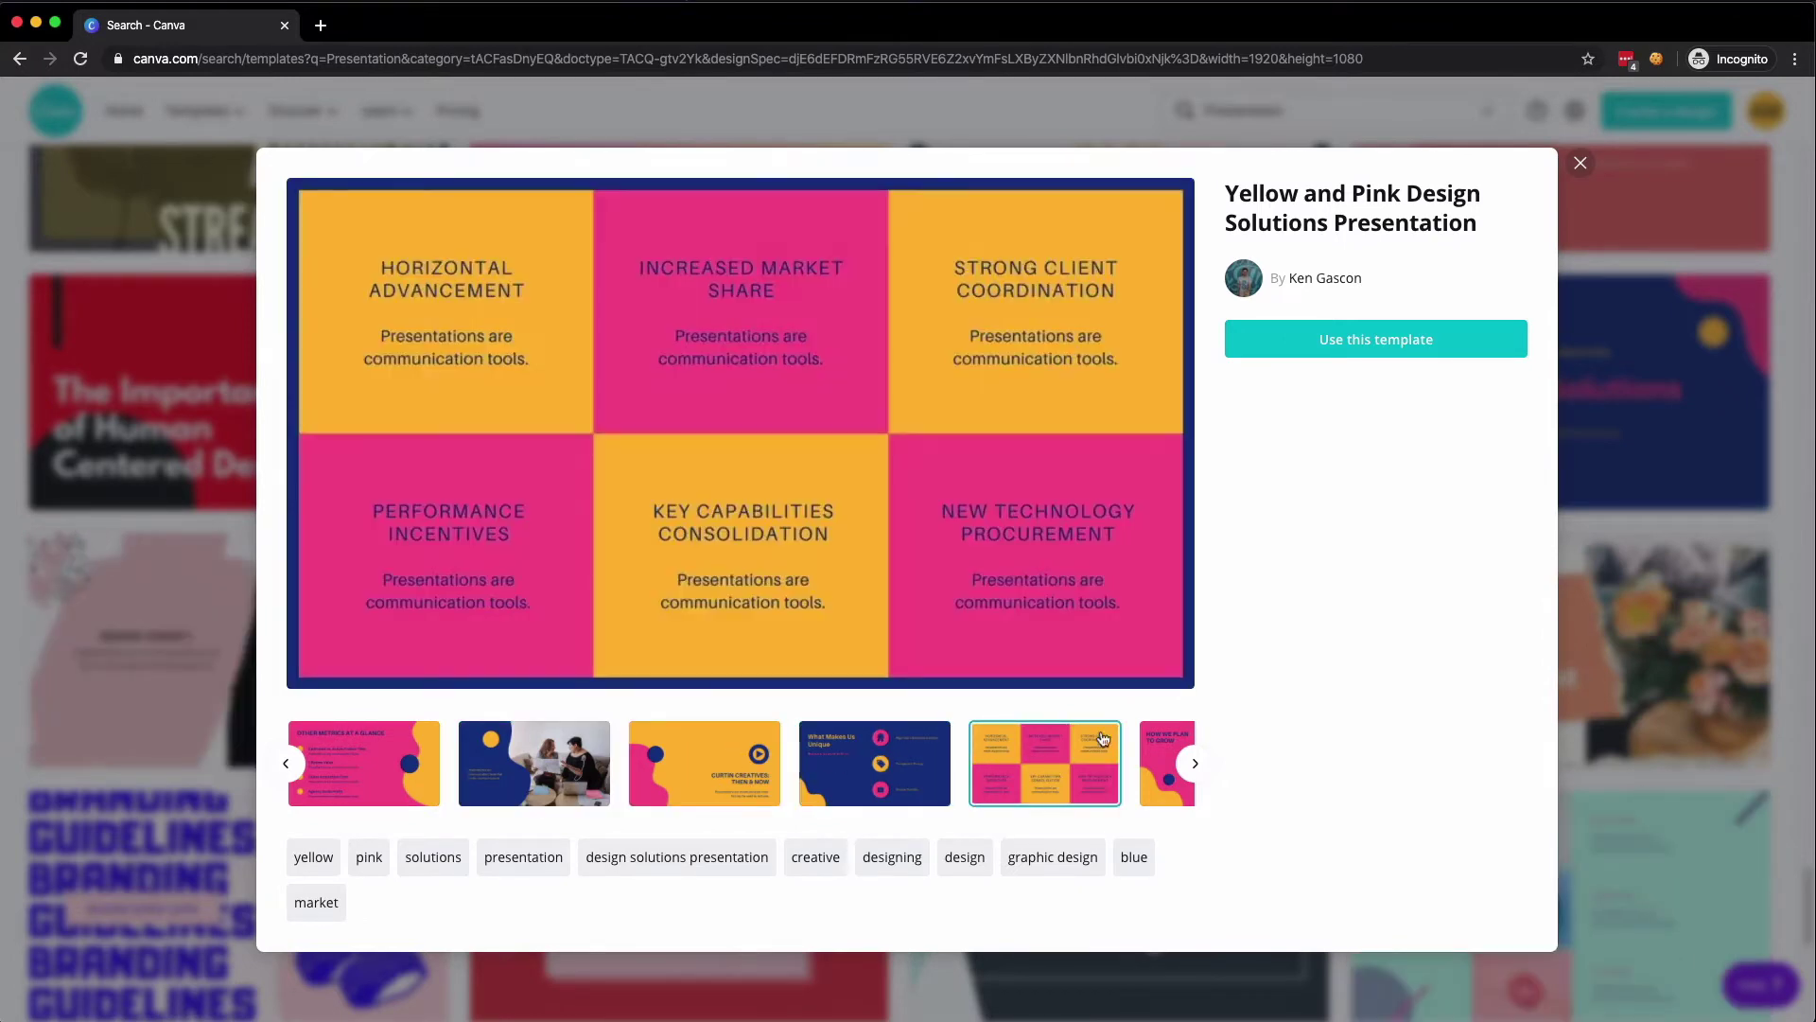
pyautogui.click(1154, 739)
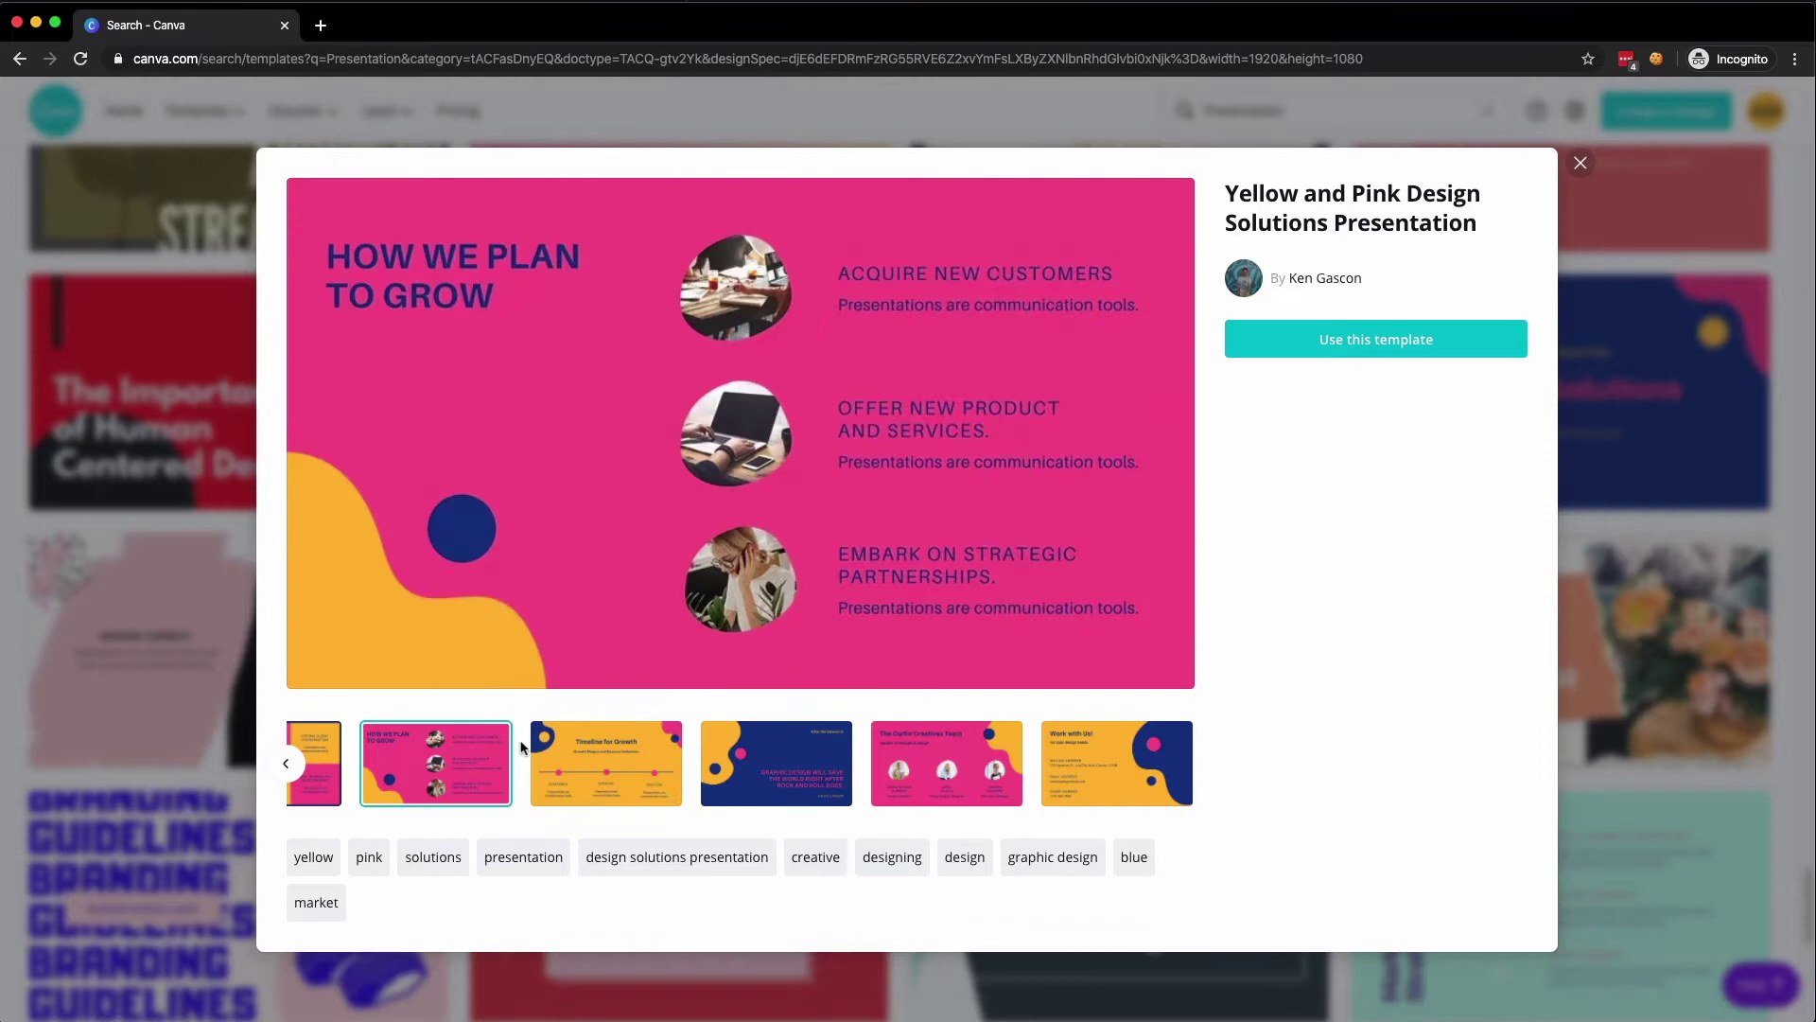
pyautogui.click(591, 747)
pyautogui.click(761, 757)
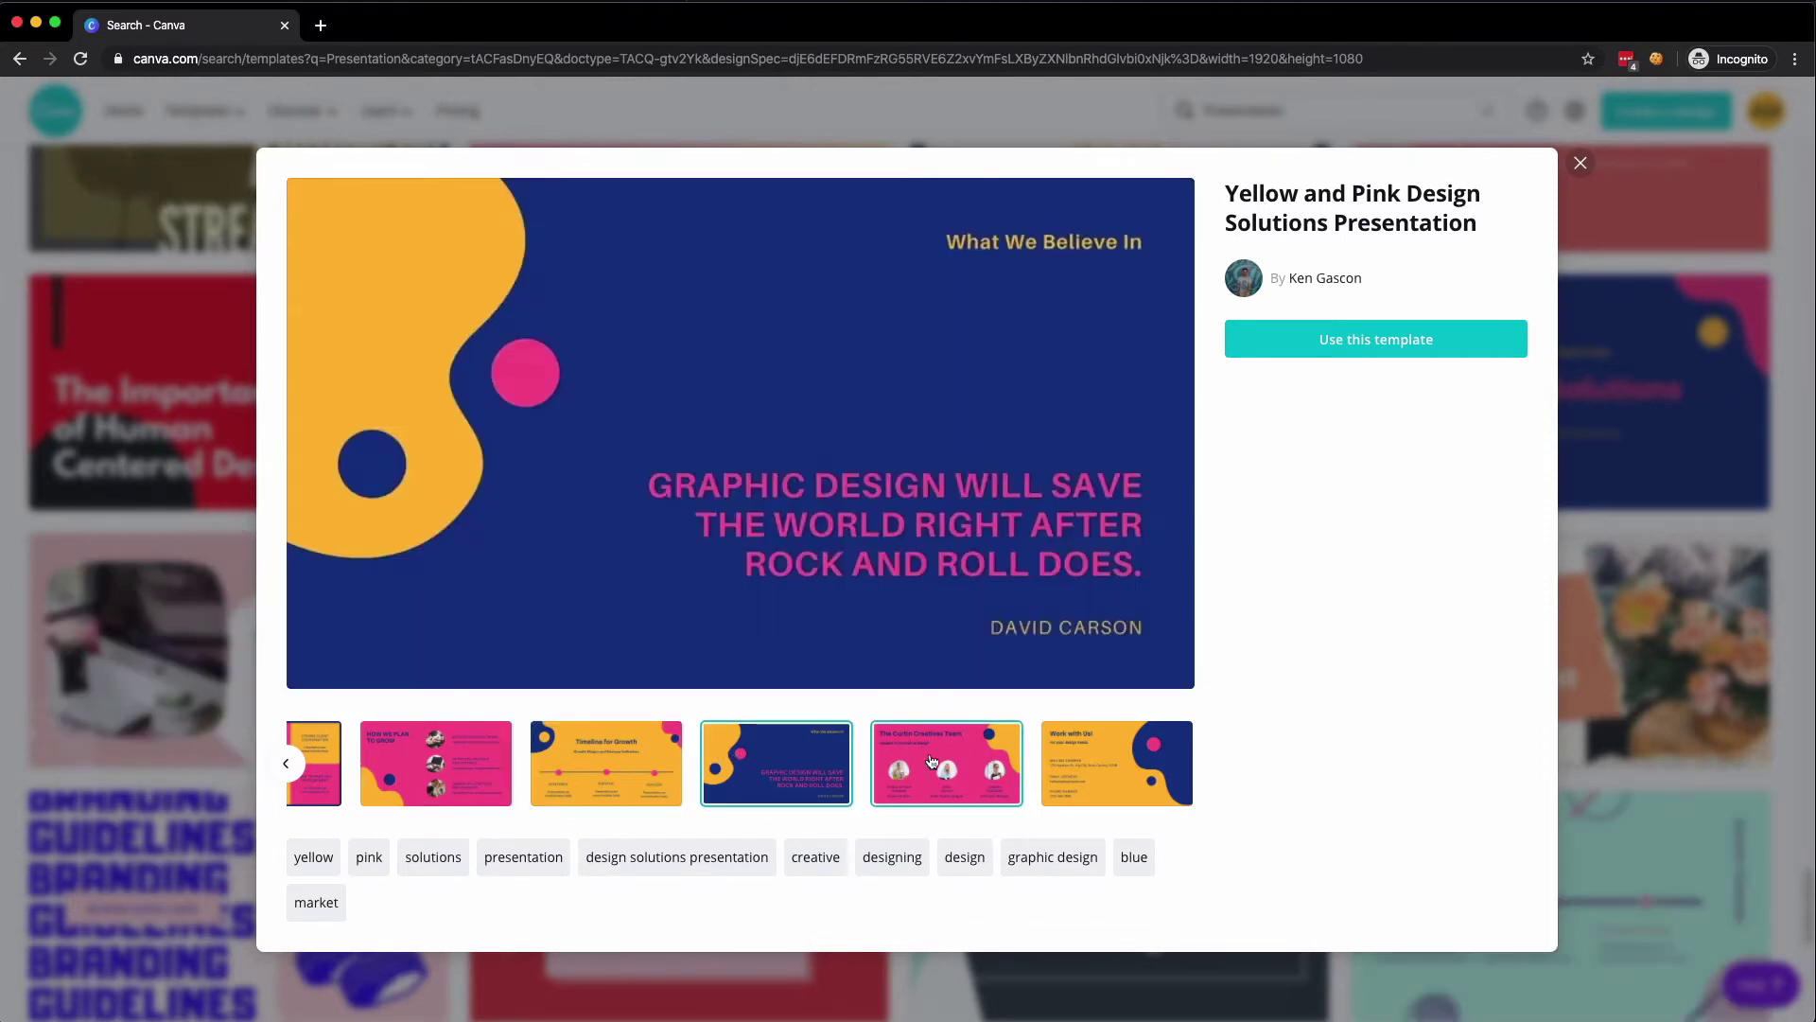
pyautogui.click(932, 762)
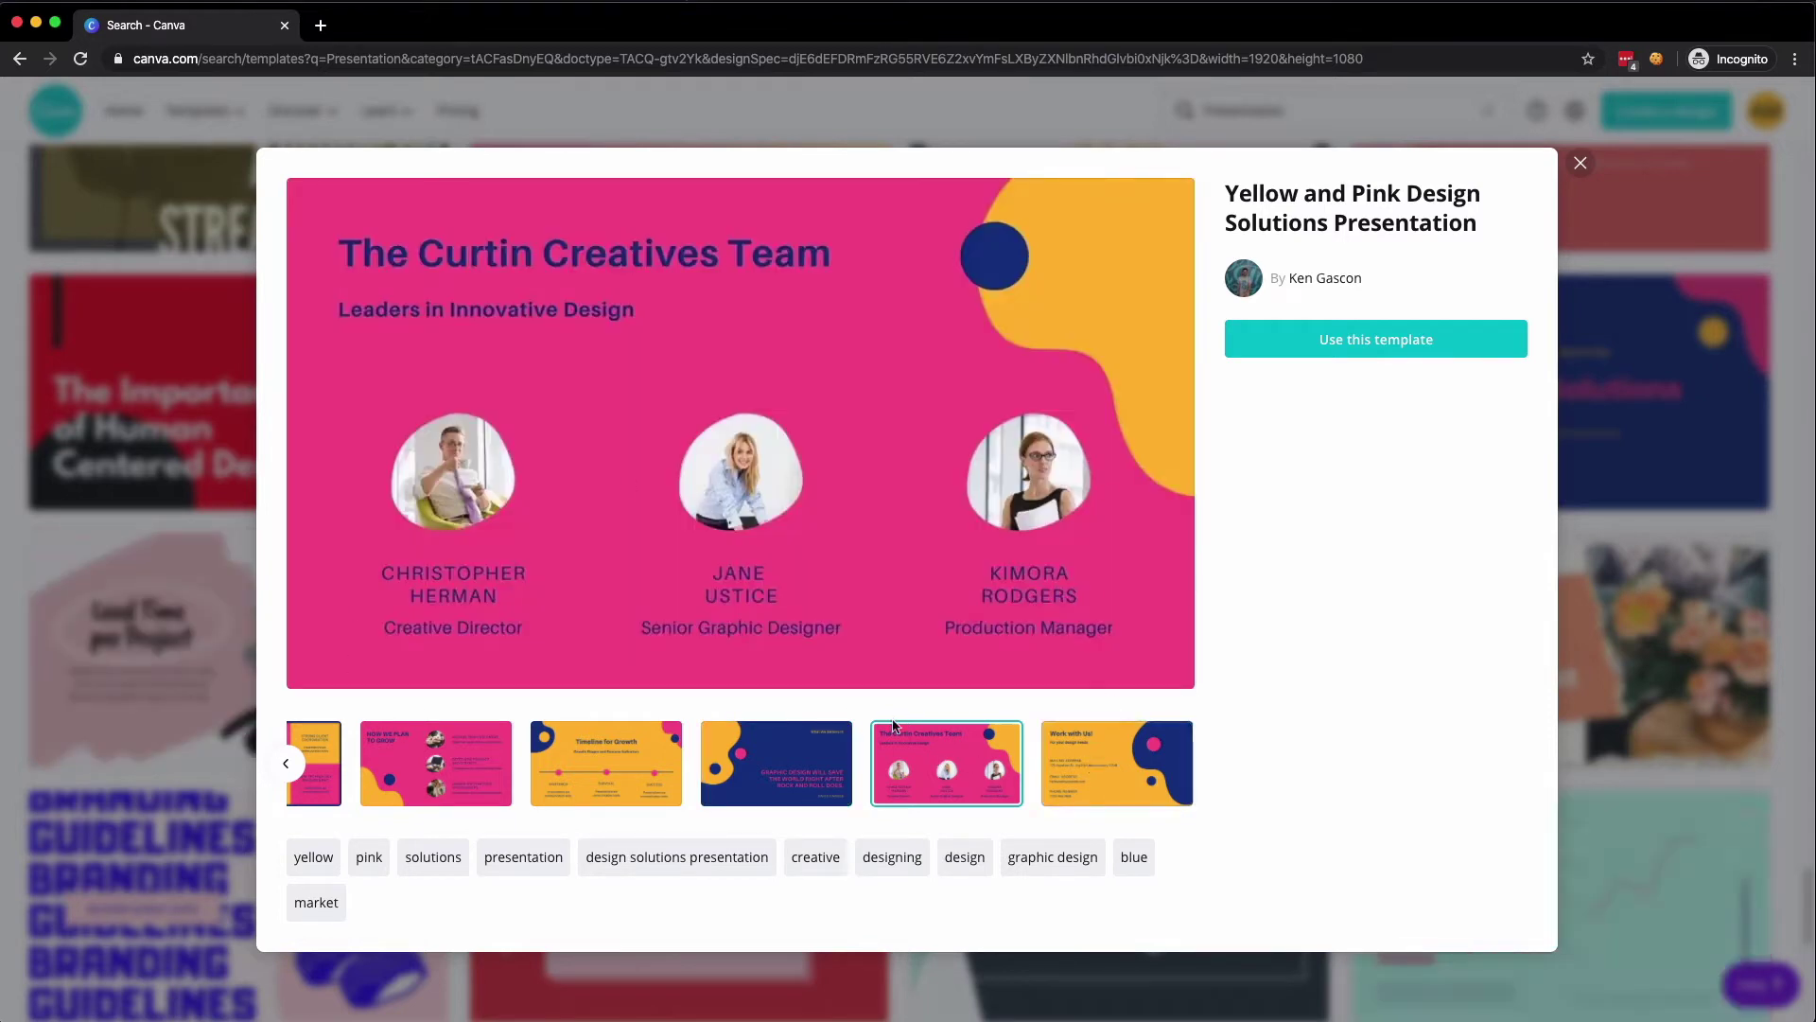
pyautogui.click(1087, 782)
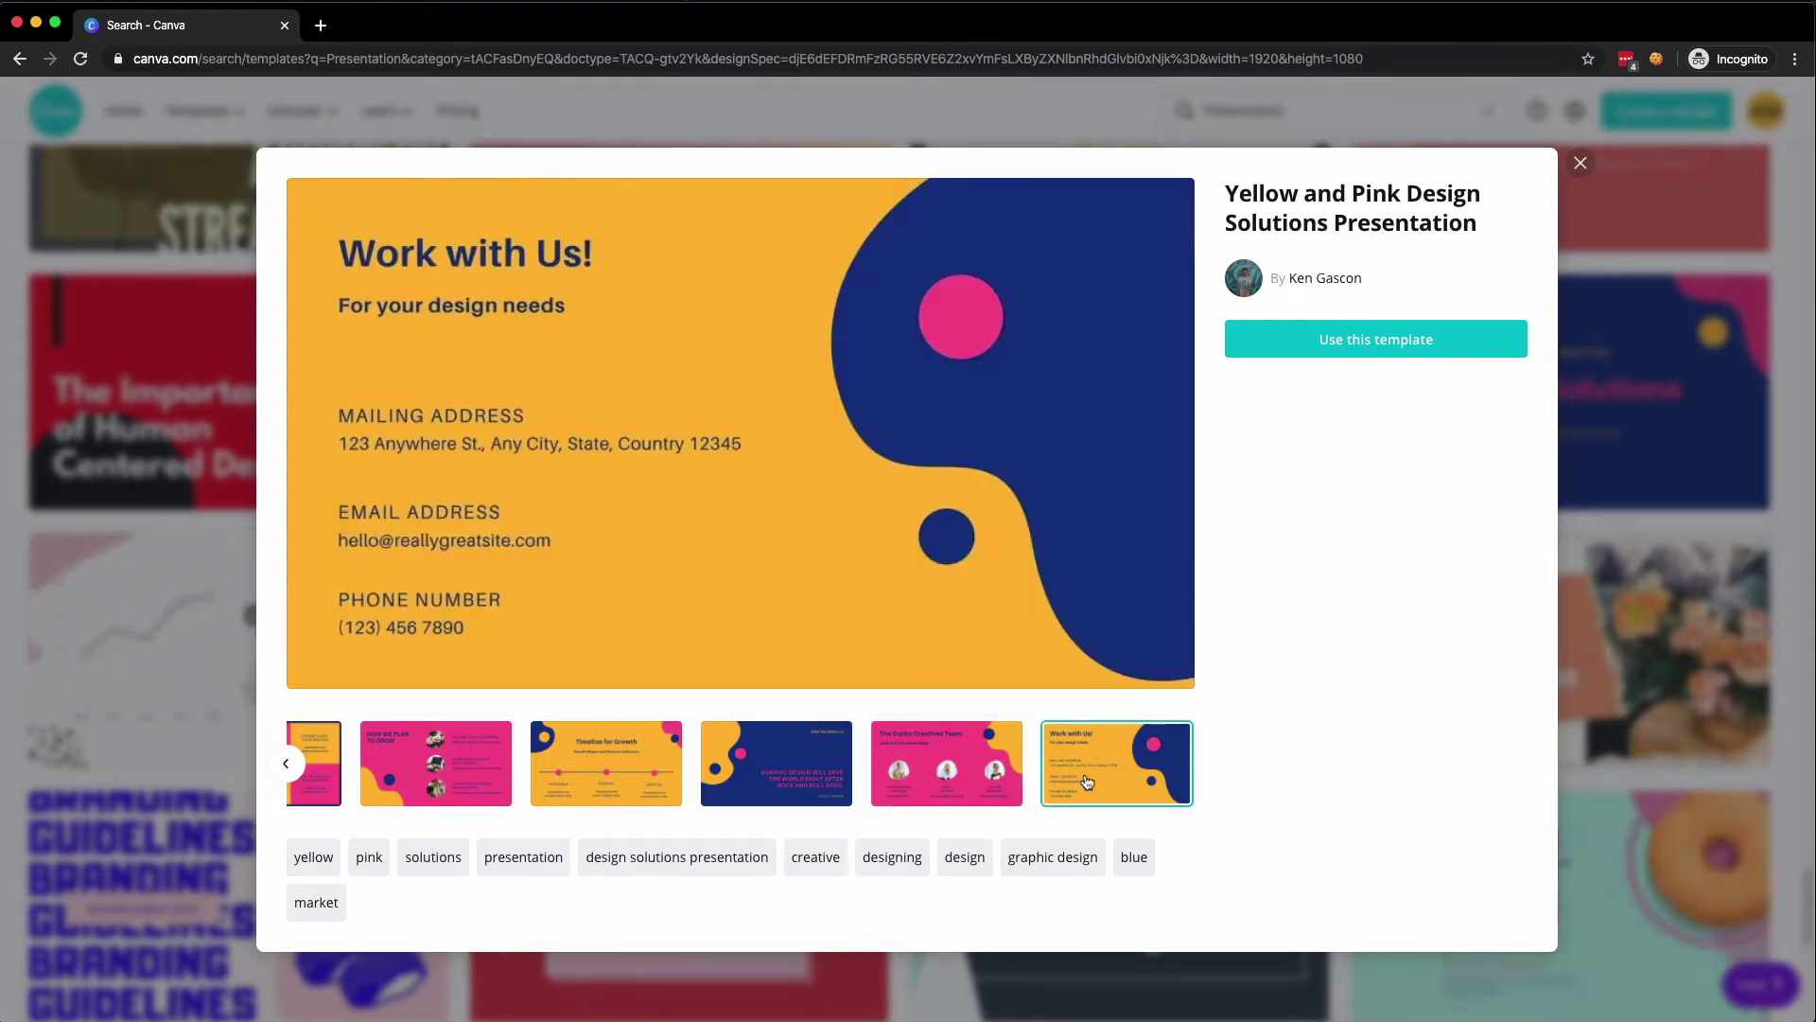
# - Step back through the earlier slides, then close the template preview
pyautogui.click(287, 765)
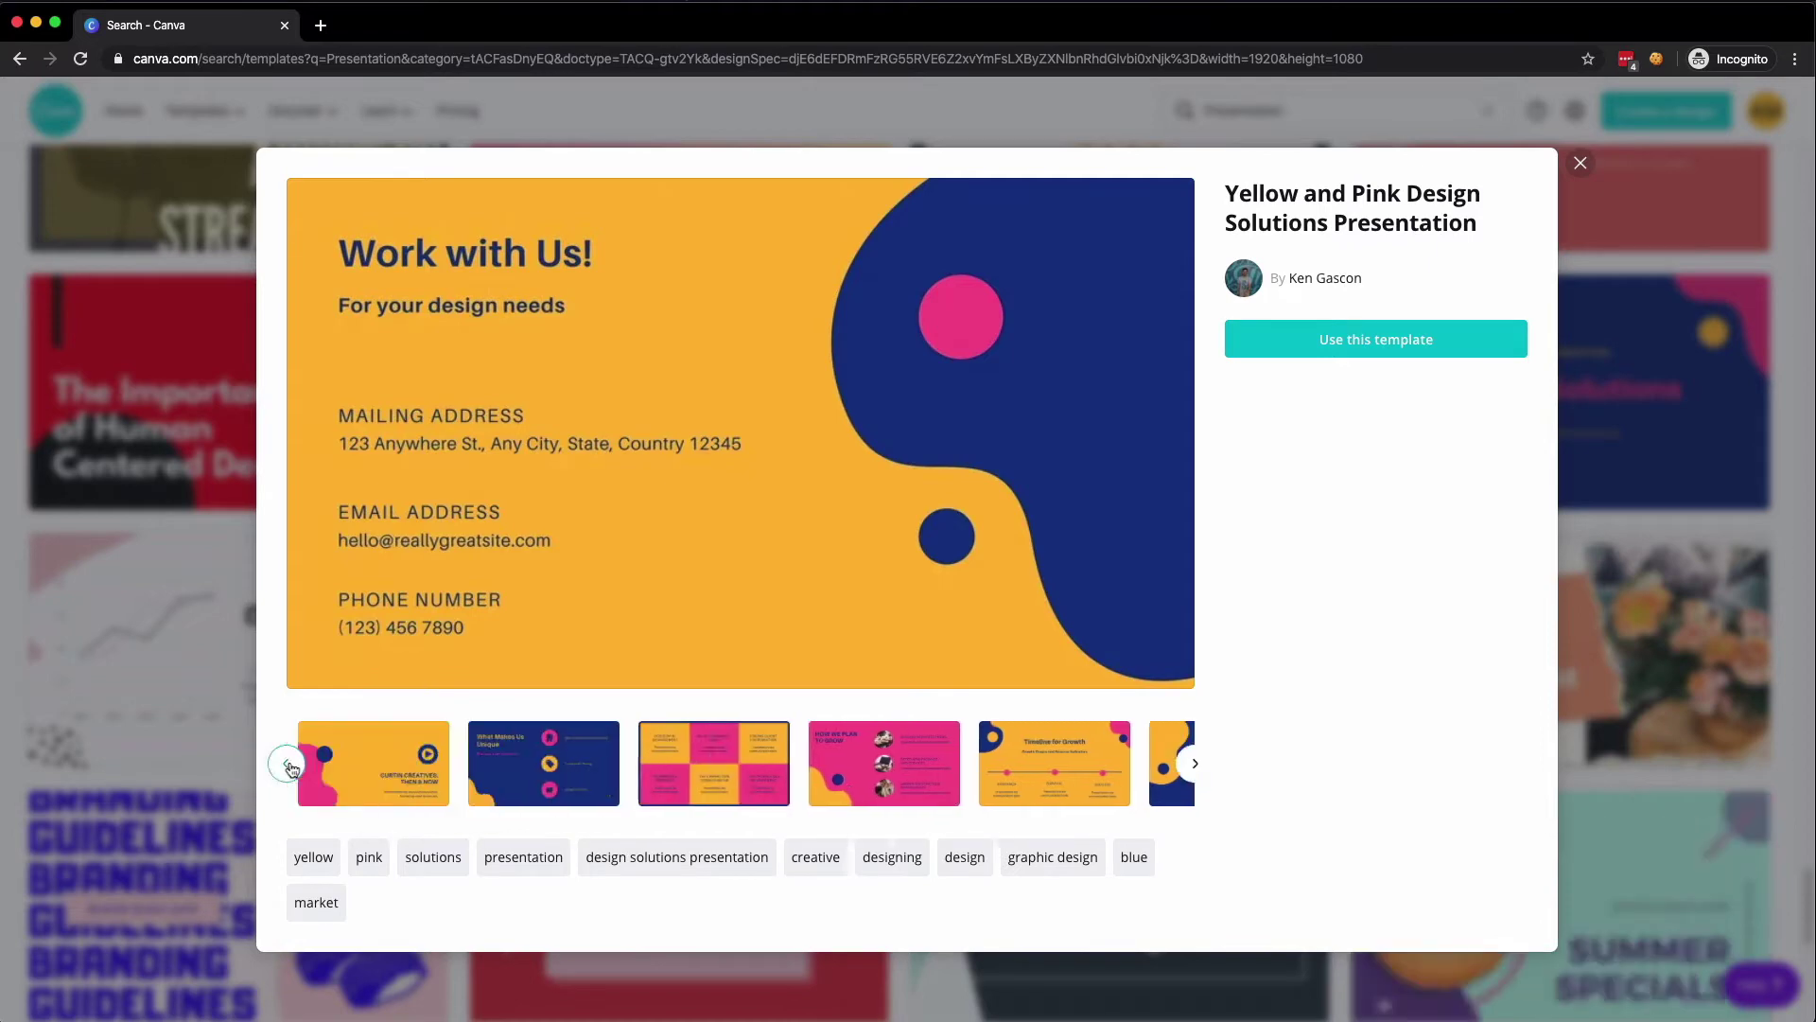
pyautogui.click(287, 765)
pyautogui.click(288, 765)
pyautogui.click(287, 765)
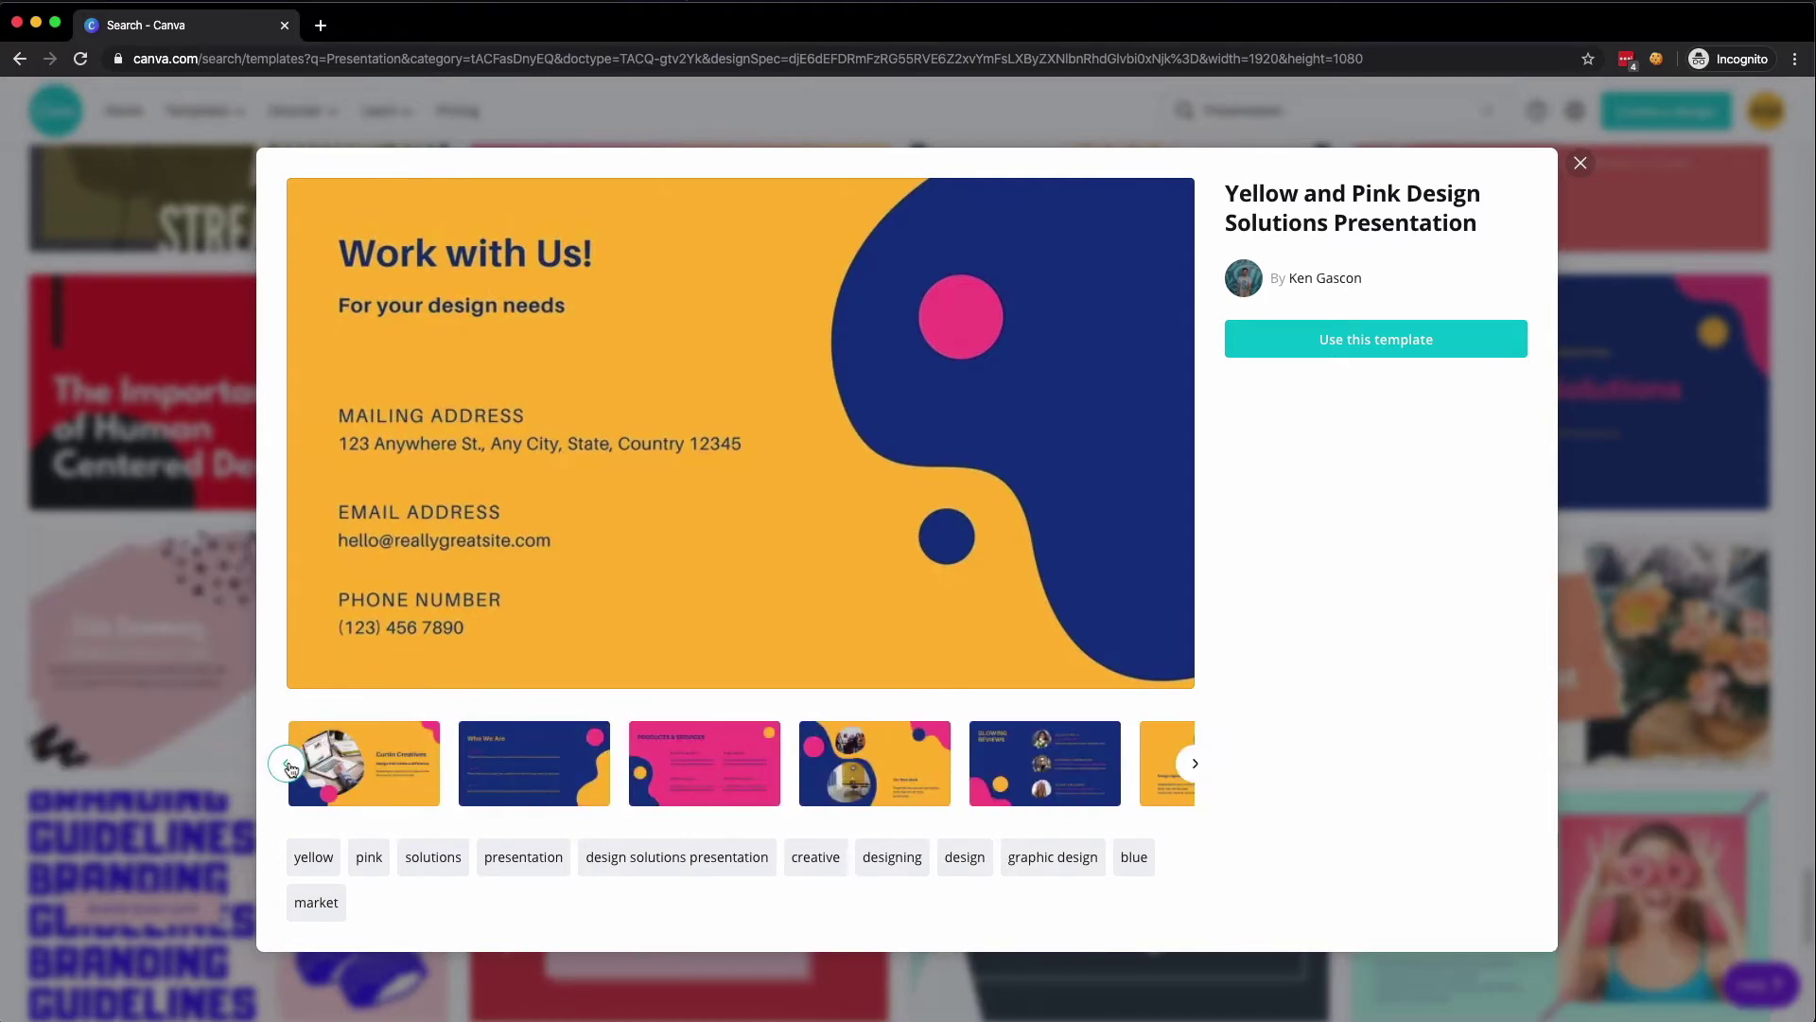
pyautogui.click(1581, 166)
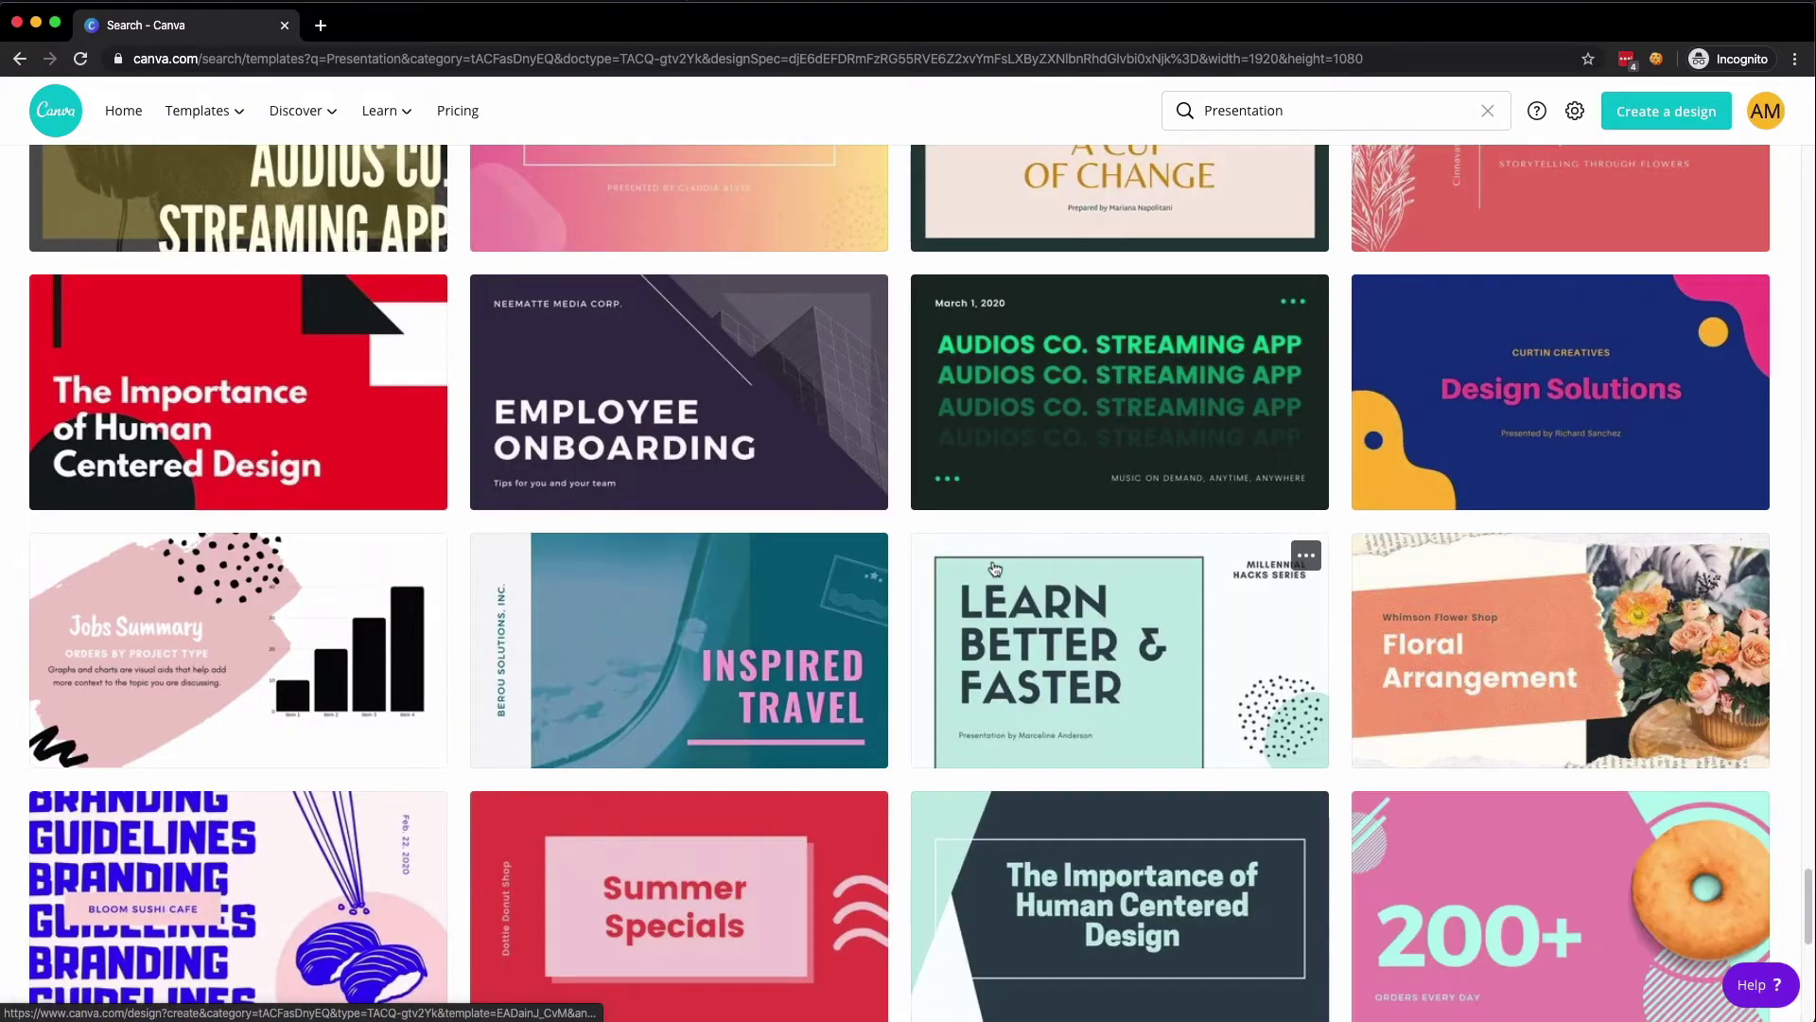
# - Scroll down the Presentation results to the My Ez City Delivery template
pyautogui.scroll(-6, 994, 567)
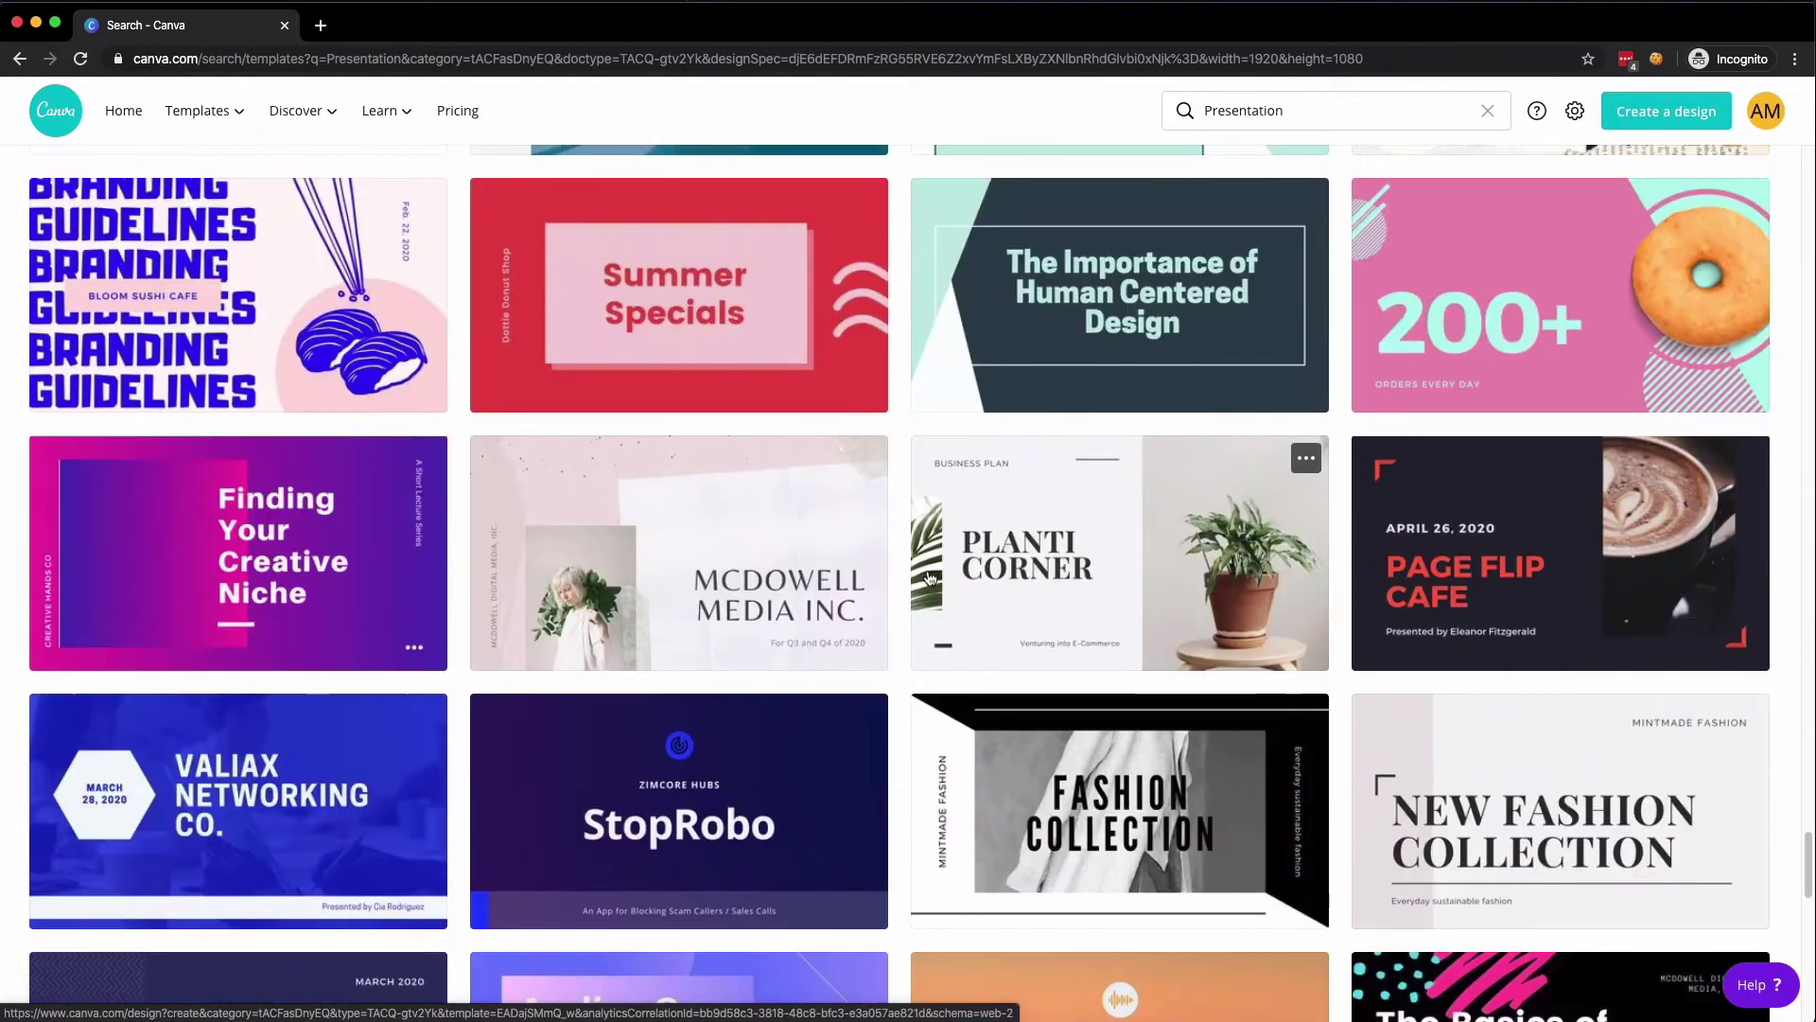
pyautogui.scroll(-3, 900, 577)
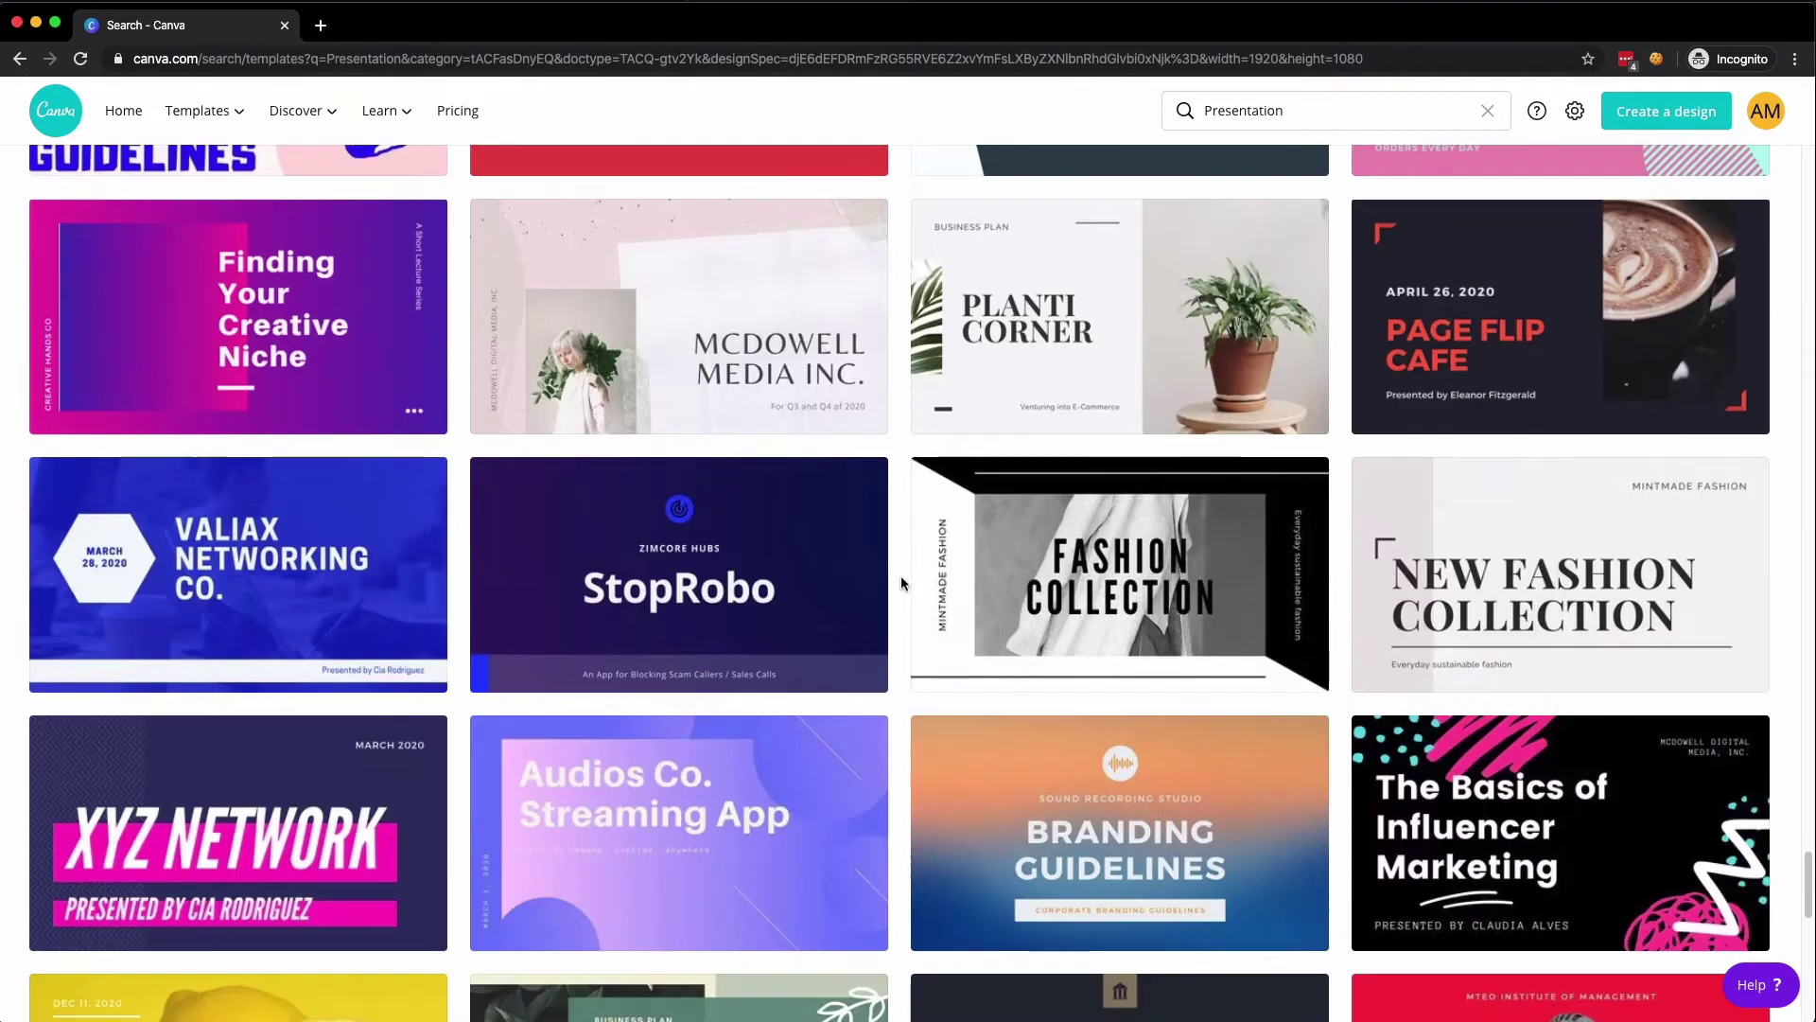
pyautogui.scroll(-5, 901, 575)
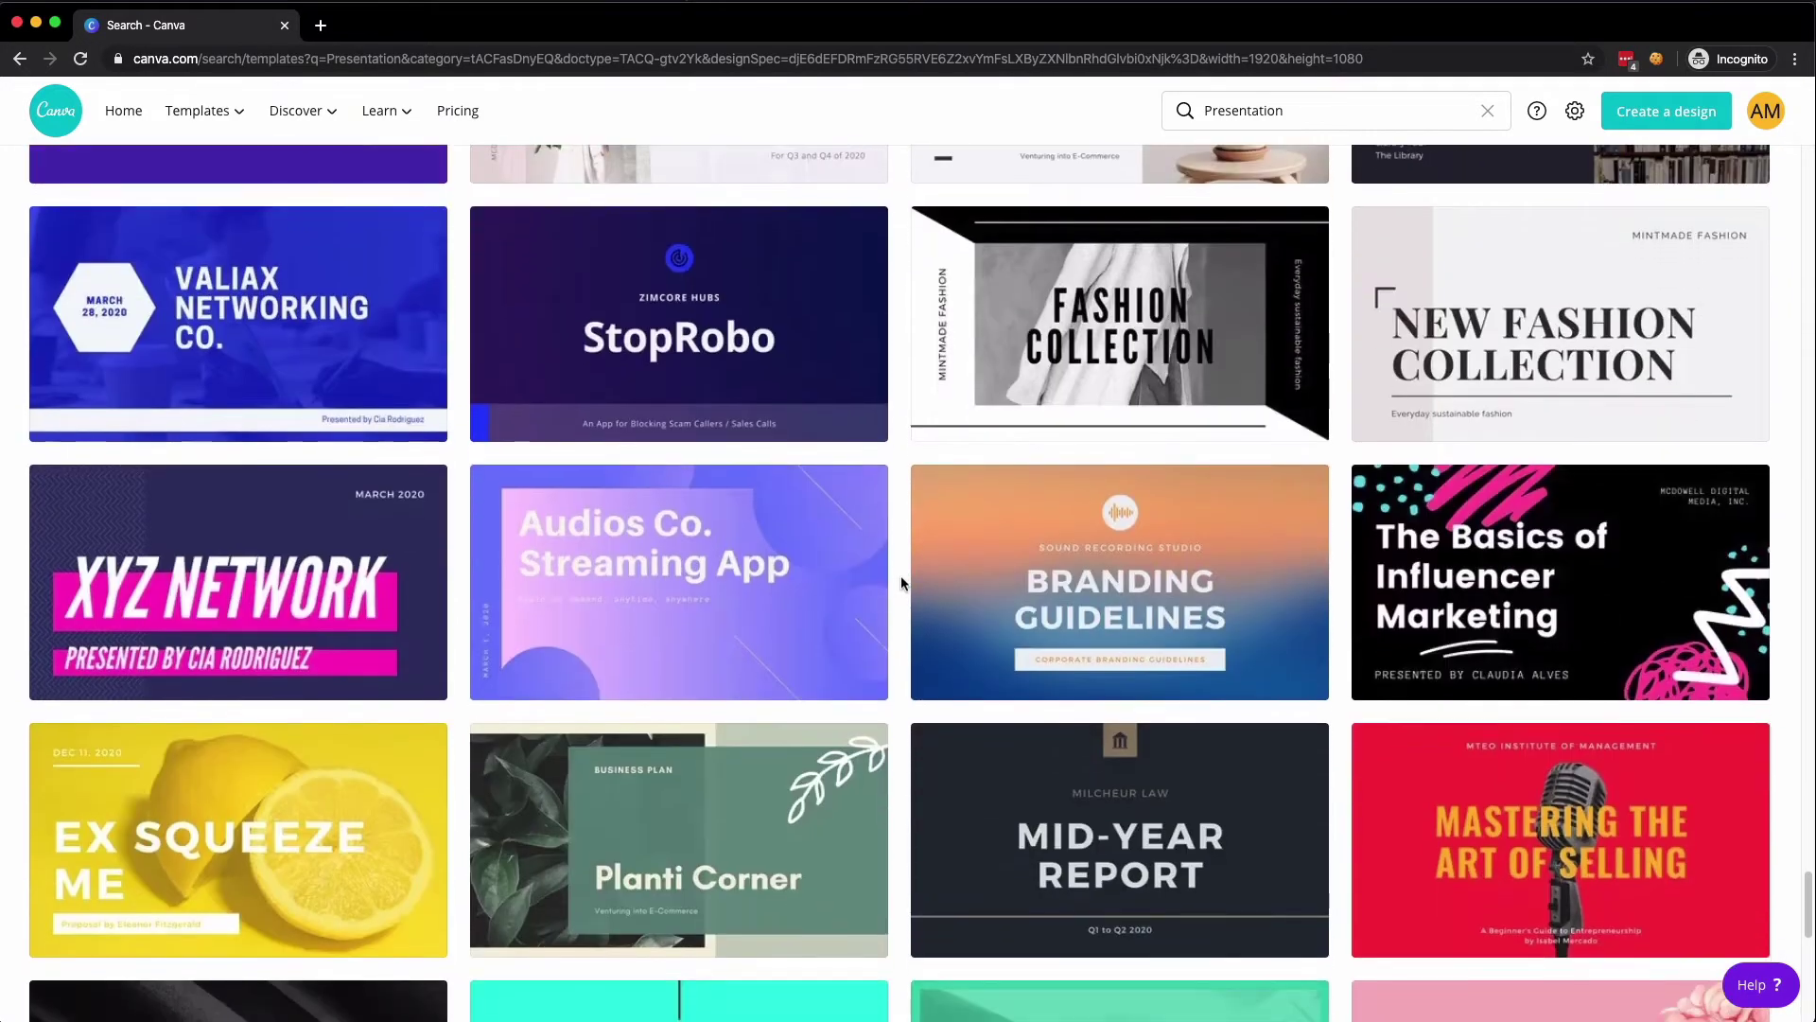
pyautogui.scroll(-3, 901, 576)
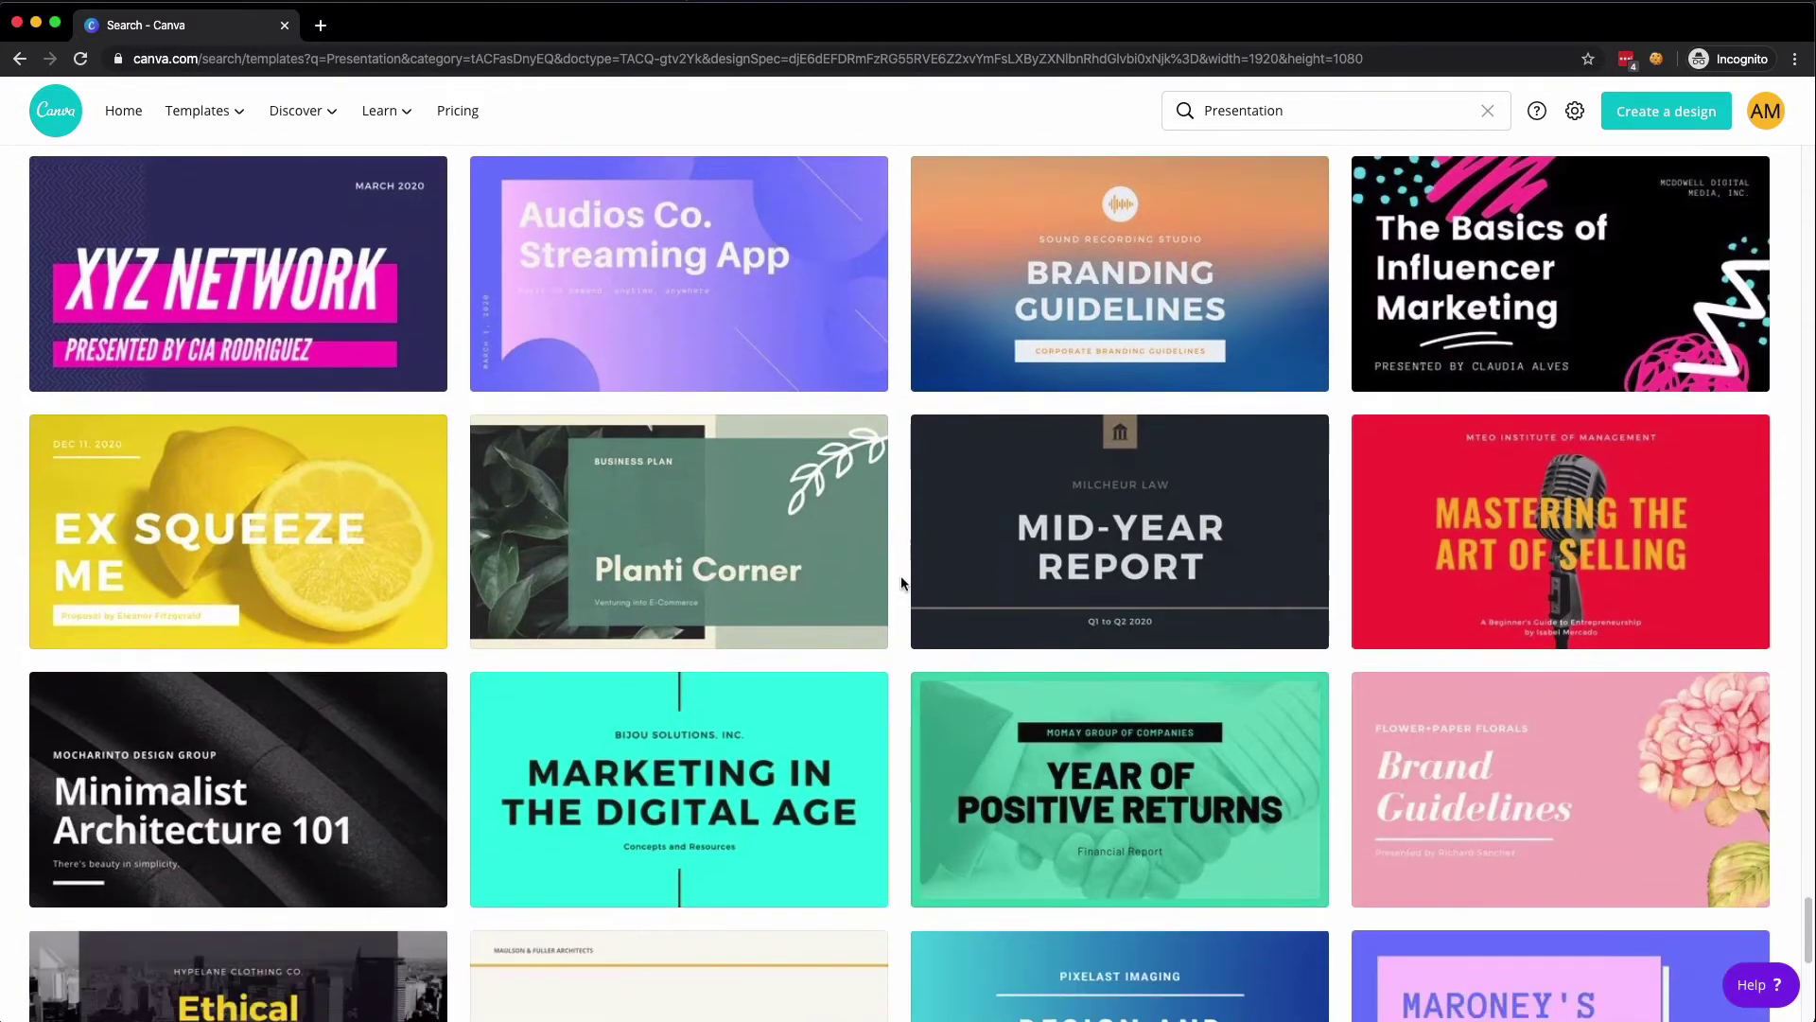
pyautogui.scroll(-5, 901, 575)
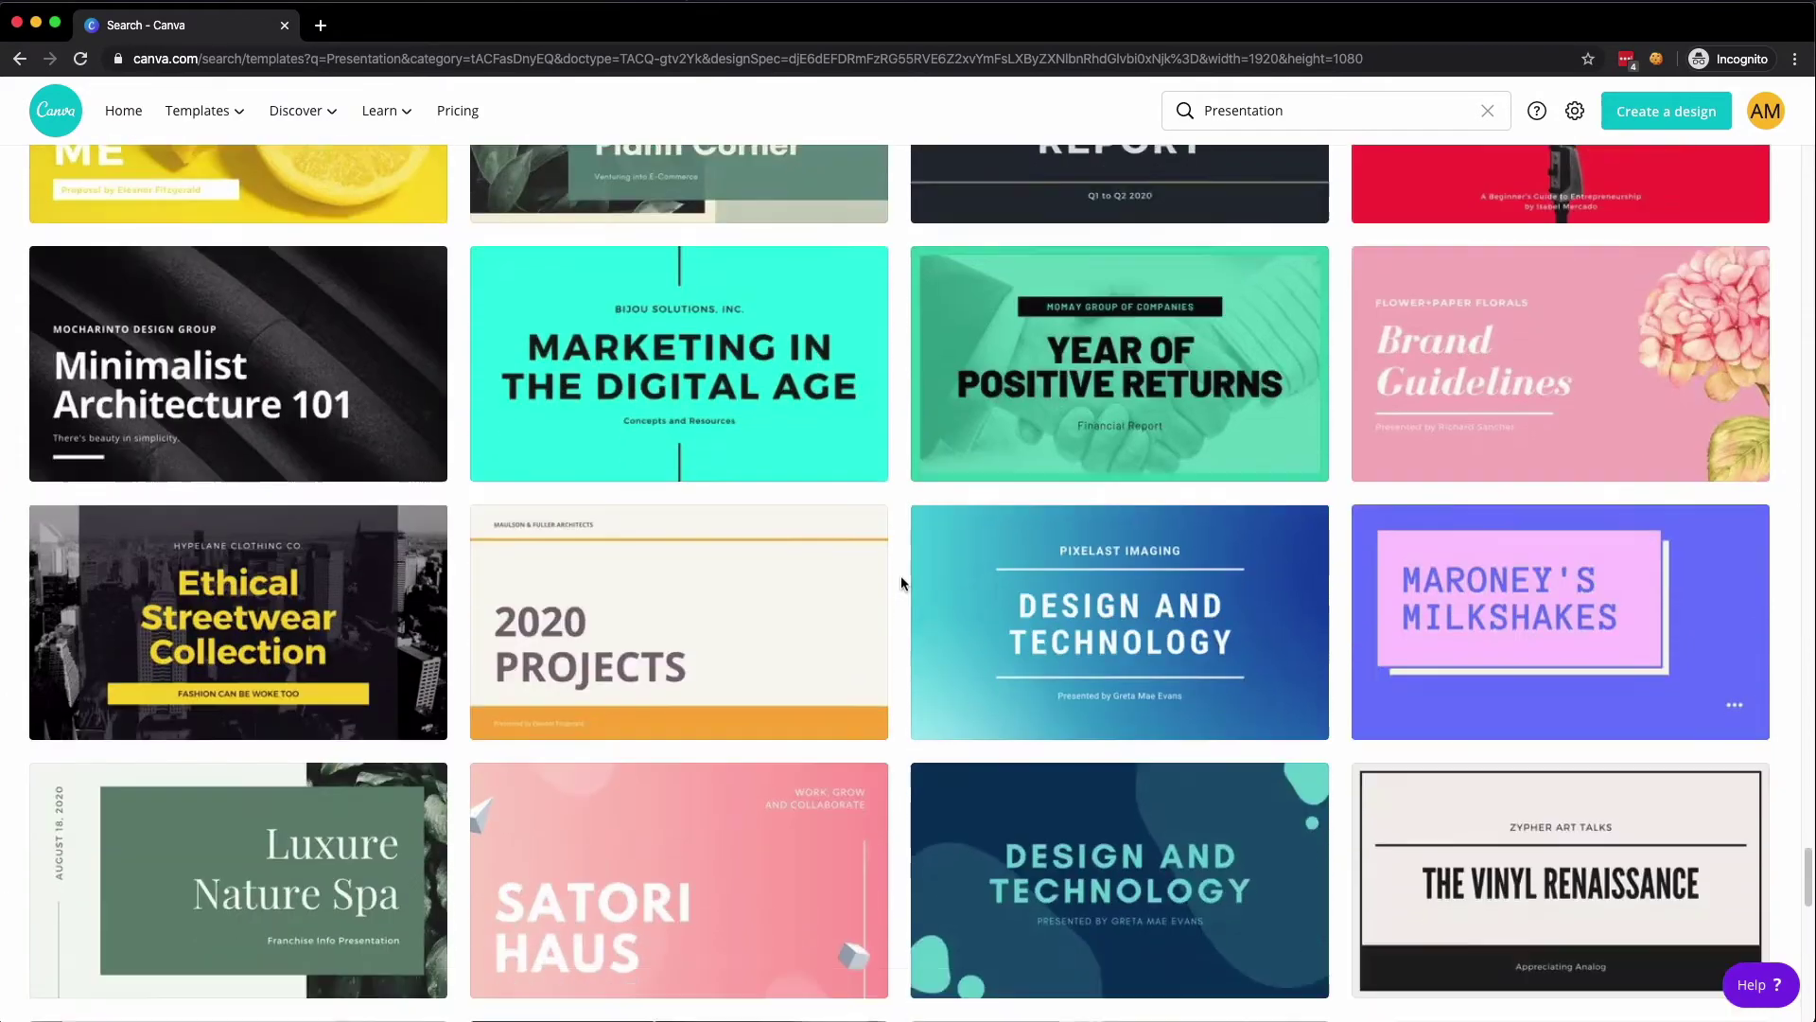
pyautogui.scroll(-15, 901, 575)
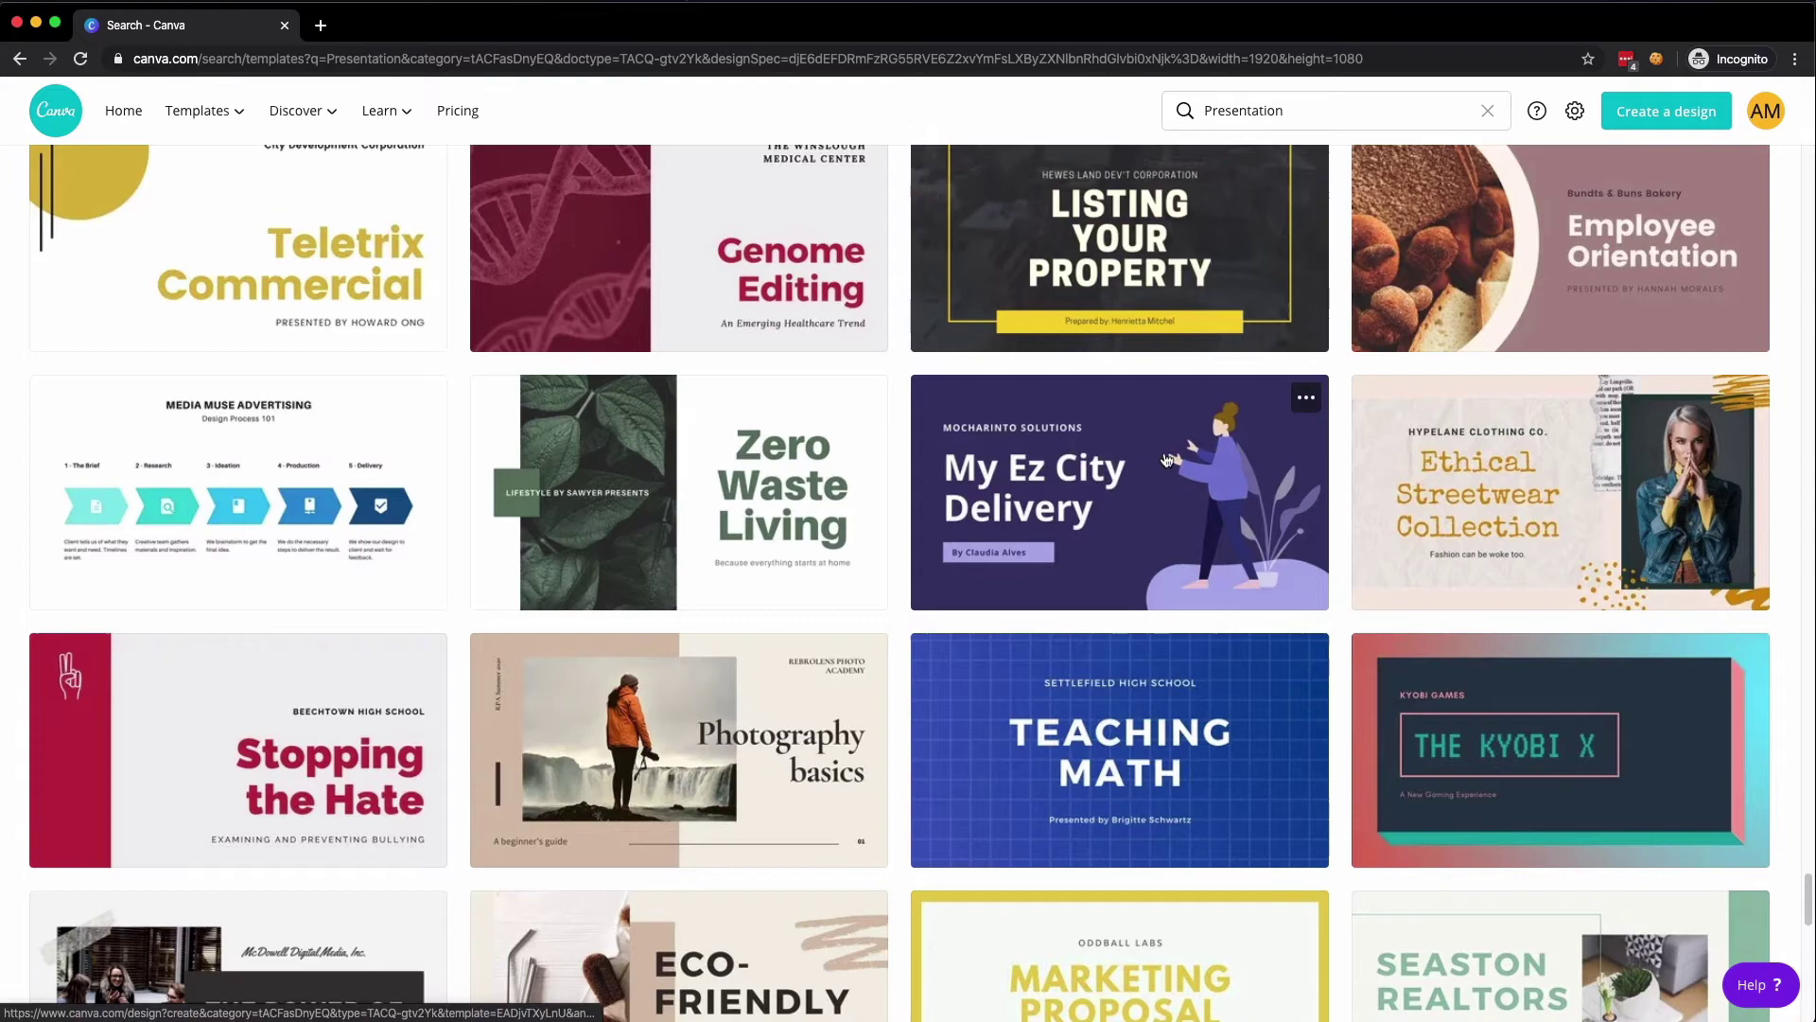
# - Preview the My Ez City Delivery template and its Presentation Overview slide
pyautogui.click(1311, 401)
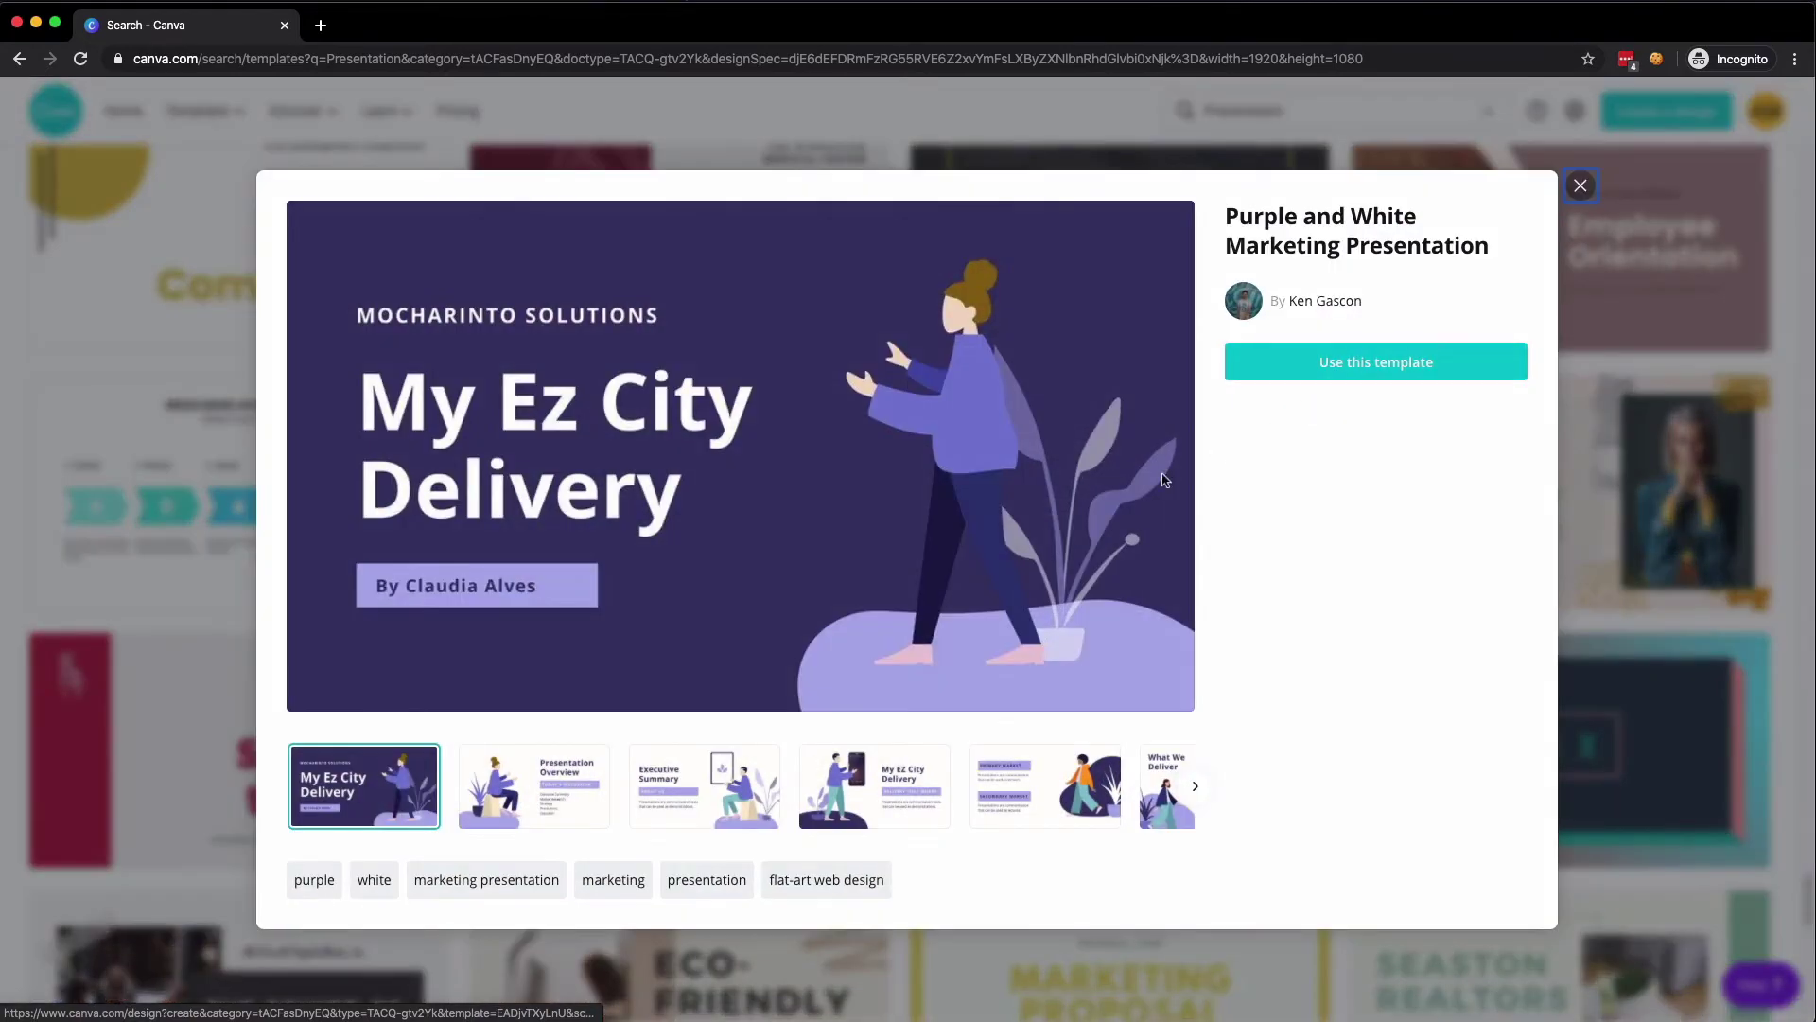
pyautogui.click(538, 785)
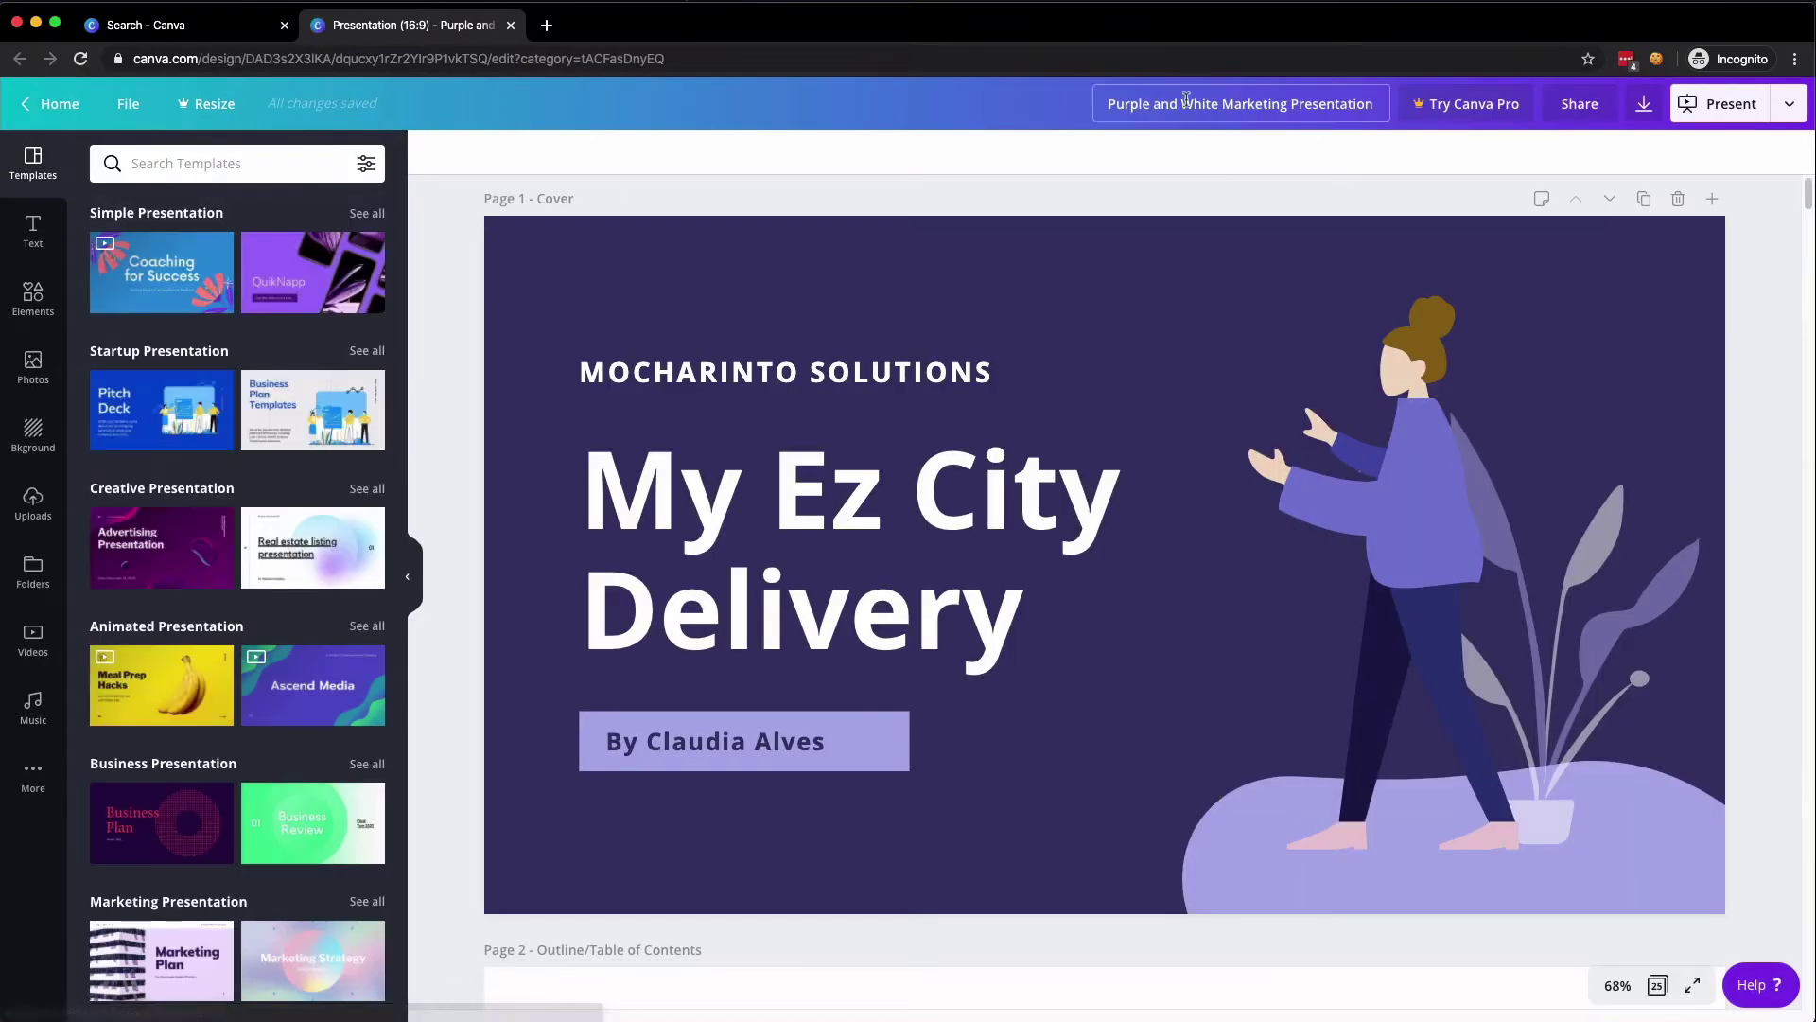
# - Title the presentation 'WordCamp SAT Talk', then change it to 'Gutenberg WordCamp Talk'
pyautogui.click(1201, 109)
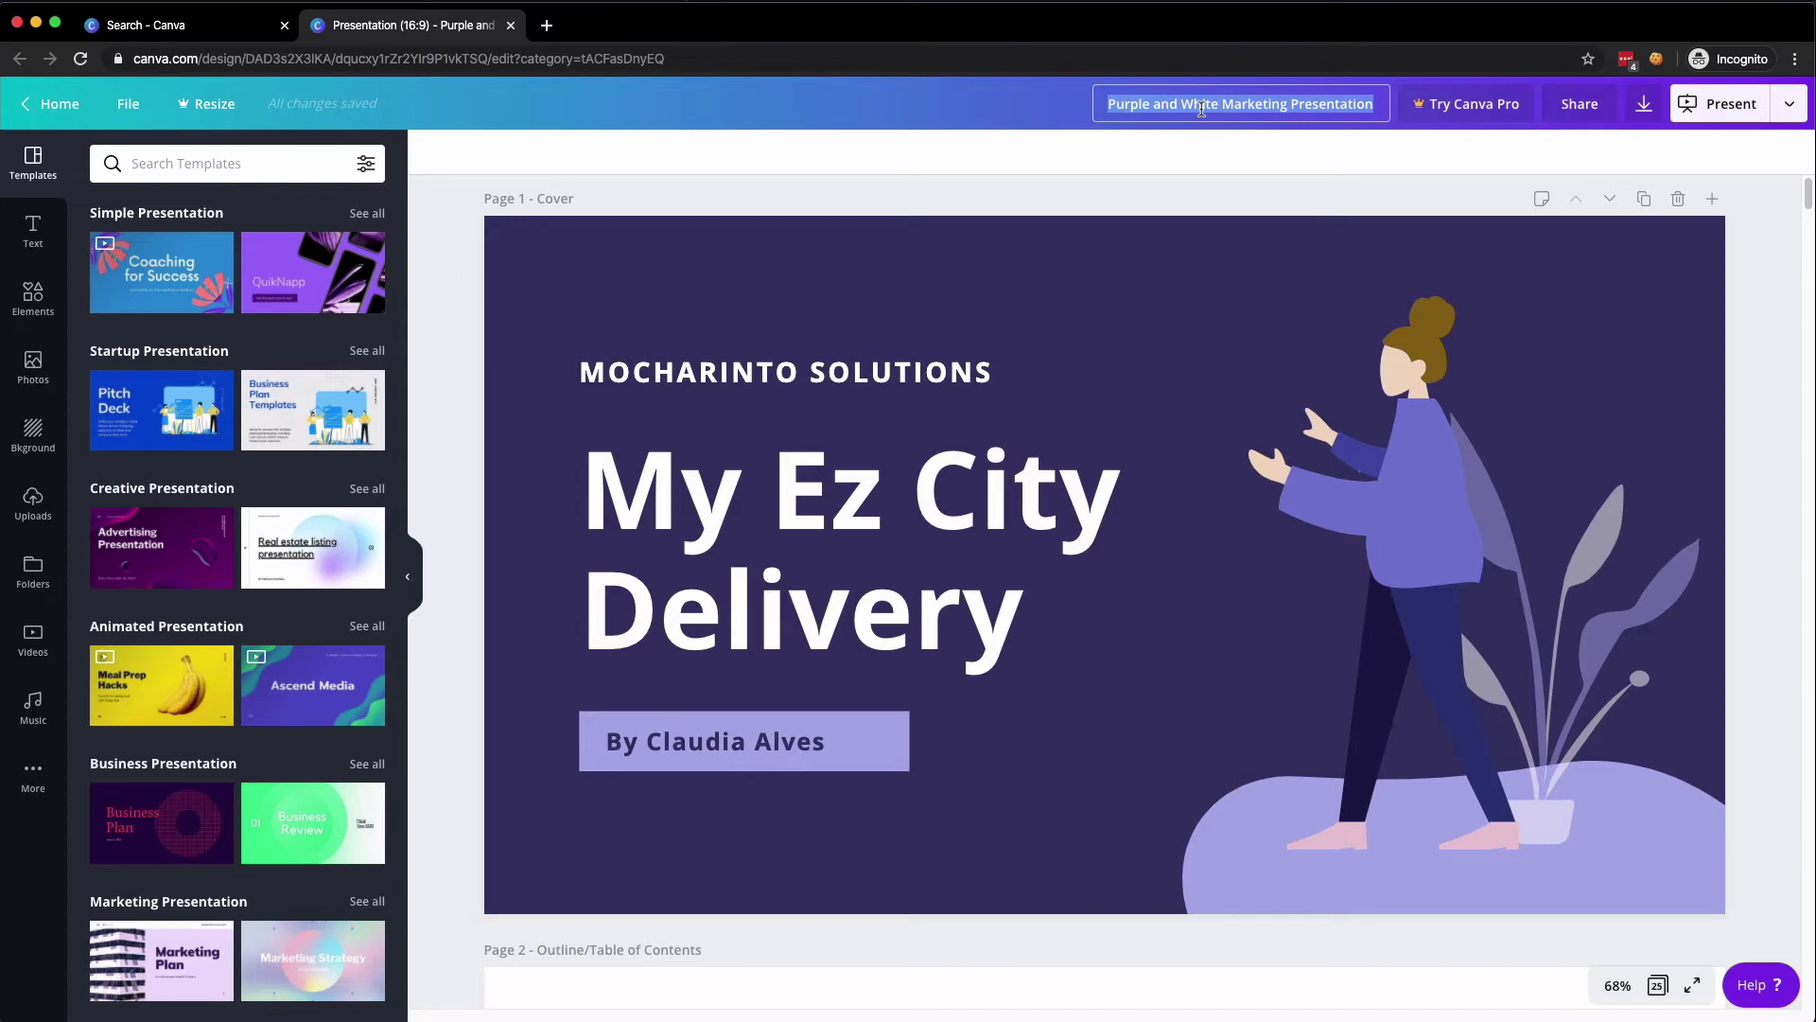
pyautogui.write('Wo')
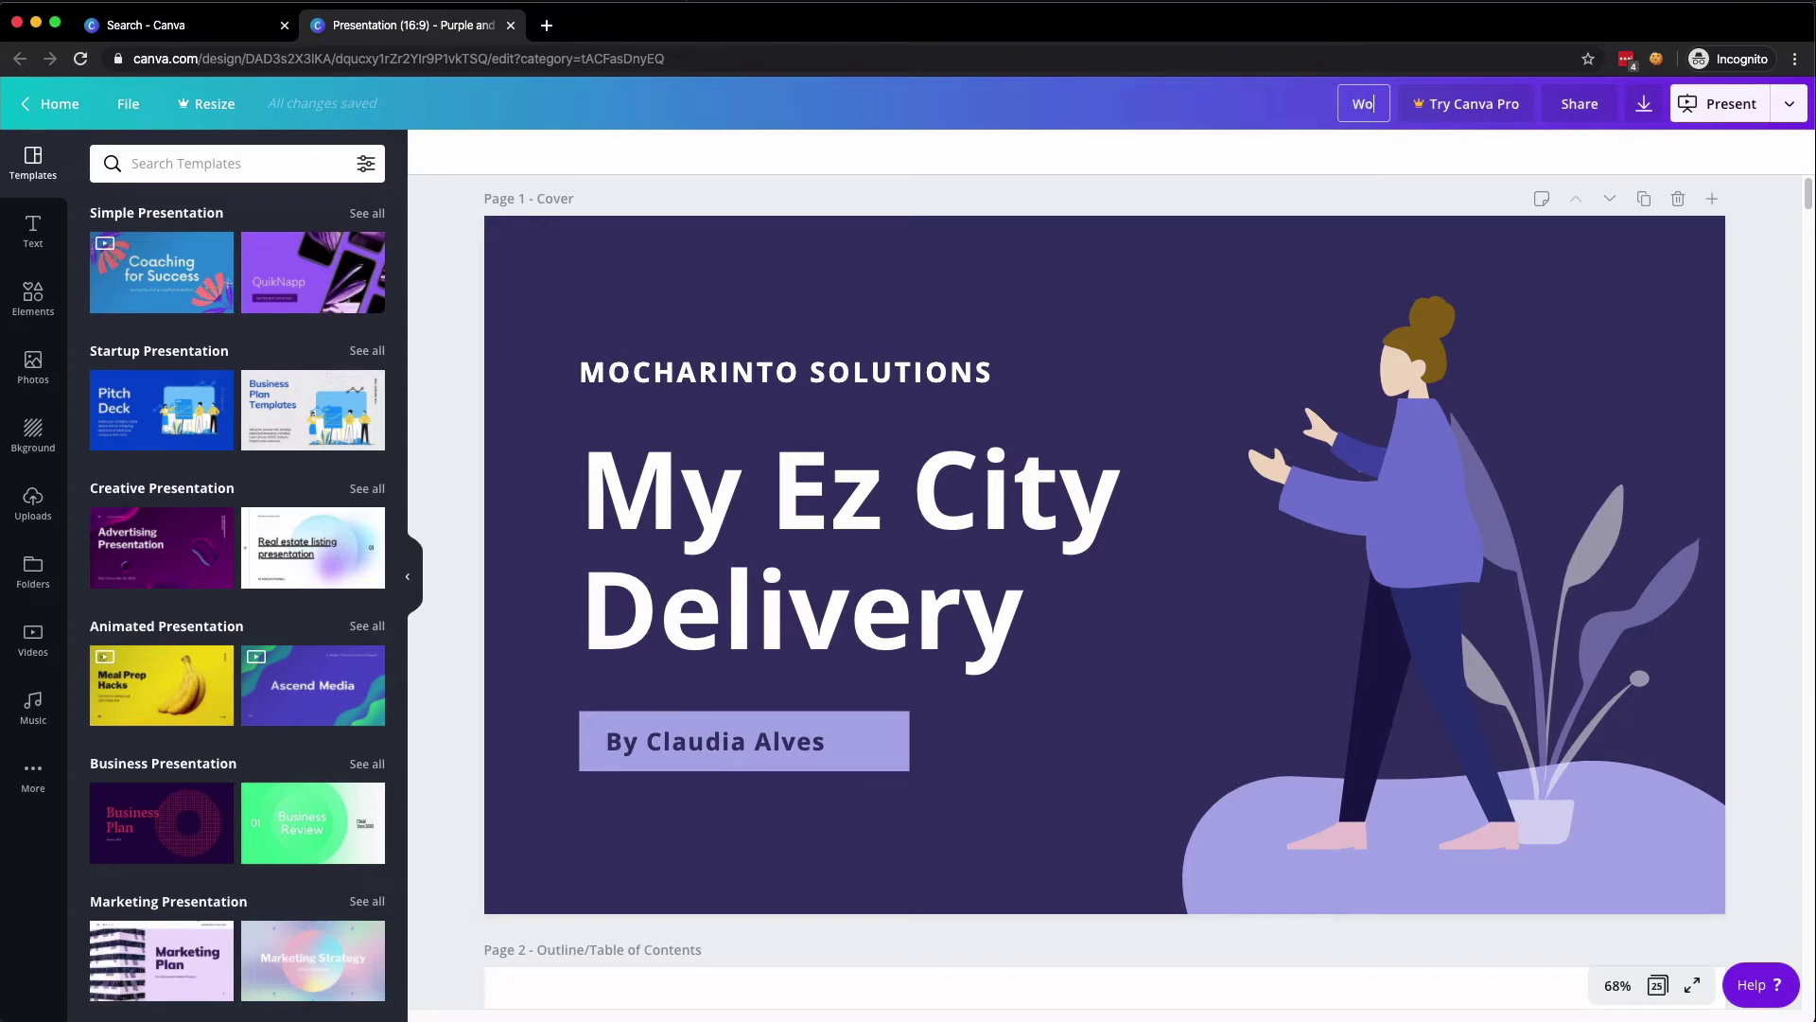
pyautogui.write('rdCamp SAT Talk')
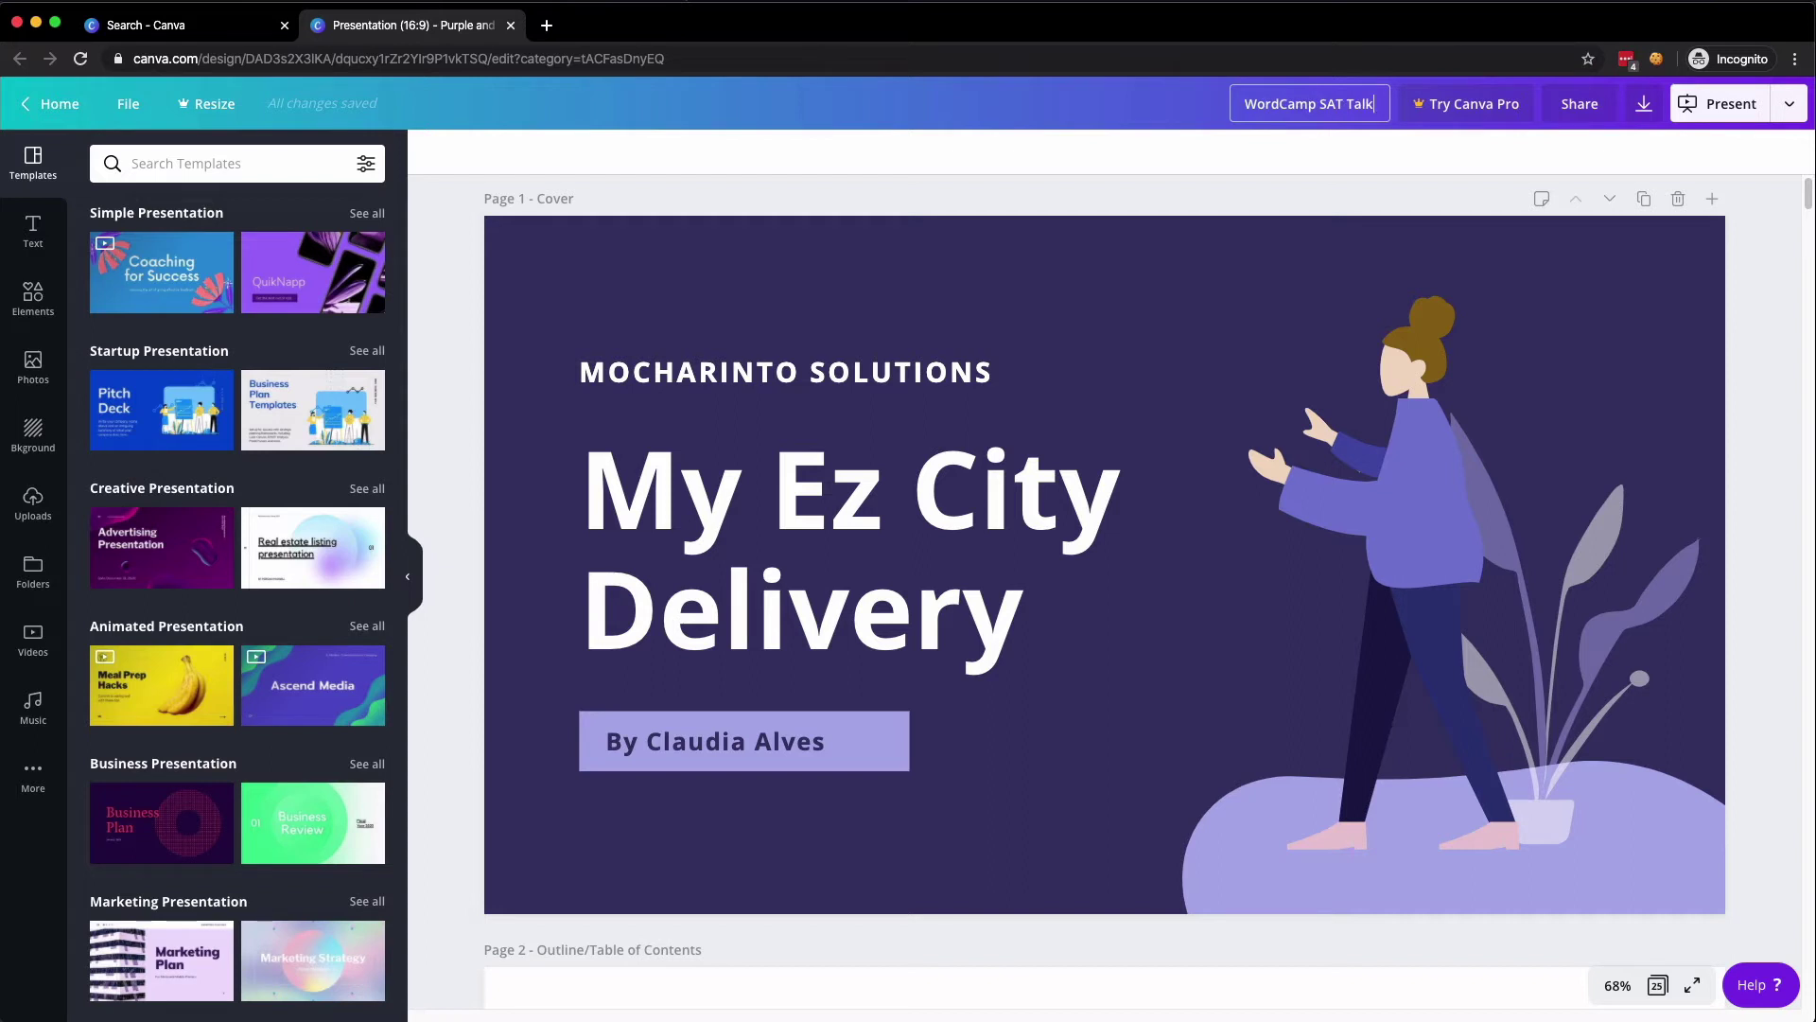
pyautogui.press('Return')
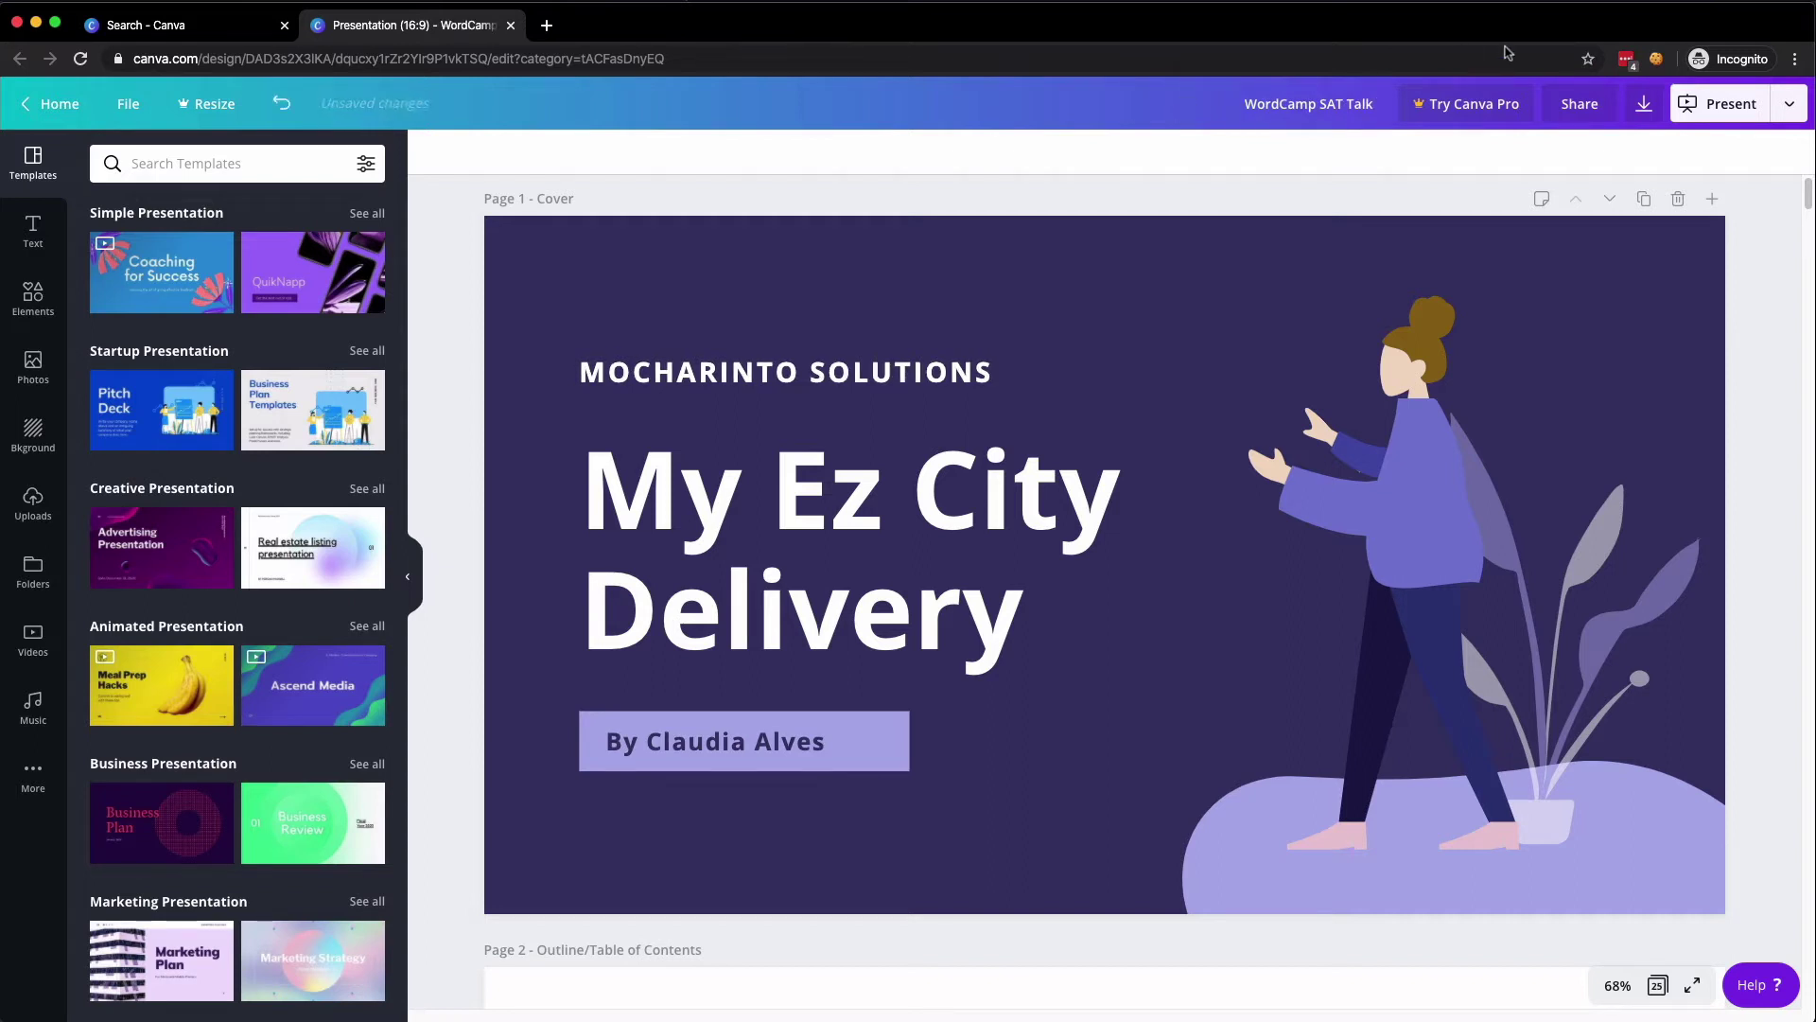
pyautogui.click(1295, 107)
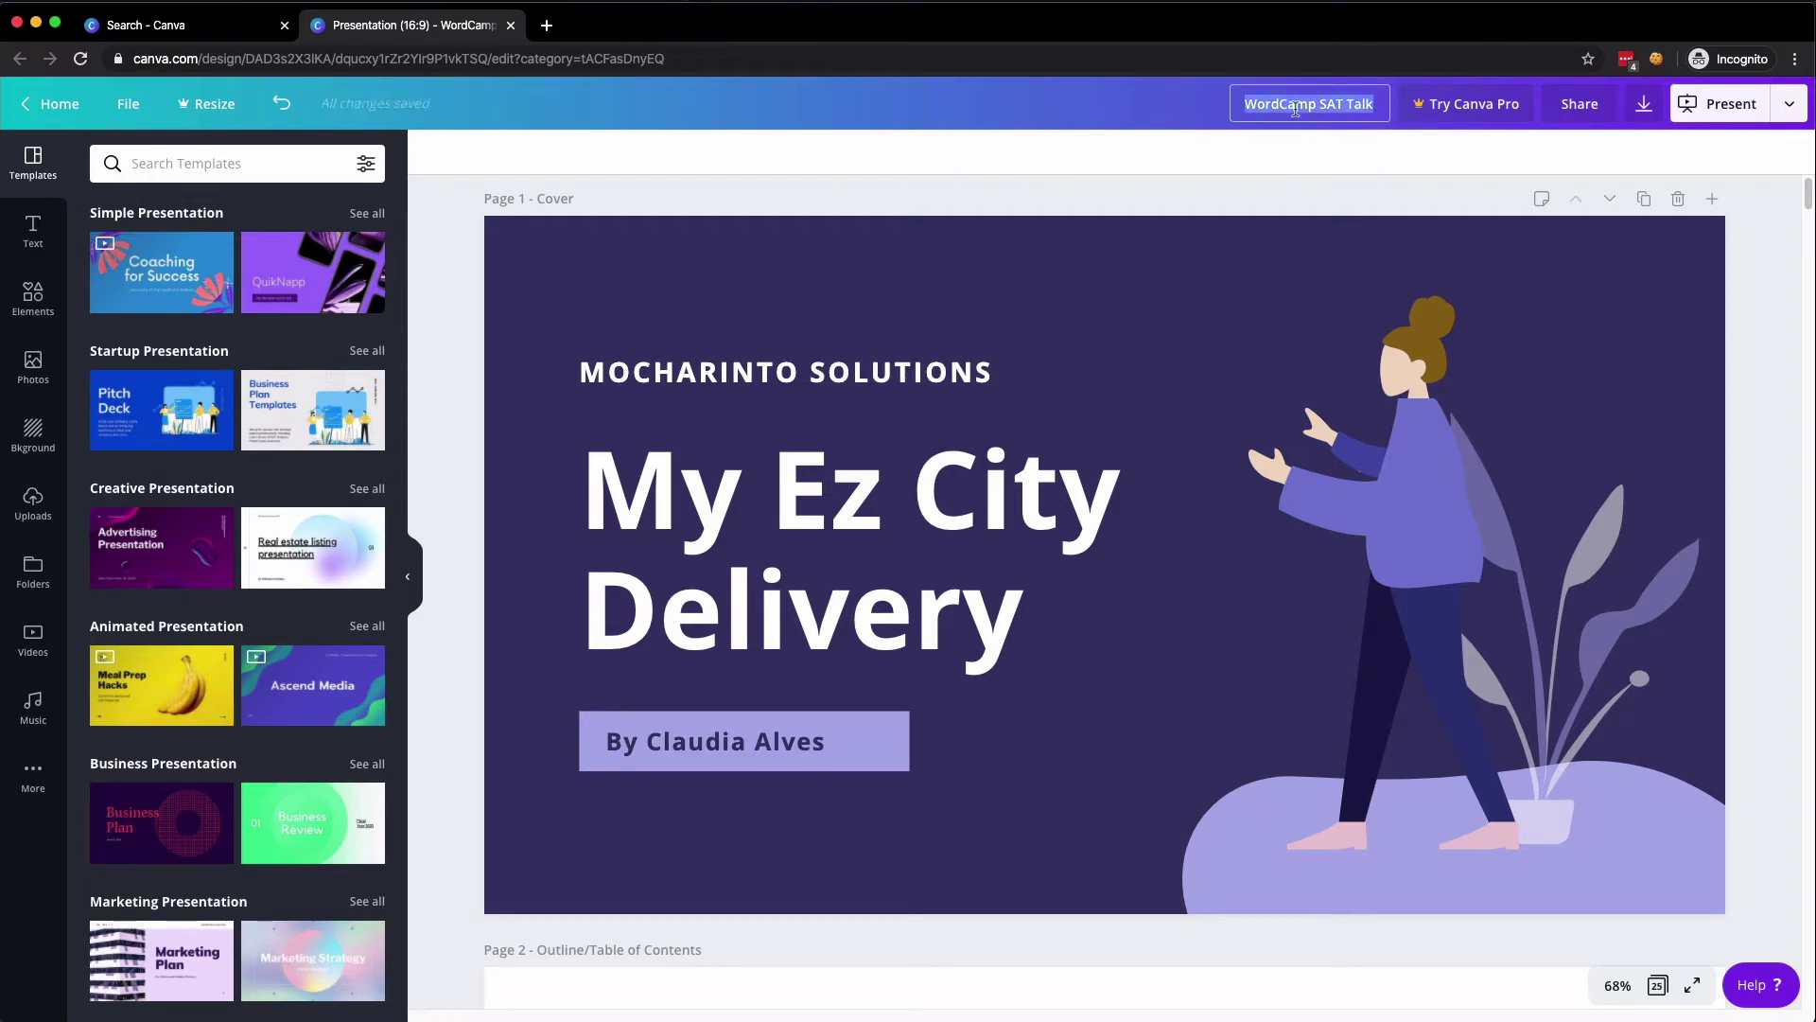
pyautogui.write('Gut')
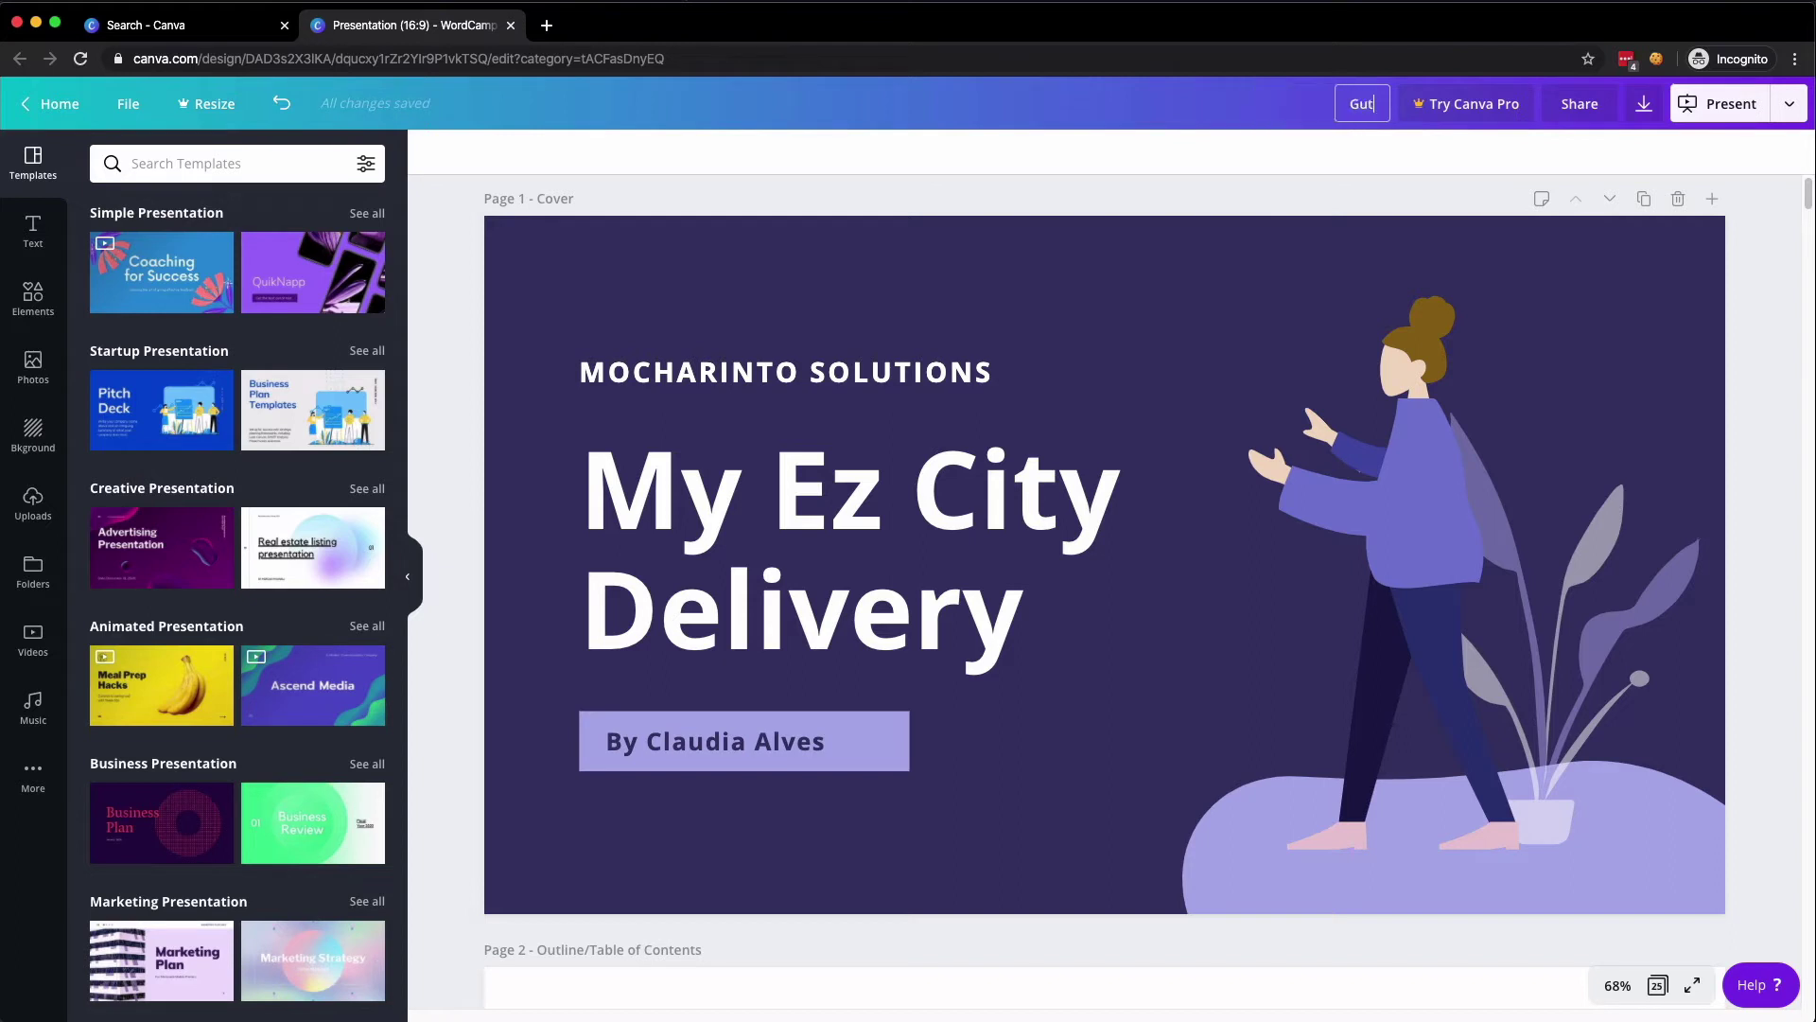
pyautogui.write('enberg WordCamp Talk')
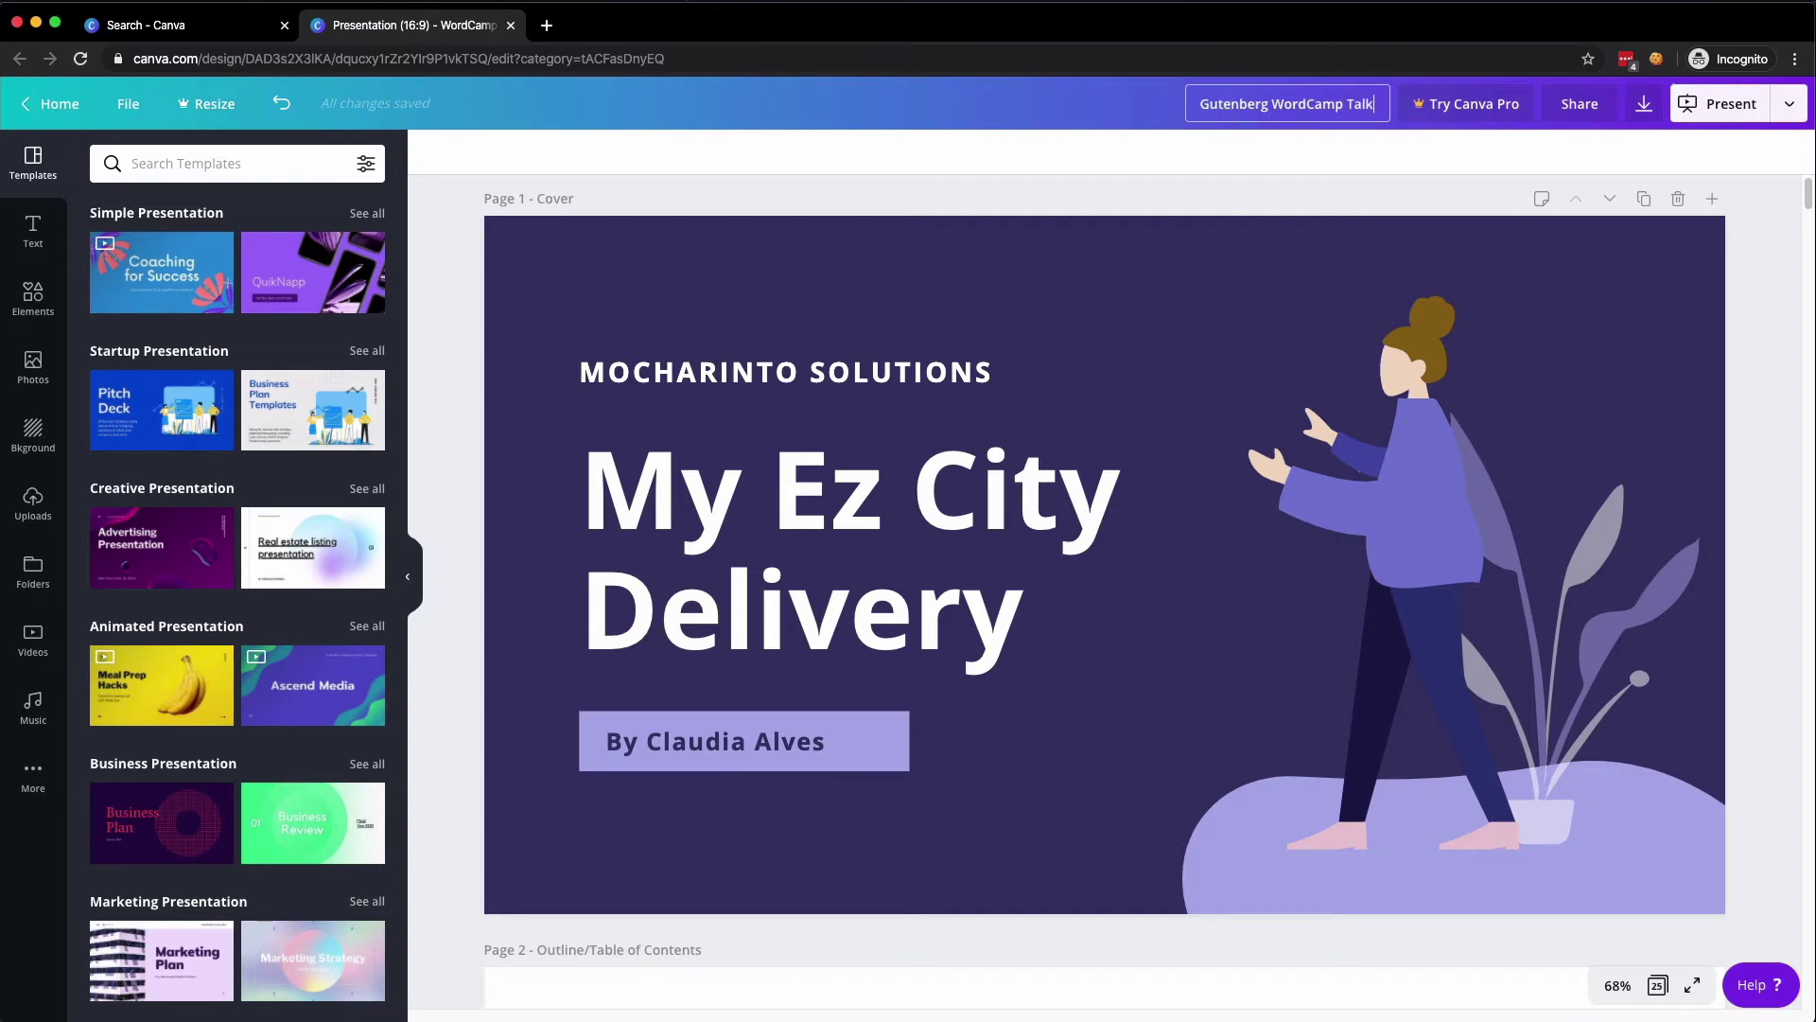
pyautogui.press('Return')
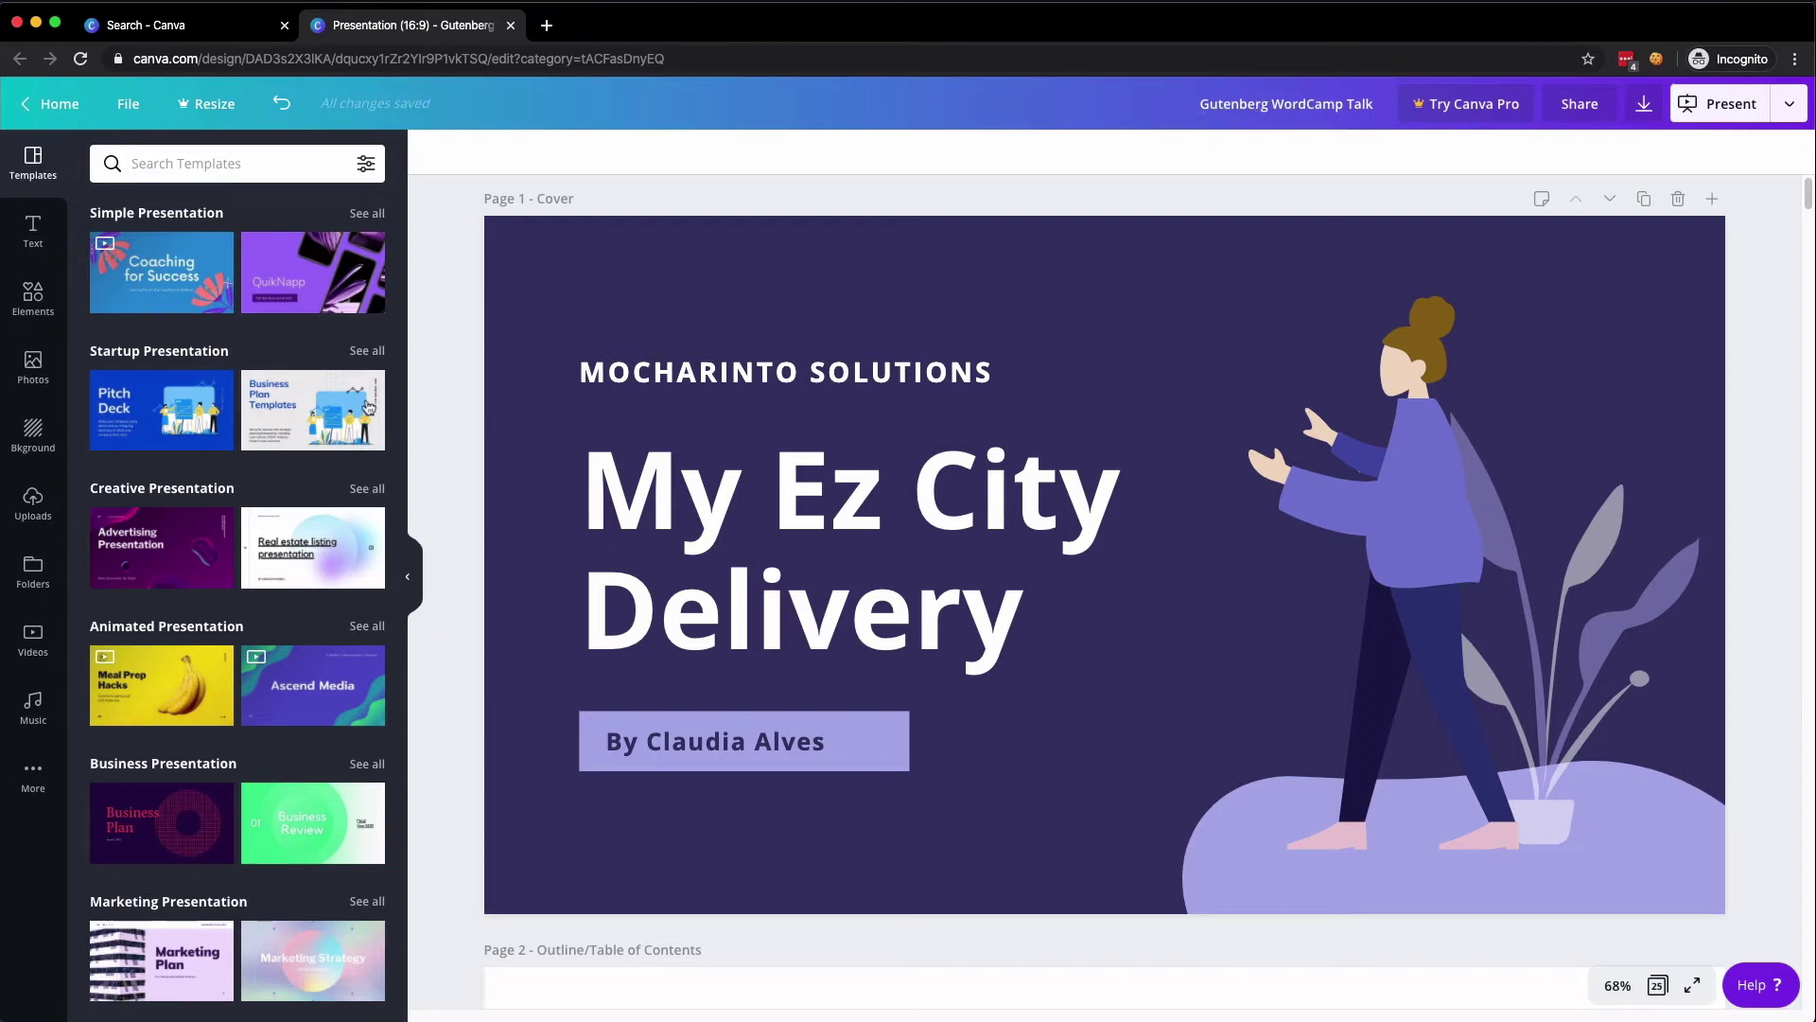
# - In the page grid, move Testimonials to 3, Numbers to 5, Bar Chart to 7, and Our Action Plan earlier
pyautogui.click(409, 576)
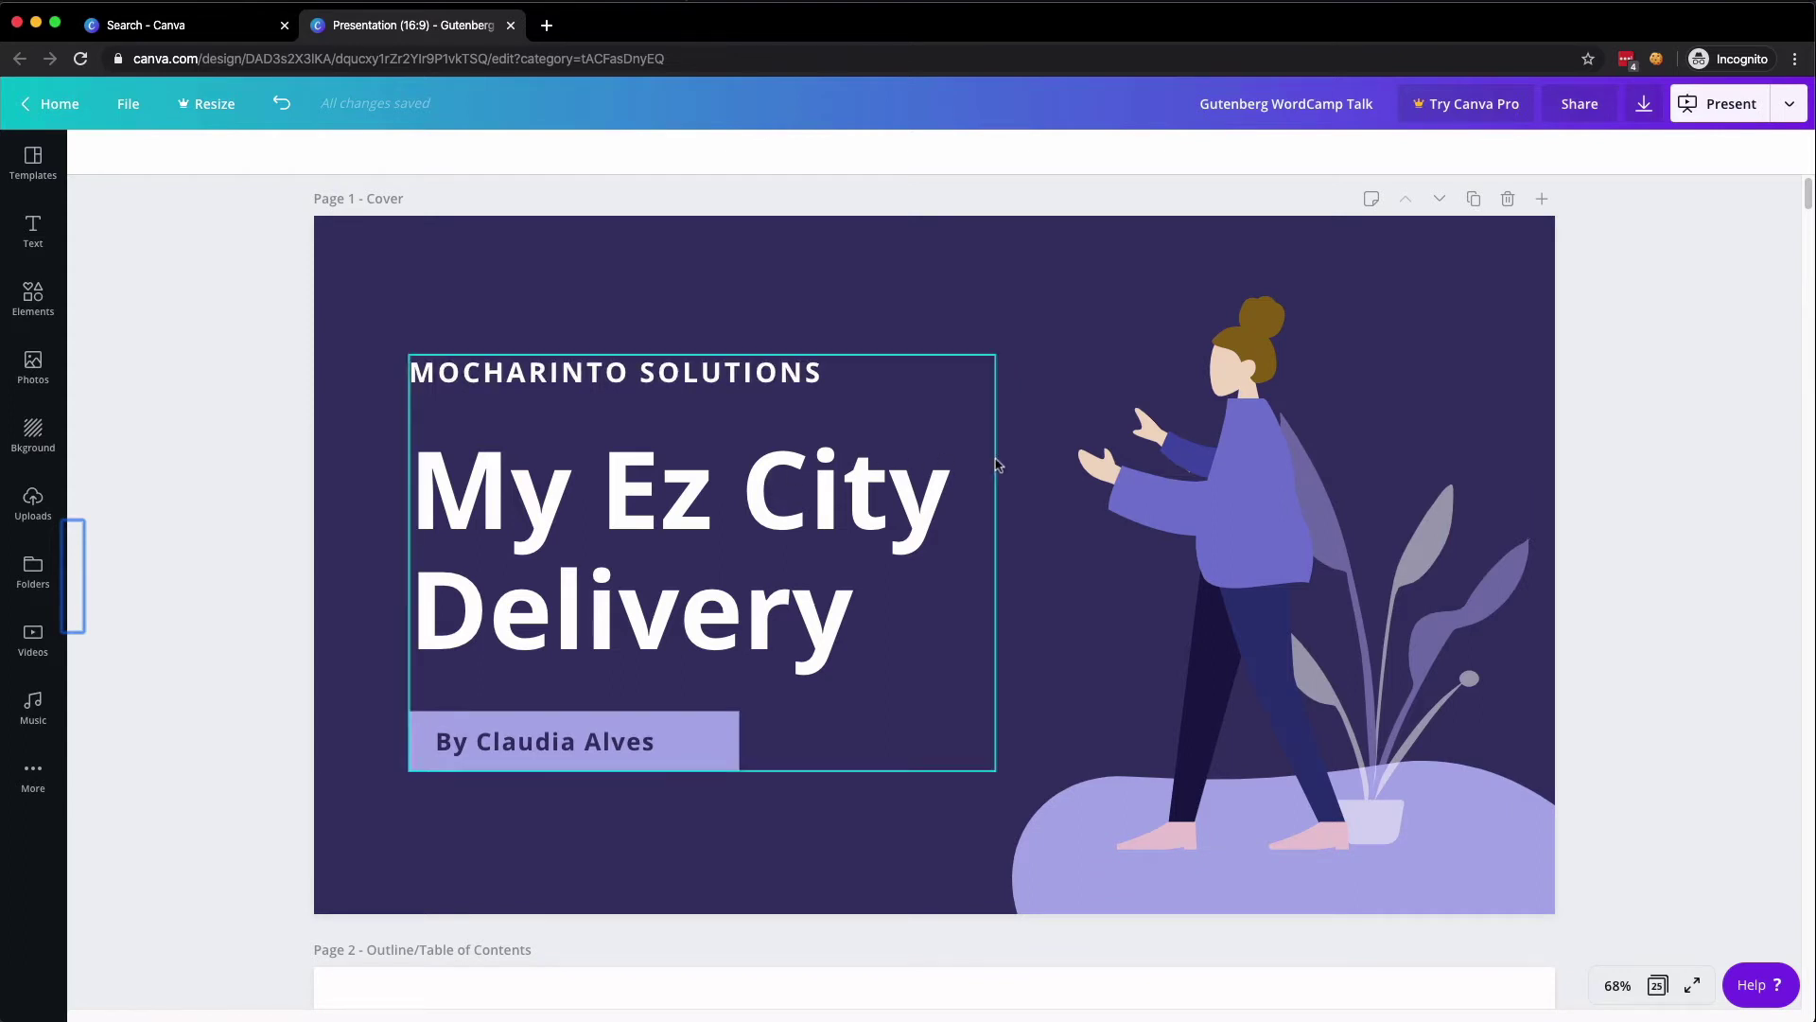
pyautogui.click(1658, 986)
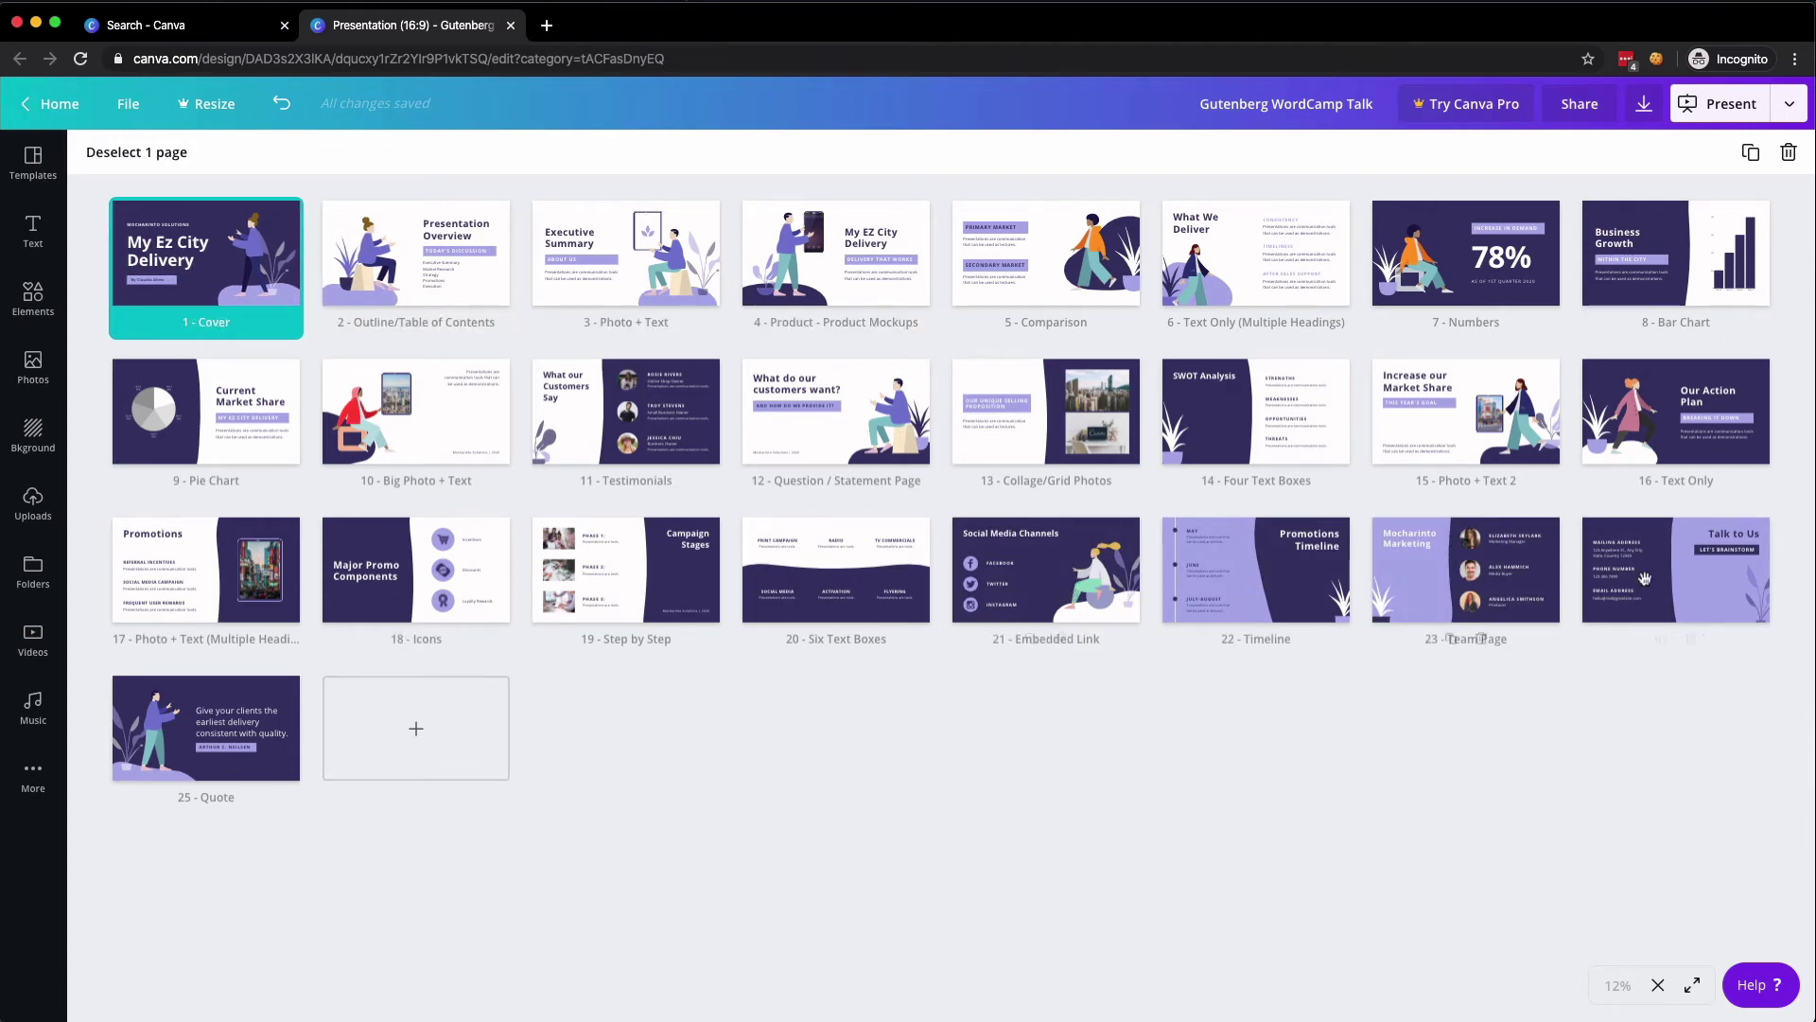
pyautogui.moveTo(974, 412); pyautogui.dragTo(507, 409)
pyautogui.moveTo(785, 411); pyautogui.dragTo(624, 255)
pyautogui.moveTo(1384, 248); pyautogui.dragTo(1046, 254)
pyautogui.moveTo(194, 429); pyautogui.dragTo(1462, 269)
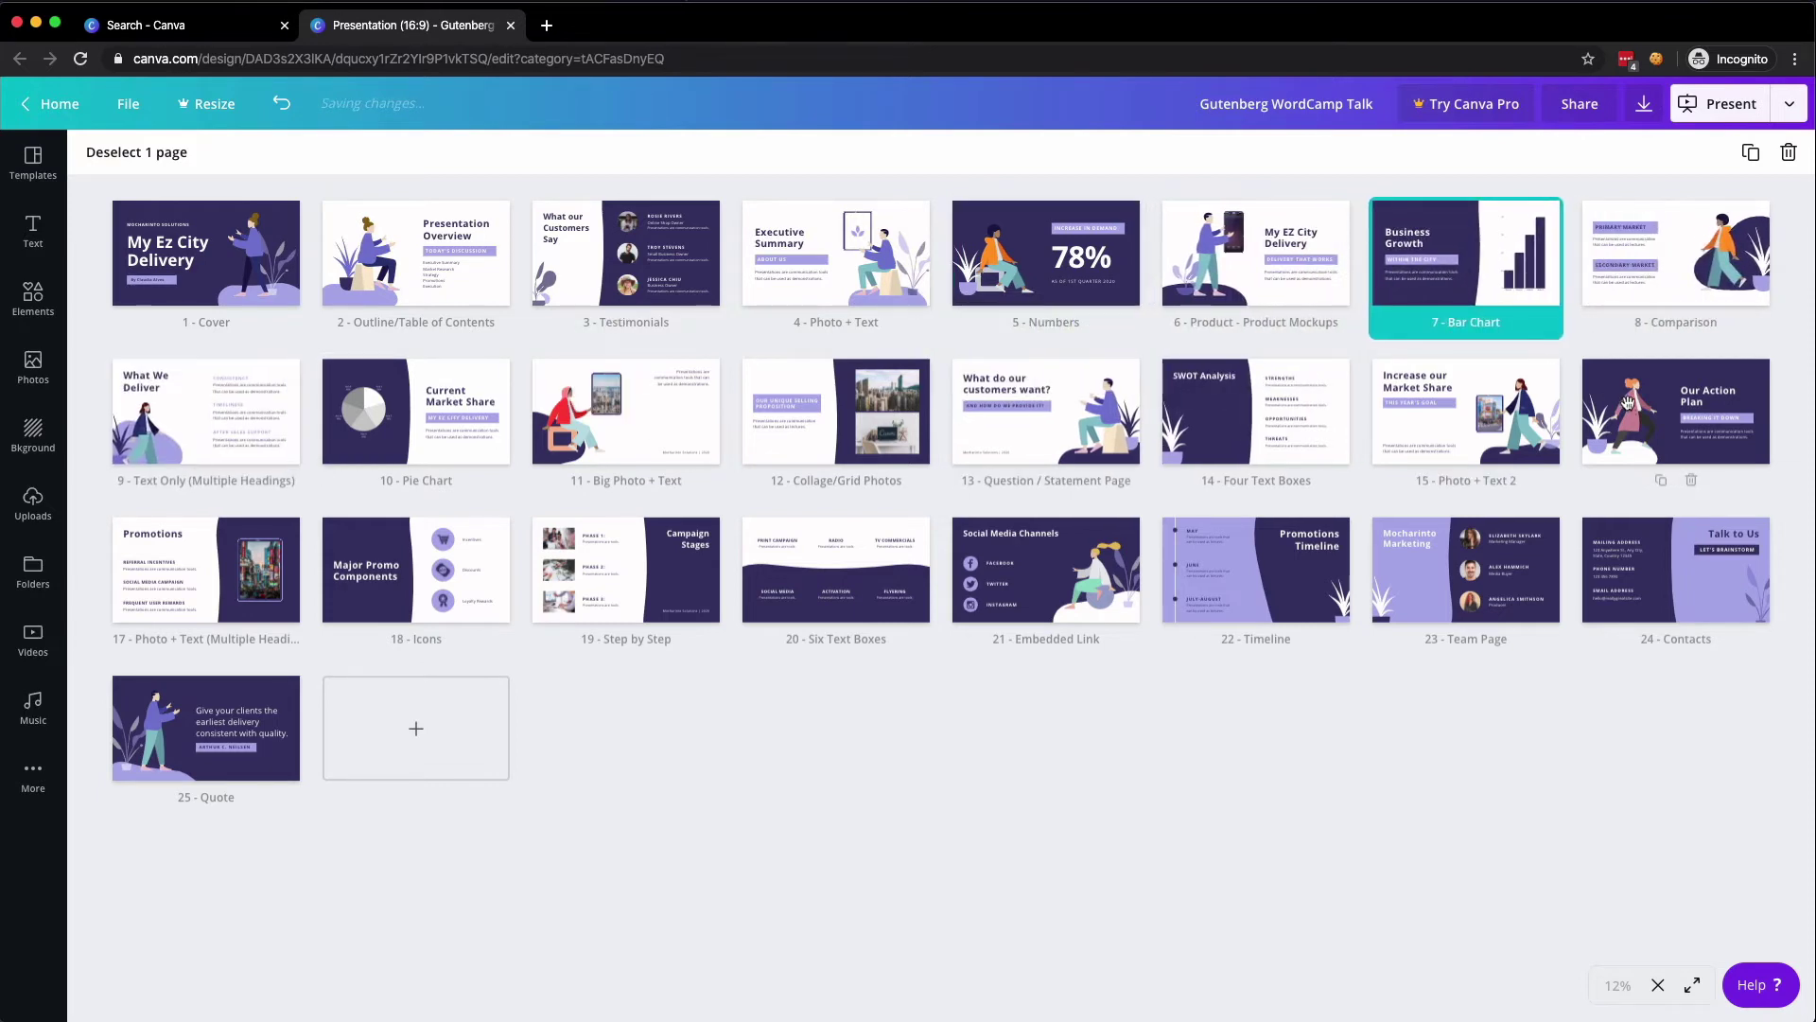
pyautogui.moveTo(1609, 398); pyautogui.dragTo(407, 428)
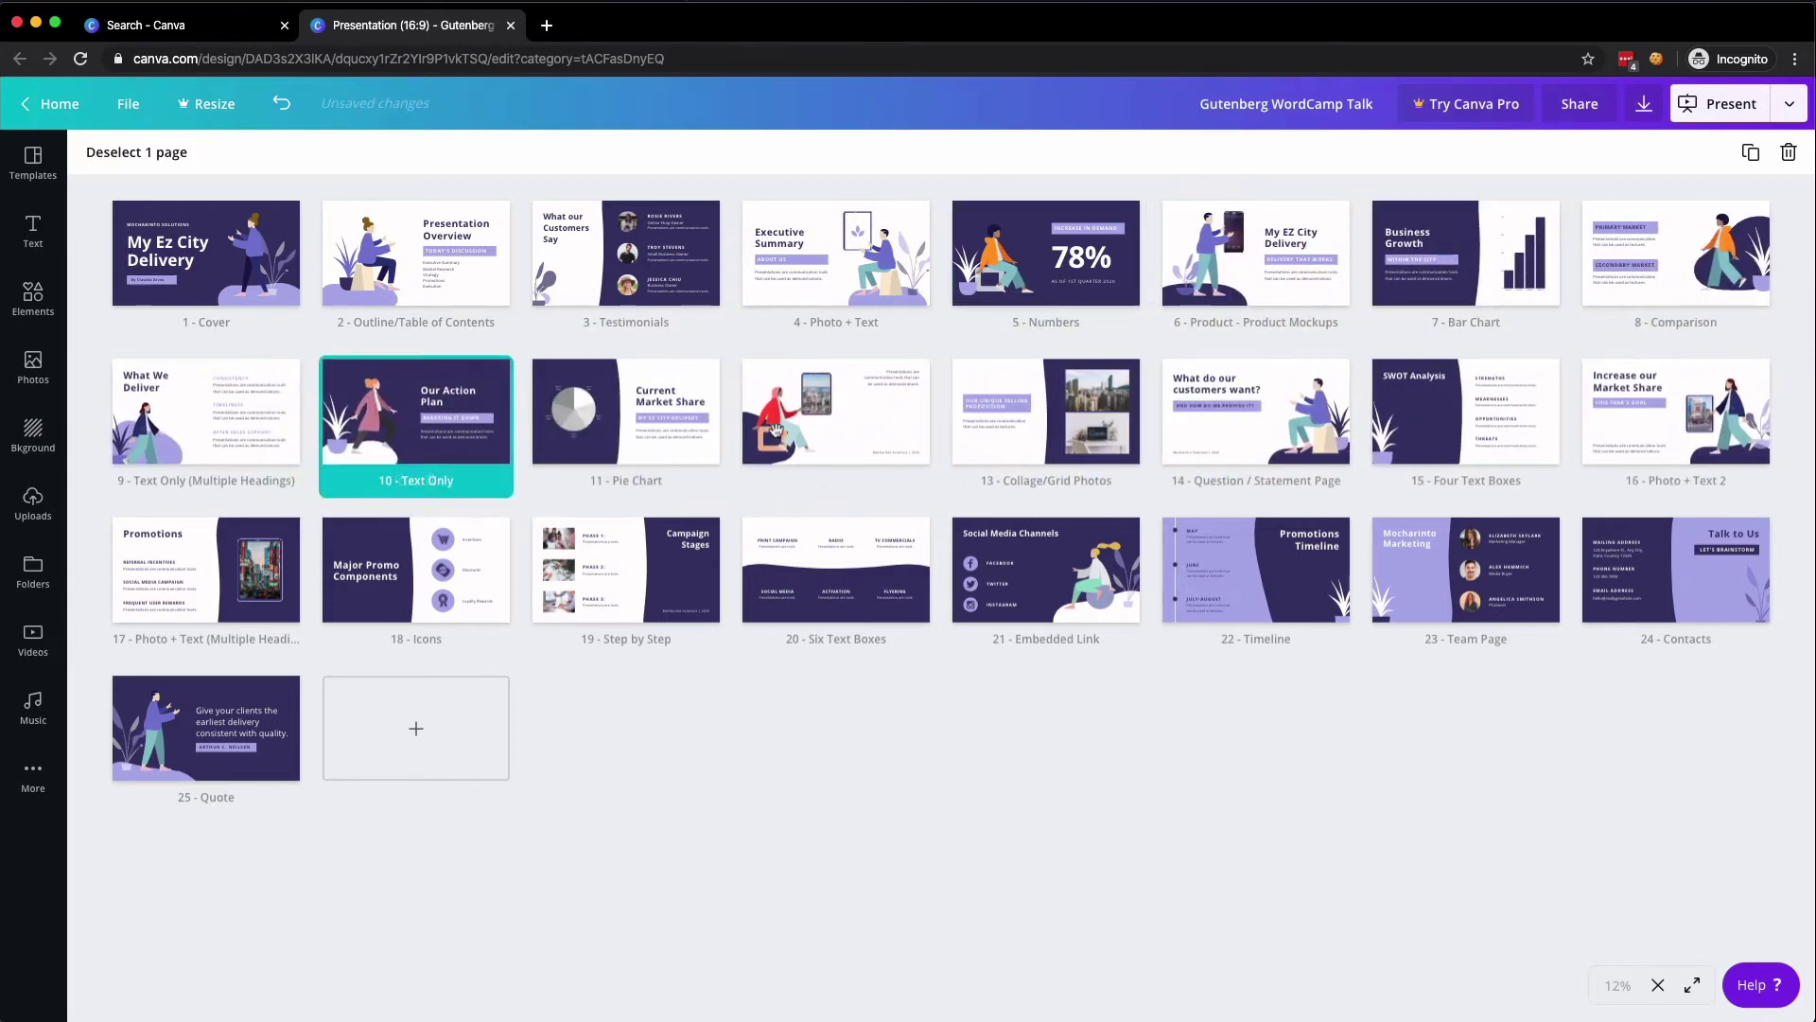
pyautogui.moveTo(832, 416); pyautogui.dragTo(519, 435)
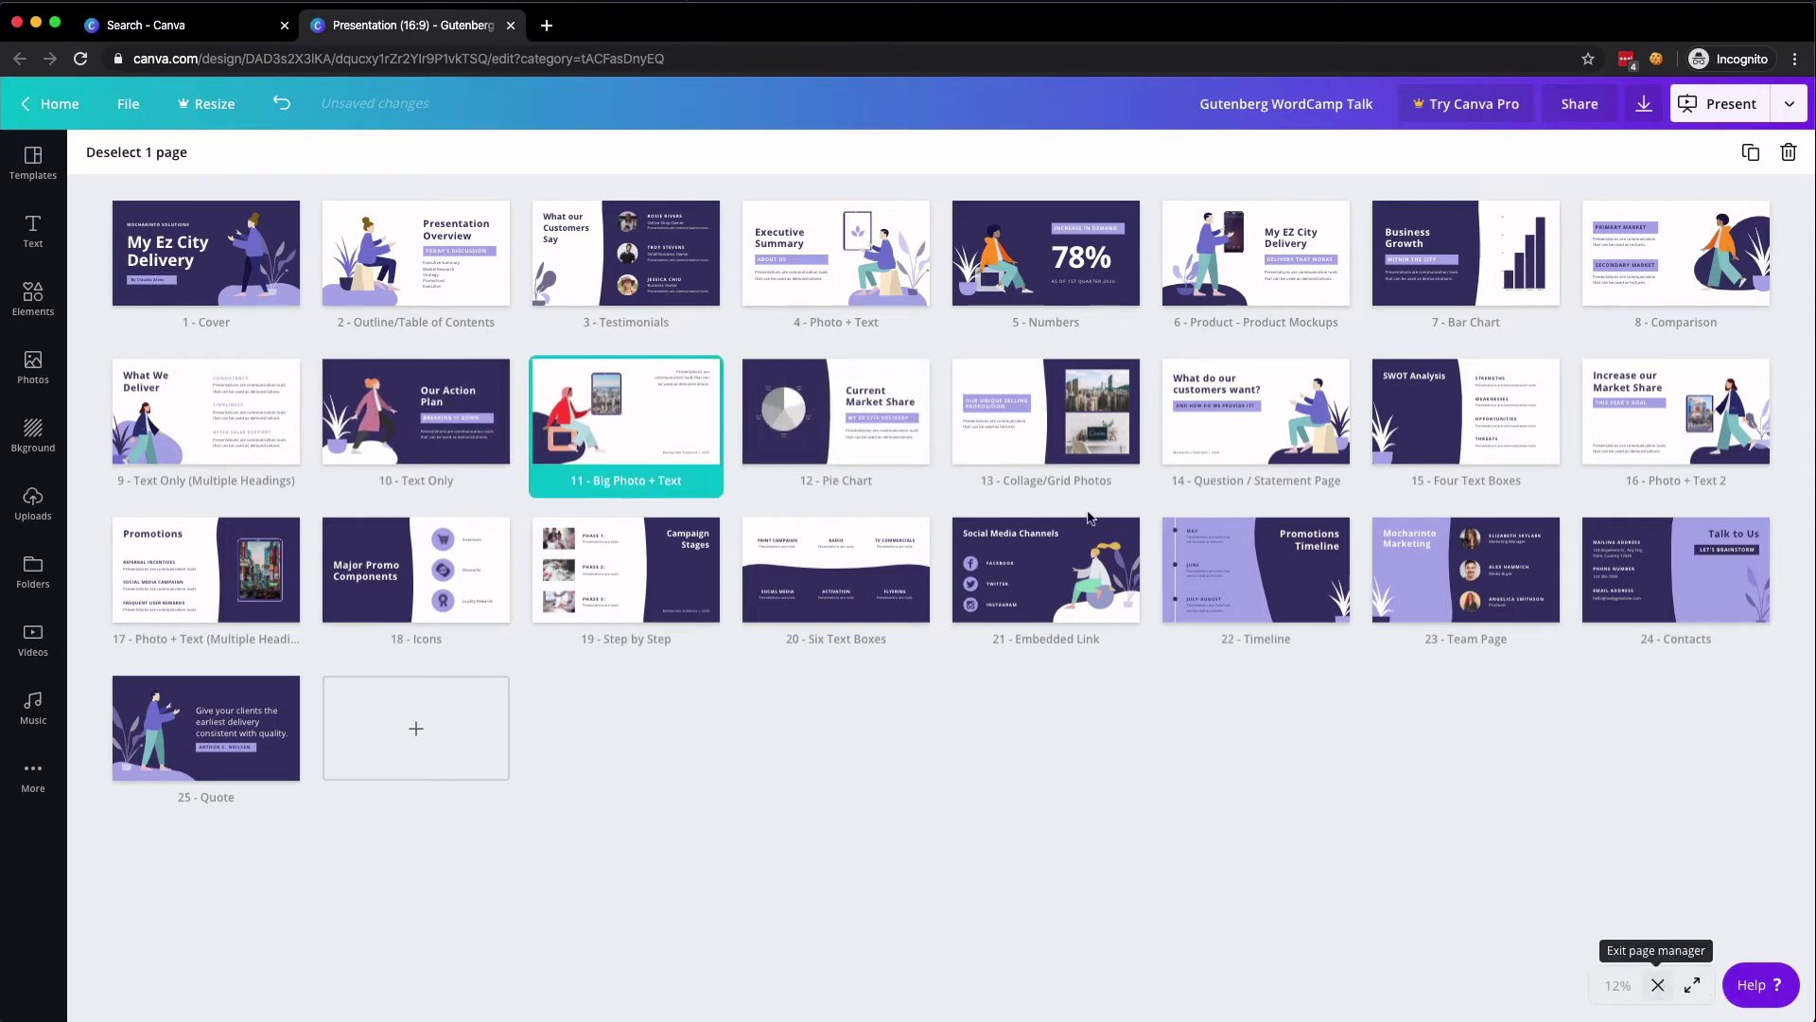
# - Return to page 11 in the editor and show the publishing options menu
pyautogui.click(1658, 985)
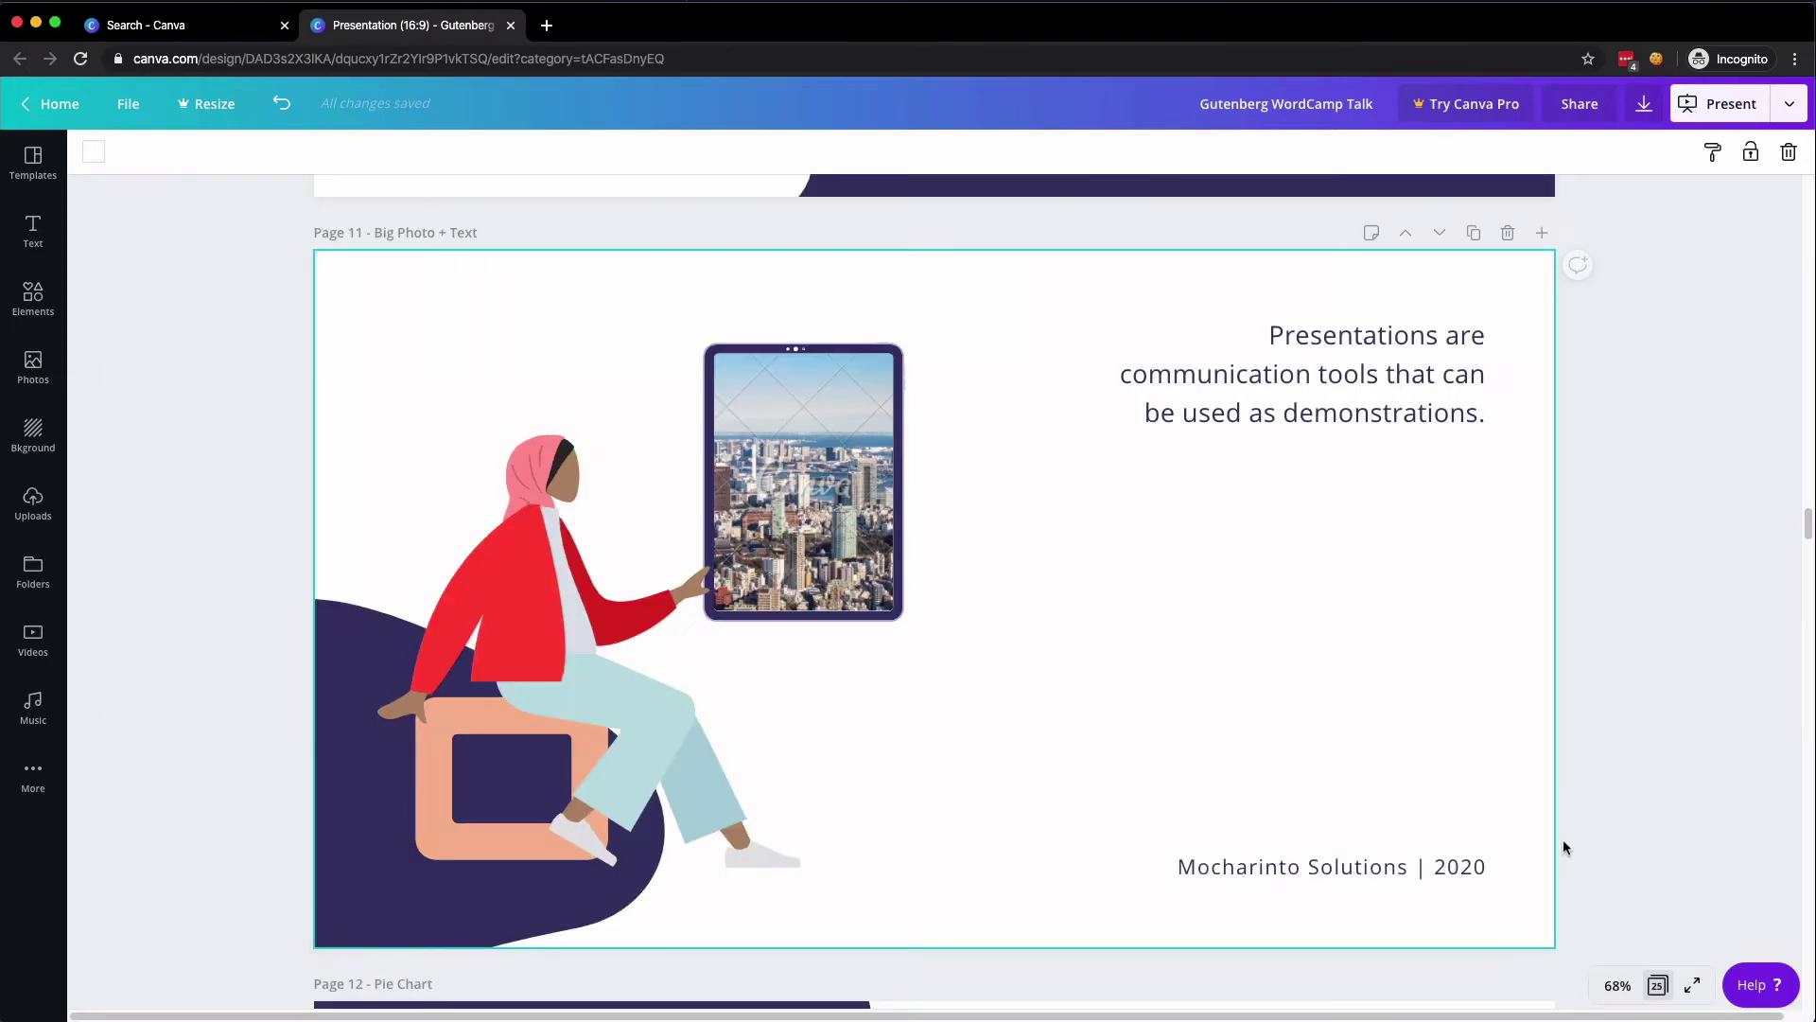
pyautogui.click(1742, 118)
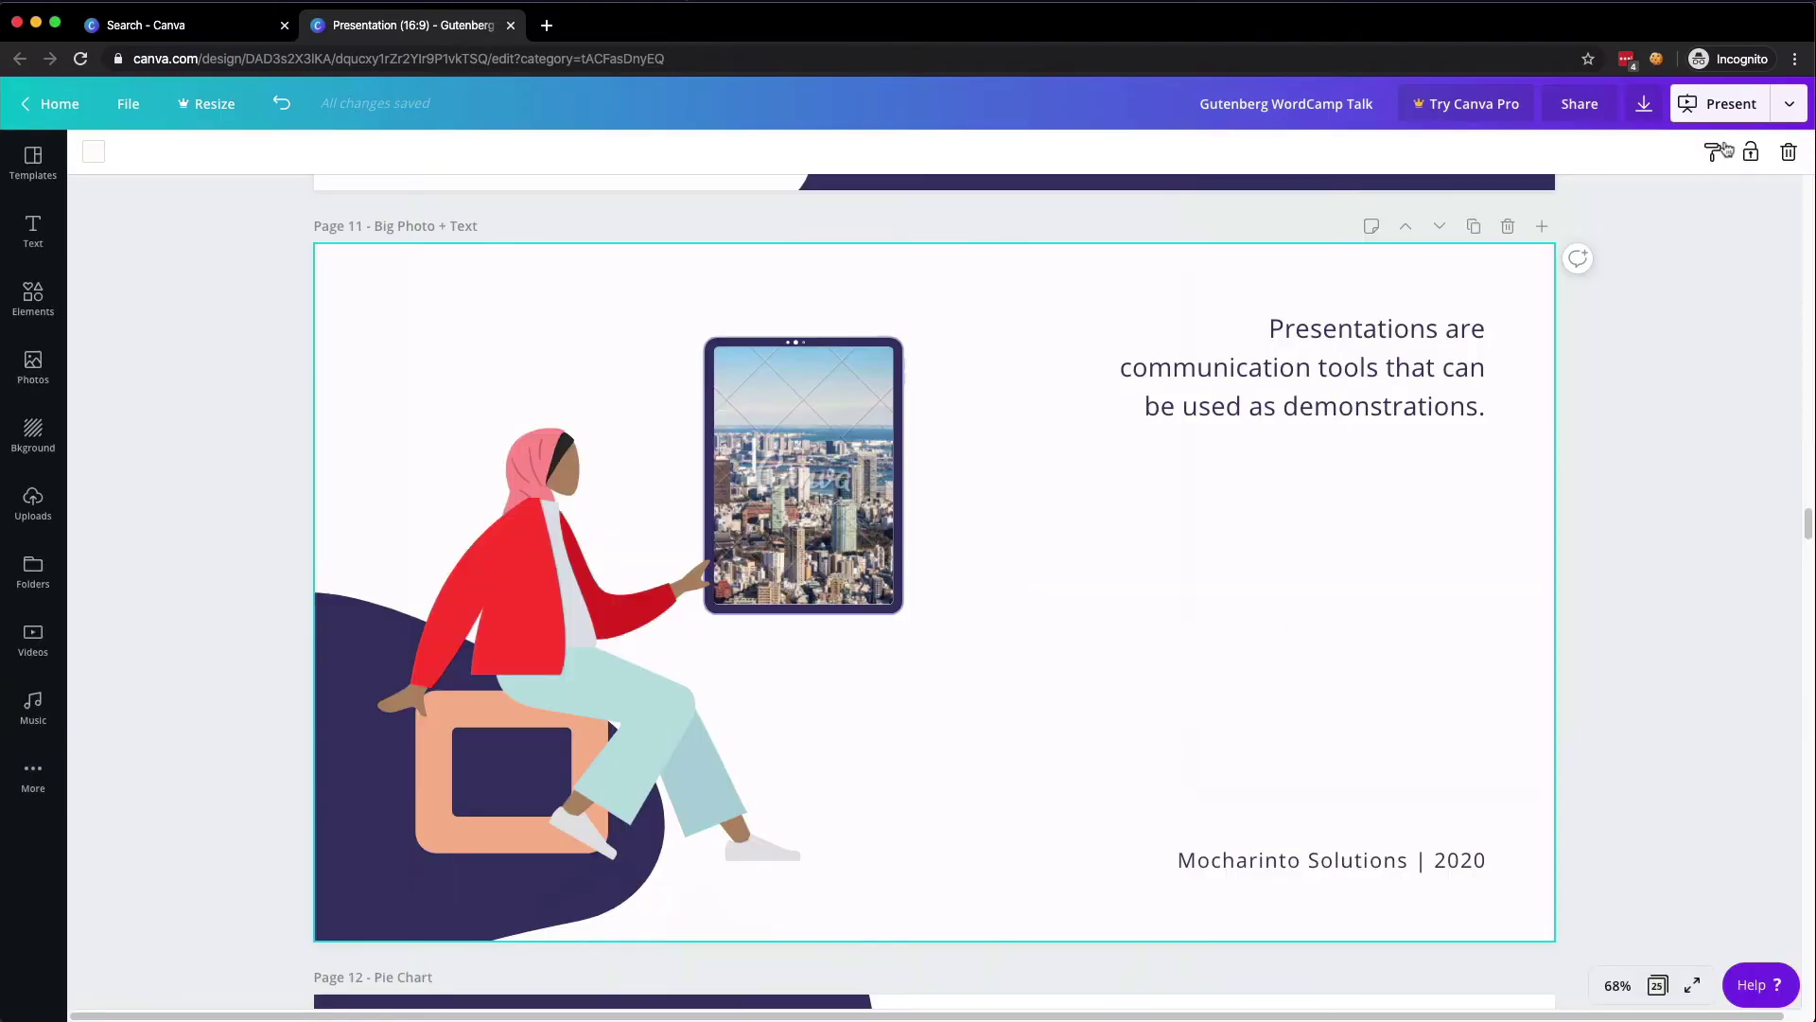
pyautogui.click(1782, 106)
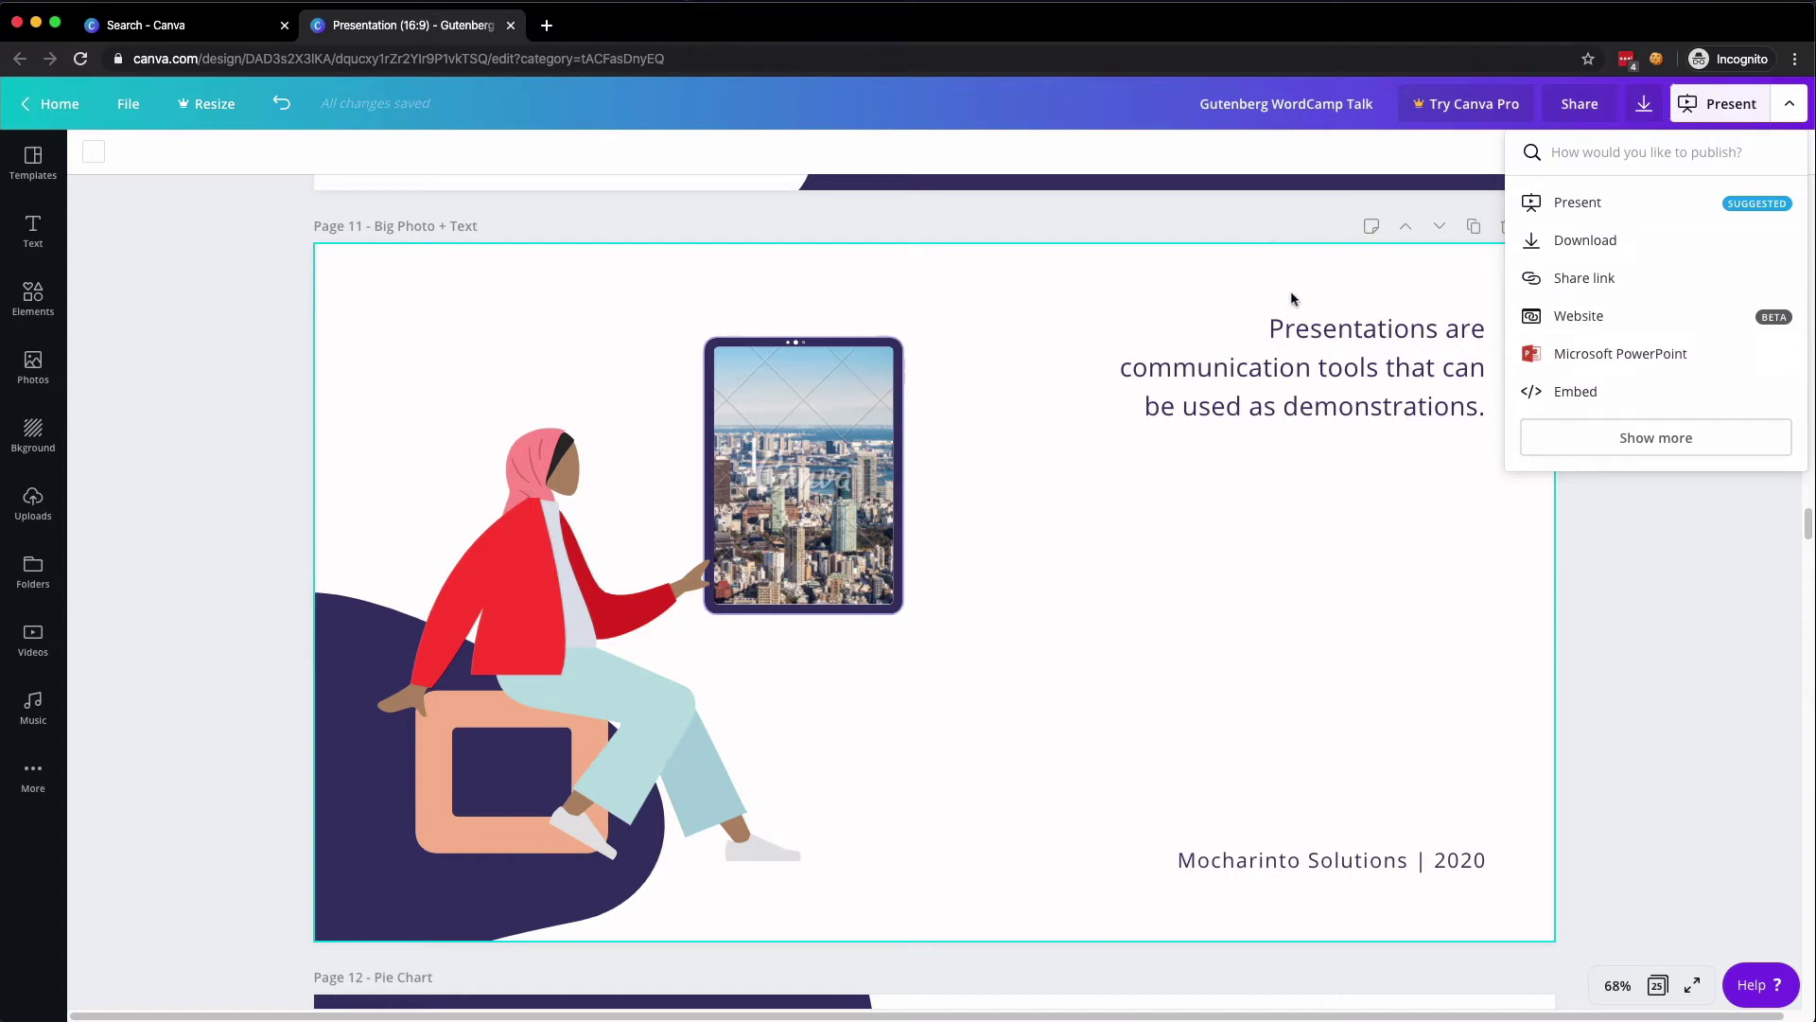
# - Expand the publishing destinations and choose Google Drive
pyautogui.click(1618, 447)
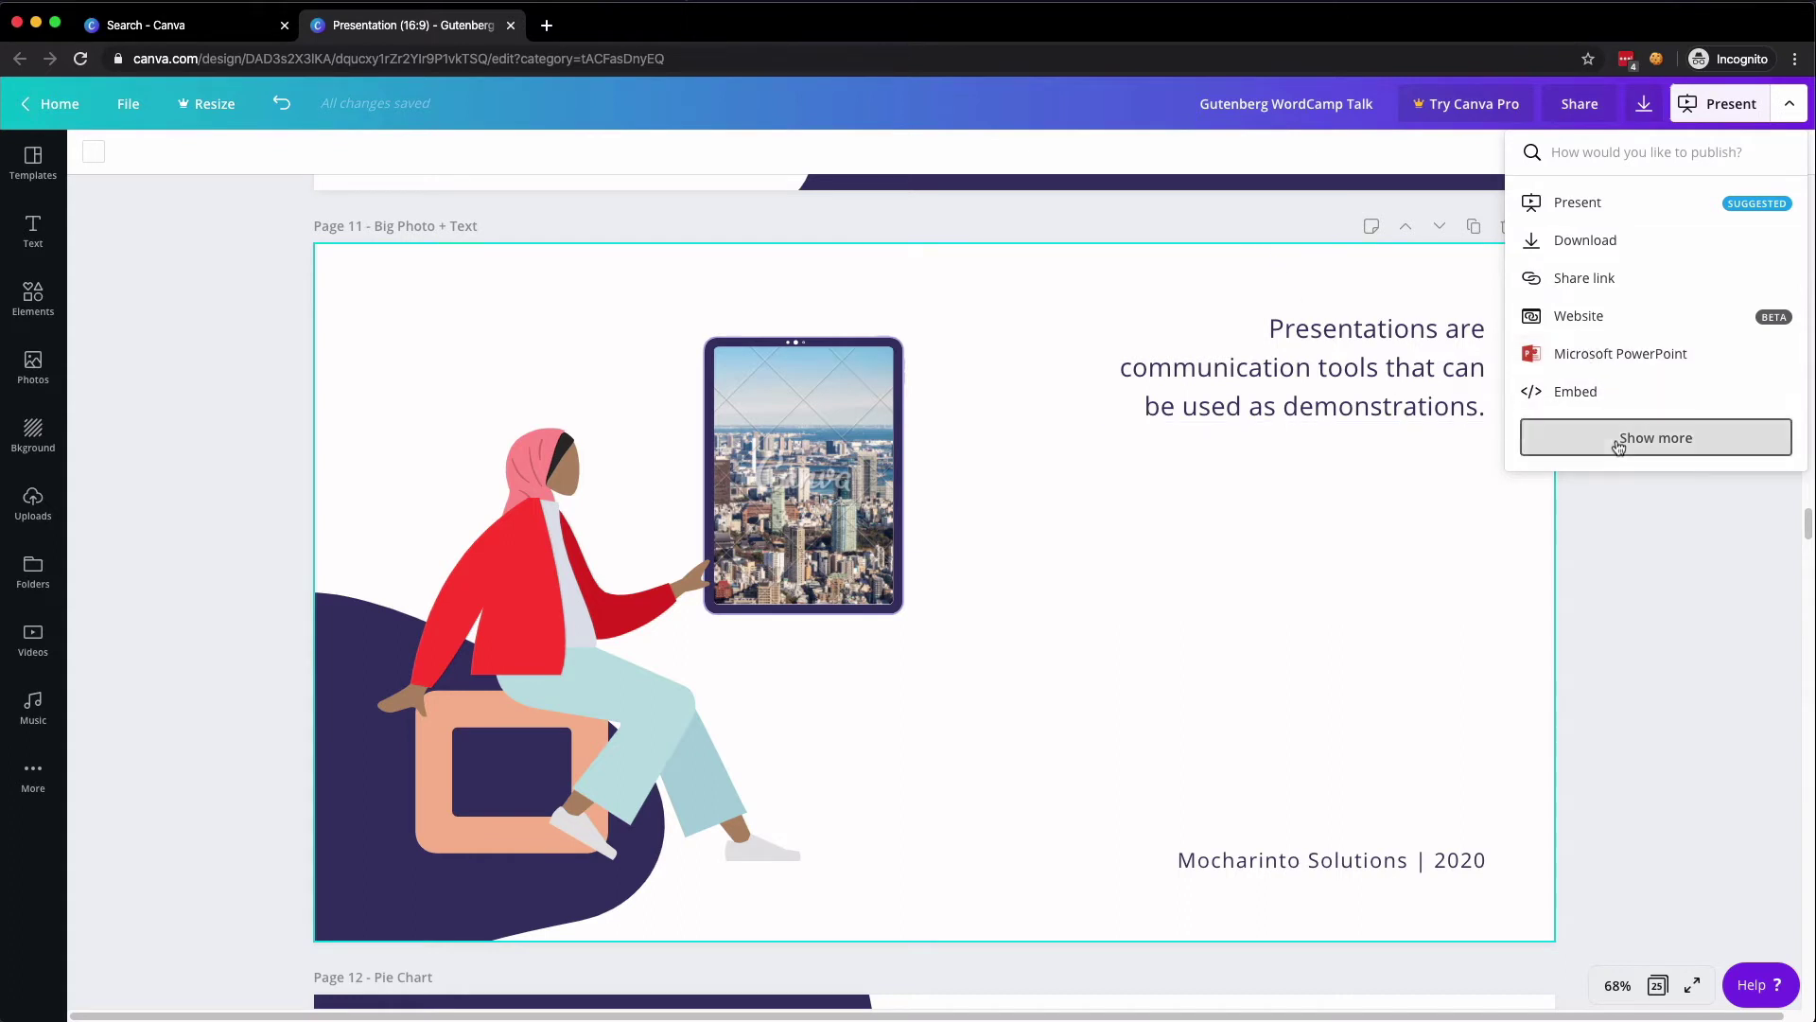
pyautogui.scroll(-5, 1623, 383)
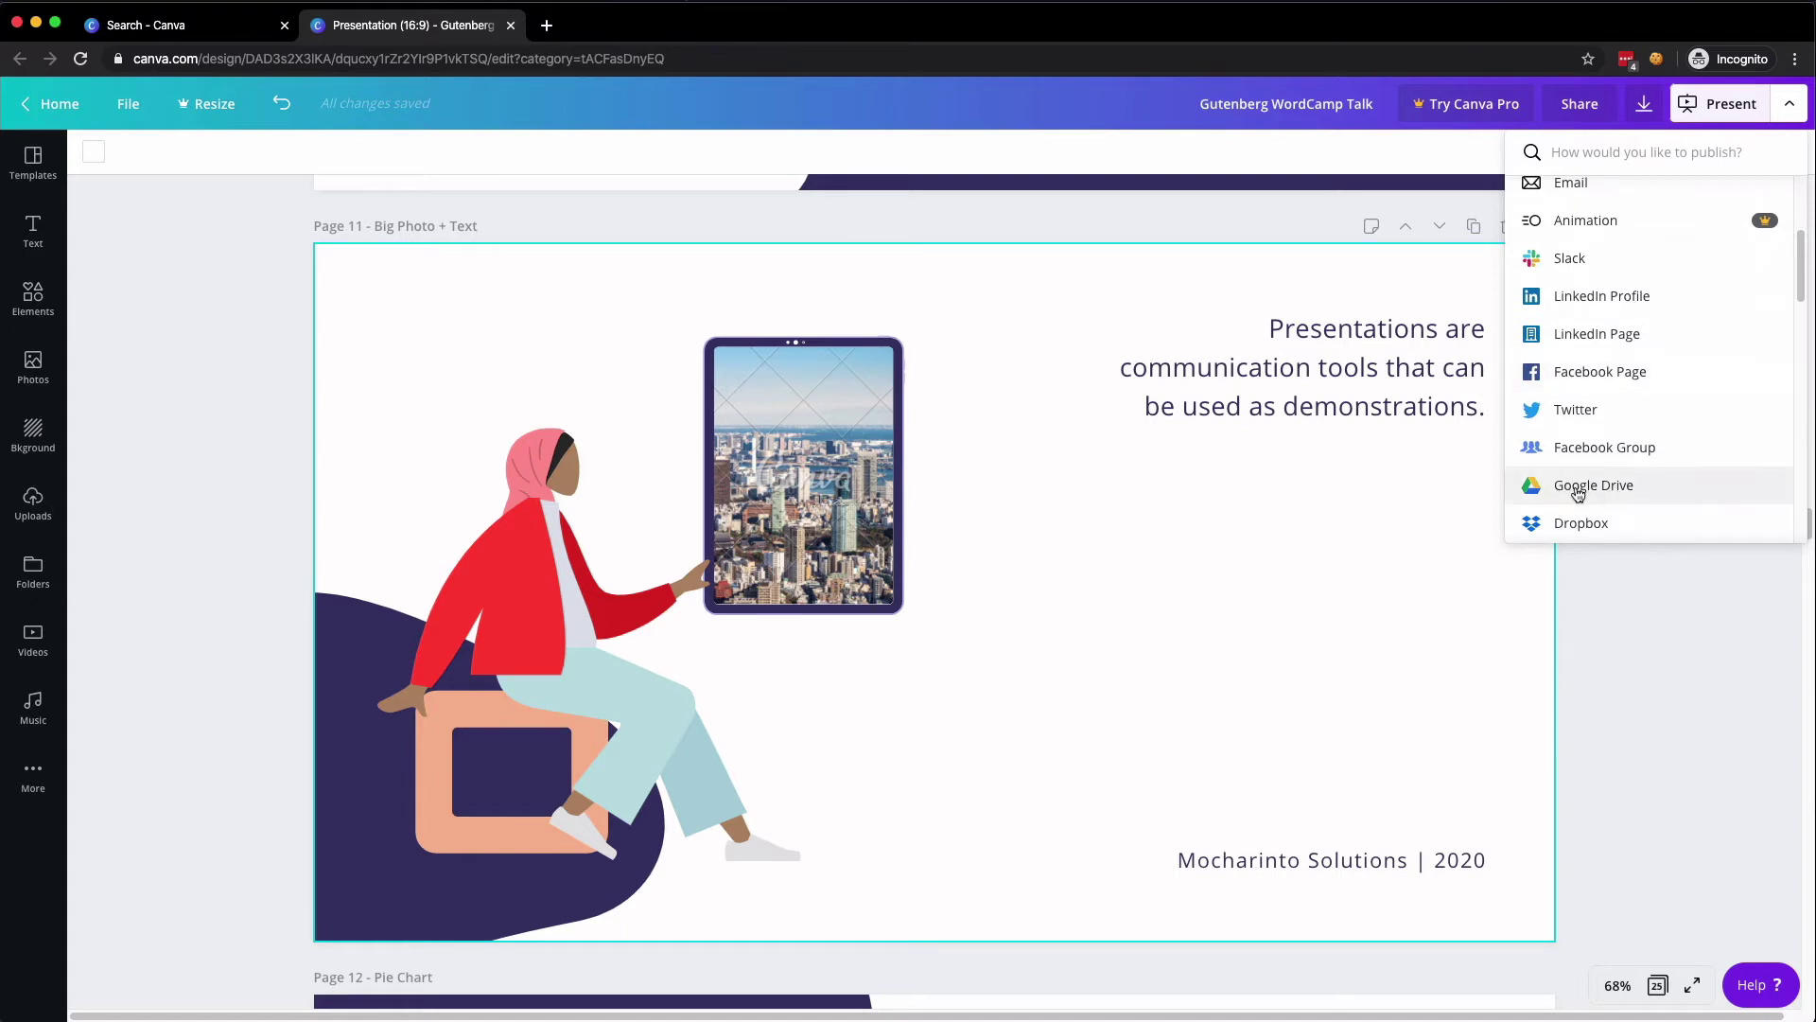
pyautogui.scroll(-3, 1593, 490)
pyautogui.scroll(-8, 1592, 490)
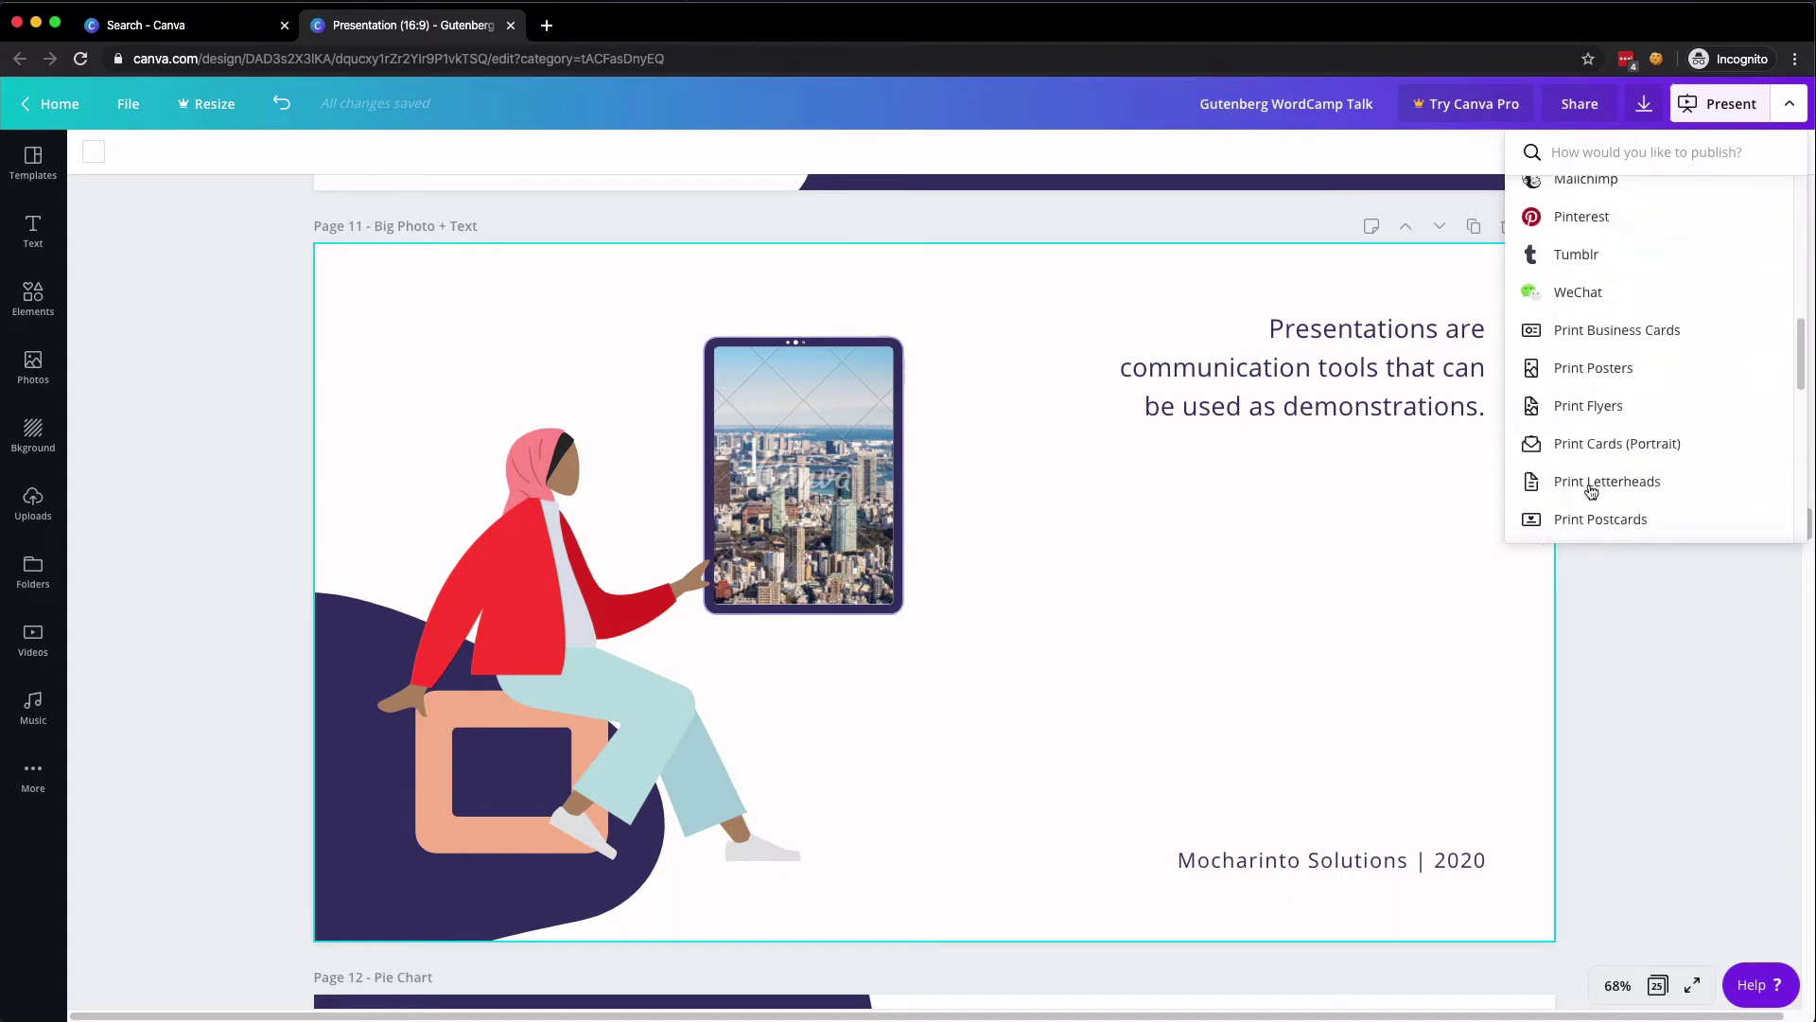
pyautogui.scroll(-2, 1592, 490)
pyautogui.scroll(12, 1592, 490)
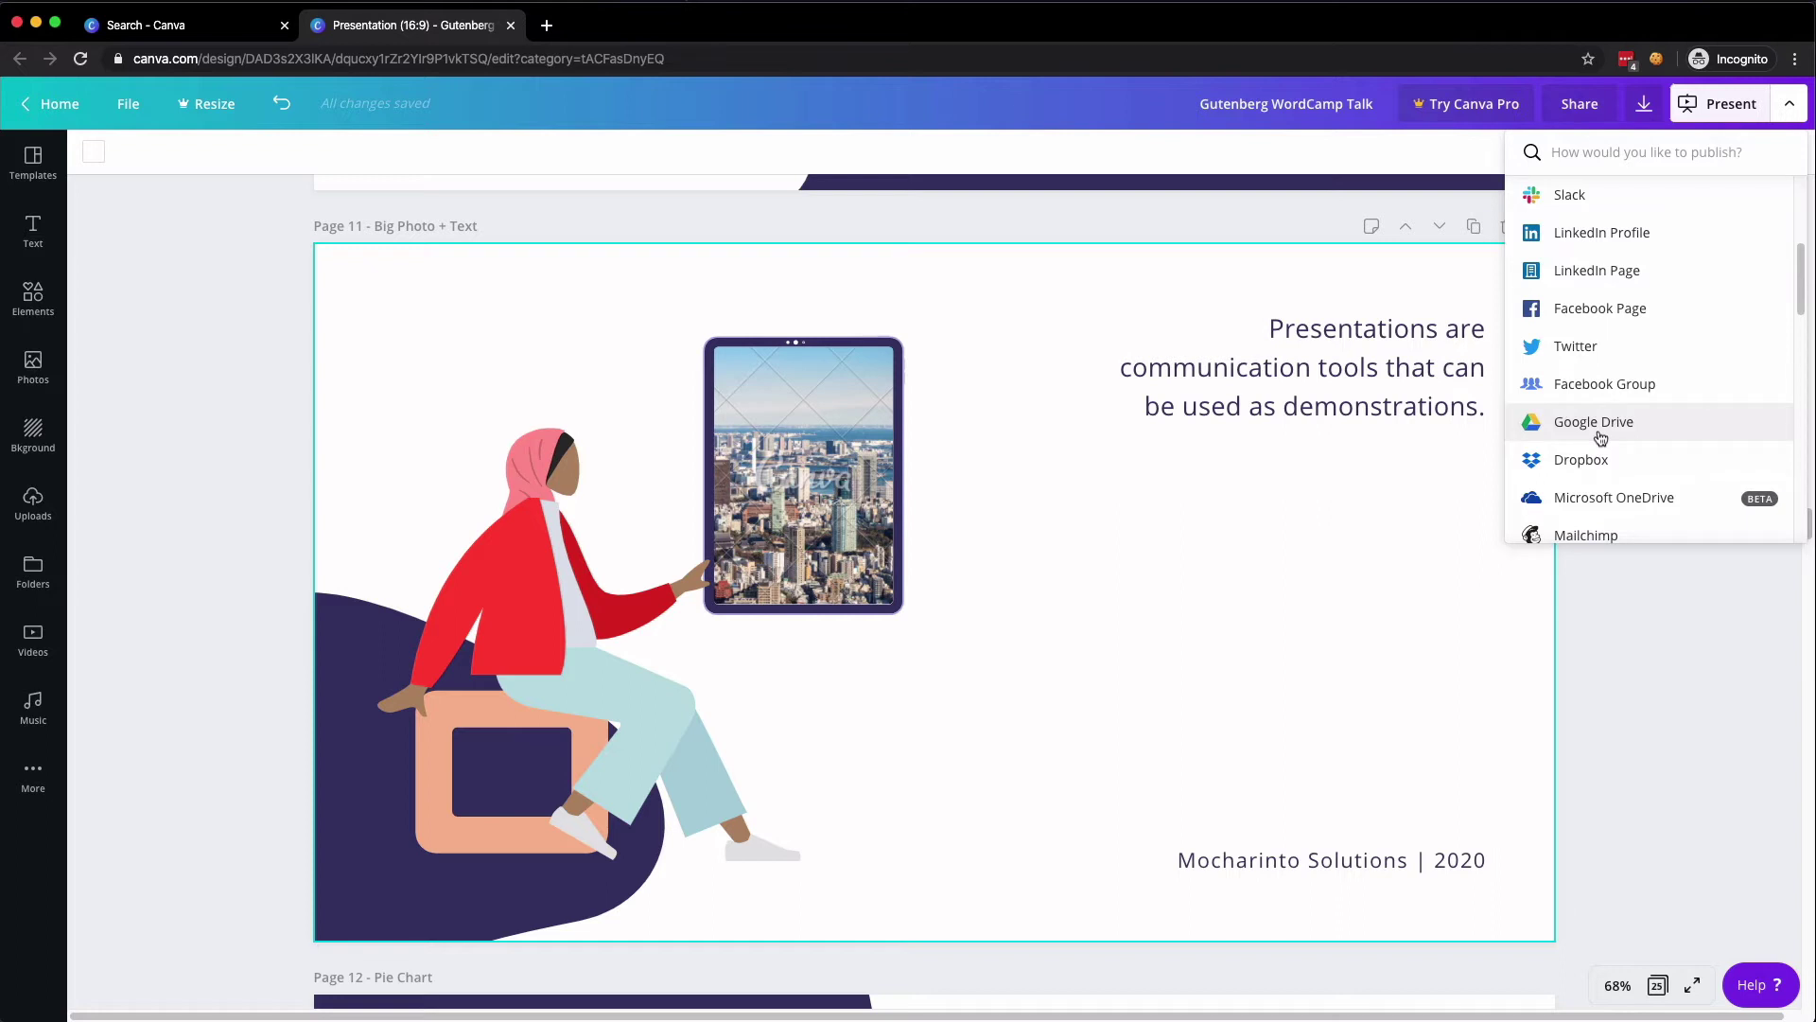
pyautogui.click(1600, 424)
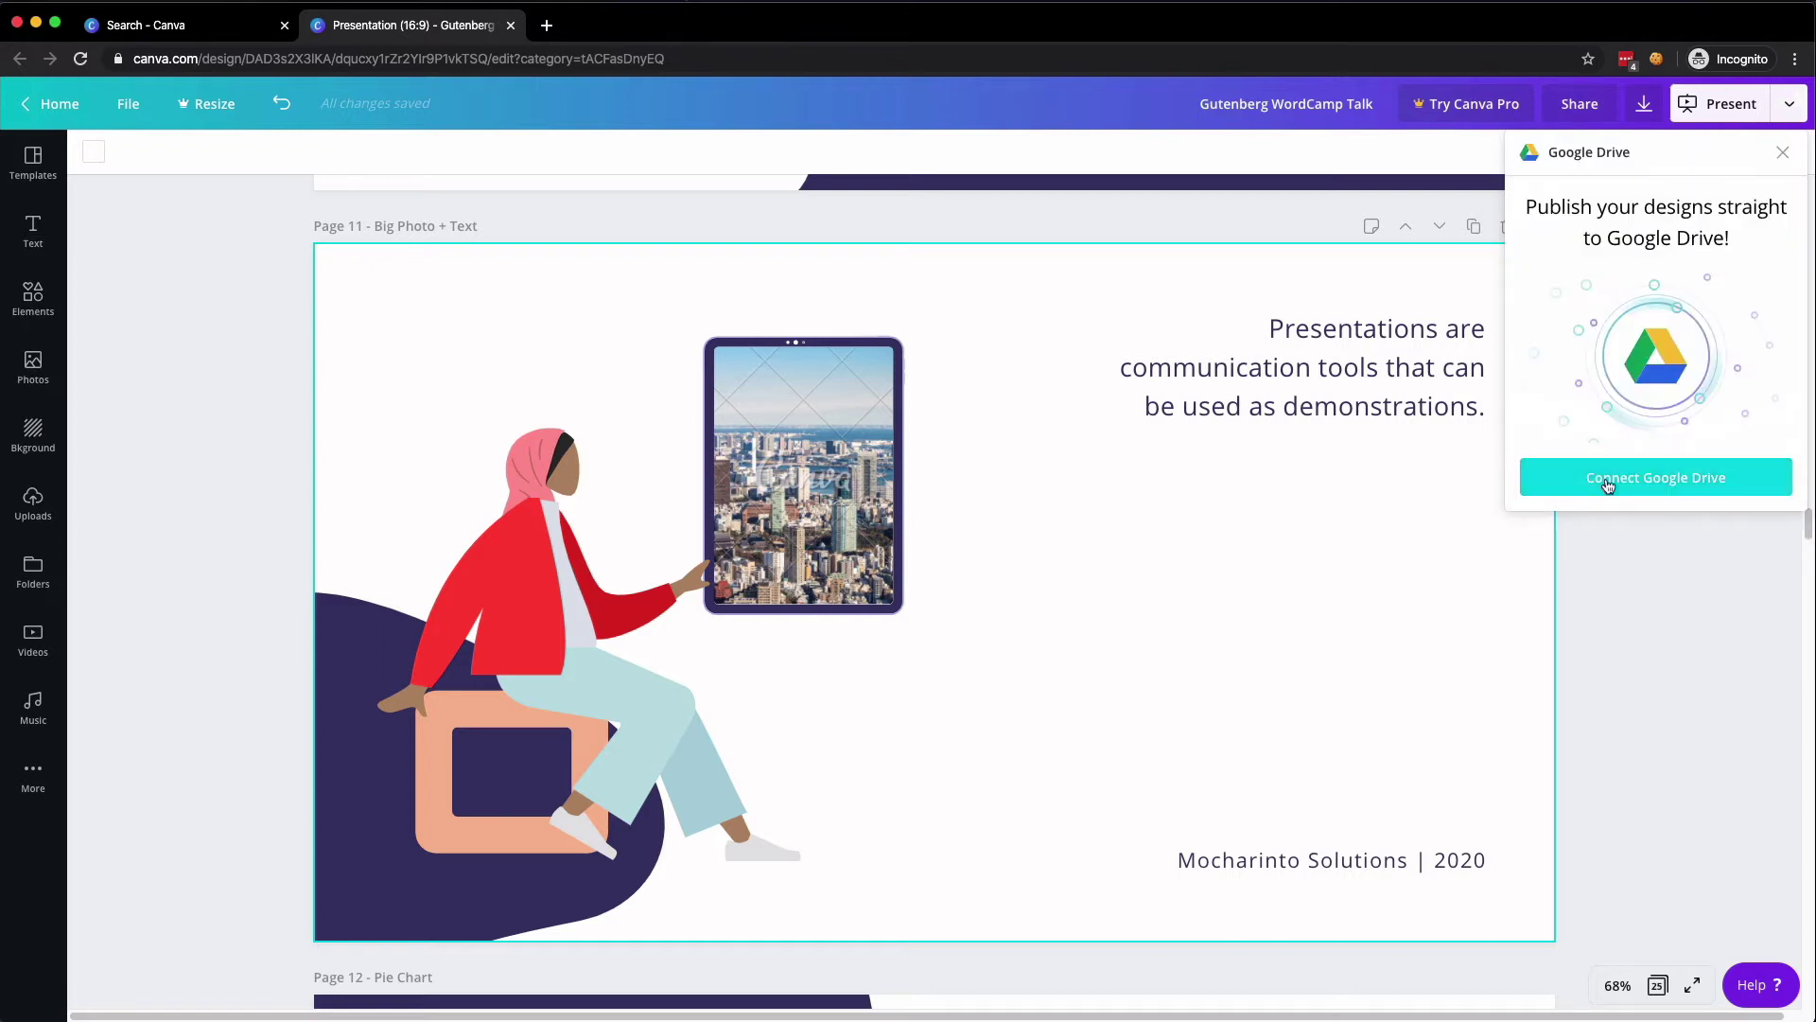
# - Link a Google account by entering its e-mail and password, then allow Canva access
pyautogui.click(1604, 477)
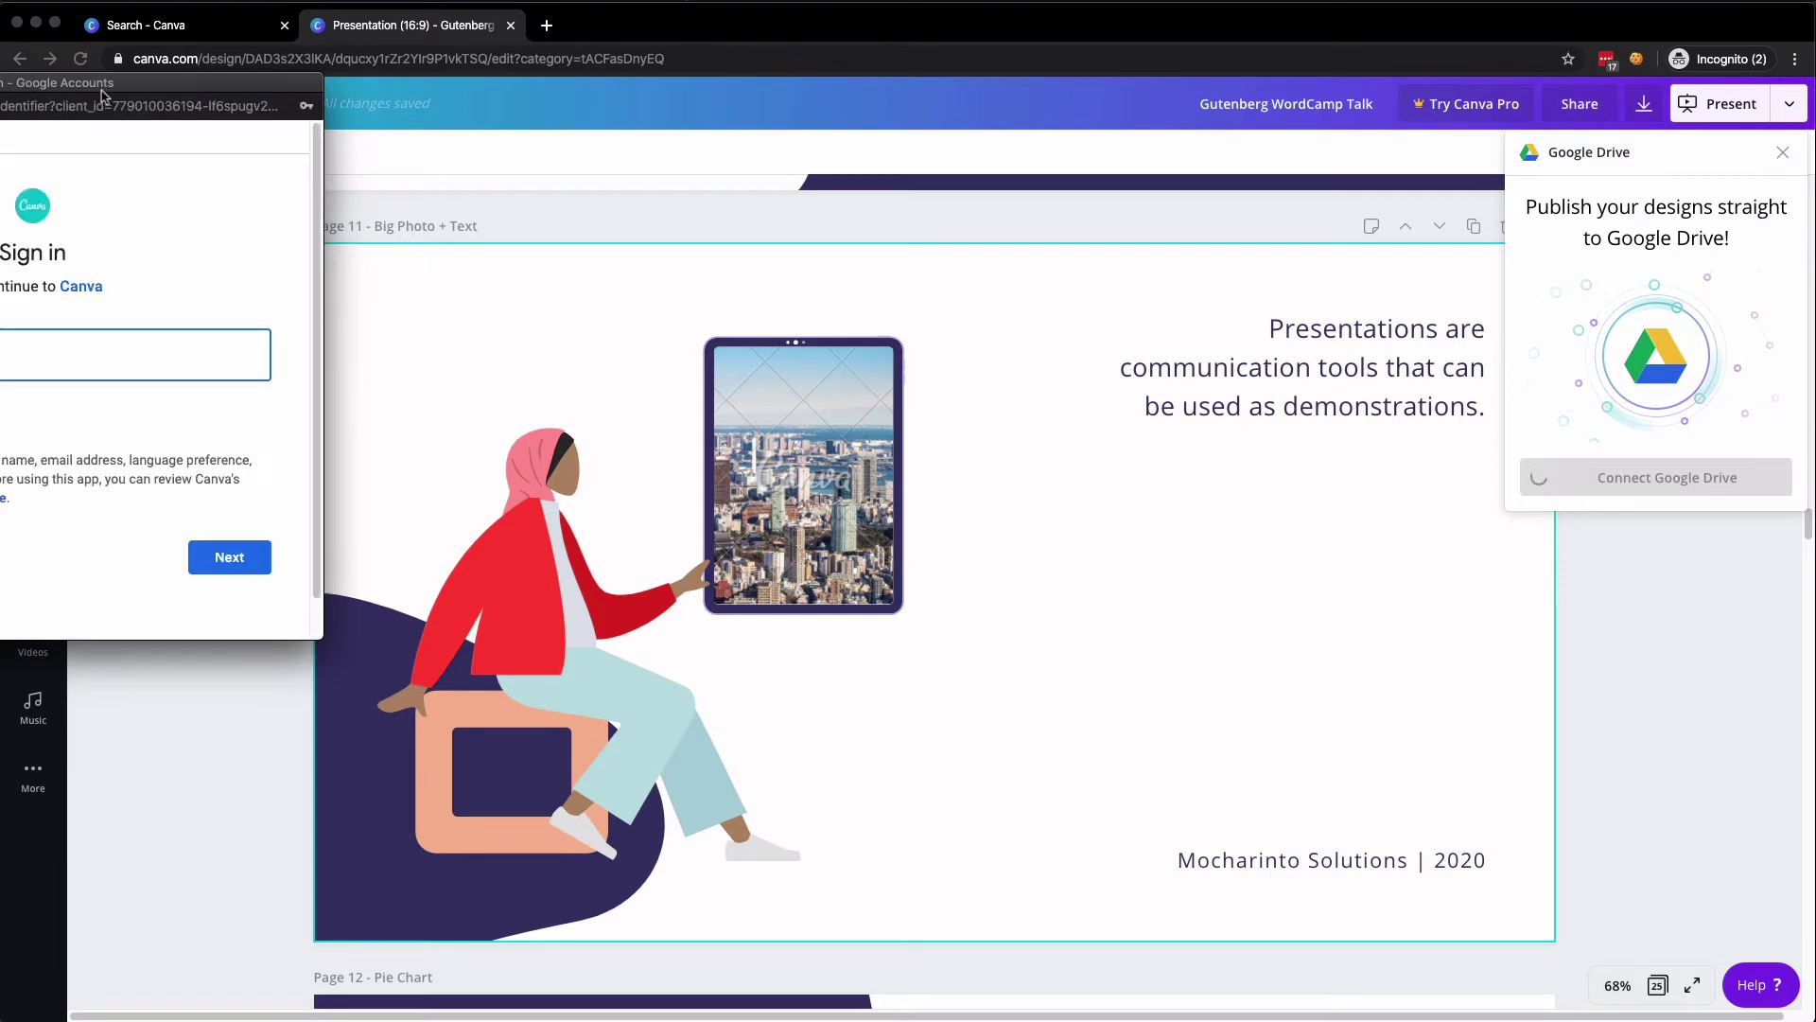
pyautogui.moveTo(101, 83); pyautogui.dragTo(638, 149)
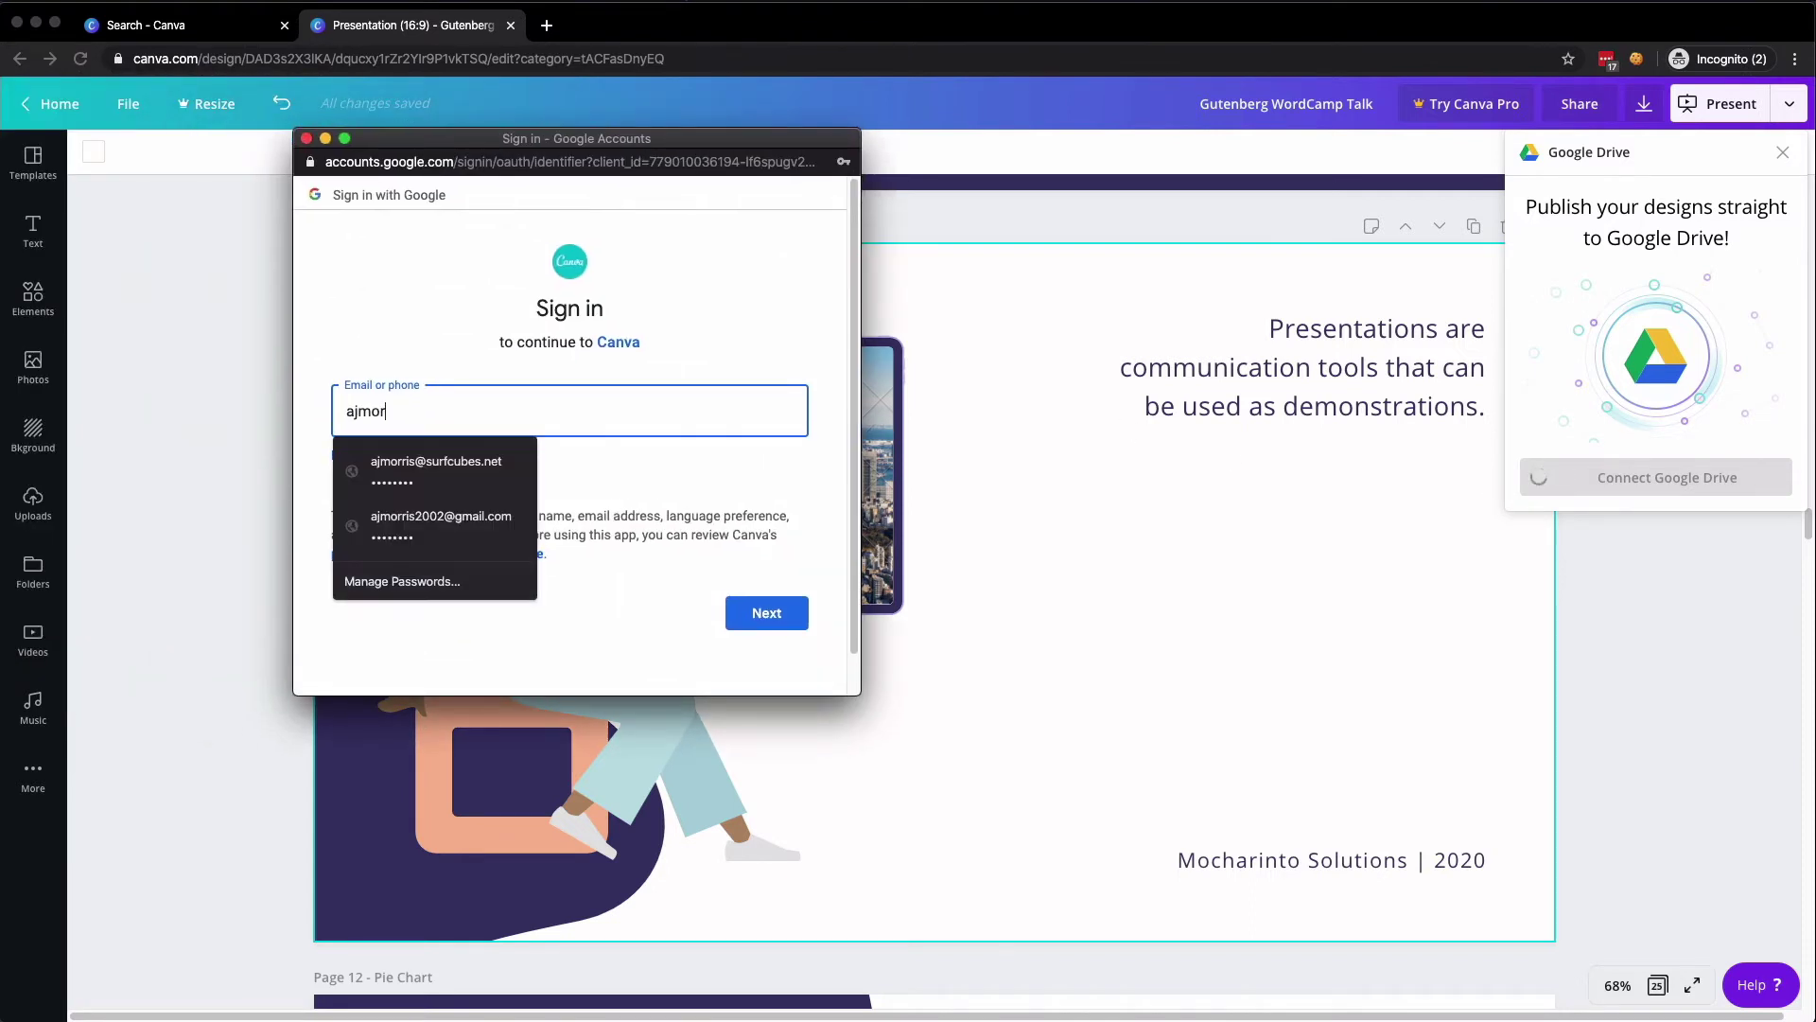
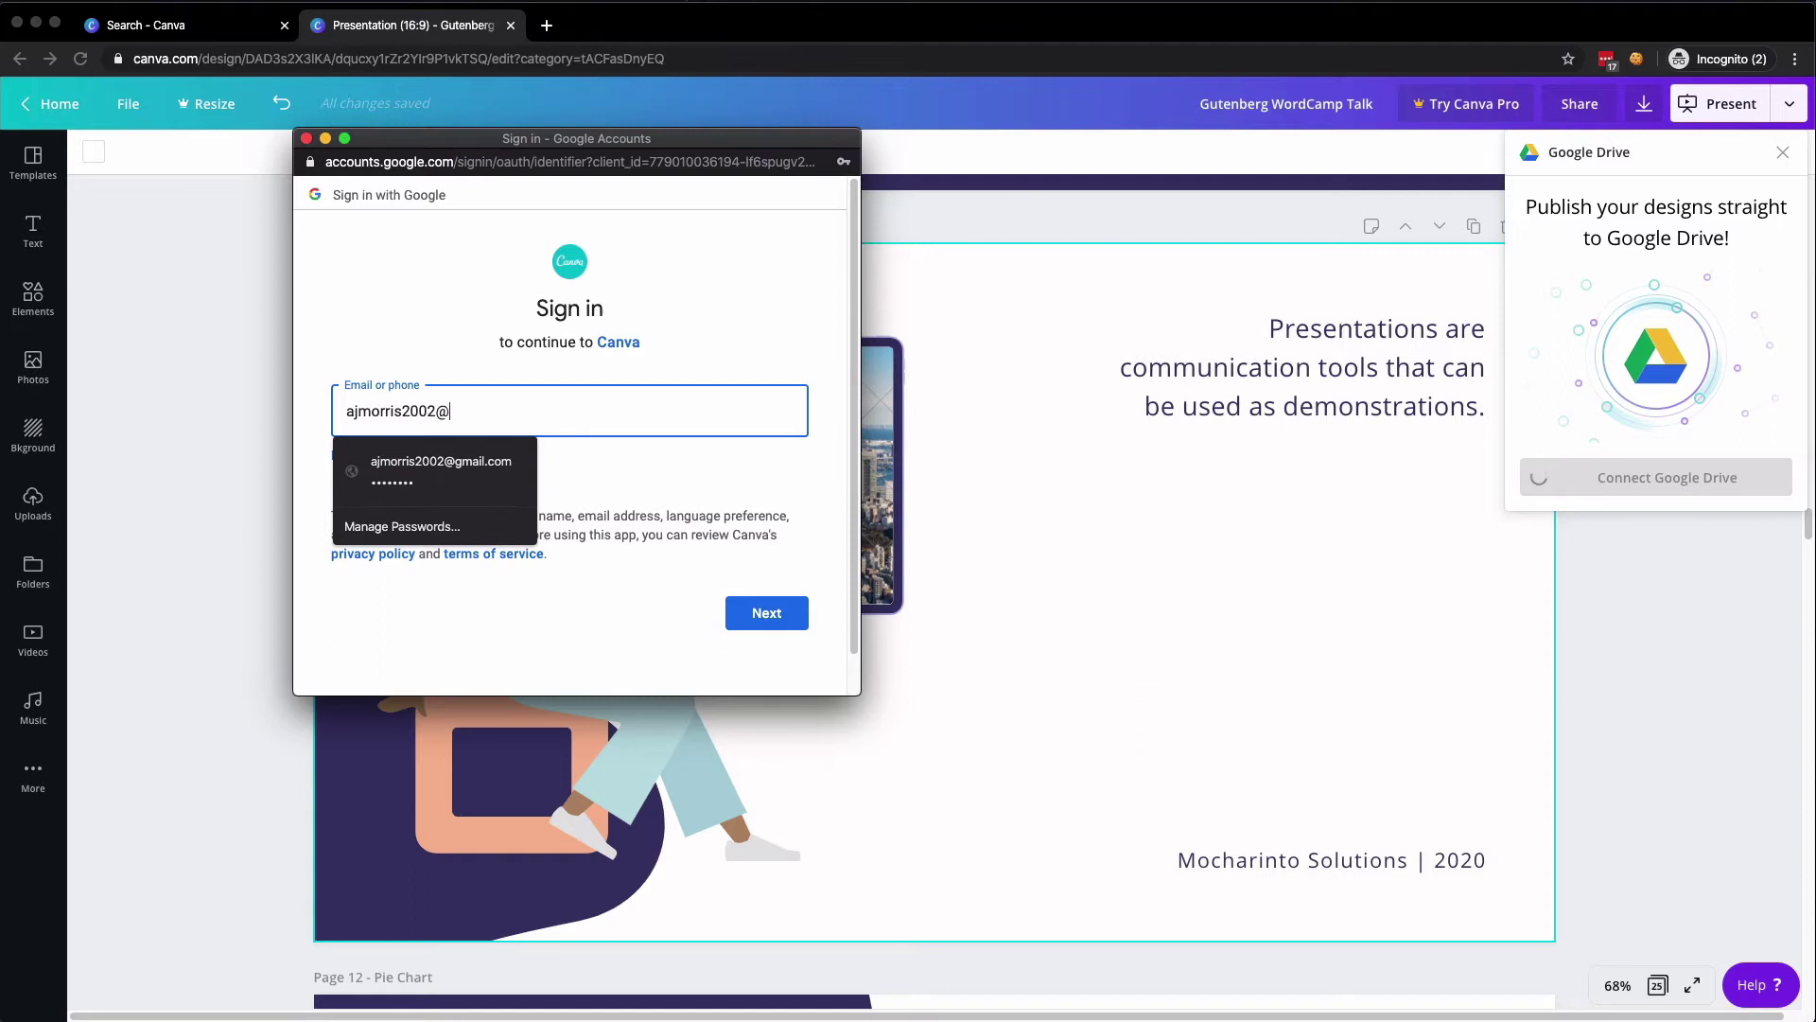
pyautogui.click(781, 613)
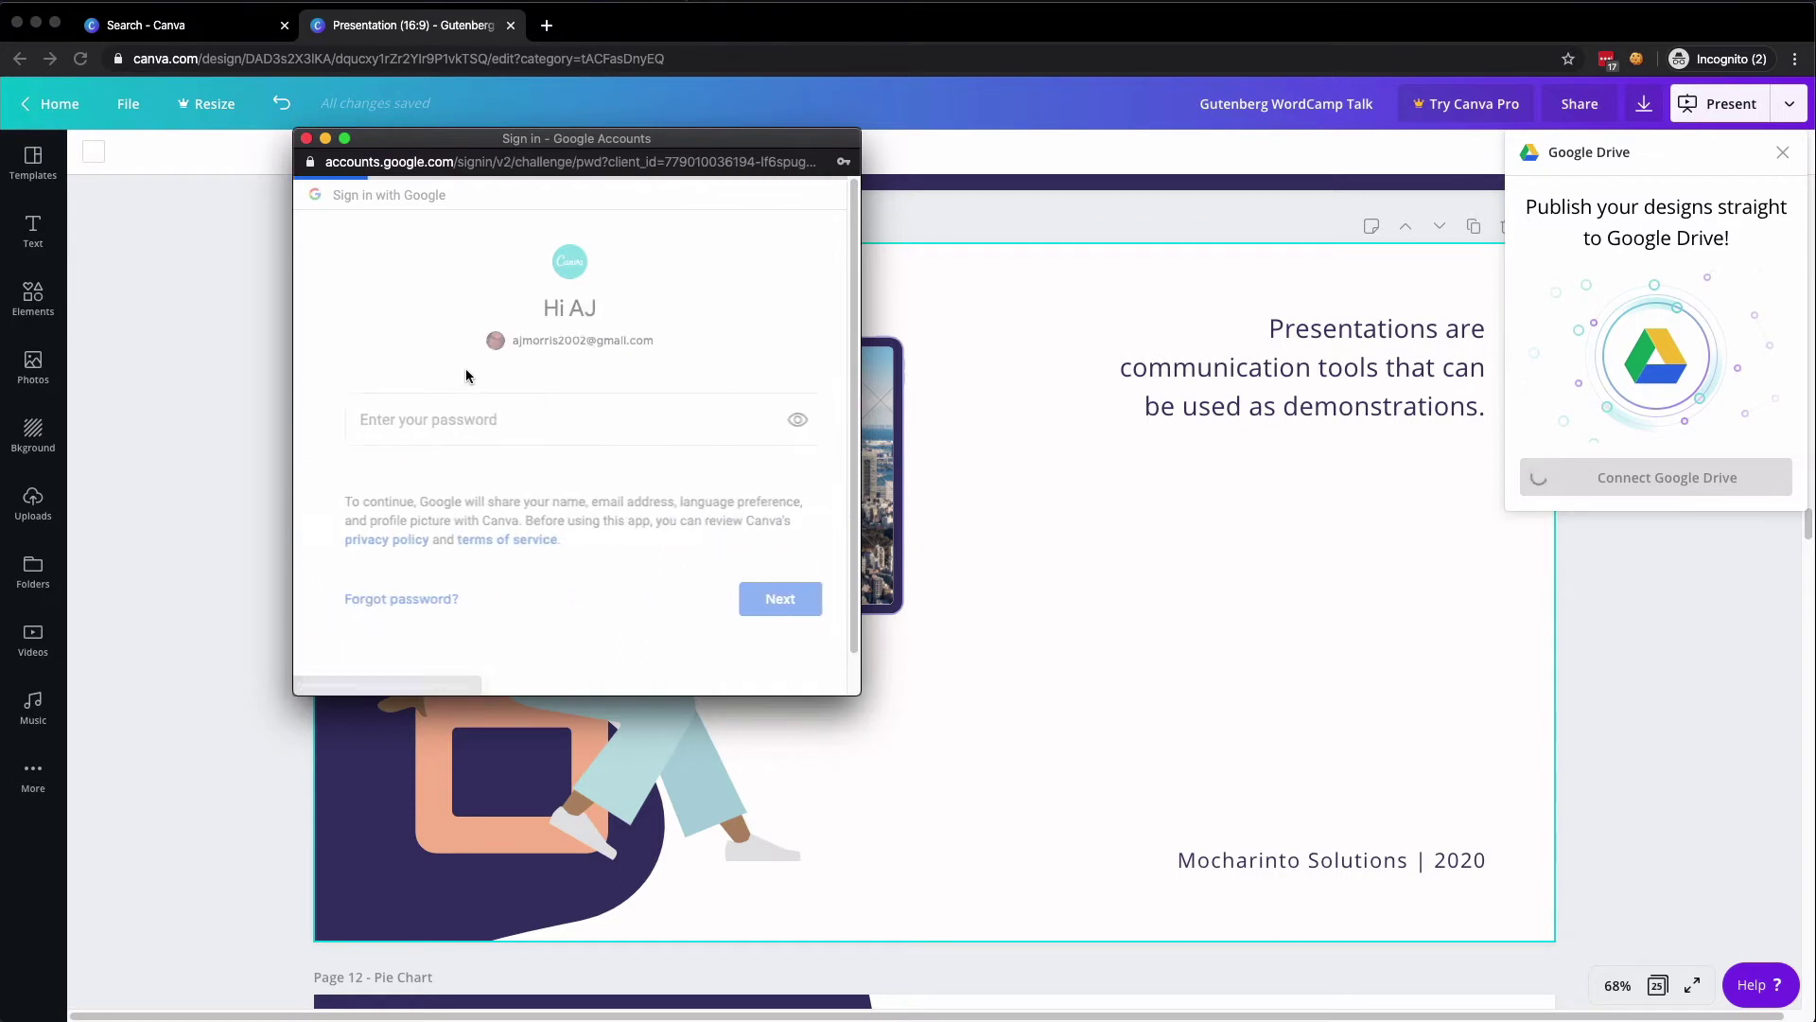
pyautogui.write('••••••••')
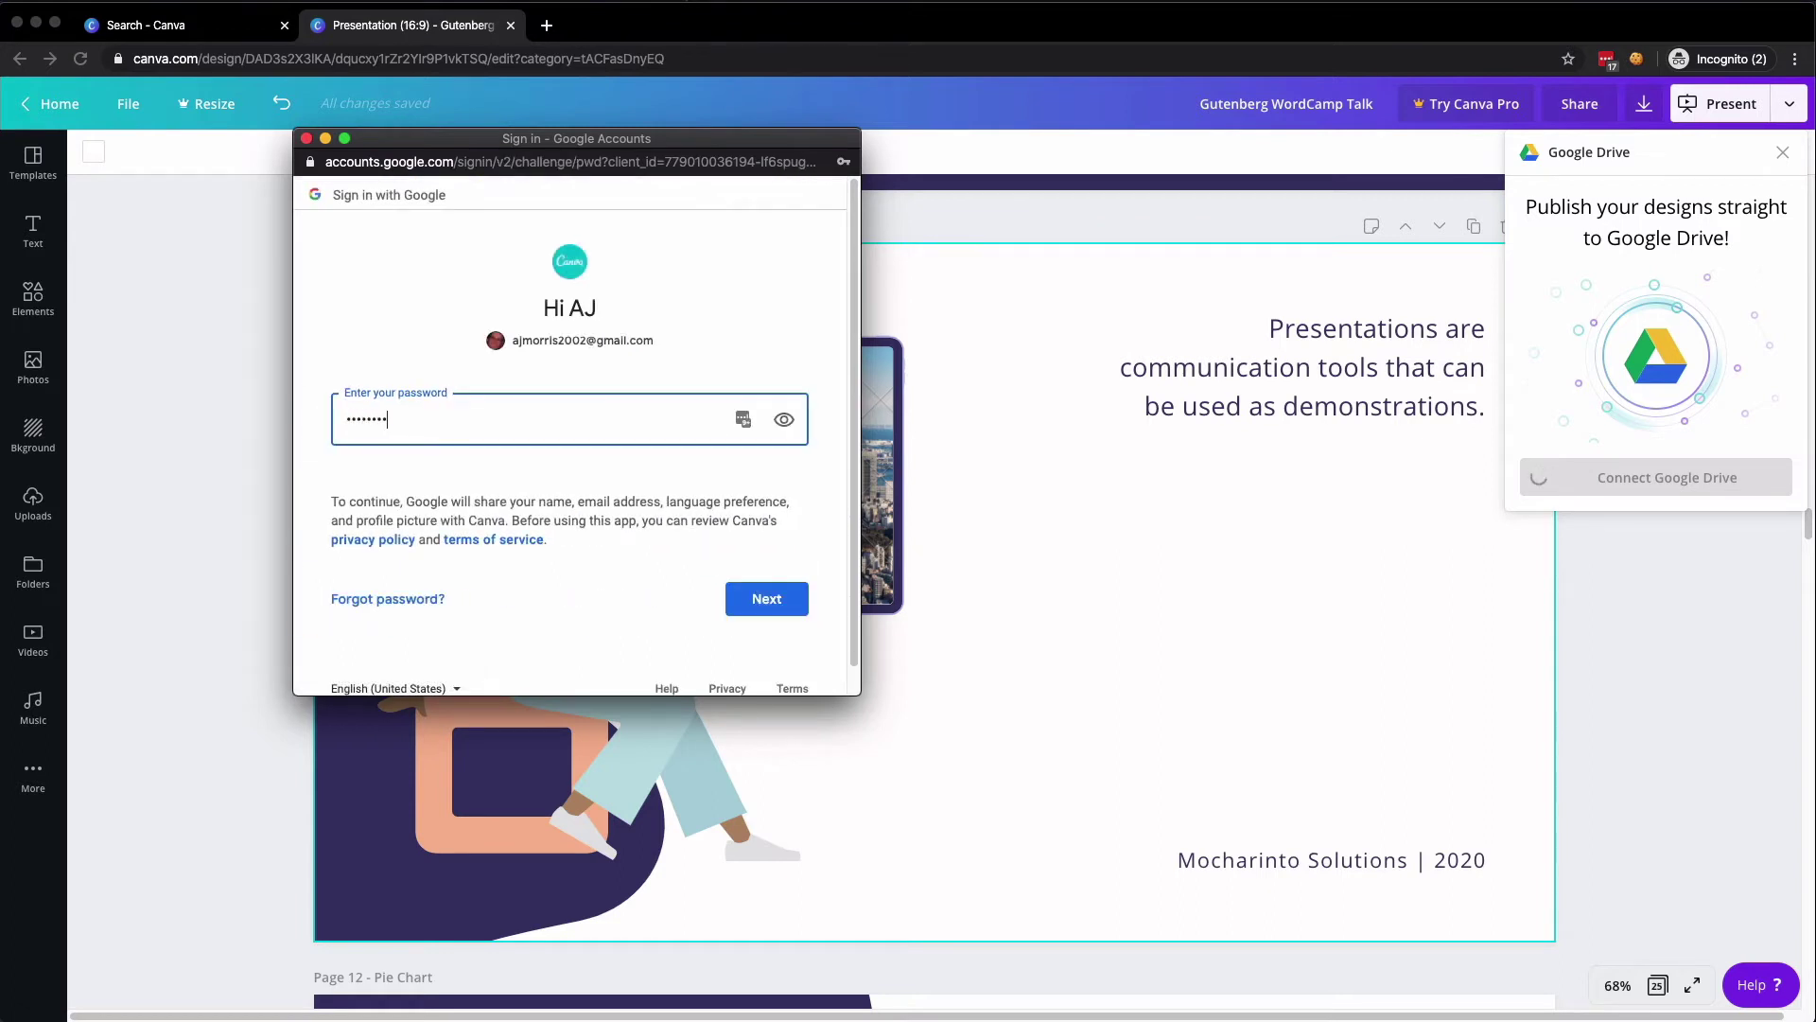
pyautogui.click(797, 596)
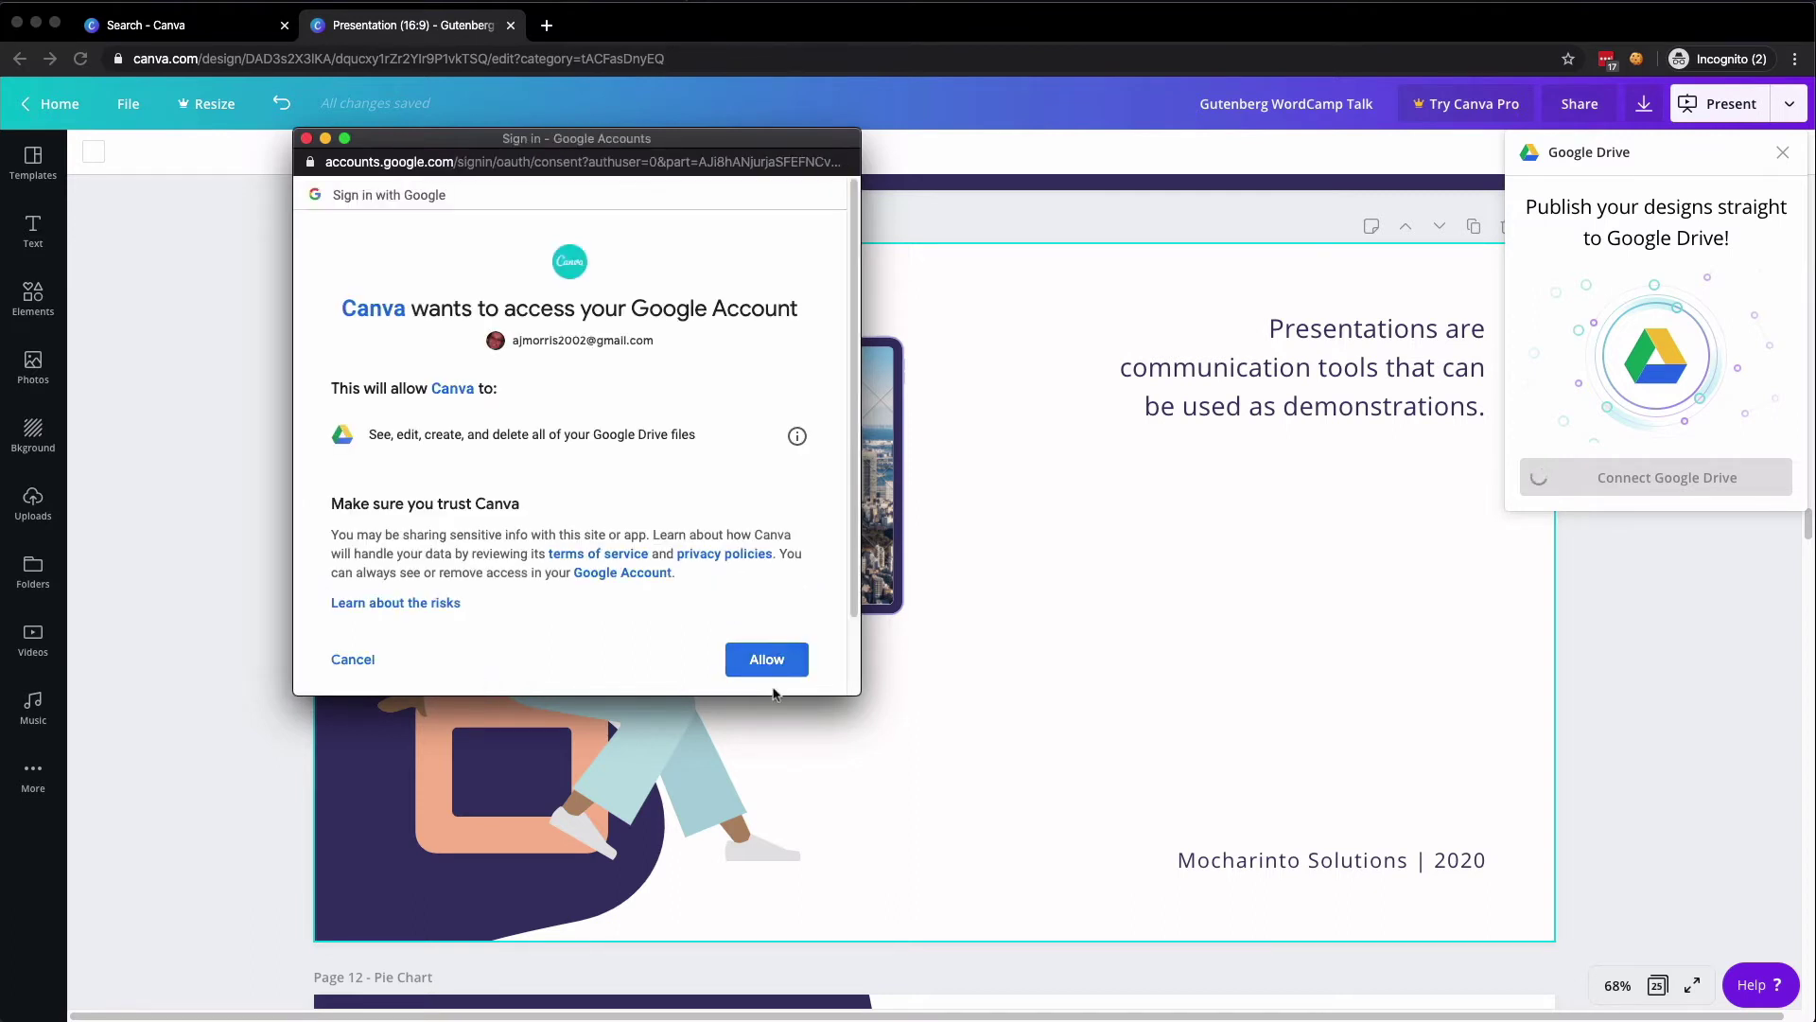
pyautogui.click(766, 659)
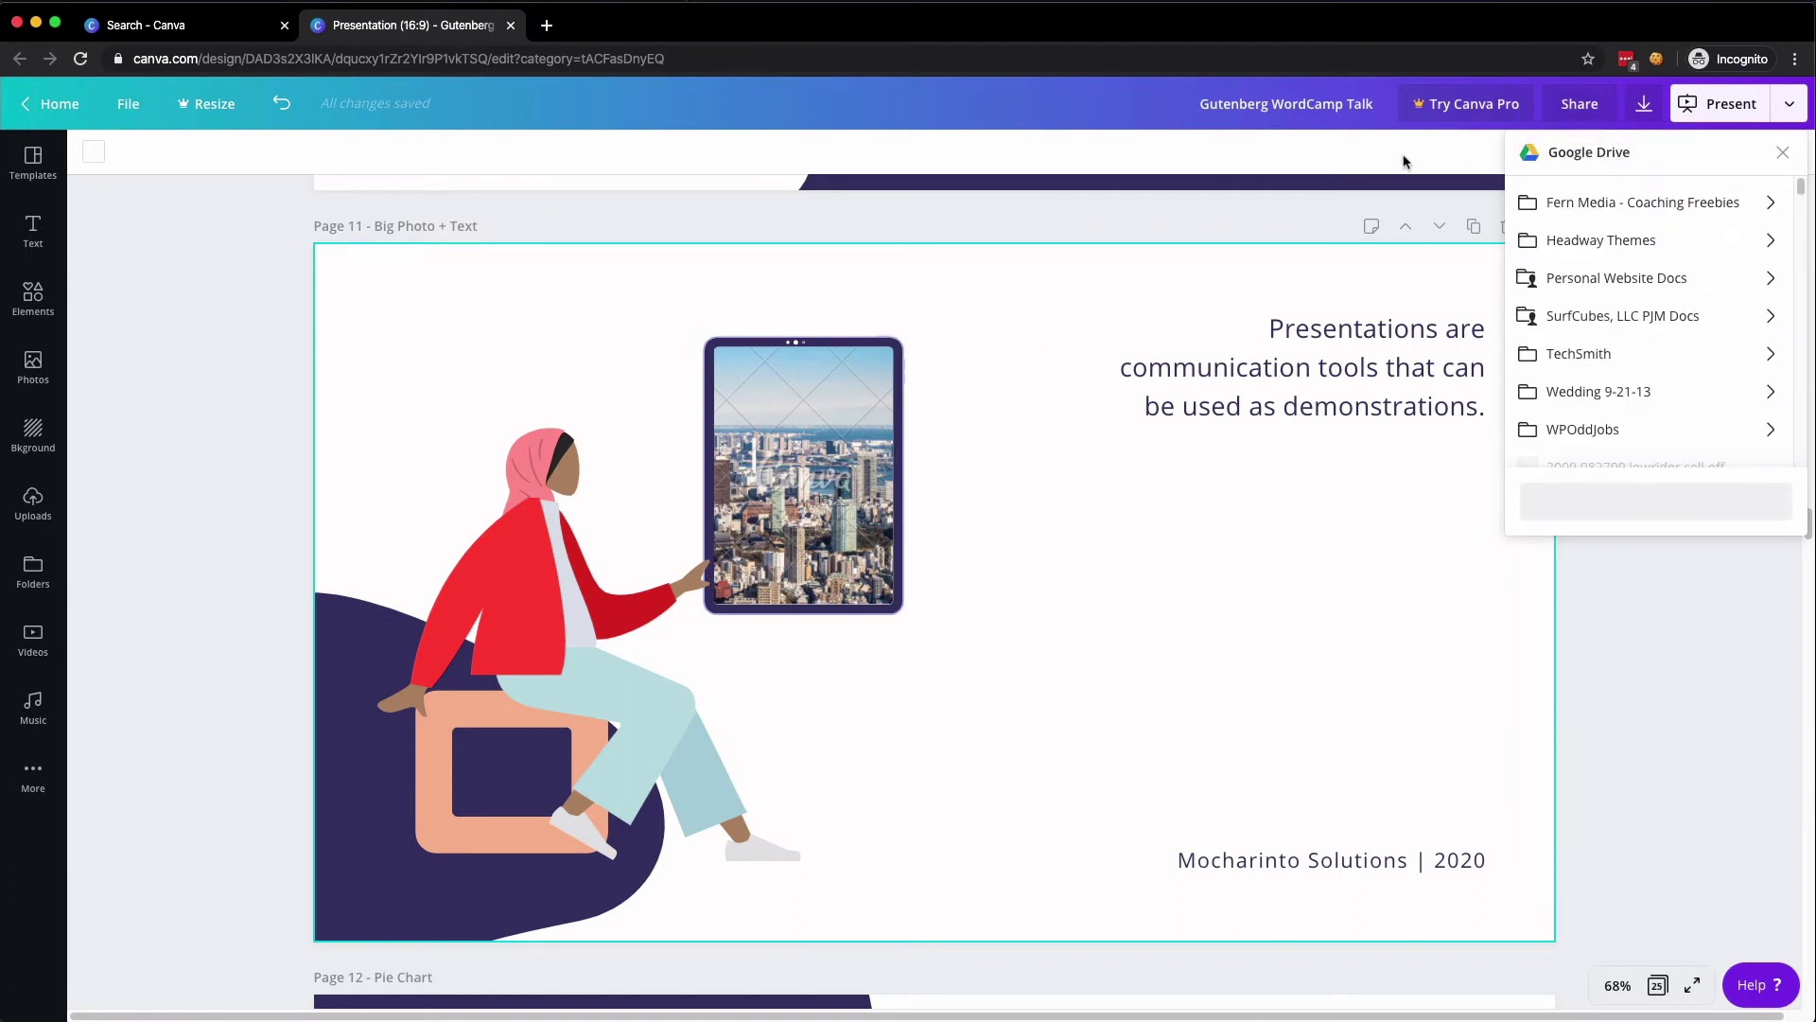
# - Target the Headway Themes folder and set the file type to Microsoft PowerPoint
pyautogui.click(1606, 248)
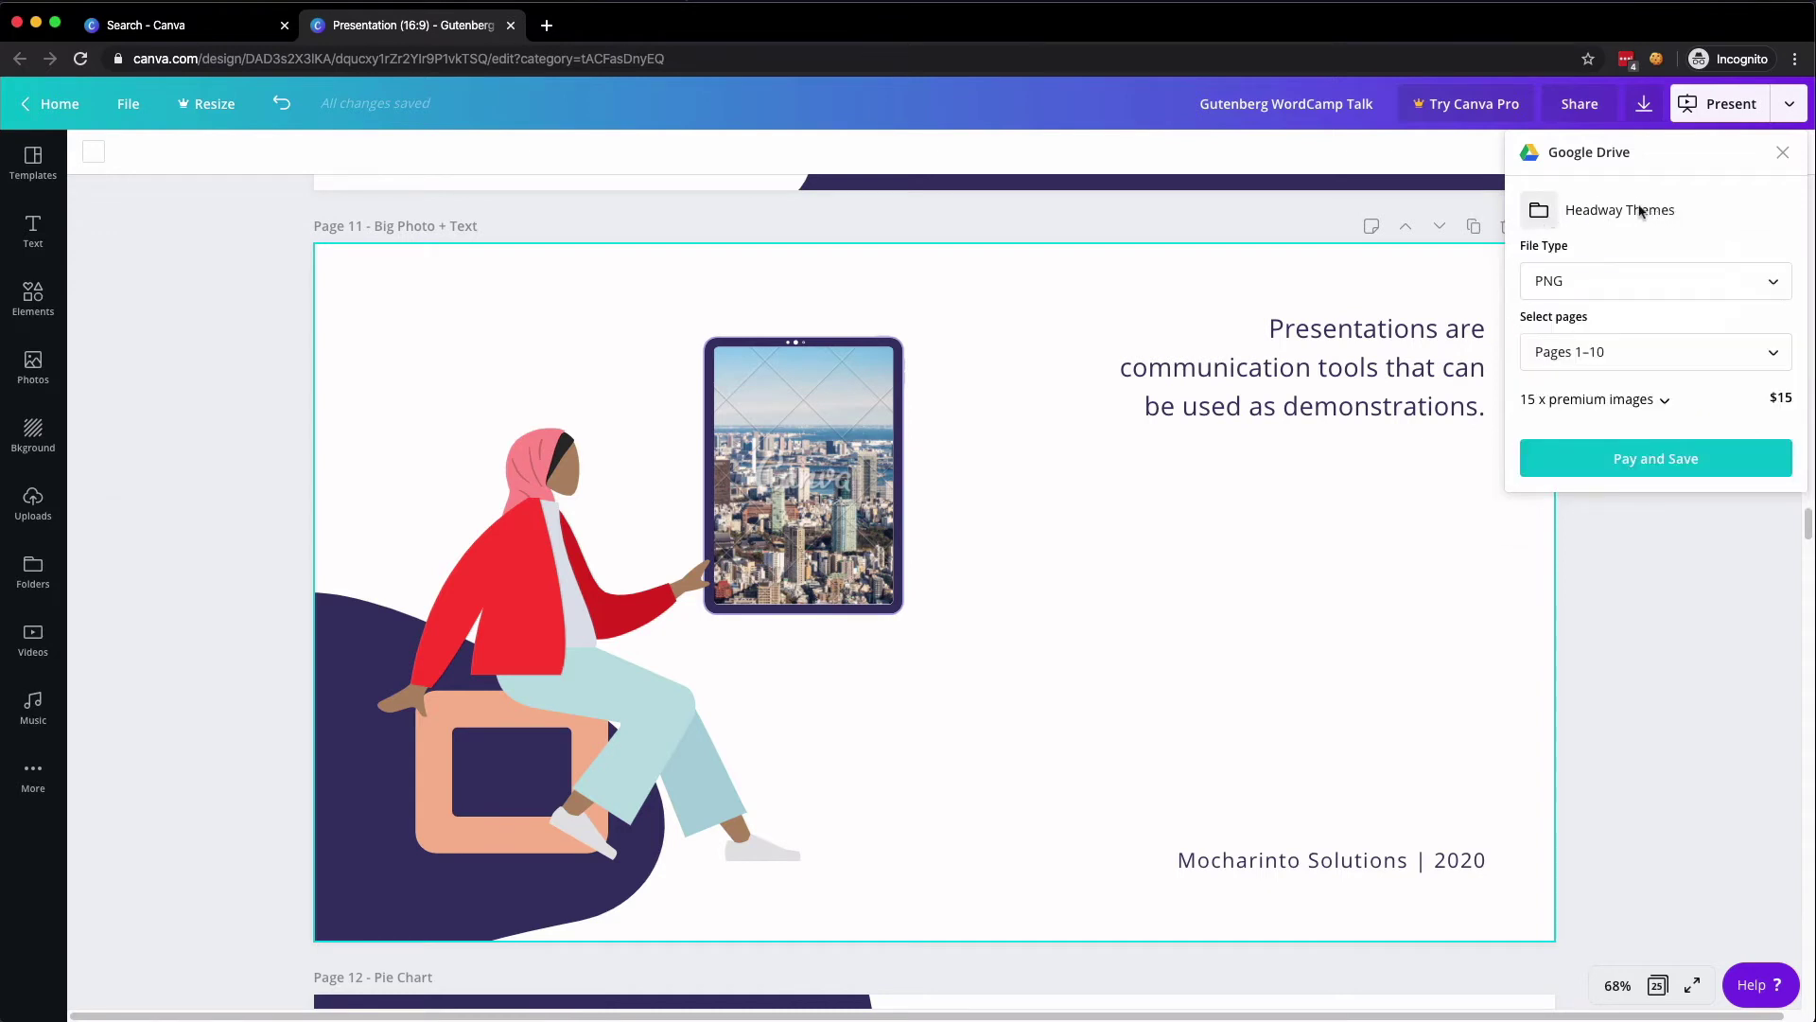
pyautogui.click(1583, 291)
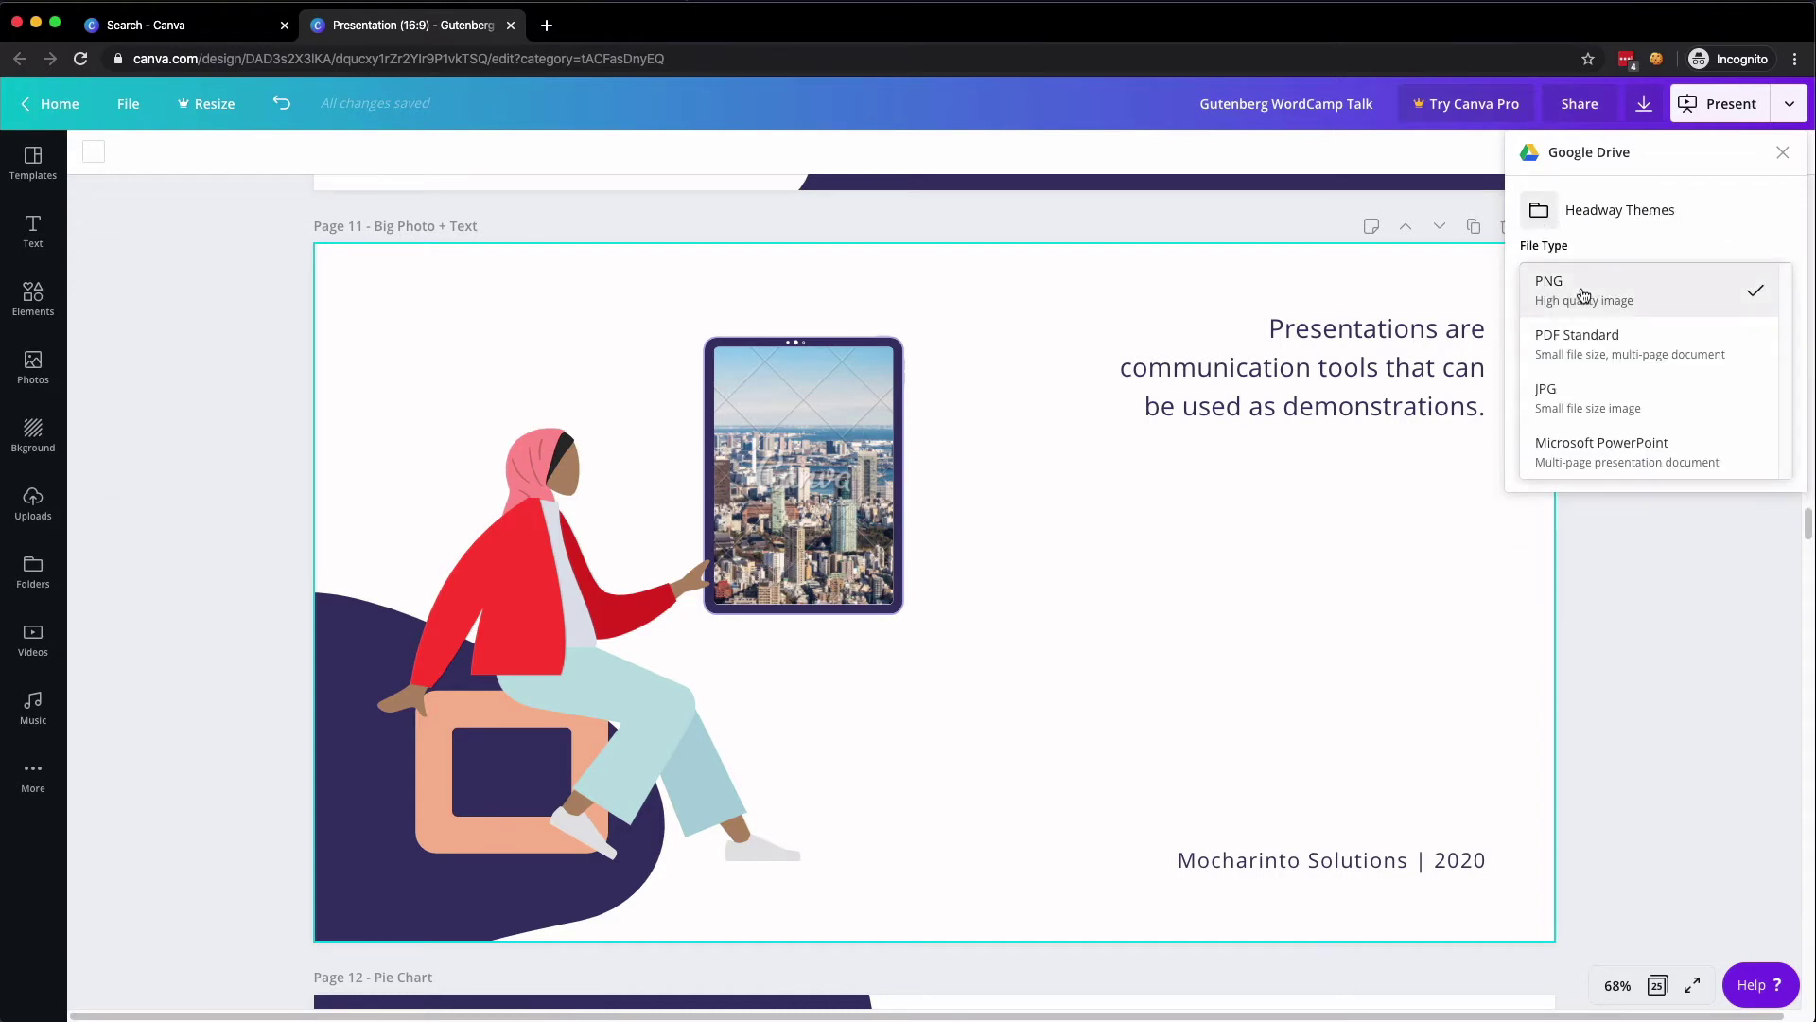
pyautogui.click(1608, 282)
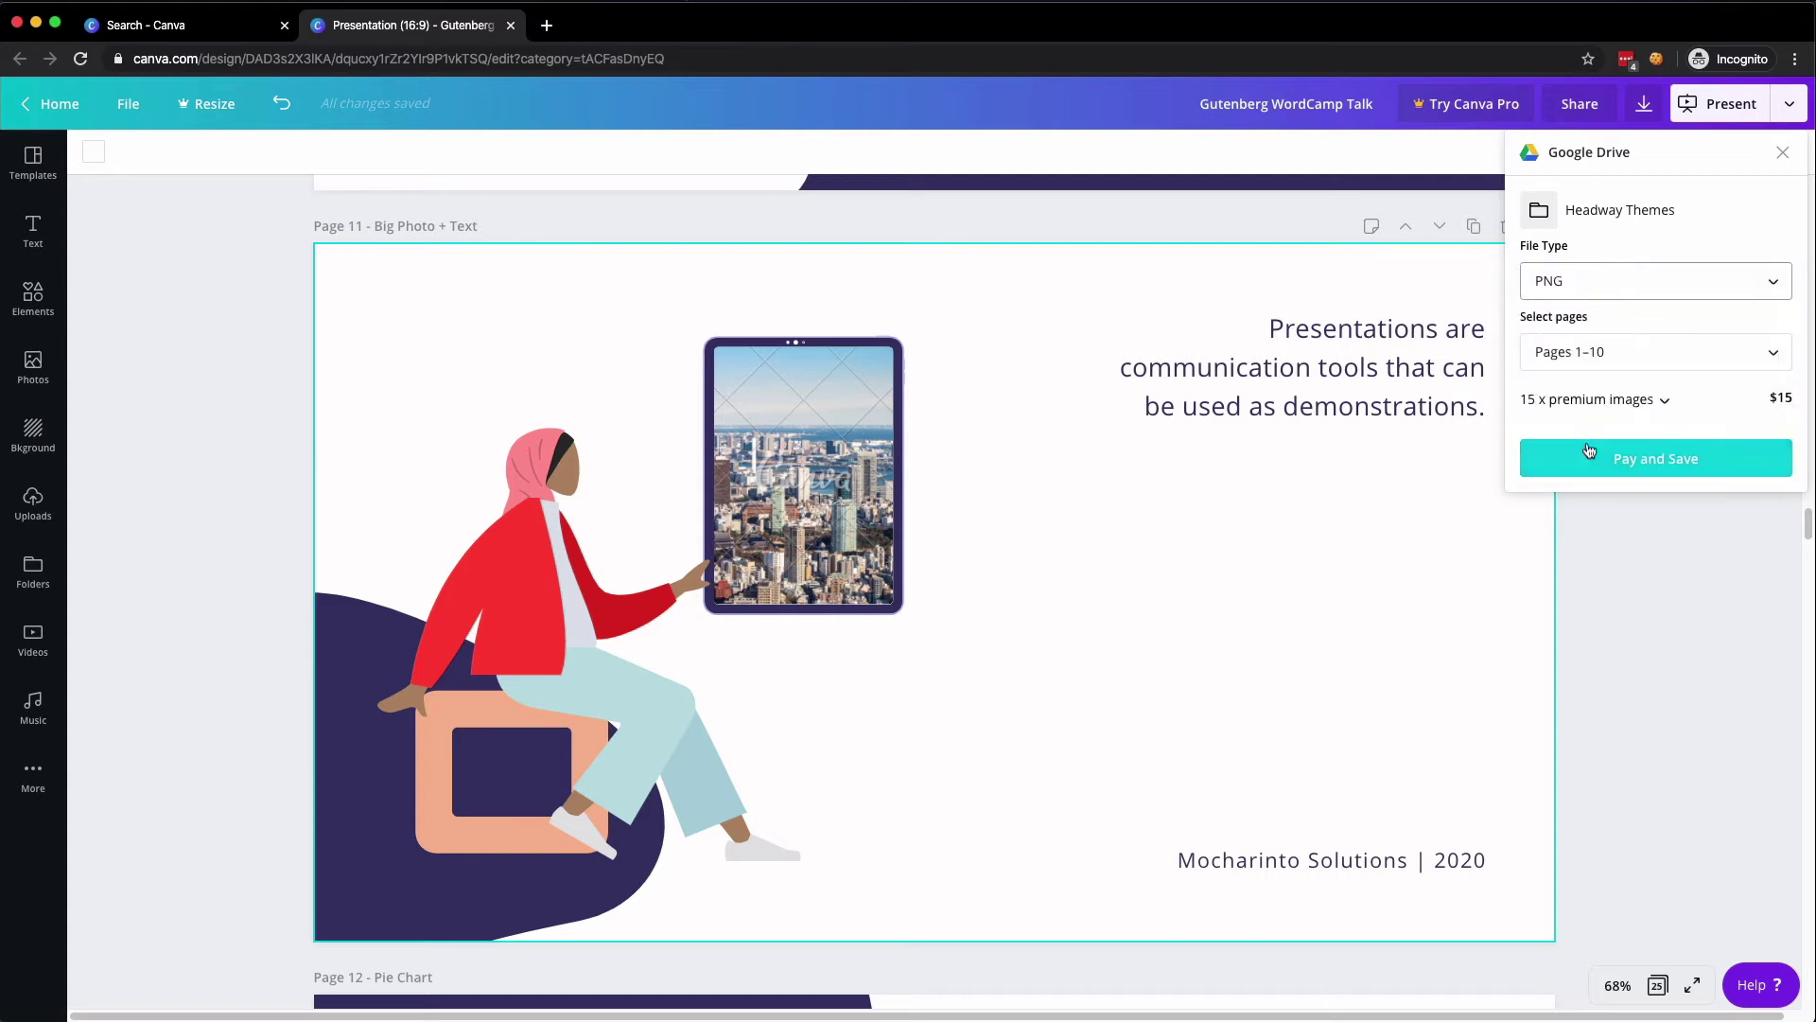
pyautogui.click(1629, 285)
pyautogui.click(1602, 449)
# - Close the Google Drive save panel and show the cover background's colour options, dismissing the Canva Pro offer
pyautogui.click(1783, 155)
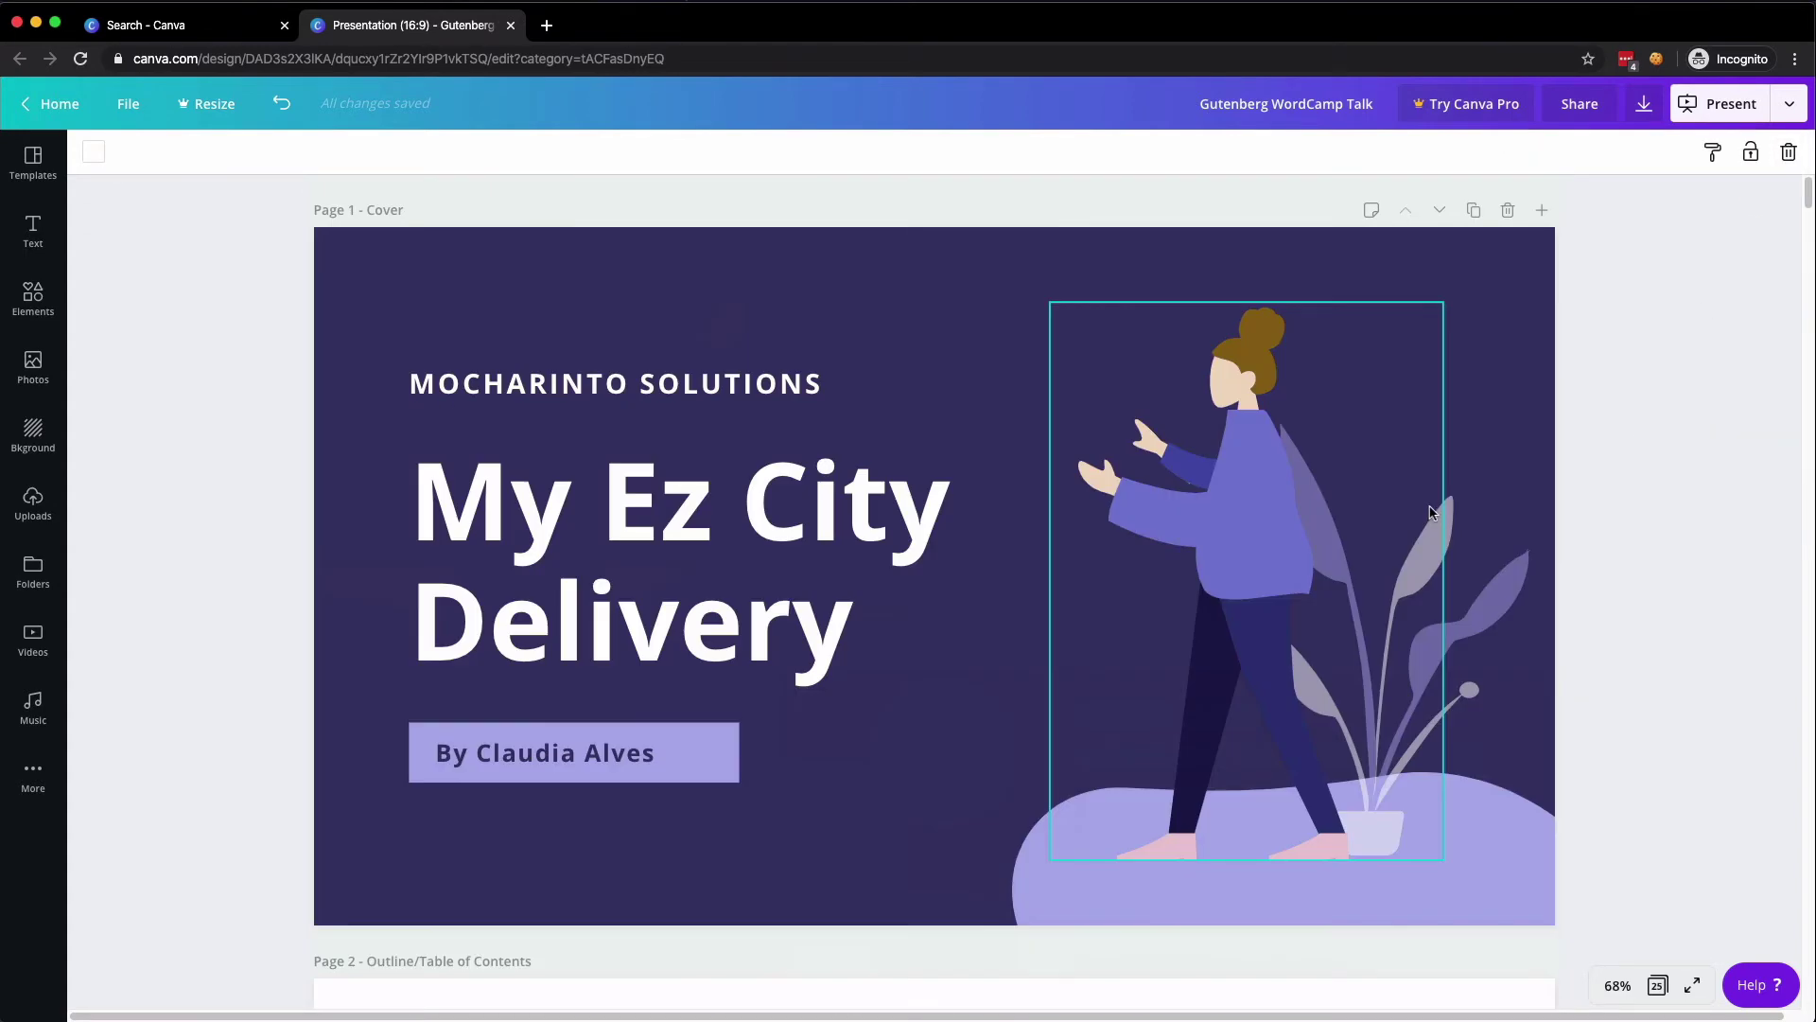
pyautogui.click(791, 293)
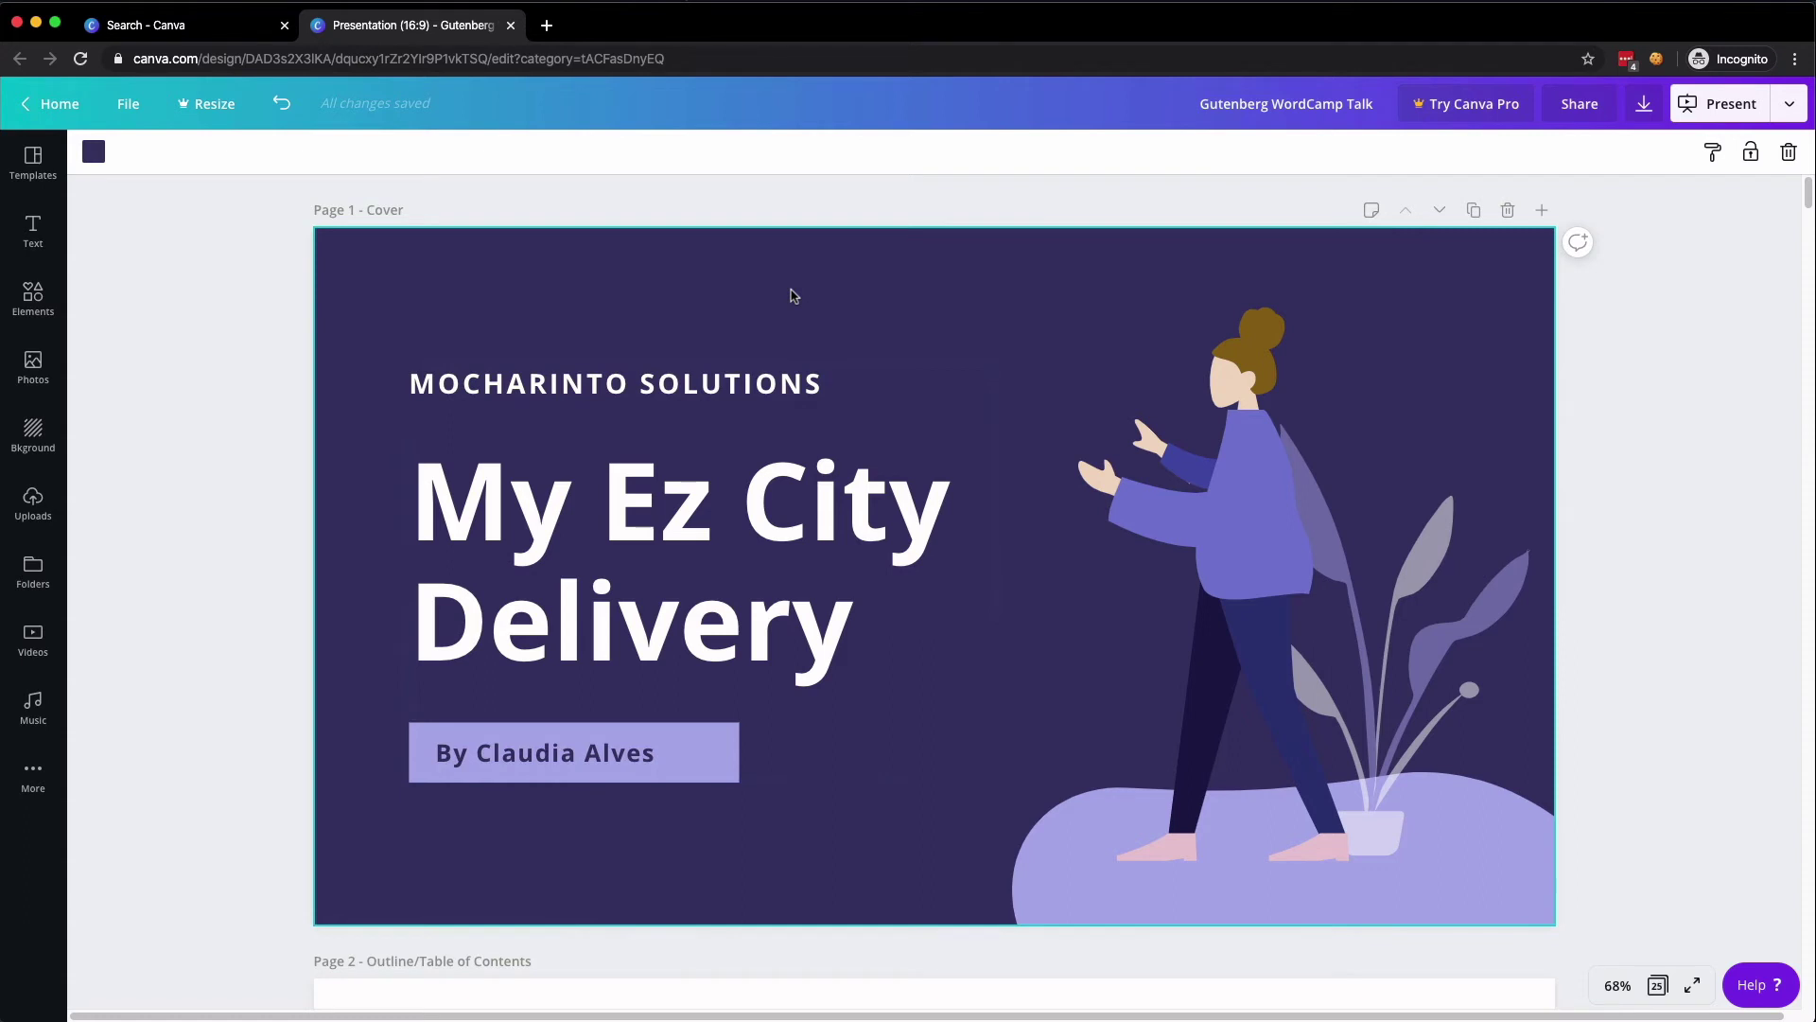
pyautogui.click(94, 152)
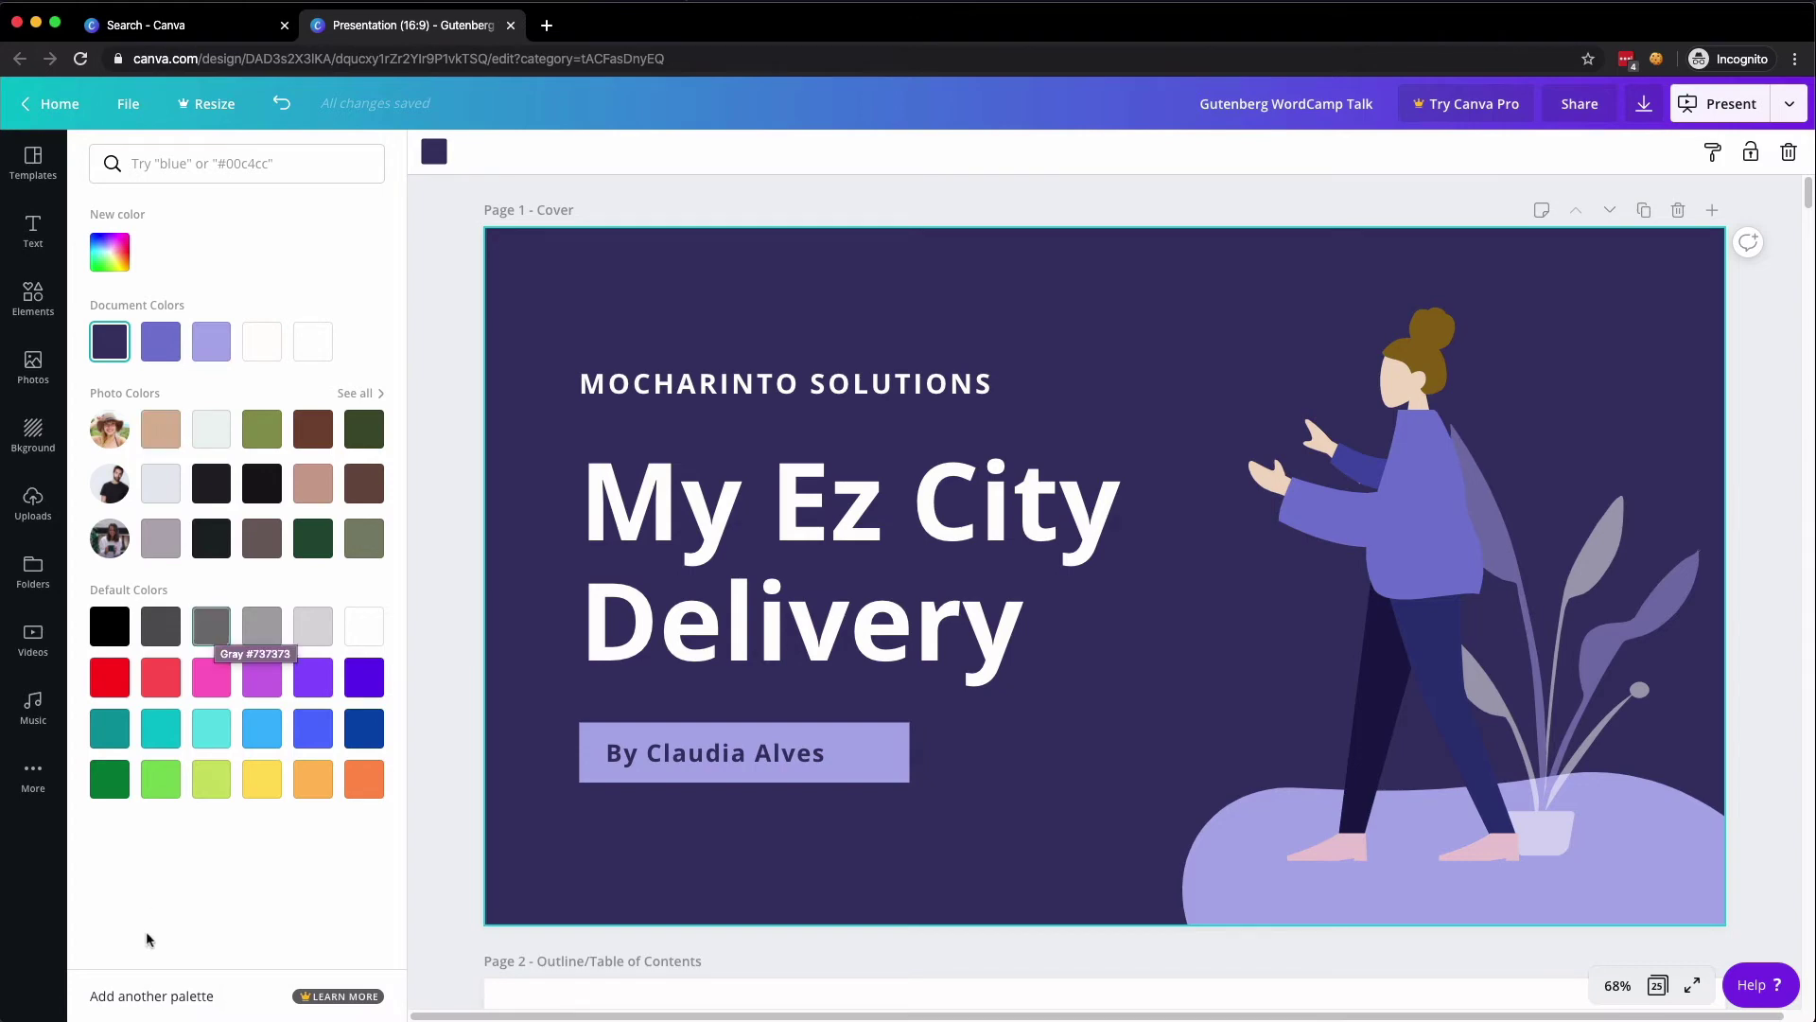
pyautogui.click(142, 995)
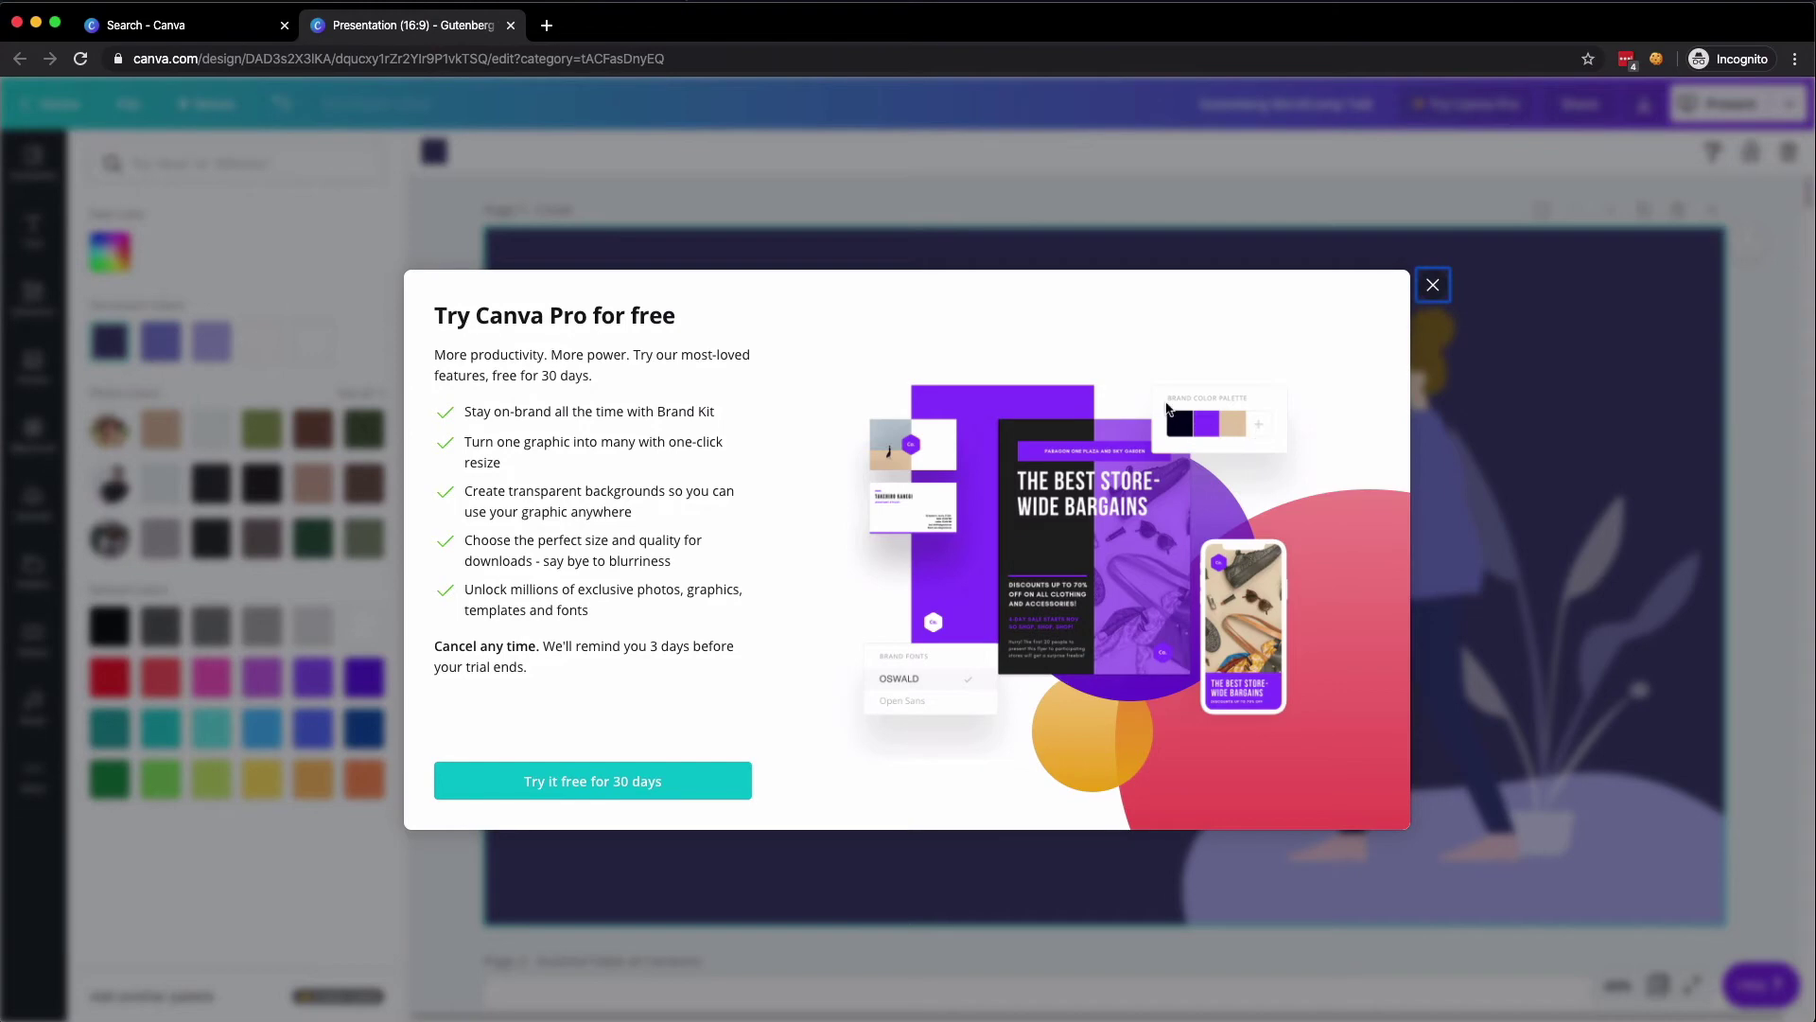
pyautogui.click(1433, 285)
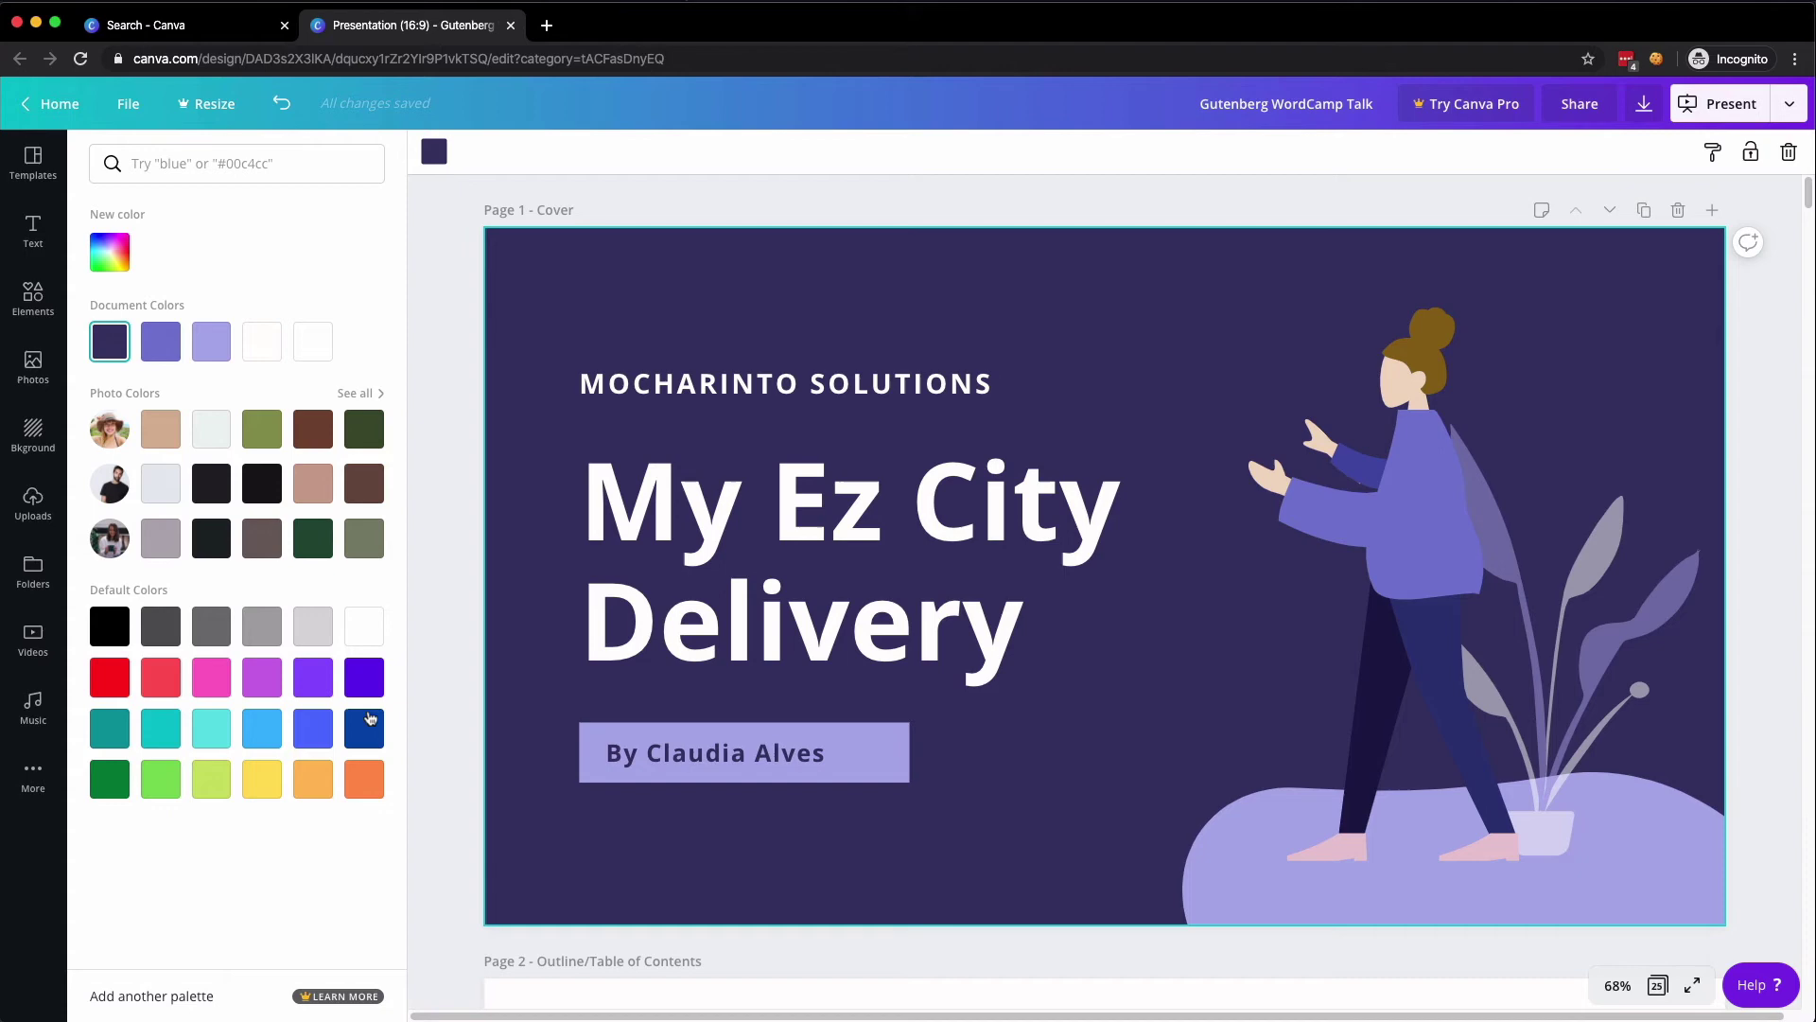
# - Make the cover slide's floor shape light cyan
pyautogui.click(364, 677)
pyautogui.click(1446, 508)
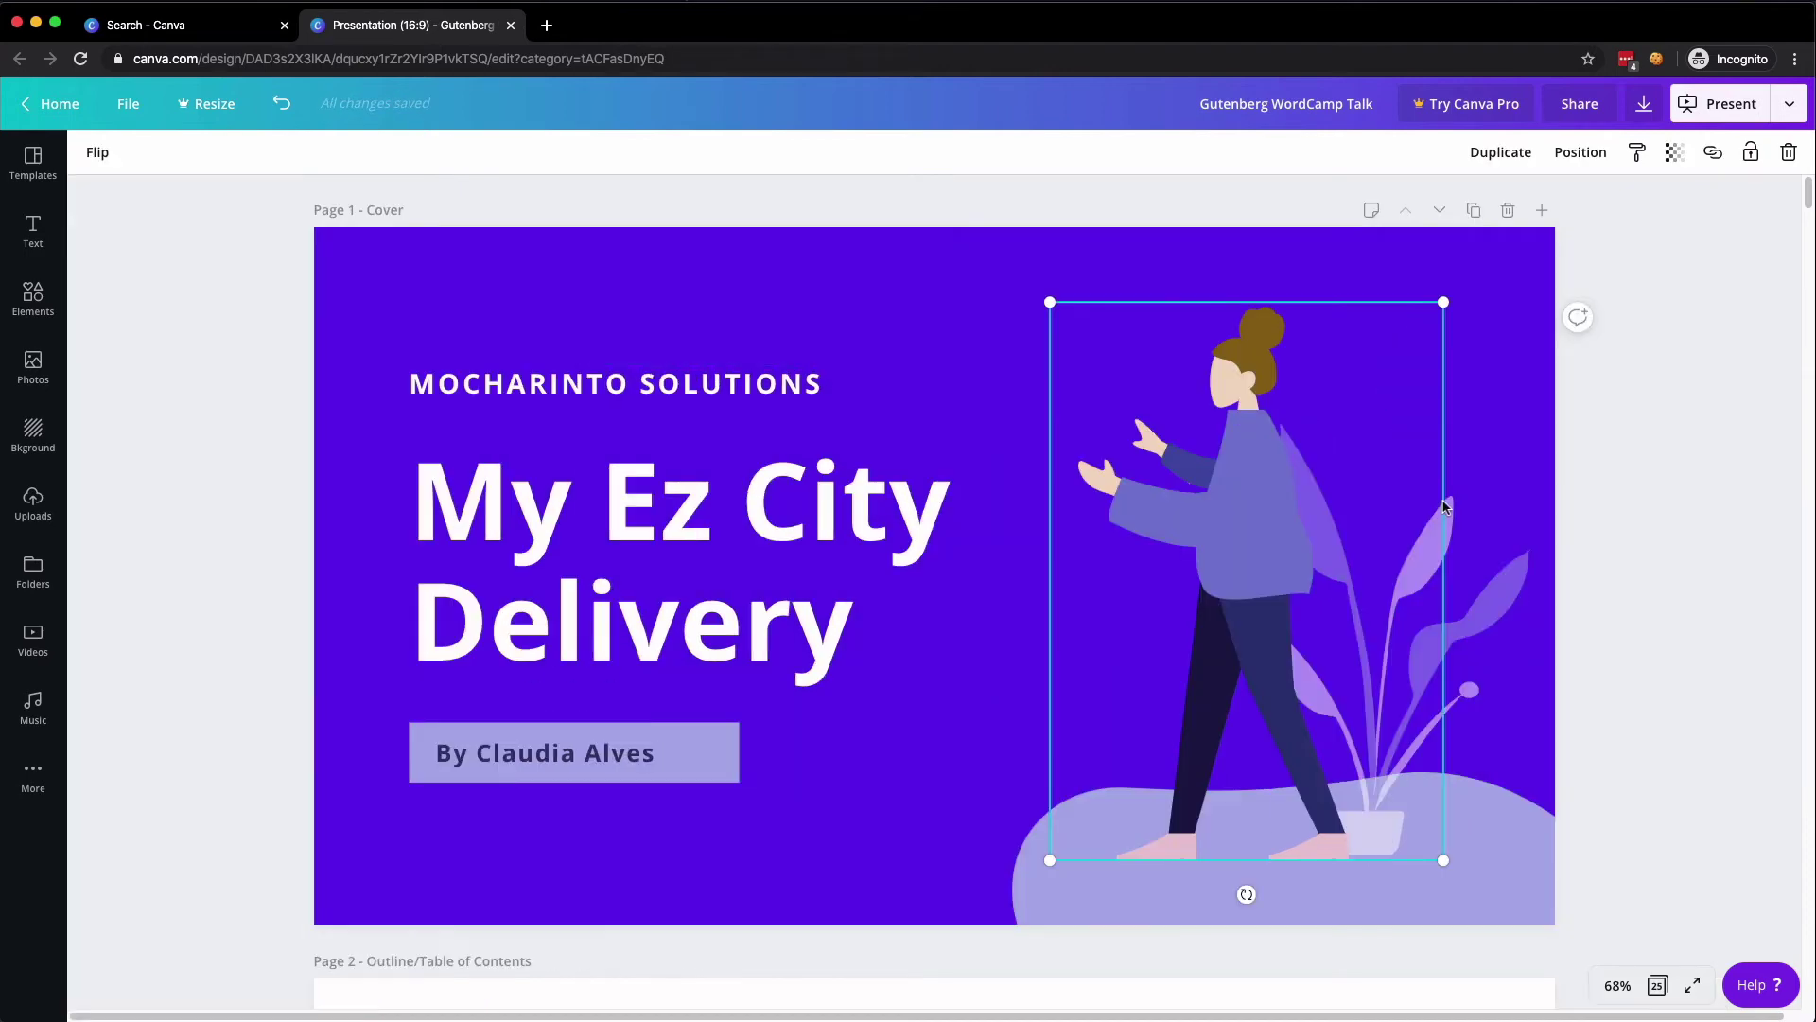
pyautogui.click(747, 762)
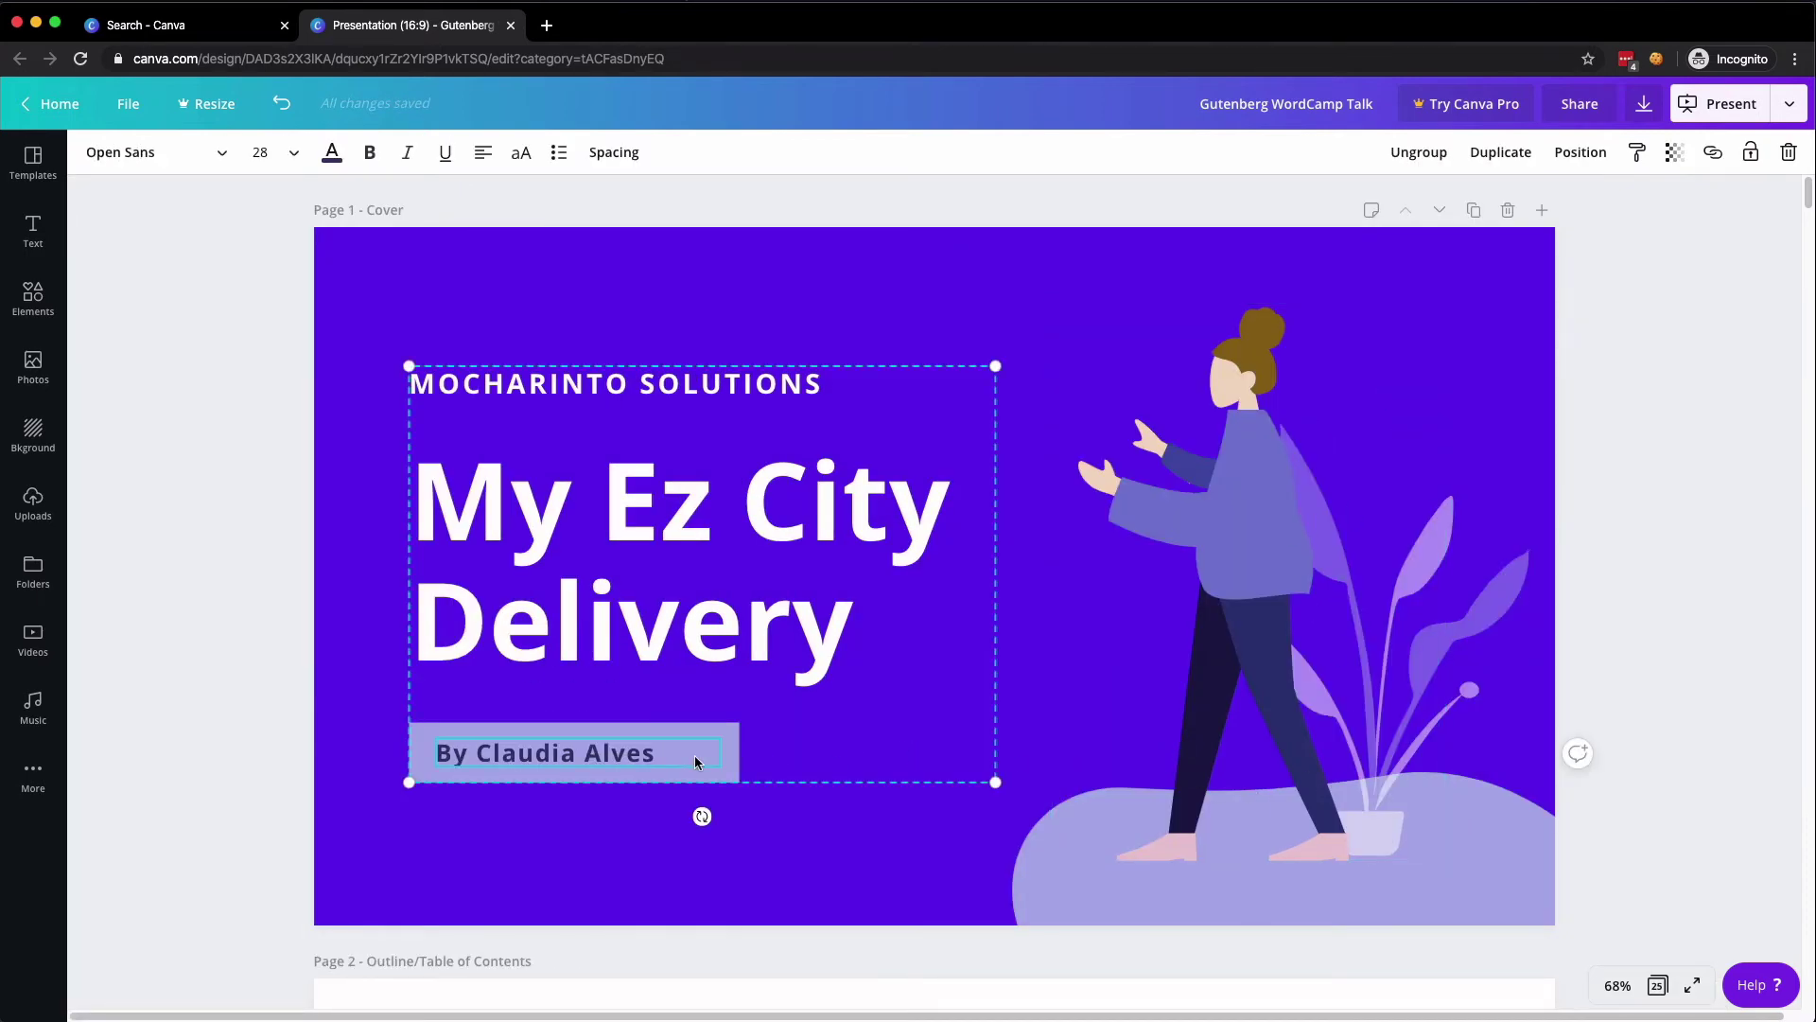
pyautogui.click(677, 859)
pyautogui.click(1074, 870)
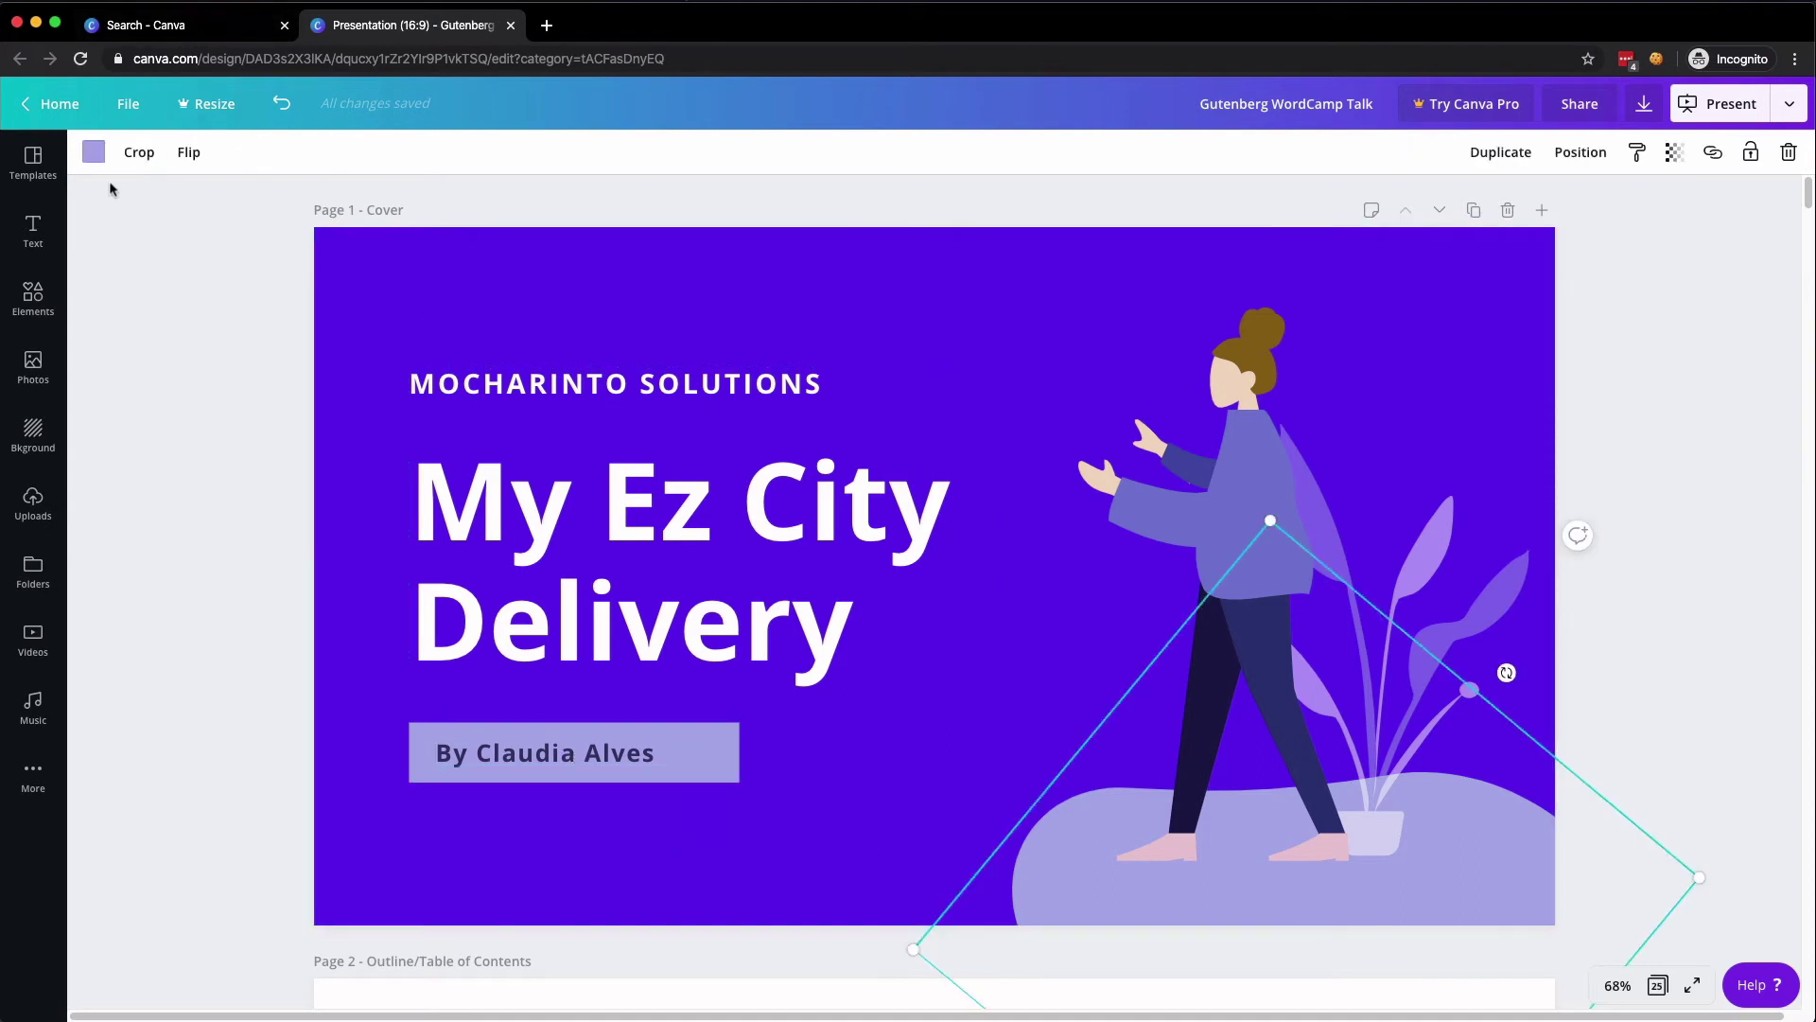
pyautogui.click(93, 151)
pyautogui.click(314, 728)
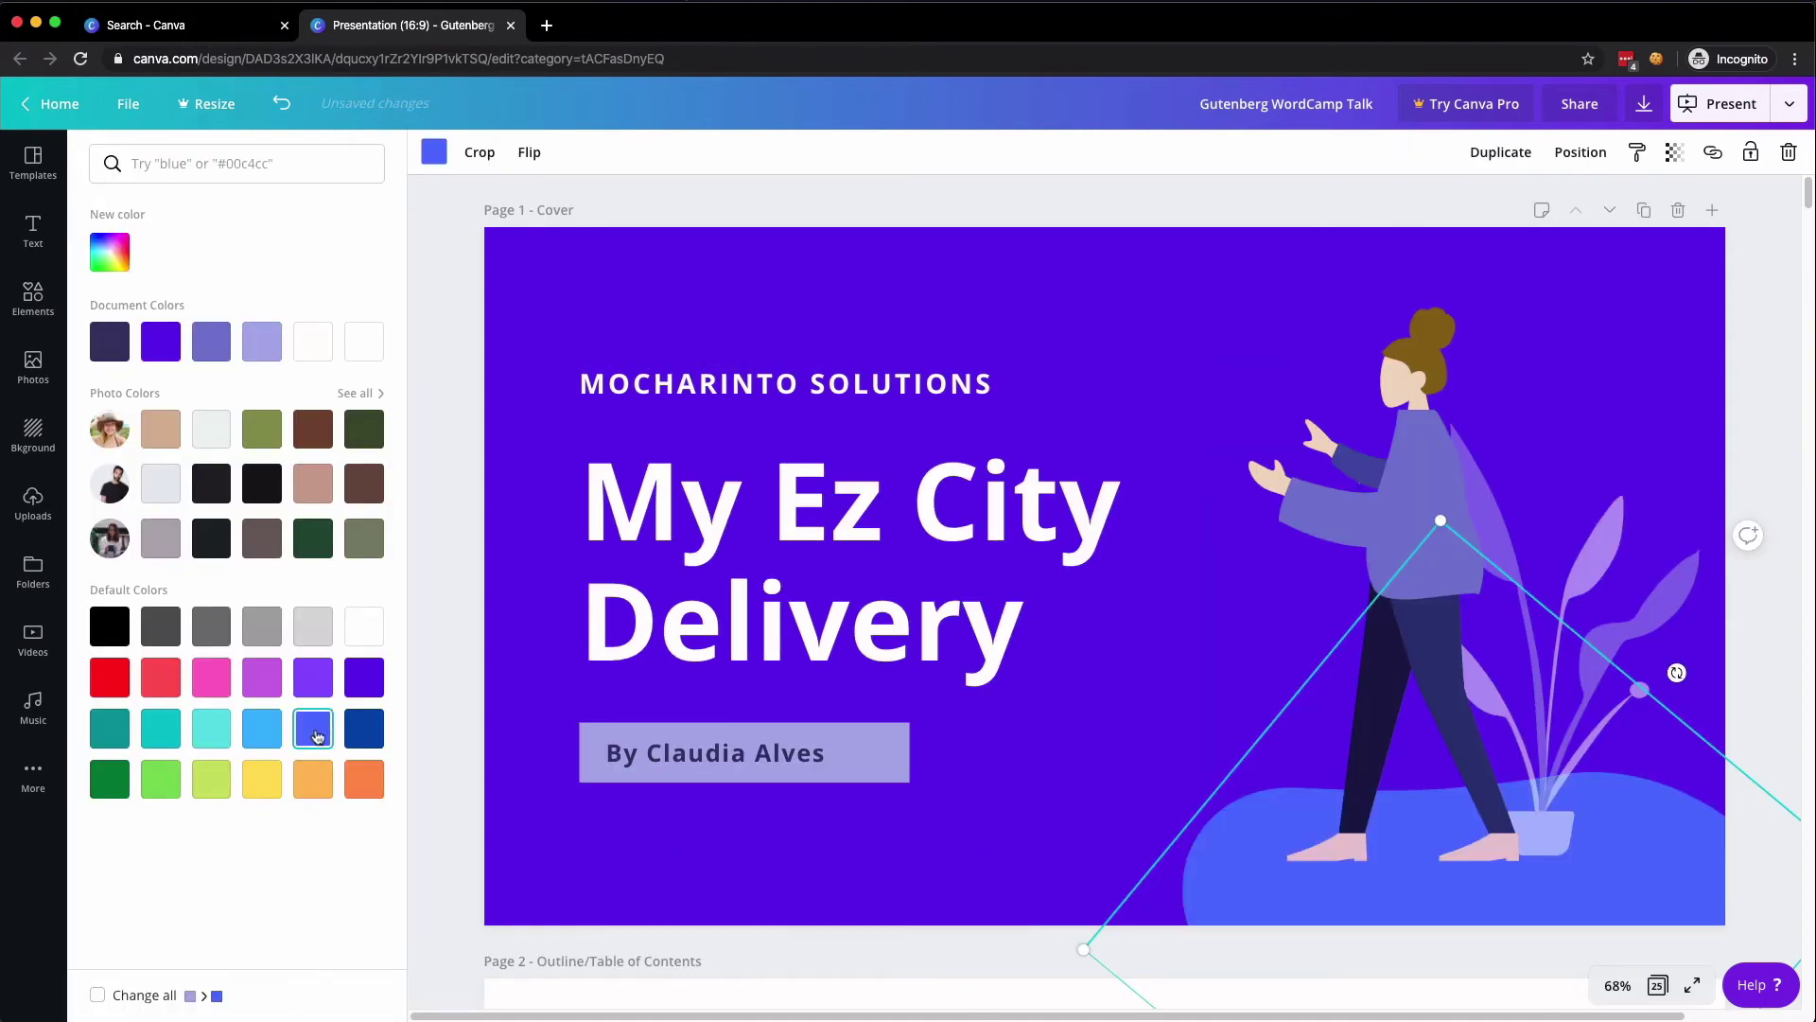
pyautogui.click(211, 728)
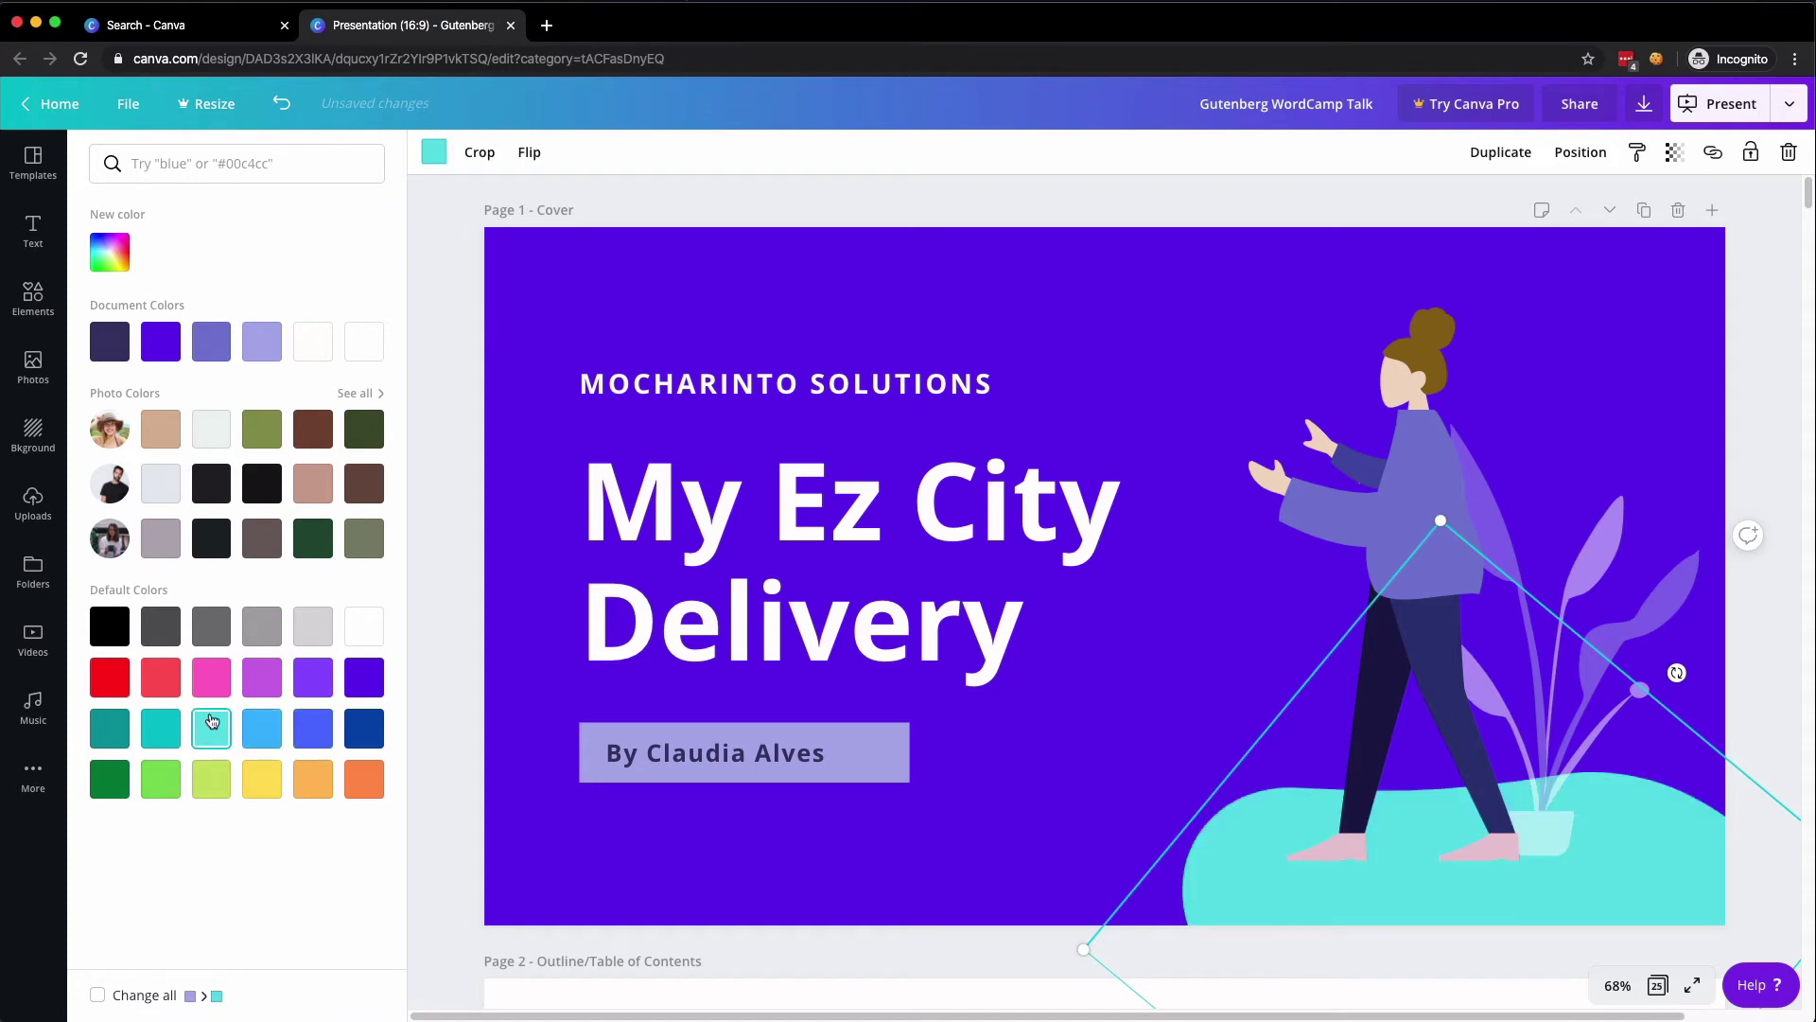
# - Recolour the cover's plant with dark and light green leaves and an orange pot
pyautogui.click(1670, 603)
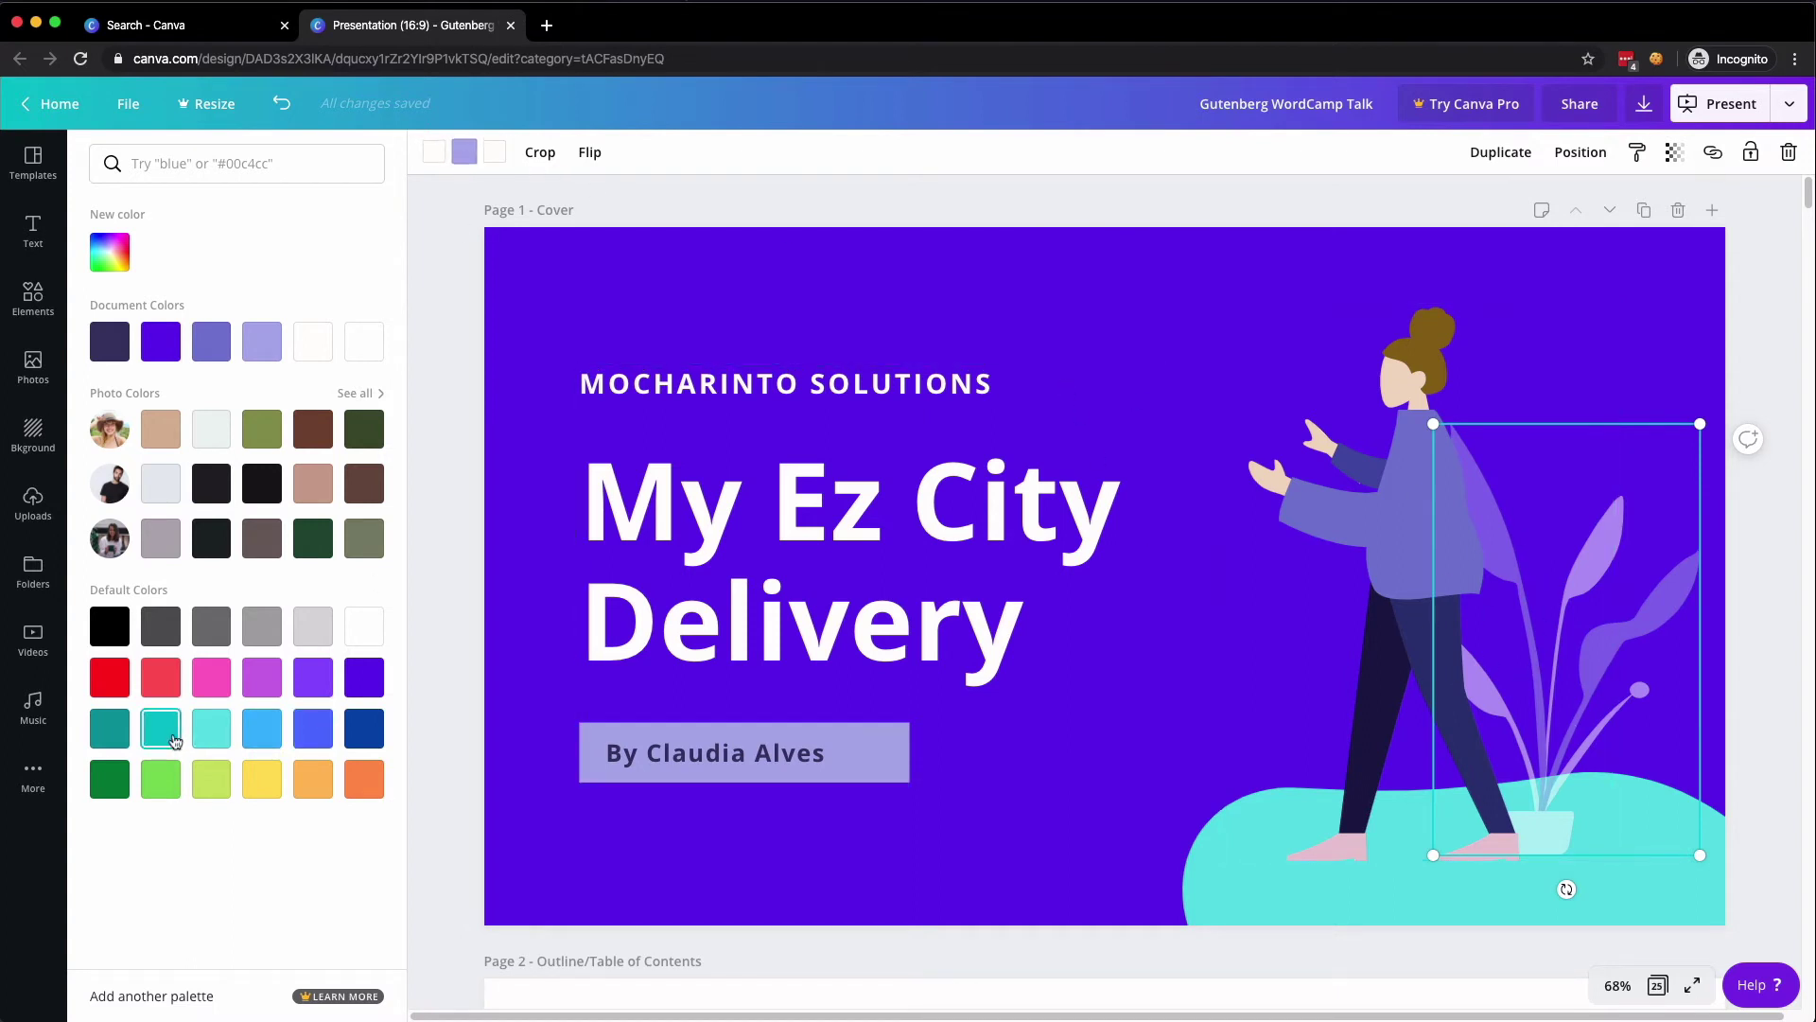
pyautogui.click(160, 778)
pyautogui.click(123, 784)
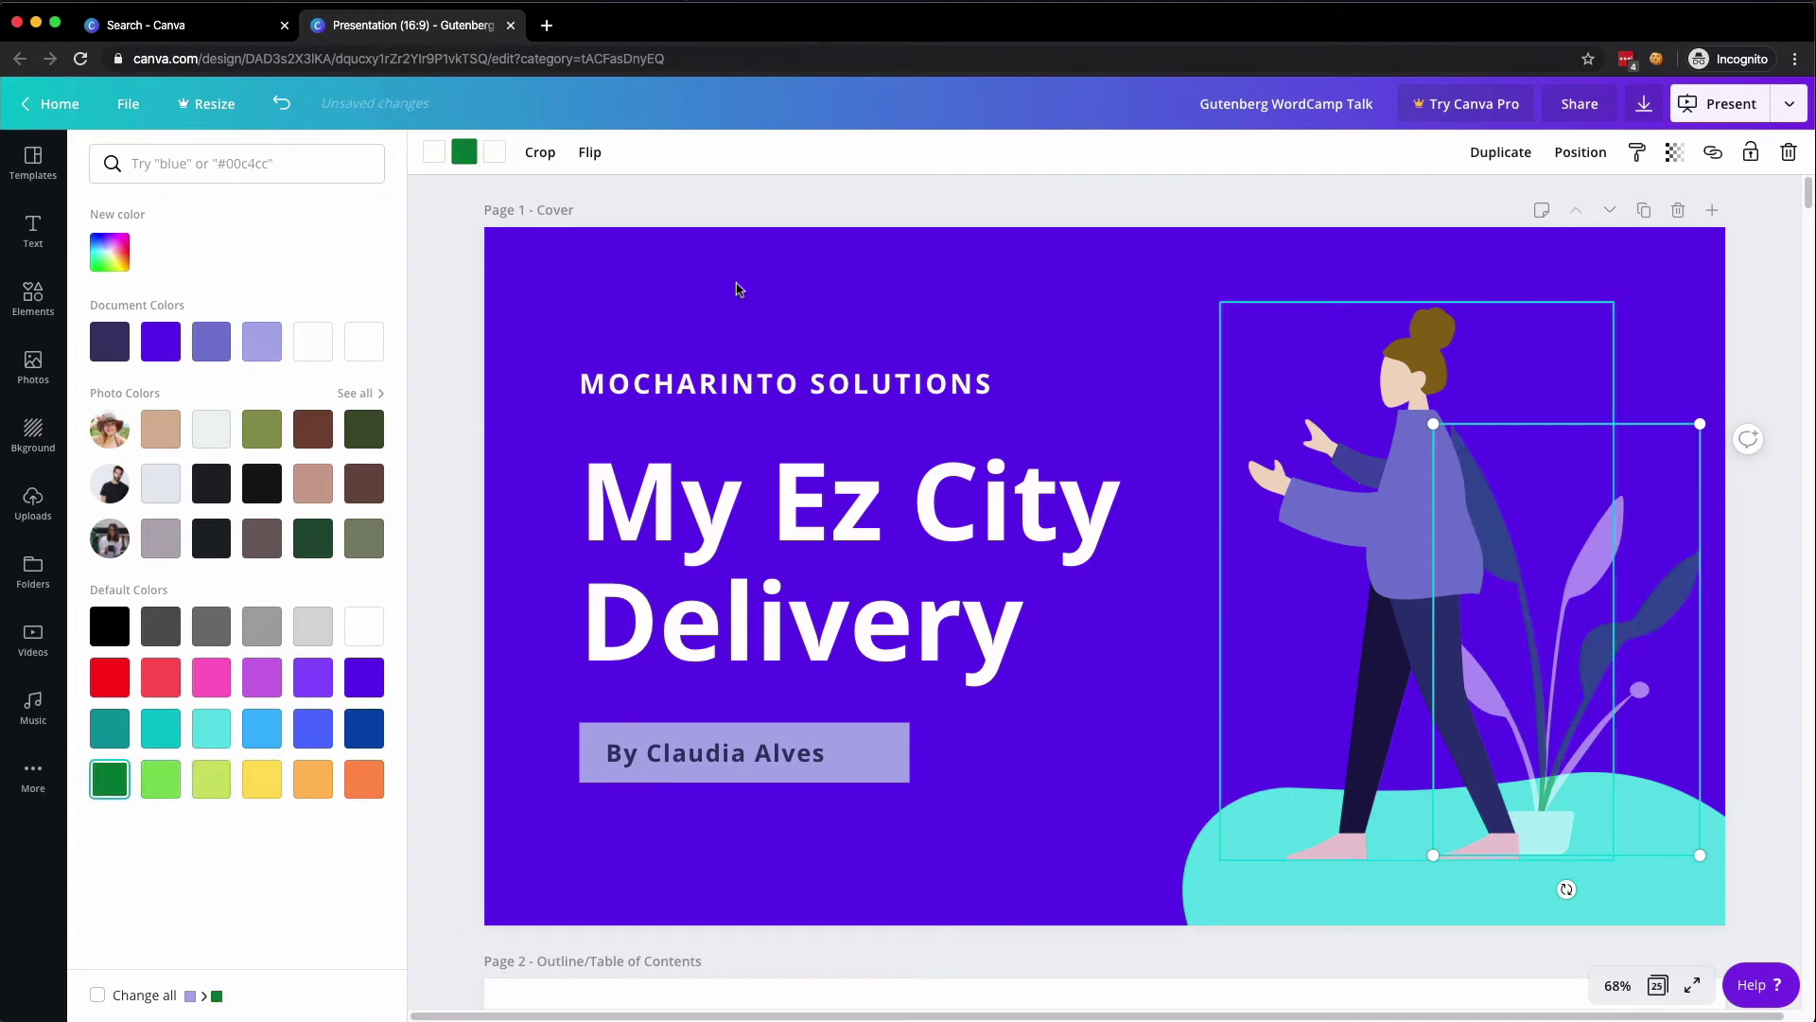
pyautogui.click(434, 154)
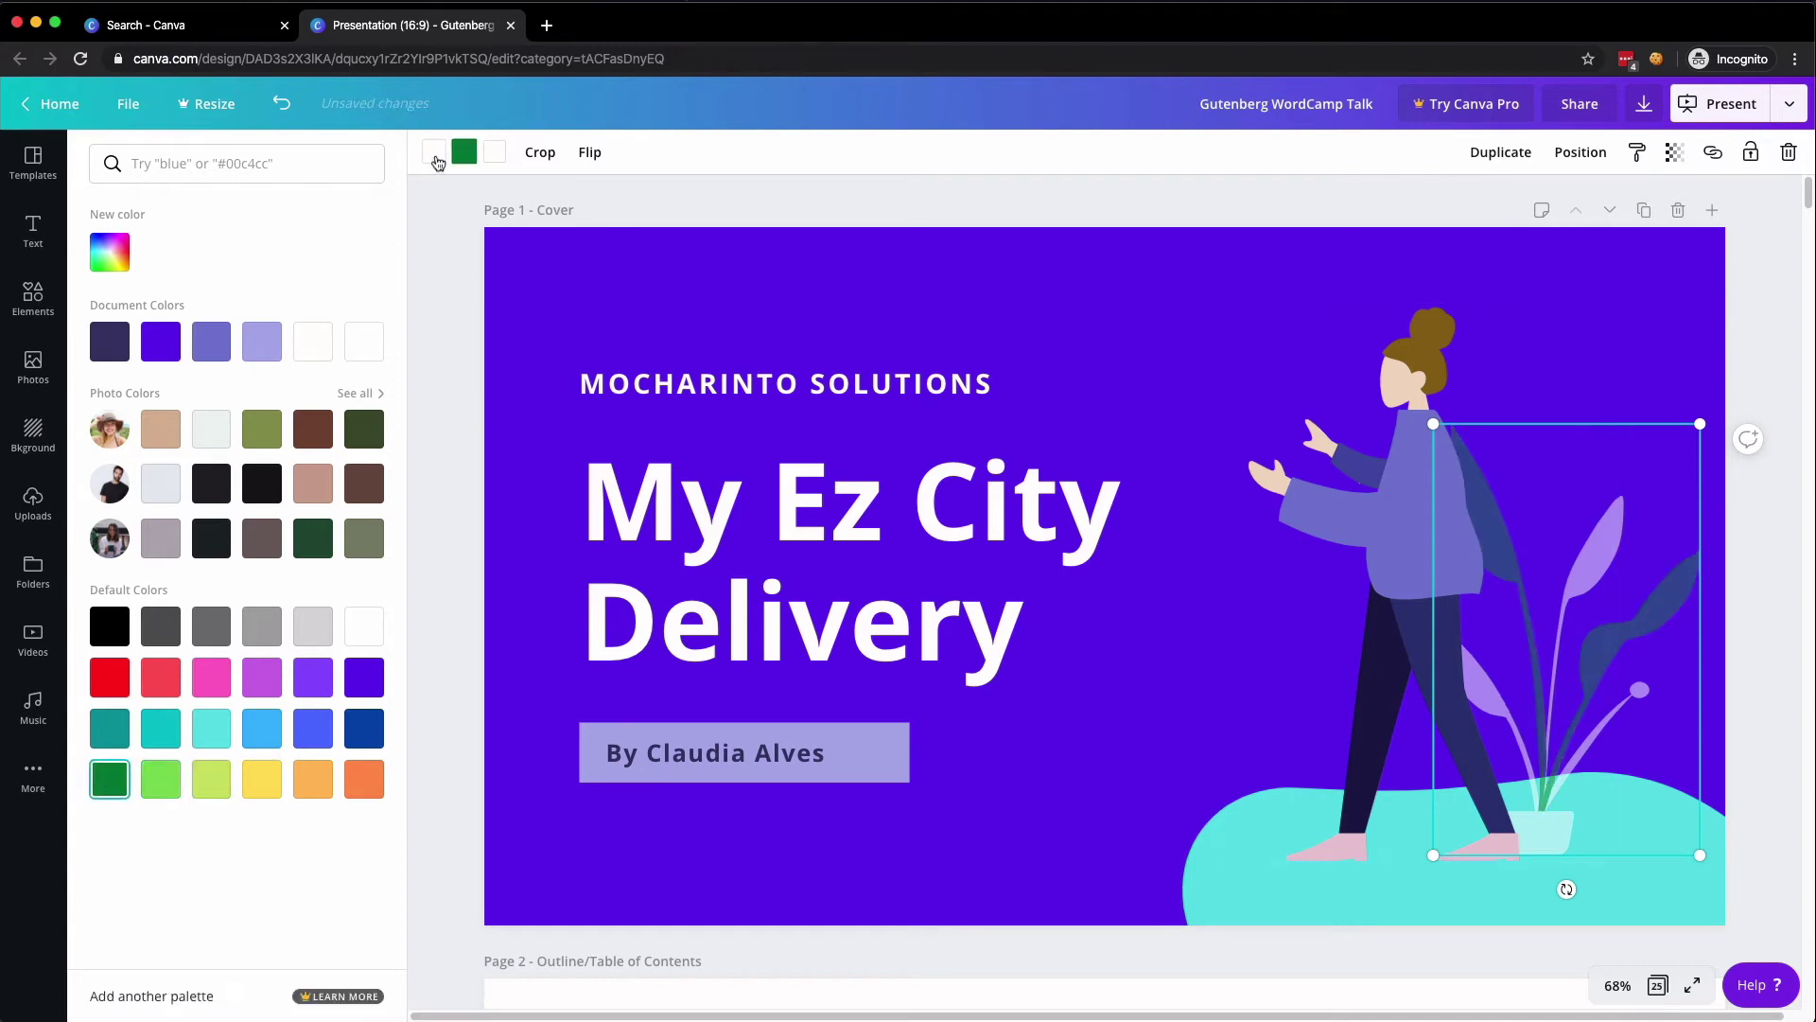
pyautogui.click(161, 780)
pyautogui.click(494, 153)
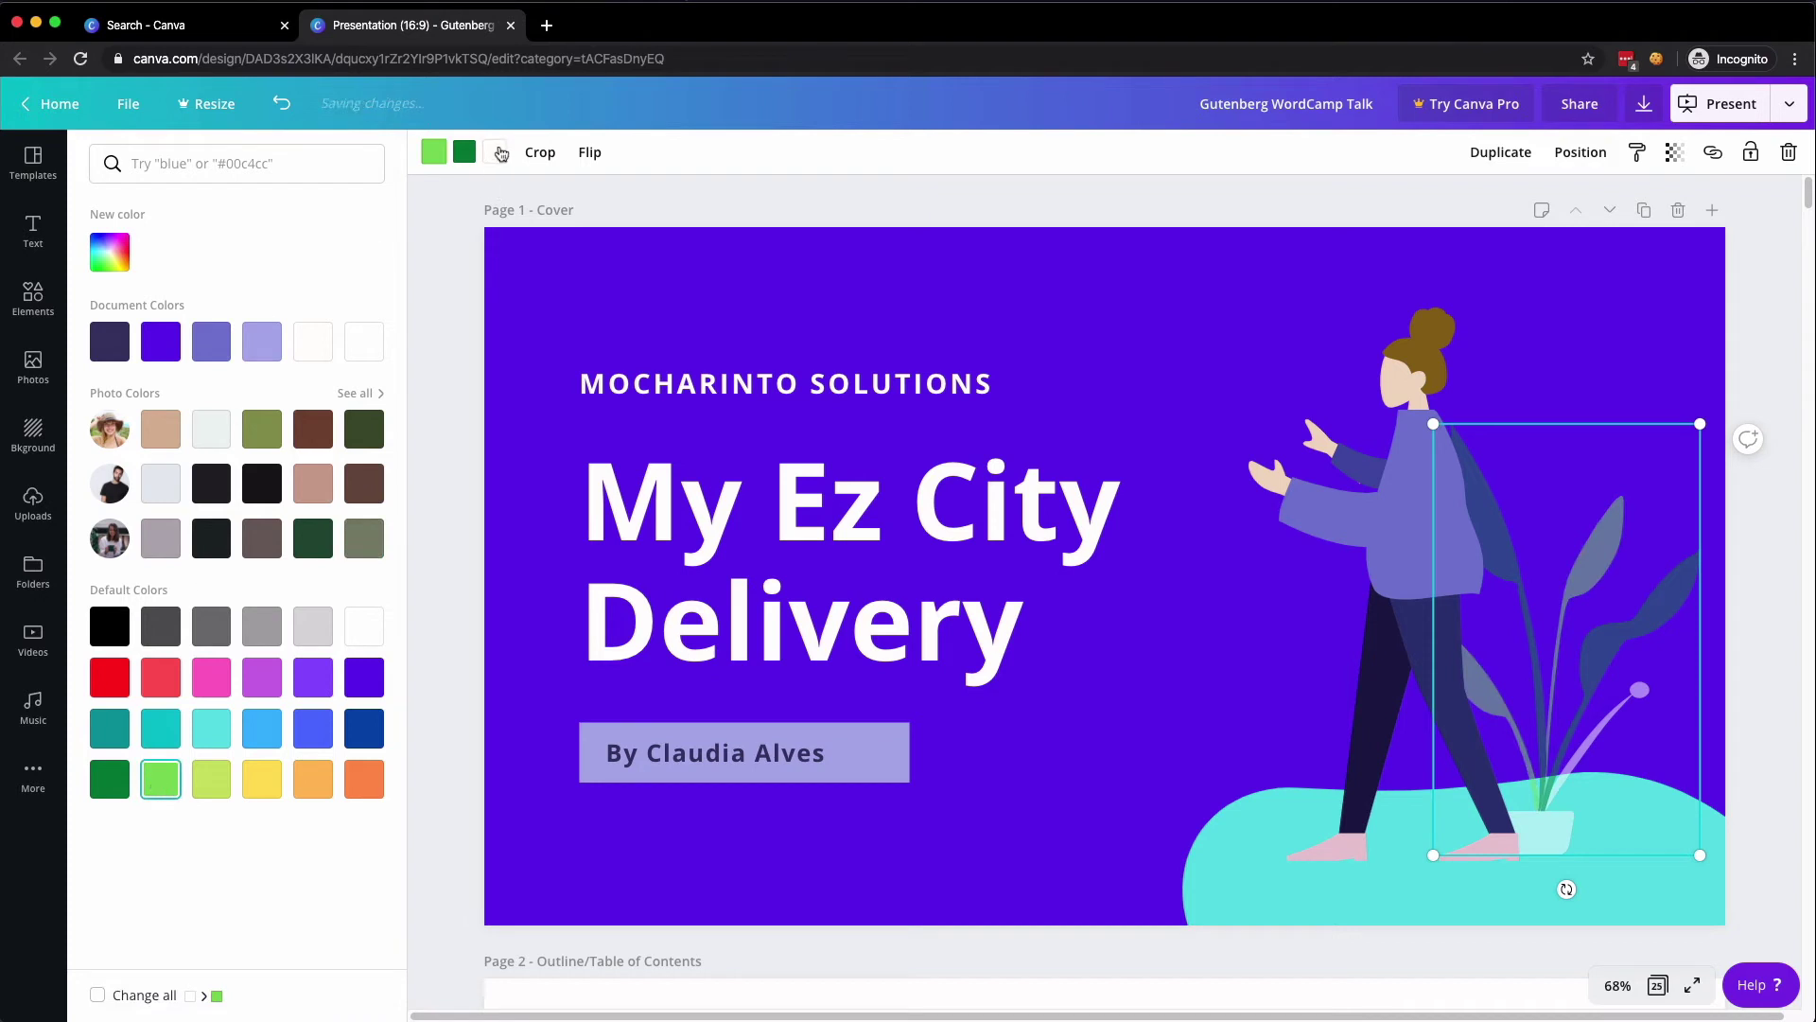
pyautogui.click(264, 780)
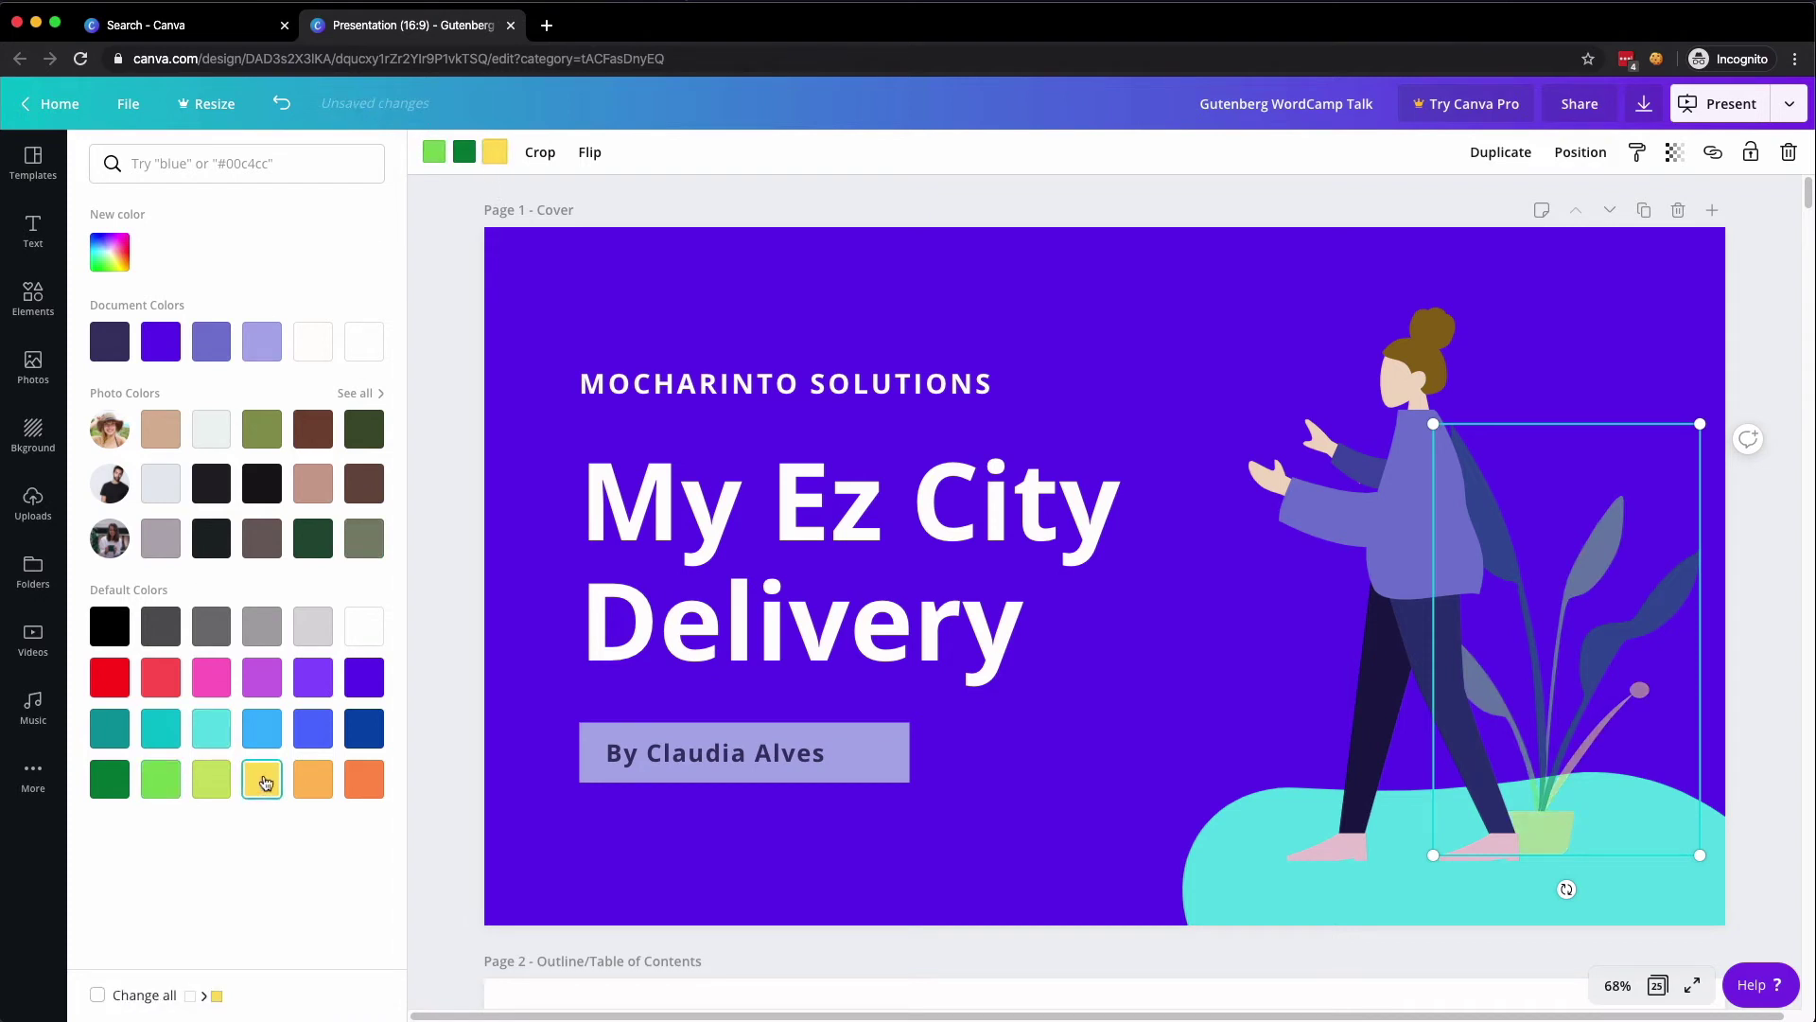
pyautogui.click(313, 778)
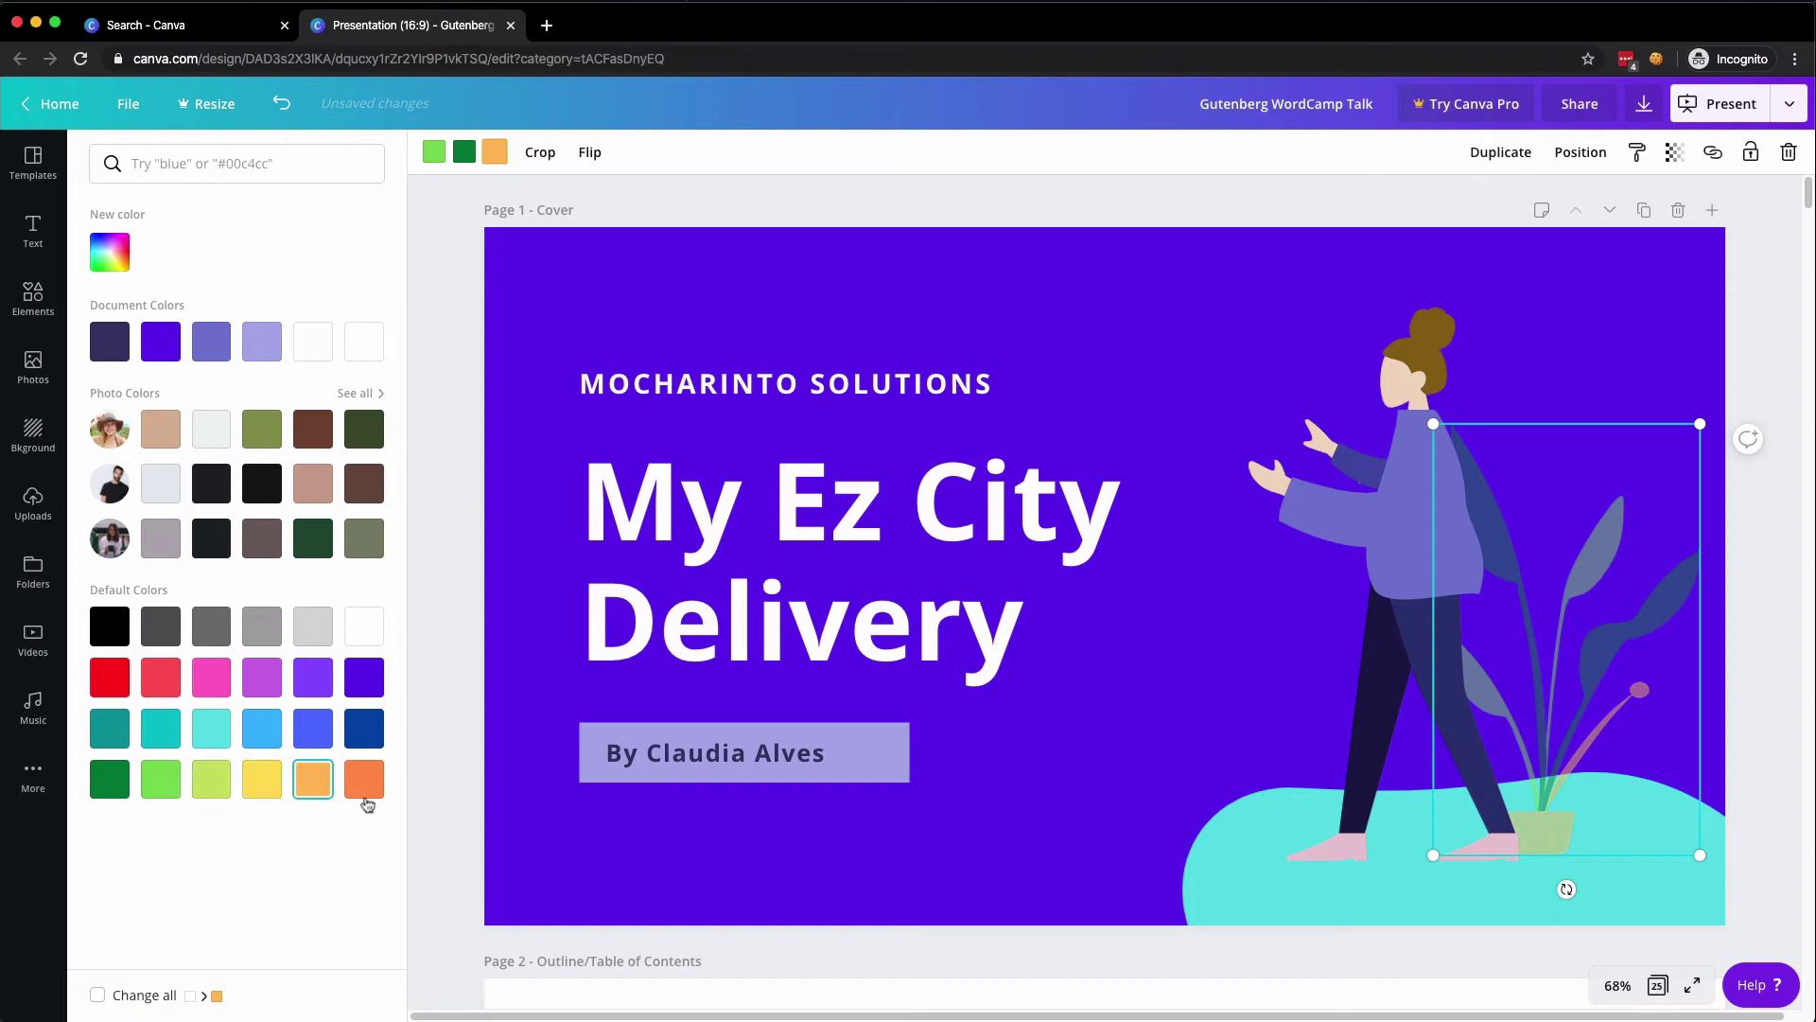
pyautogui.click(448, 336)
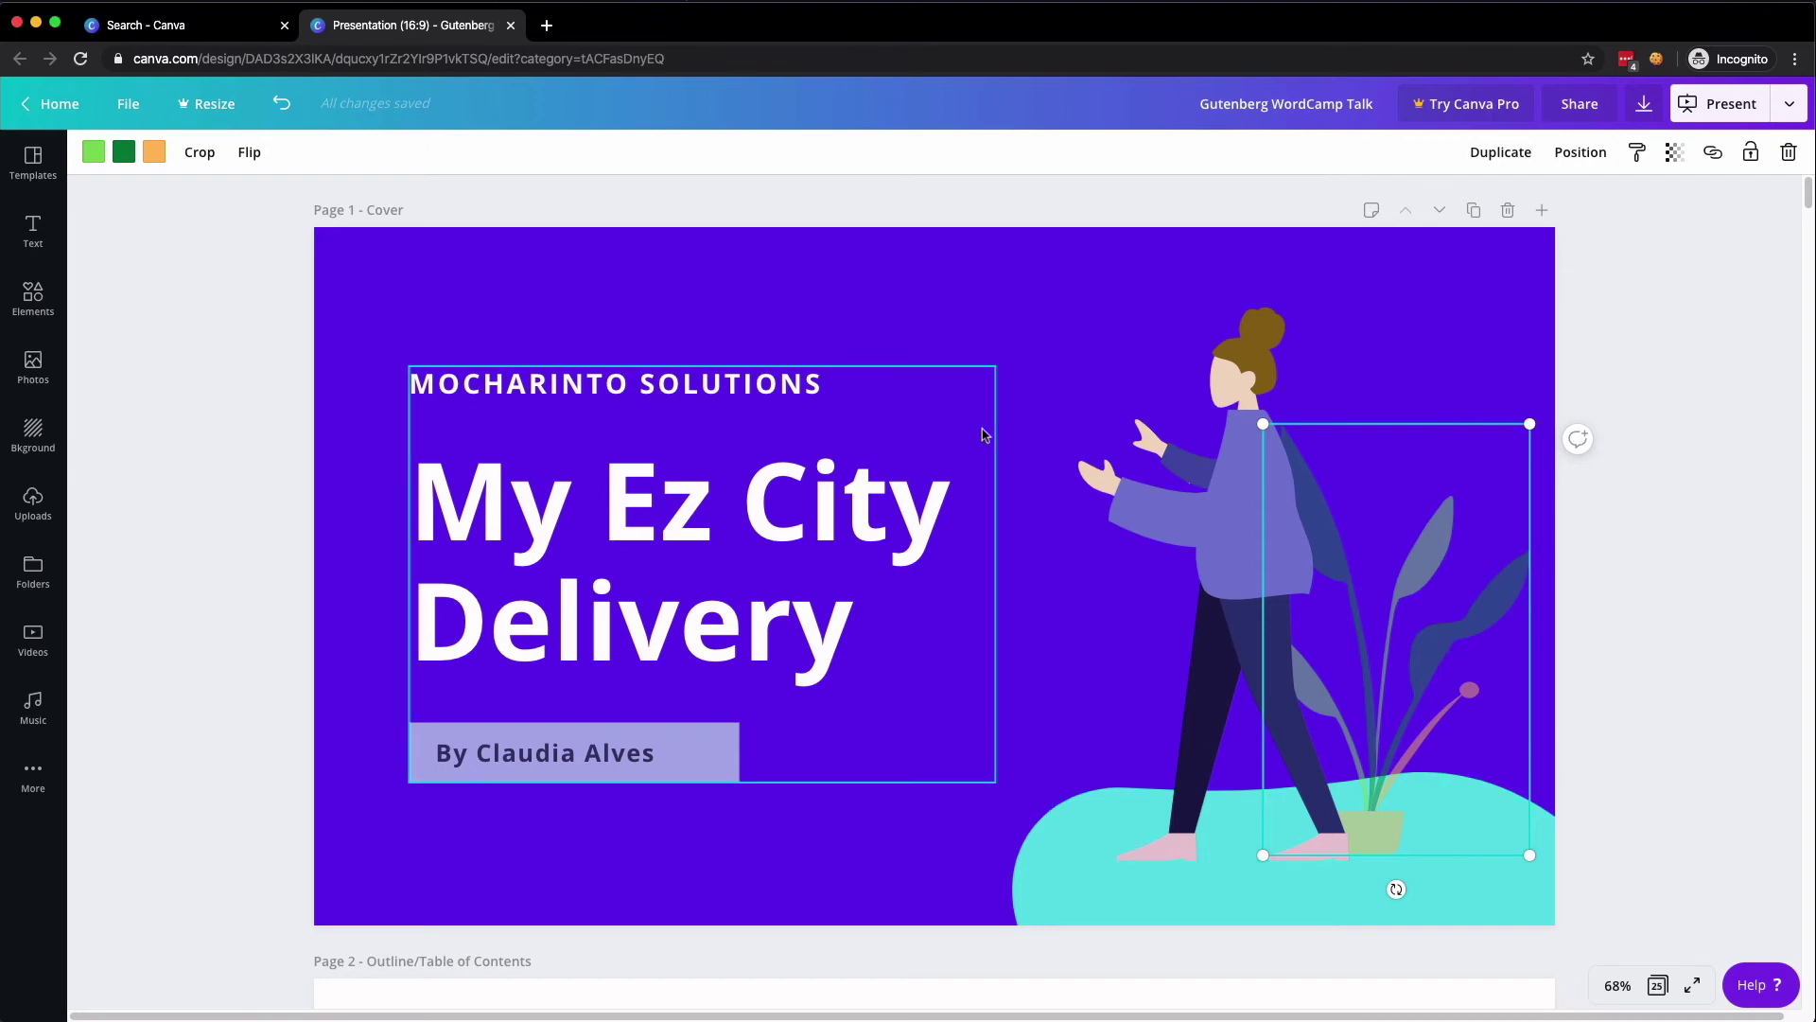
pyautogui.click(250, 318)
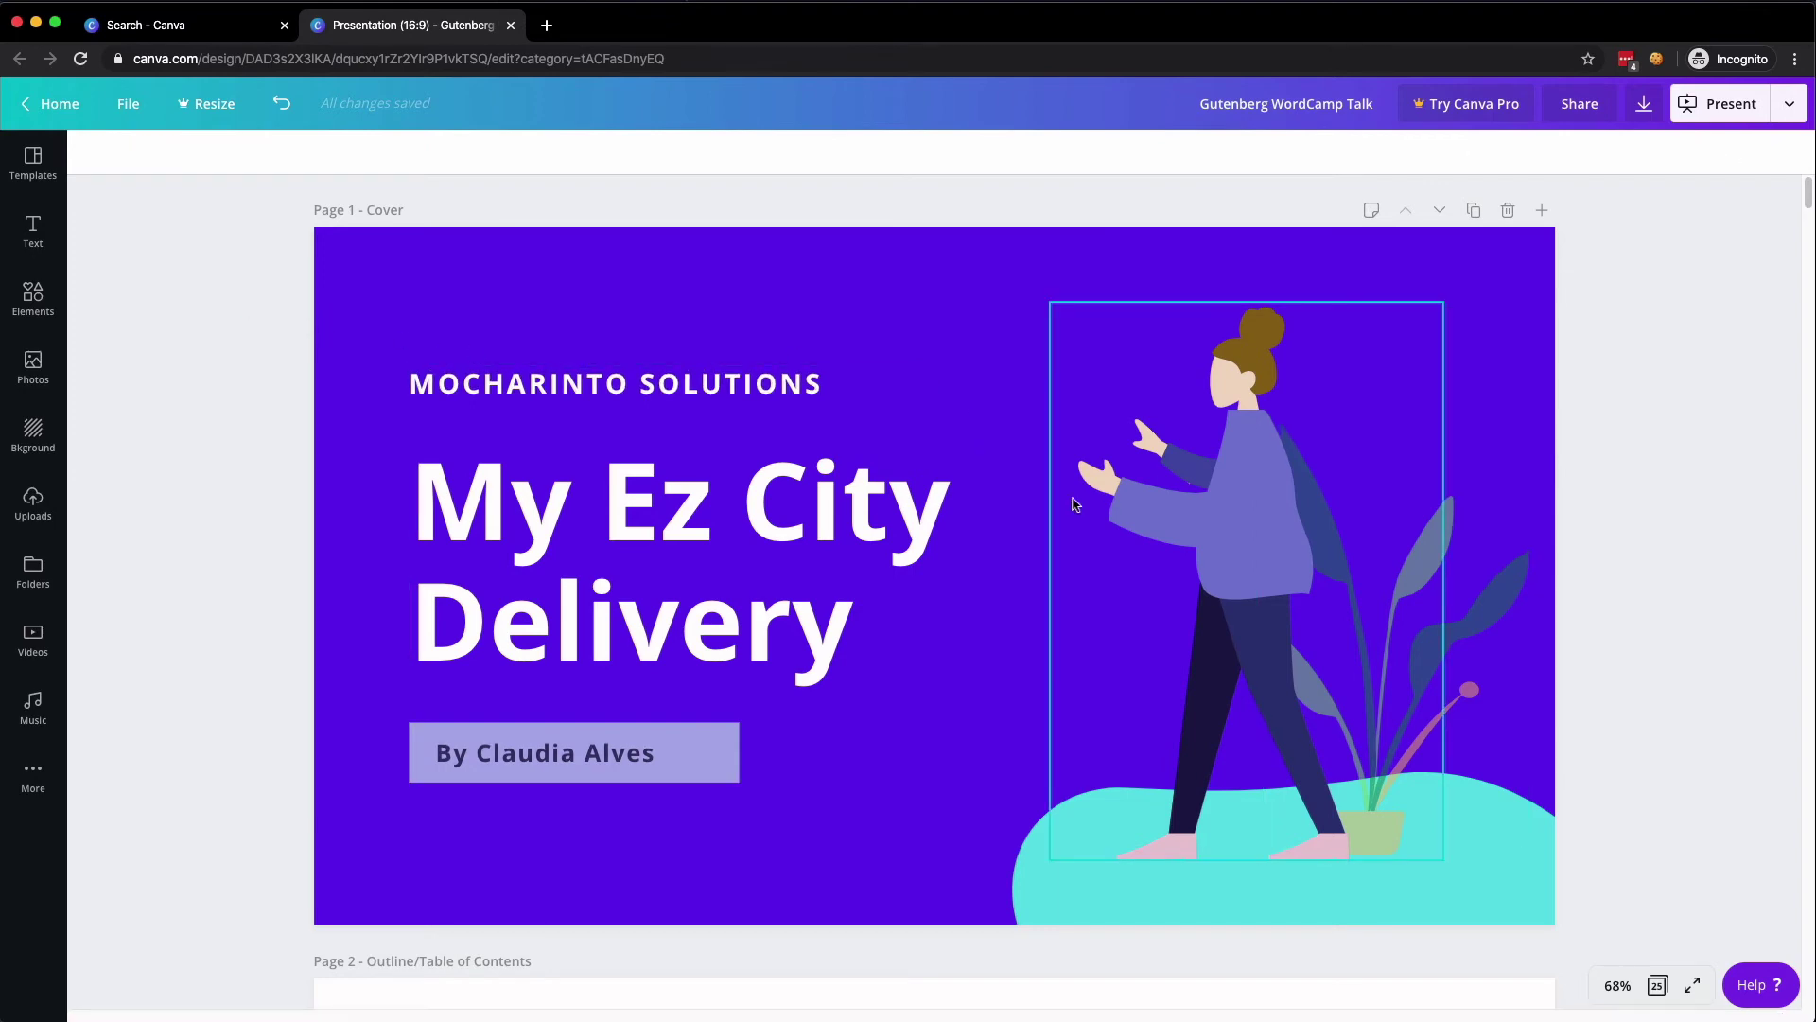
# - Make the purple floor blob on the Presentation Overview slide dark blue
pyautogui.scroll(-8, 901, 457)
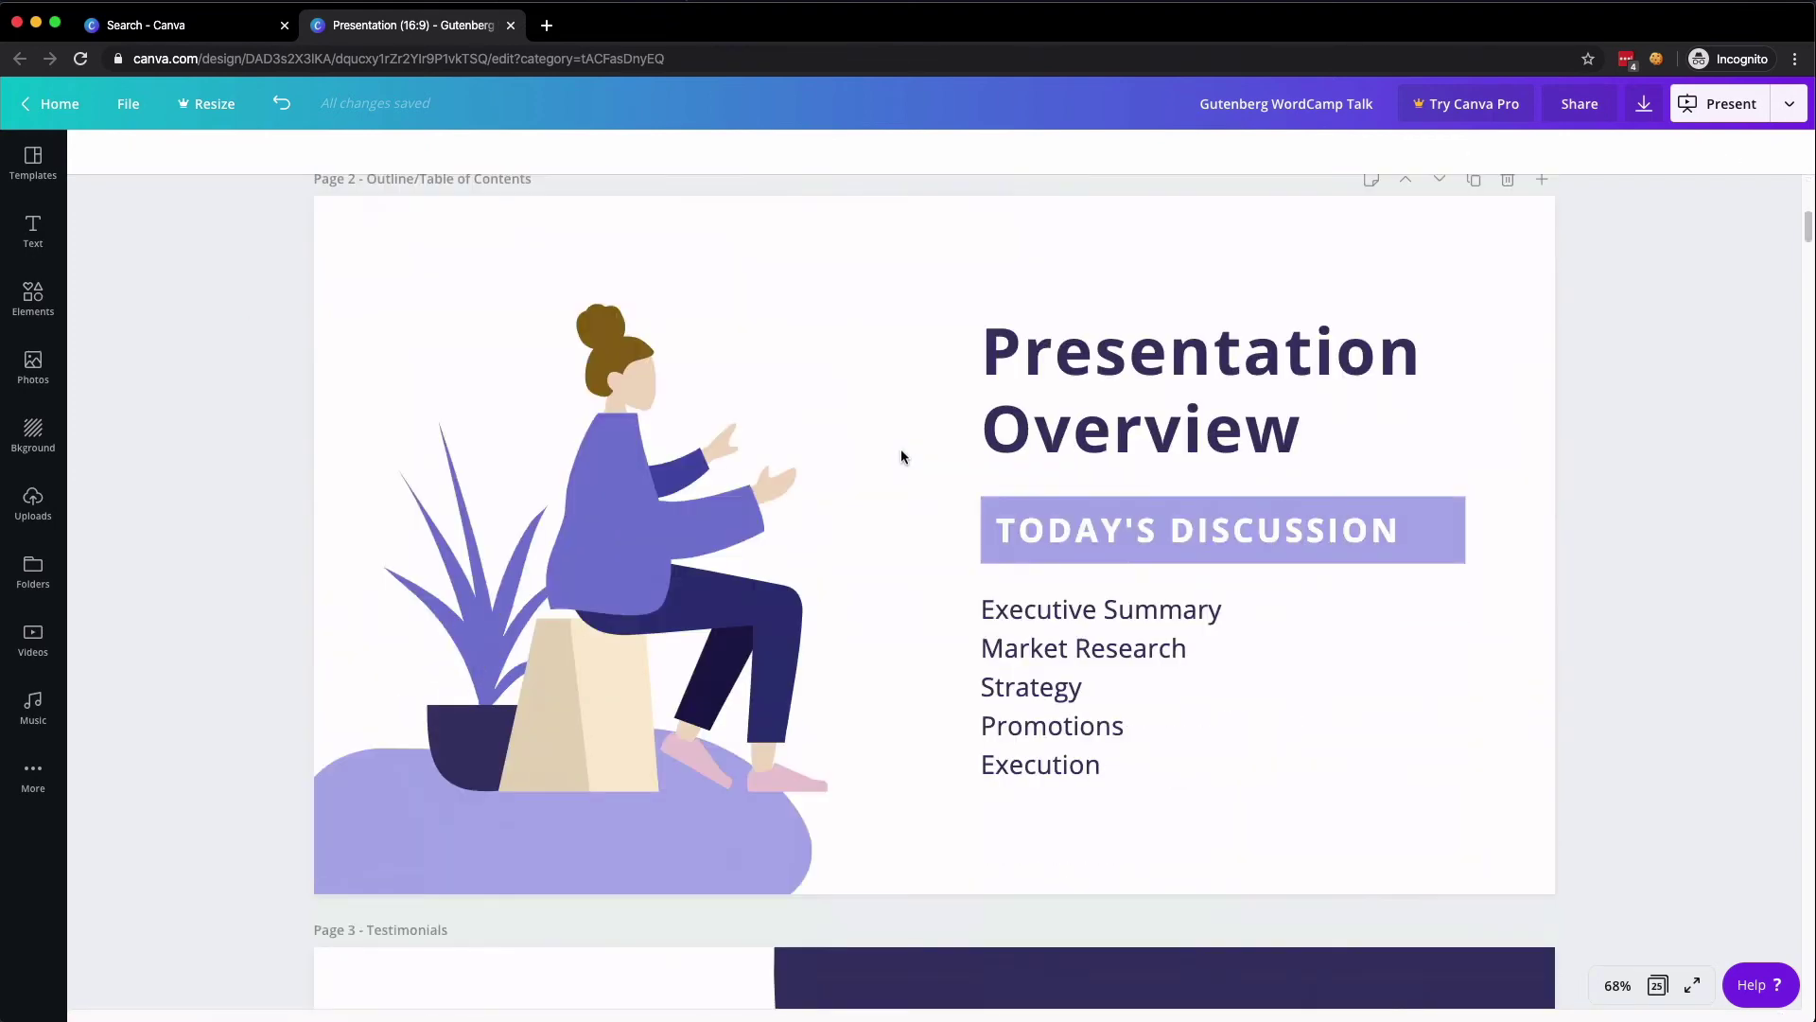
pyautogui.scroll(-2, 901, 457)
pyautogui.click(512, 554)
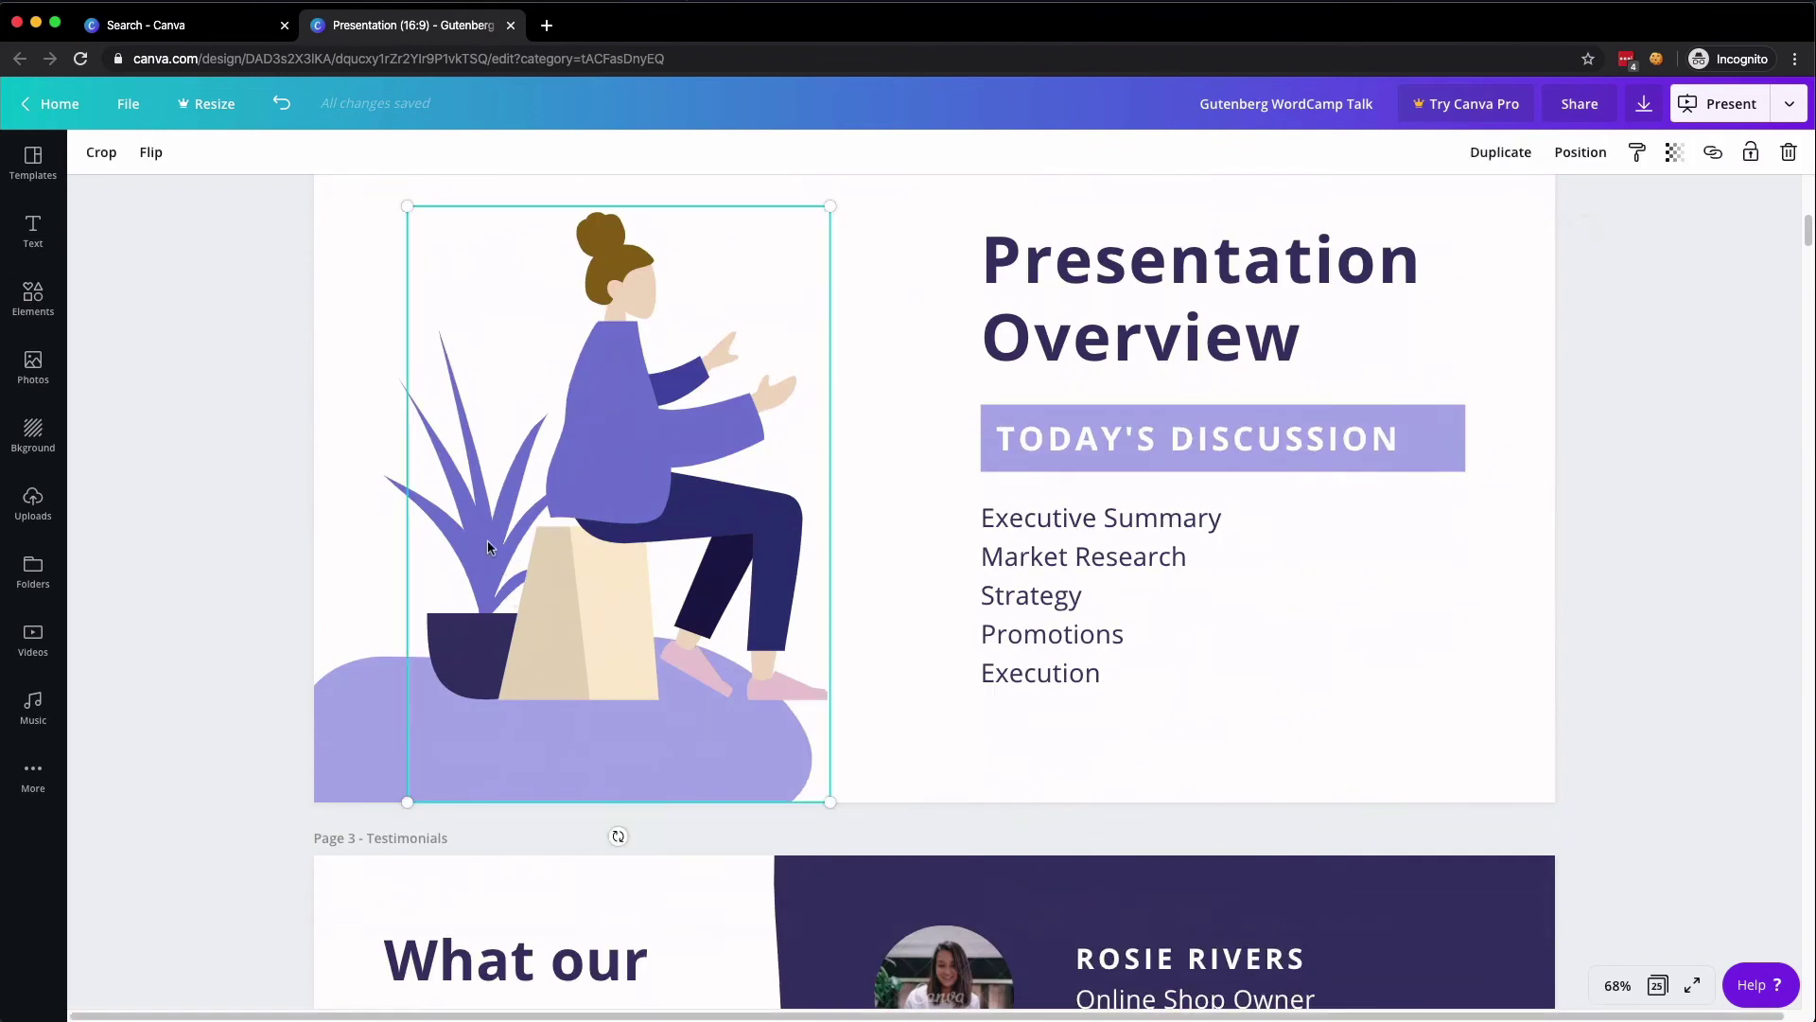
pyautogui.click(392, 719)
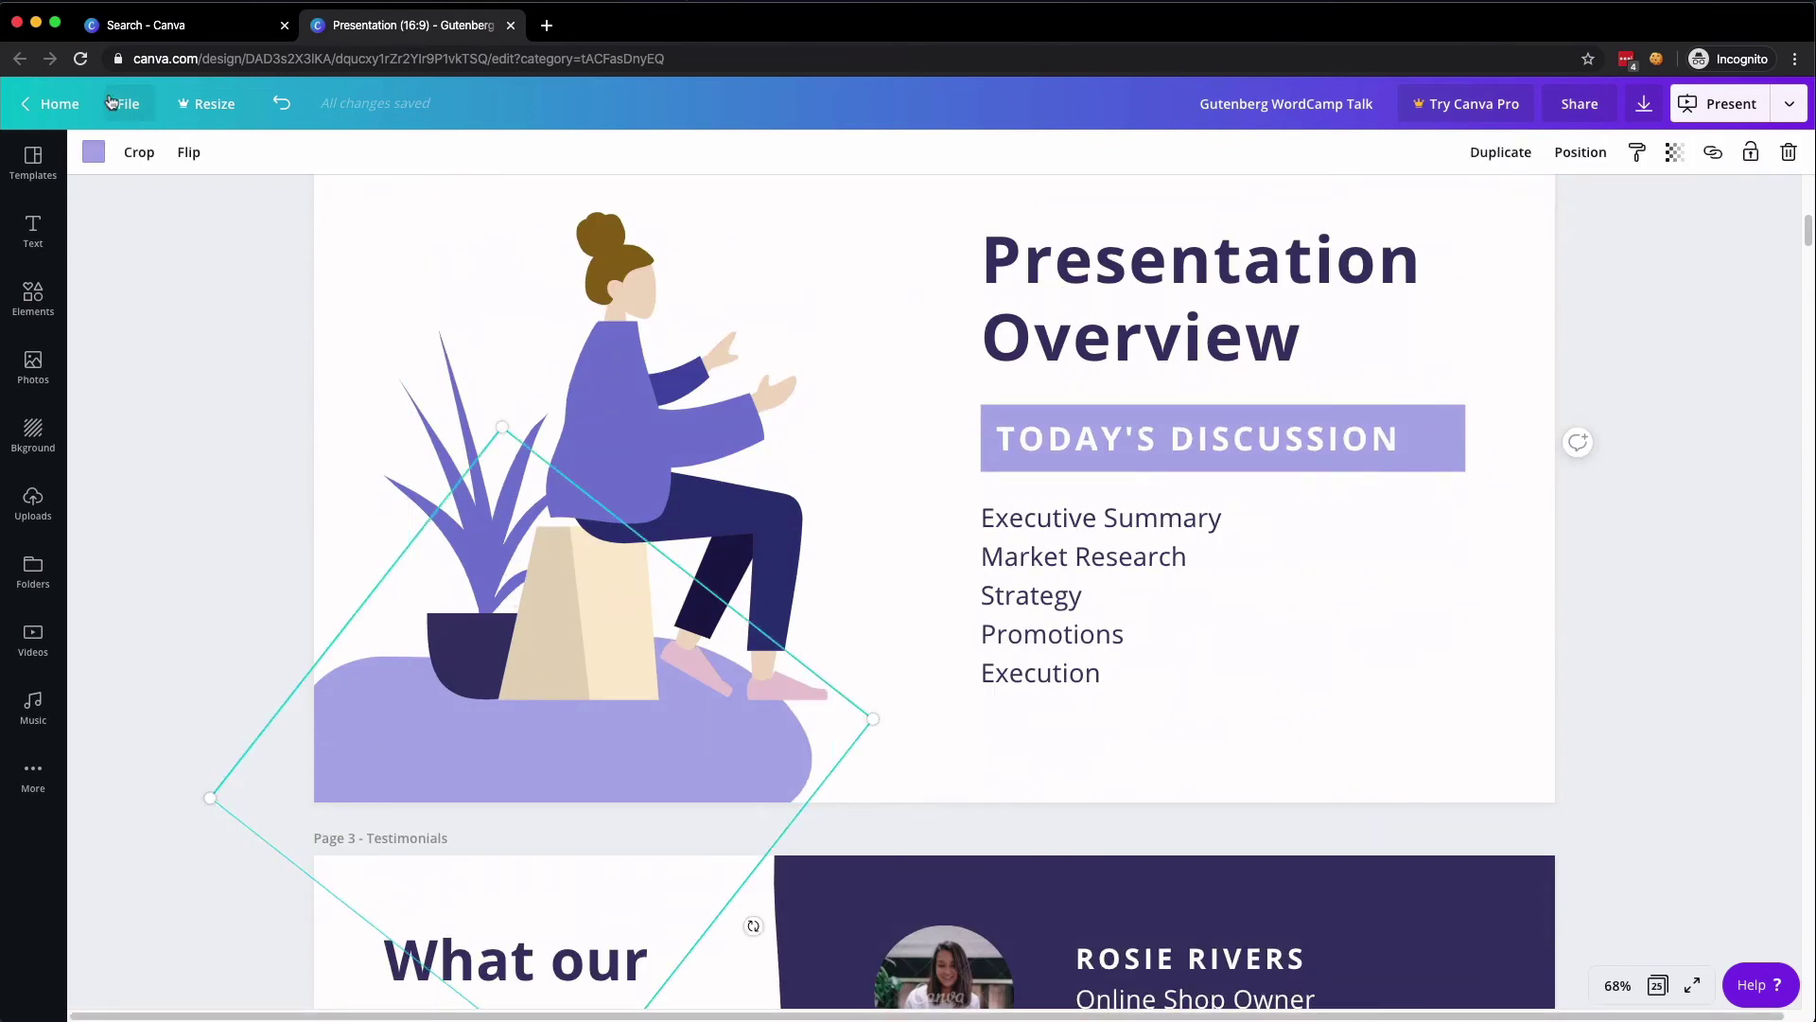
pyautogui.click(93, 152)
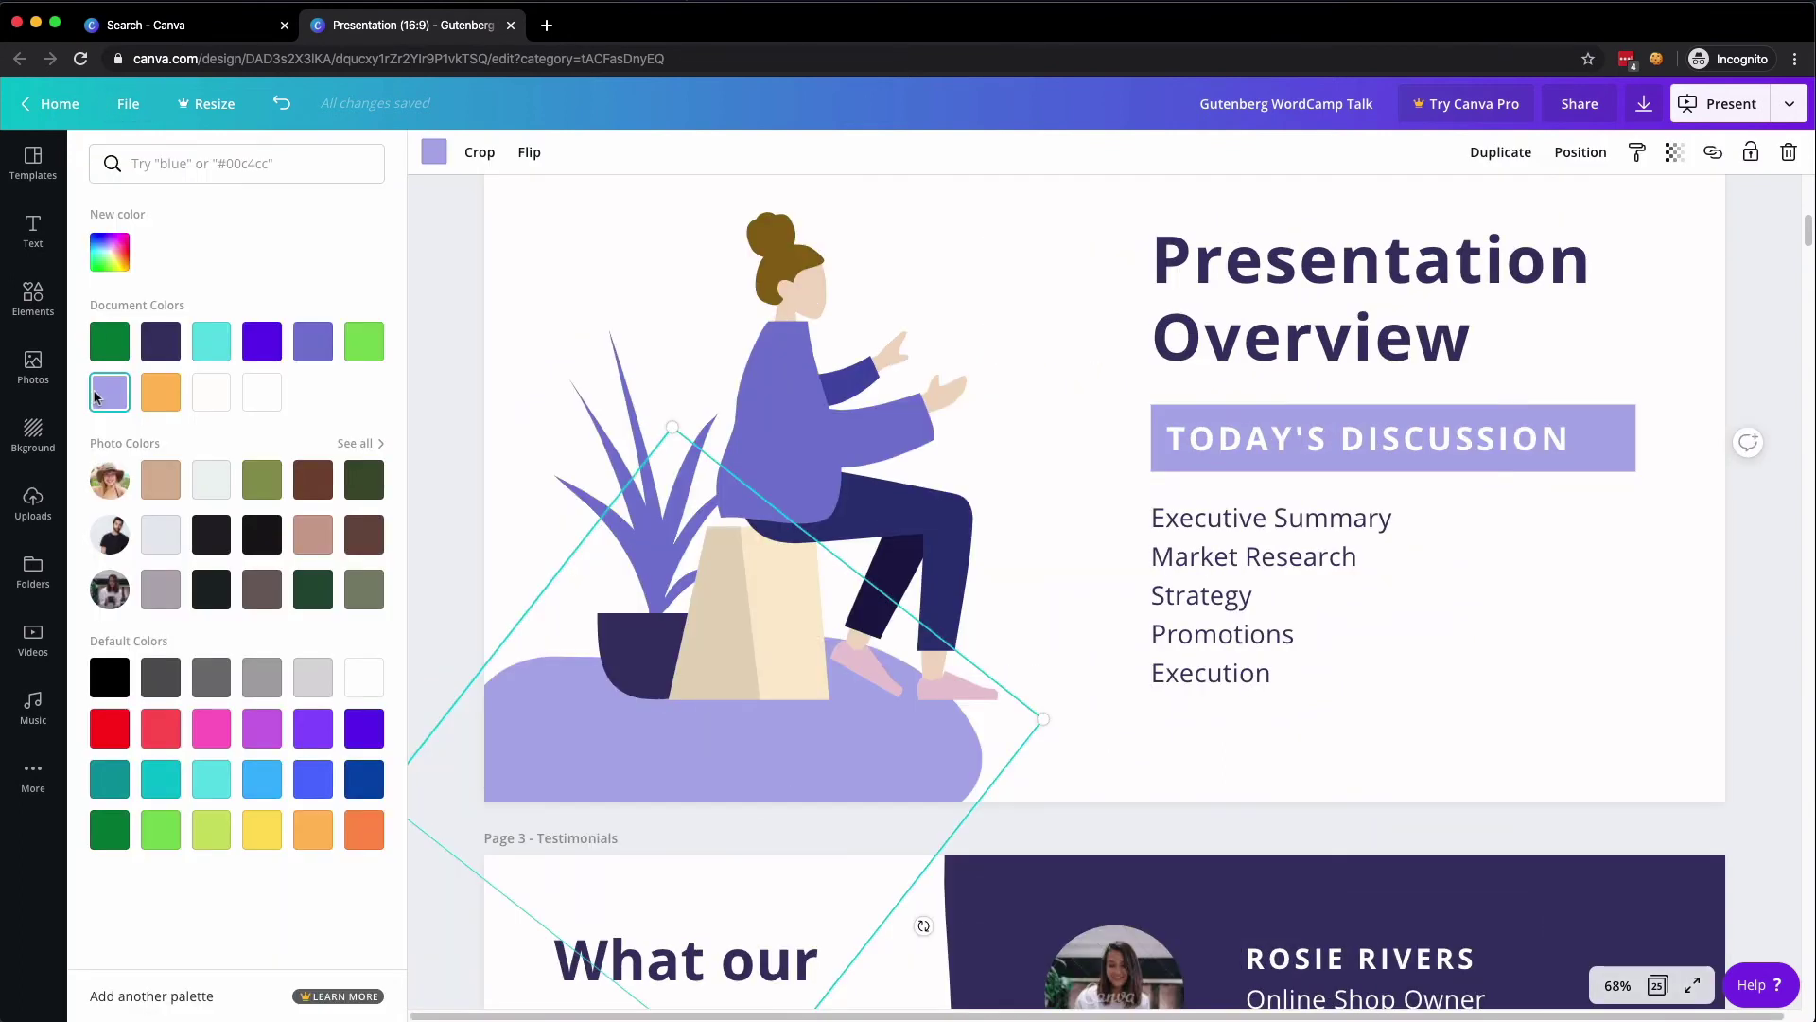
pyautogui.click(365, 779)
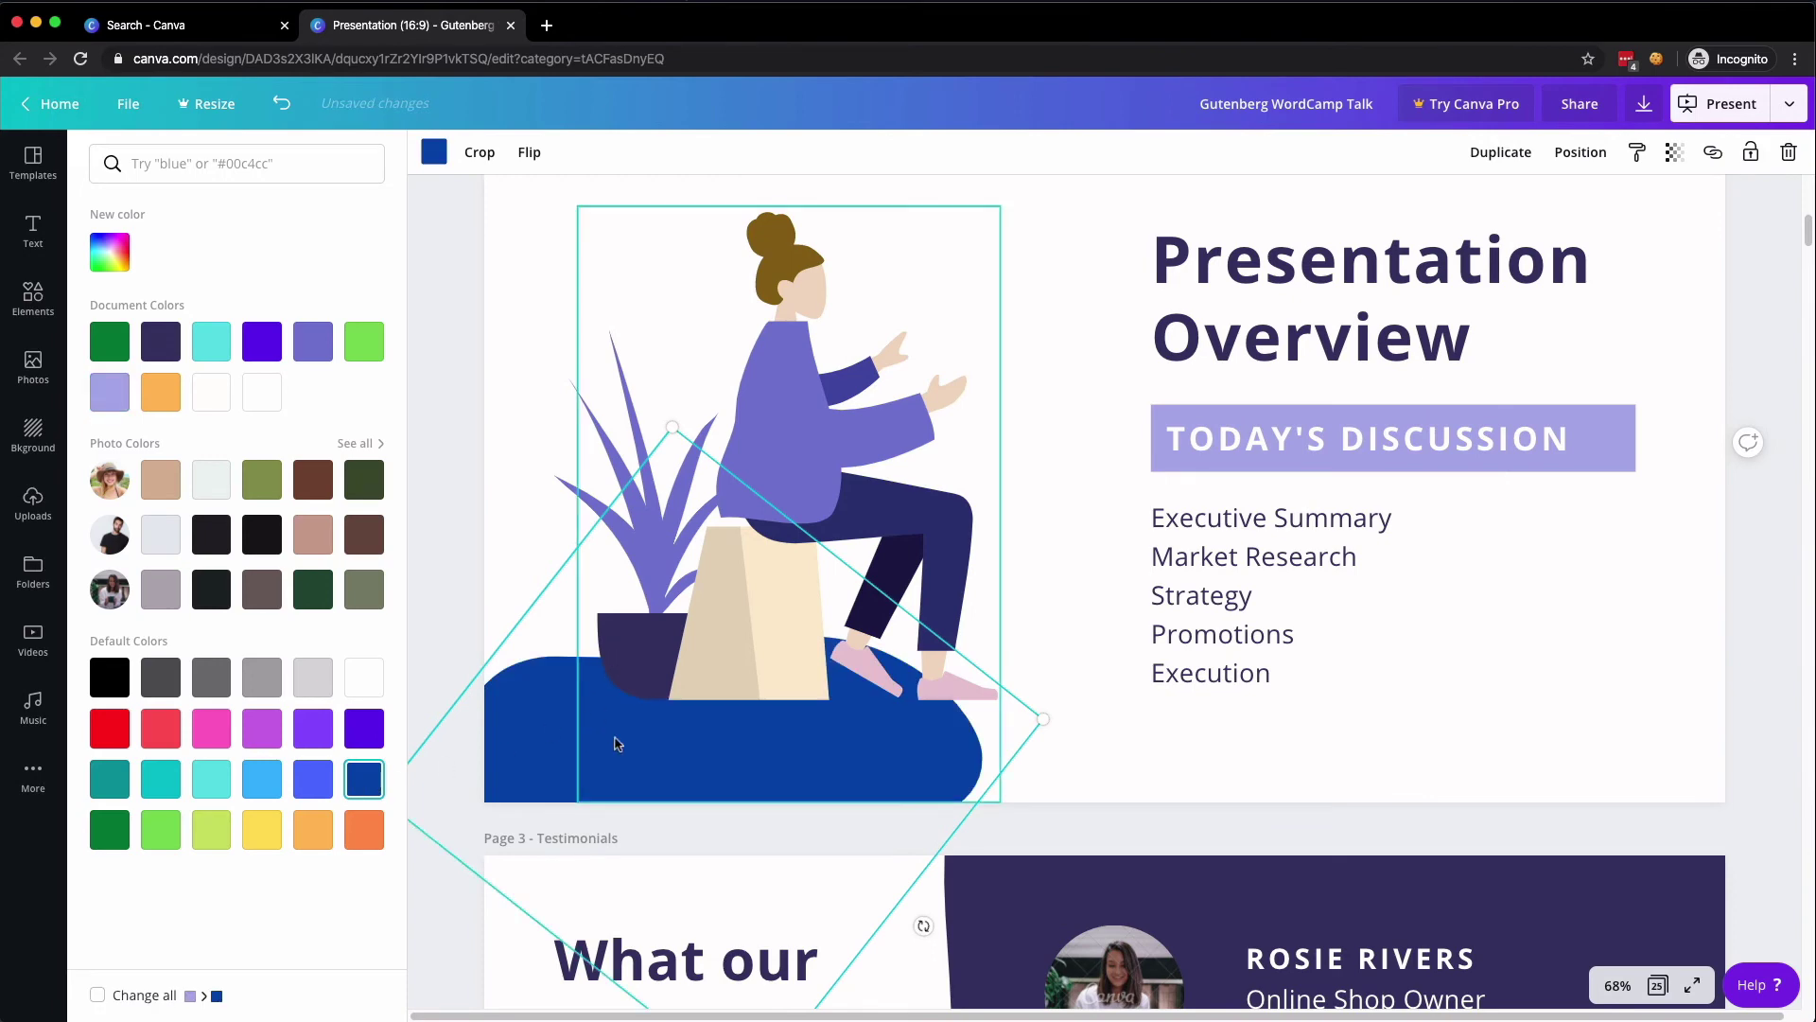
pyautogui.click(1078, 450)
# - Give the plant an orange pot and green leaves, and move the seated woman left
pyautogui.click(766, 539)
pyautogui.press('super+z')
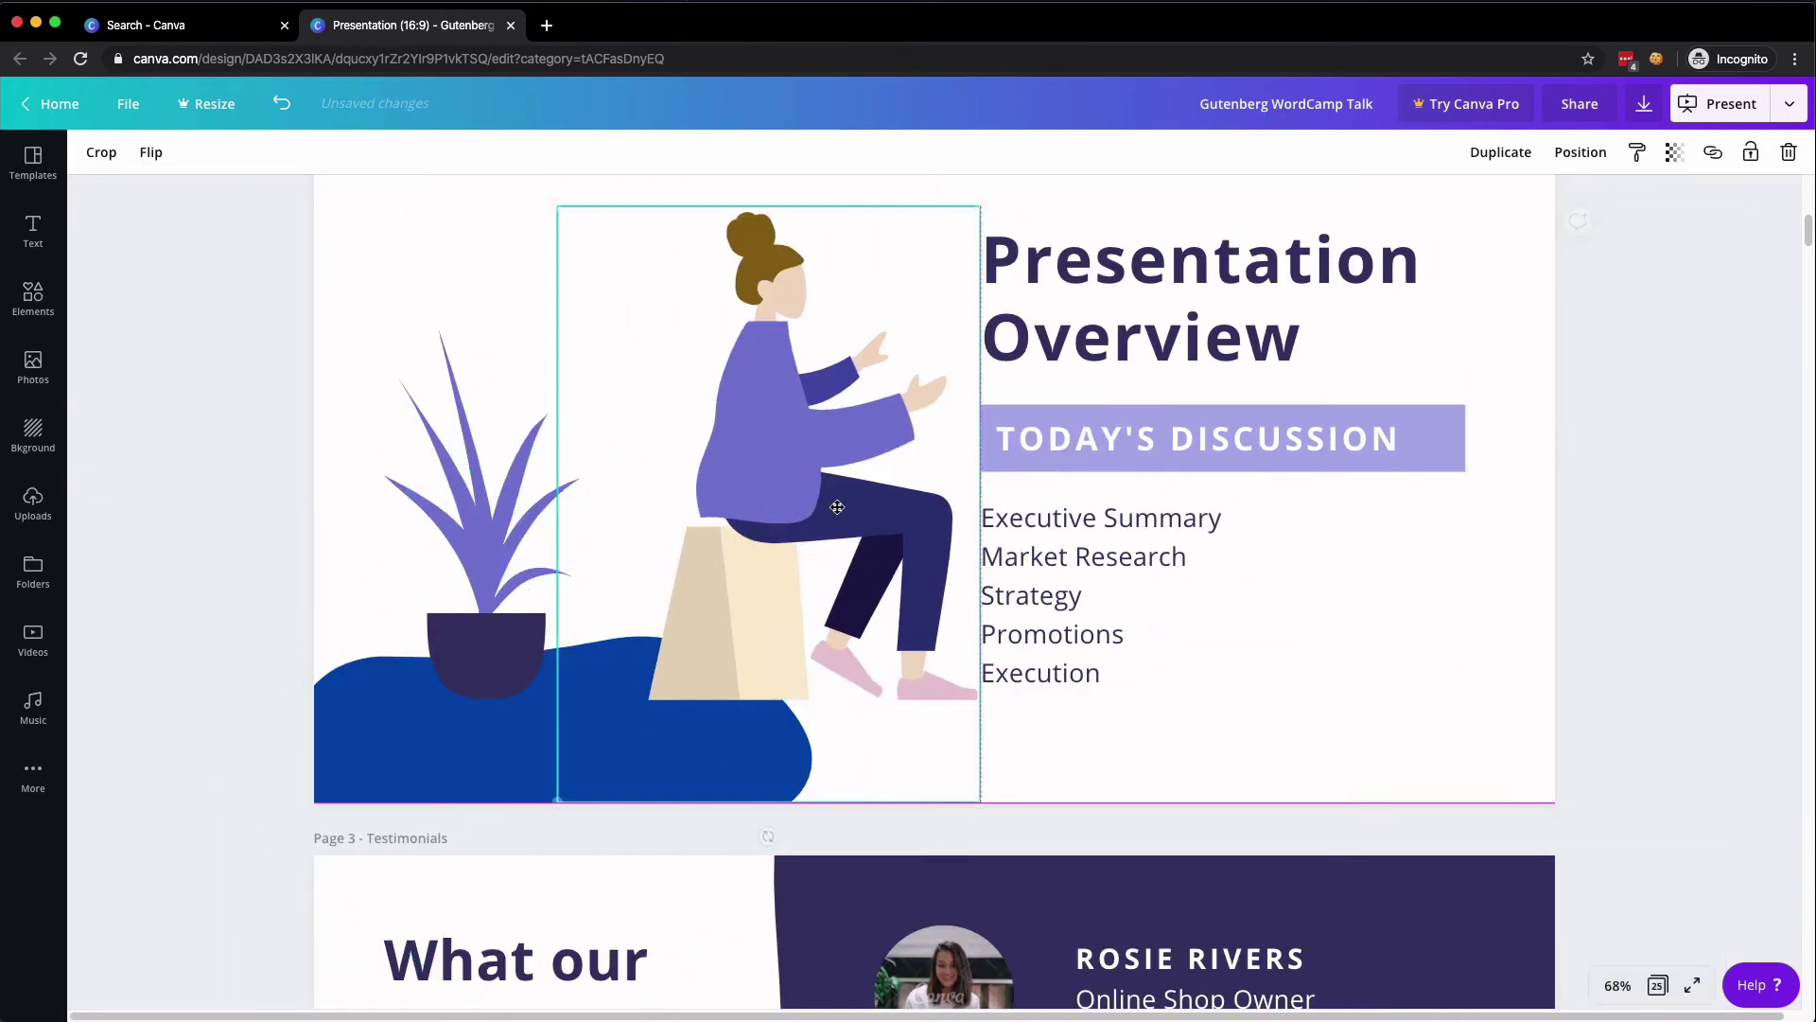
pyautogui.click(482, 548)
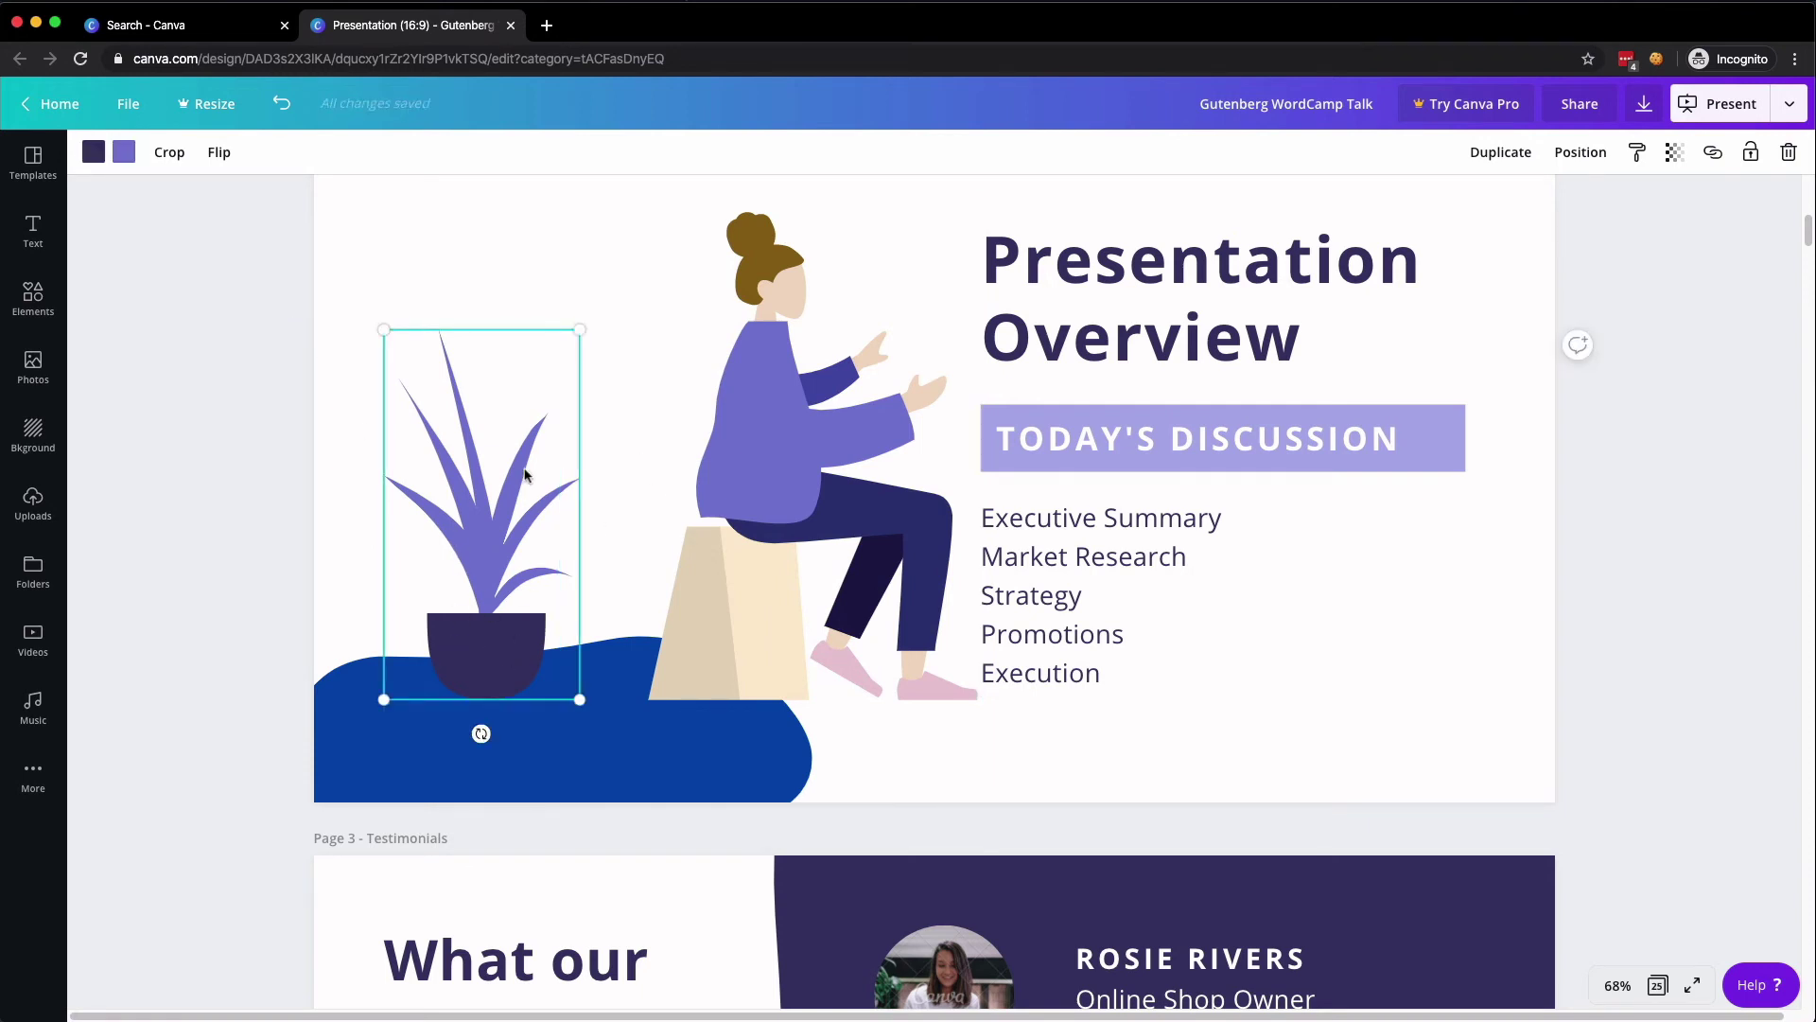
pyautogui.click(93, 151)
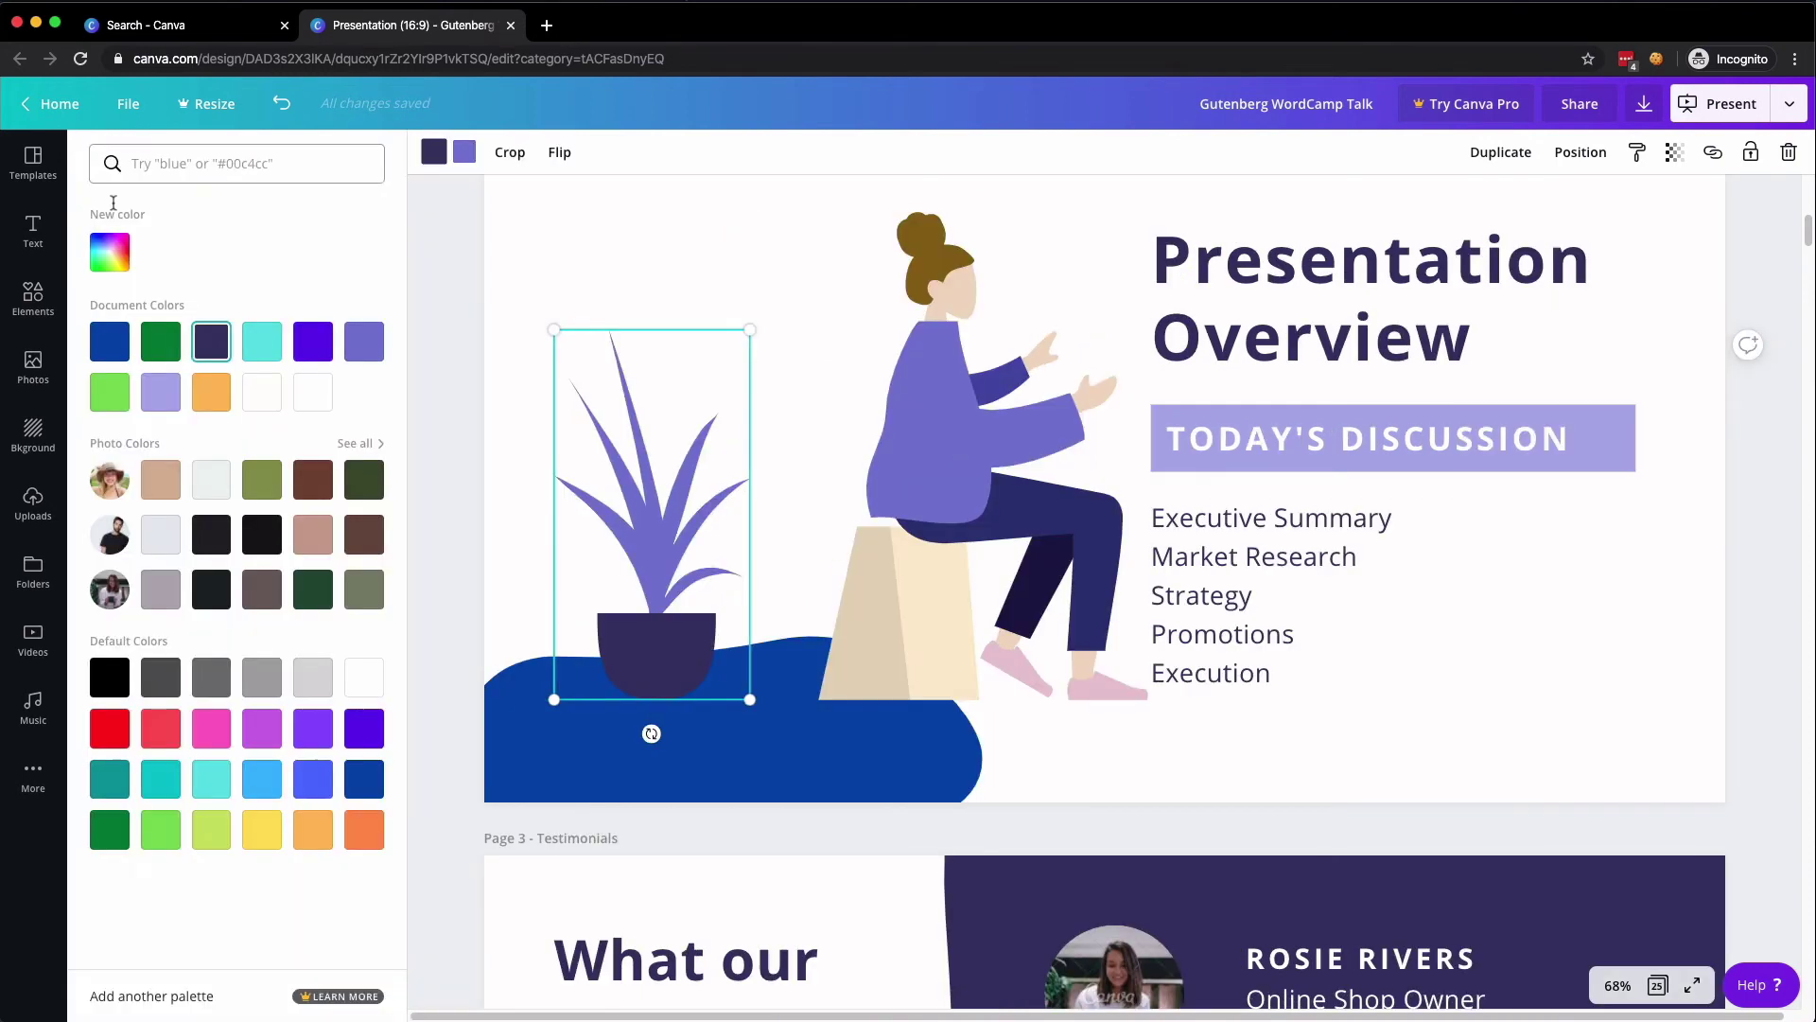
pyautogui.click(313, 829)
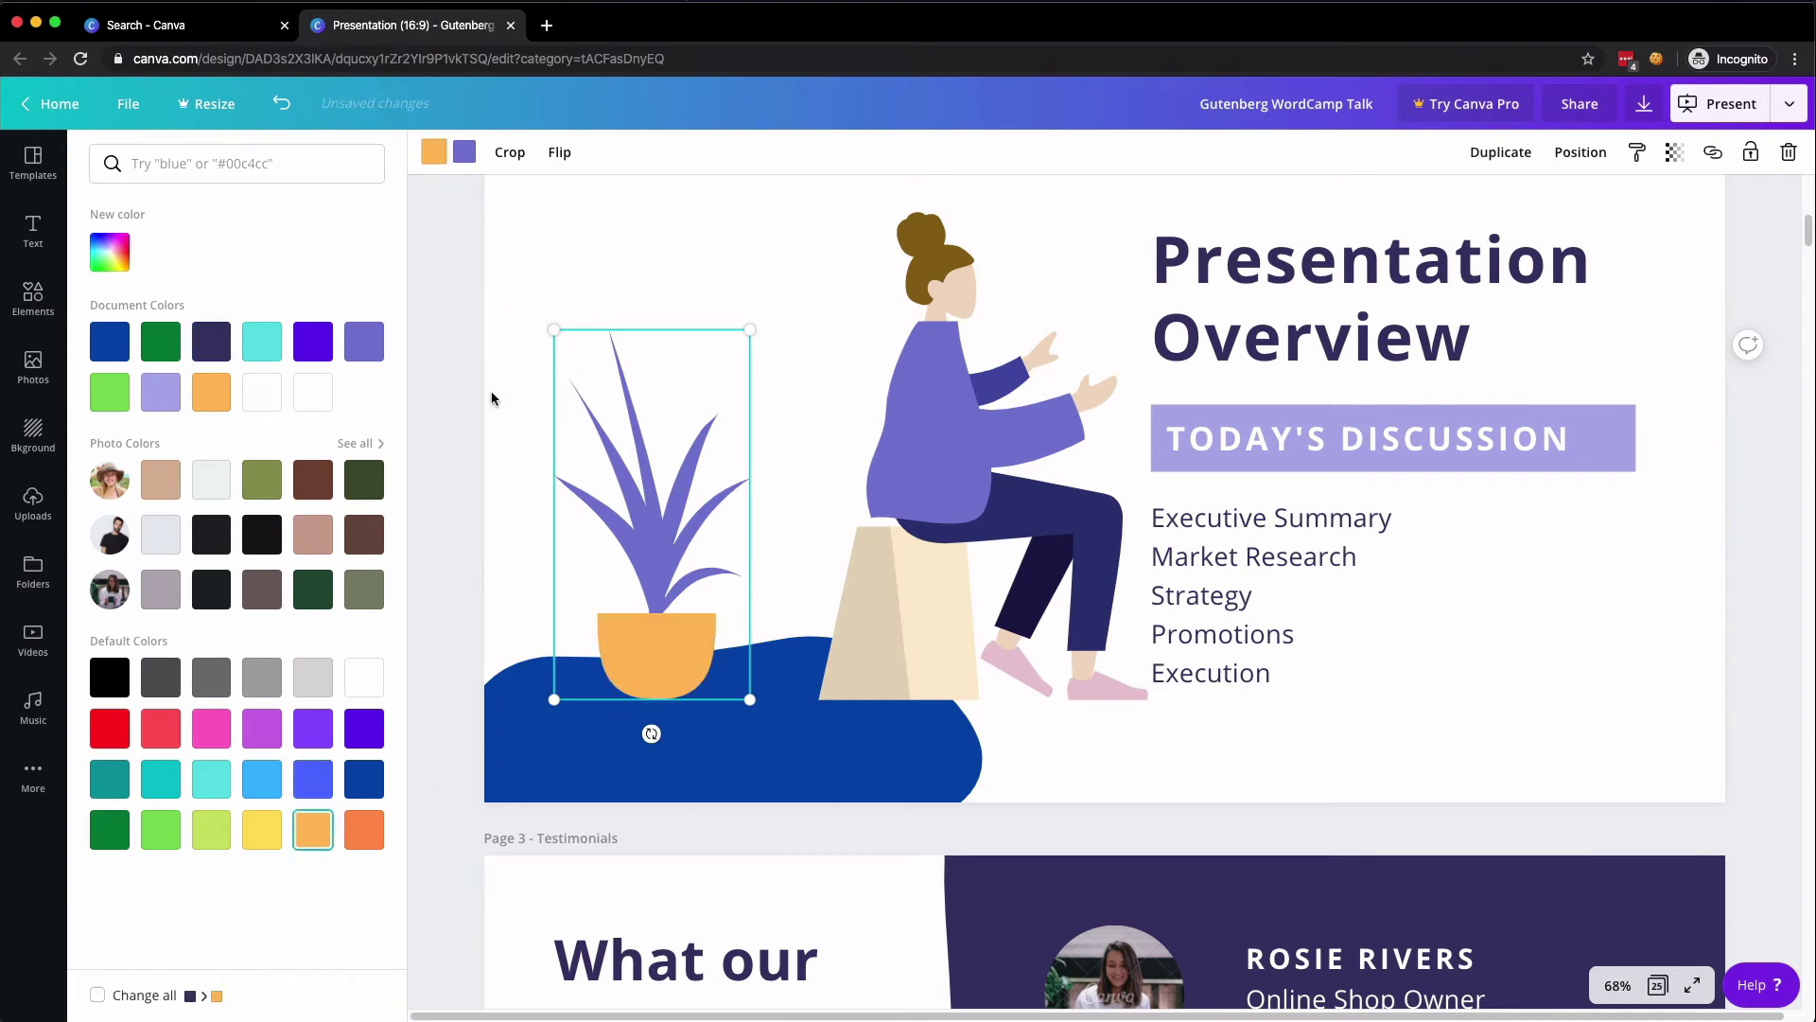
pyautogui.click(464, 151)
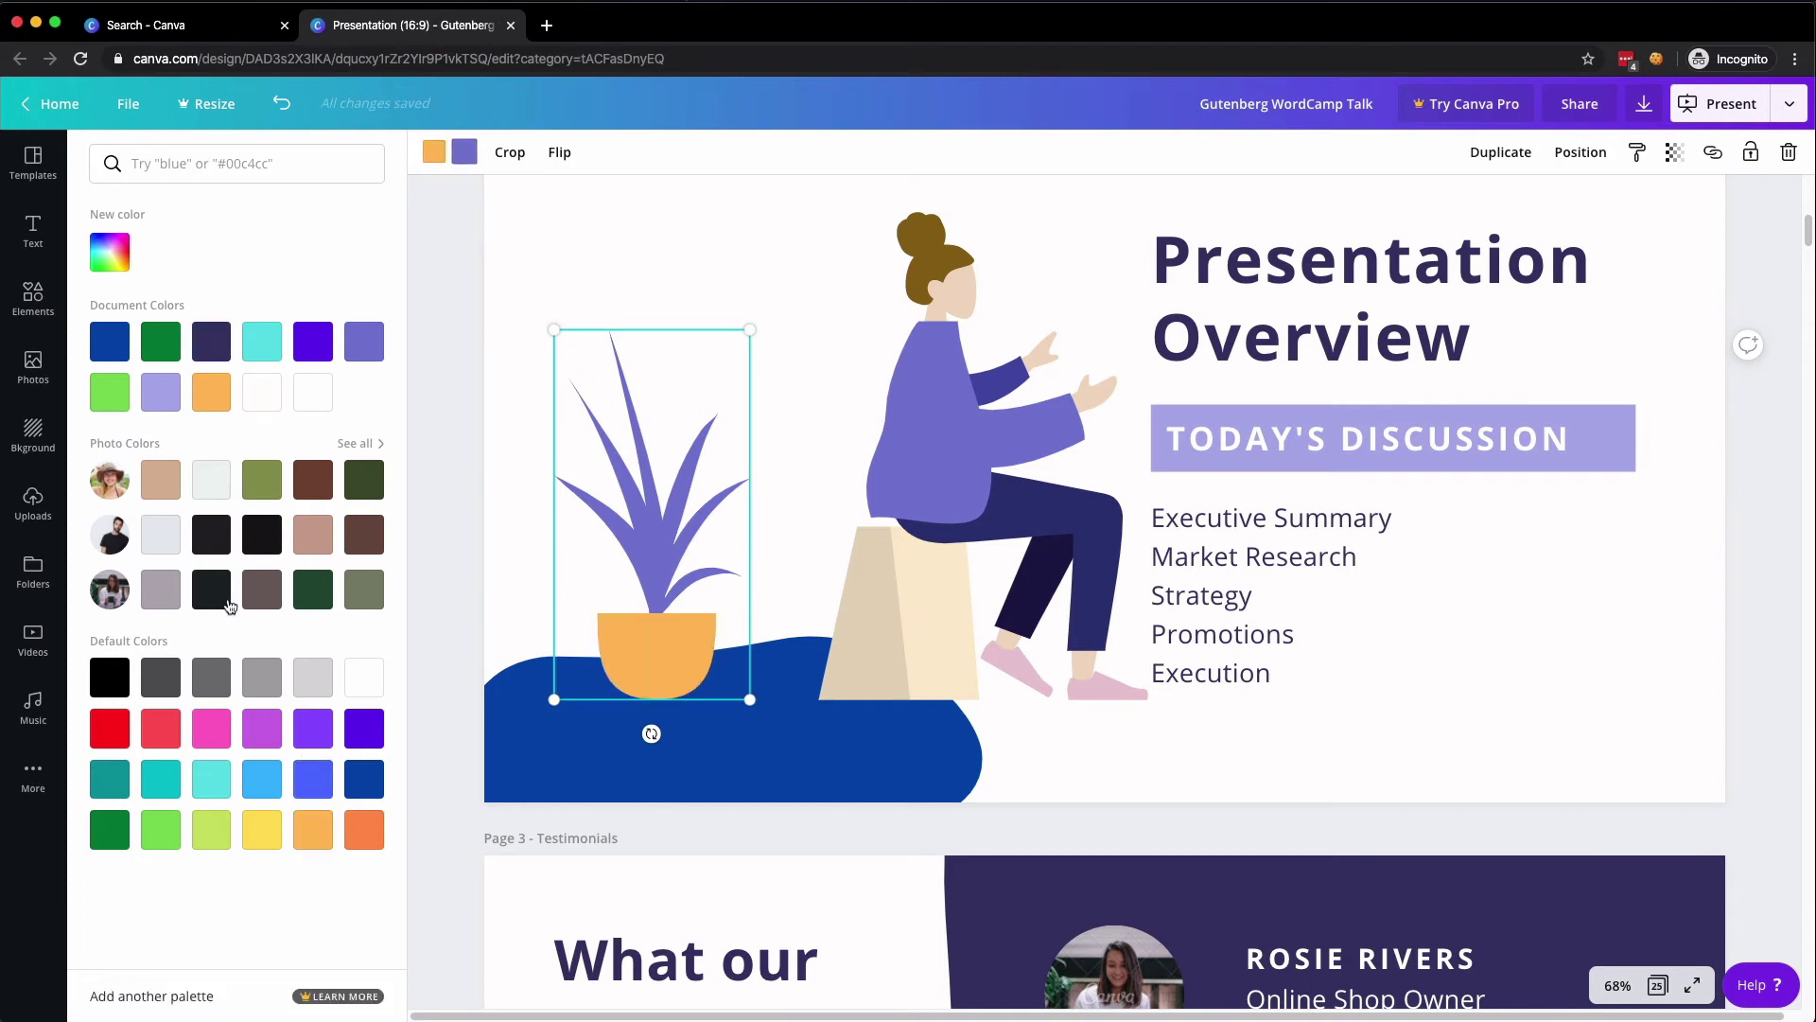
pyautogui.click(110, 830)
pyautogui.click(864, 587)
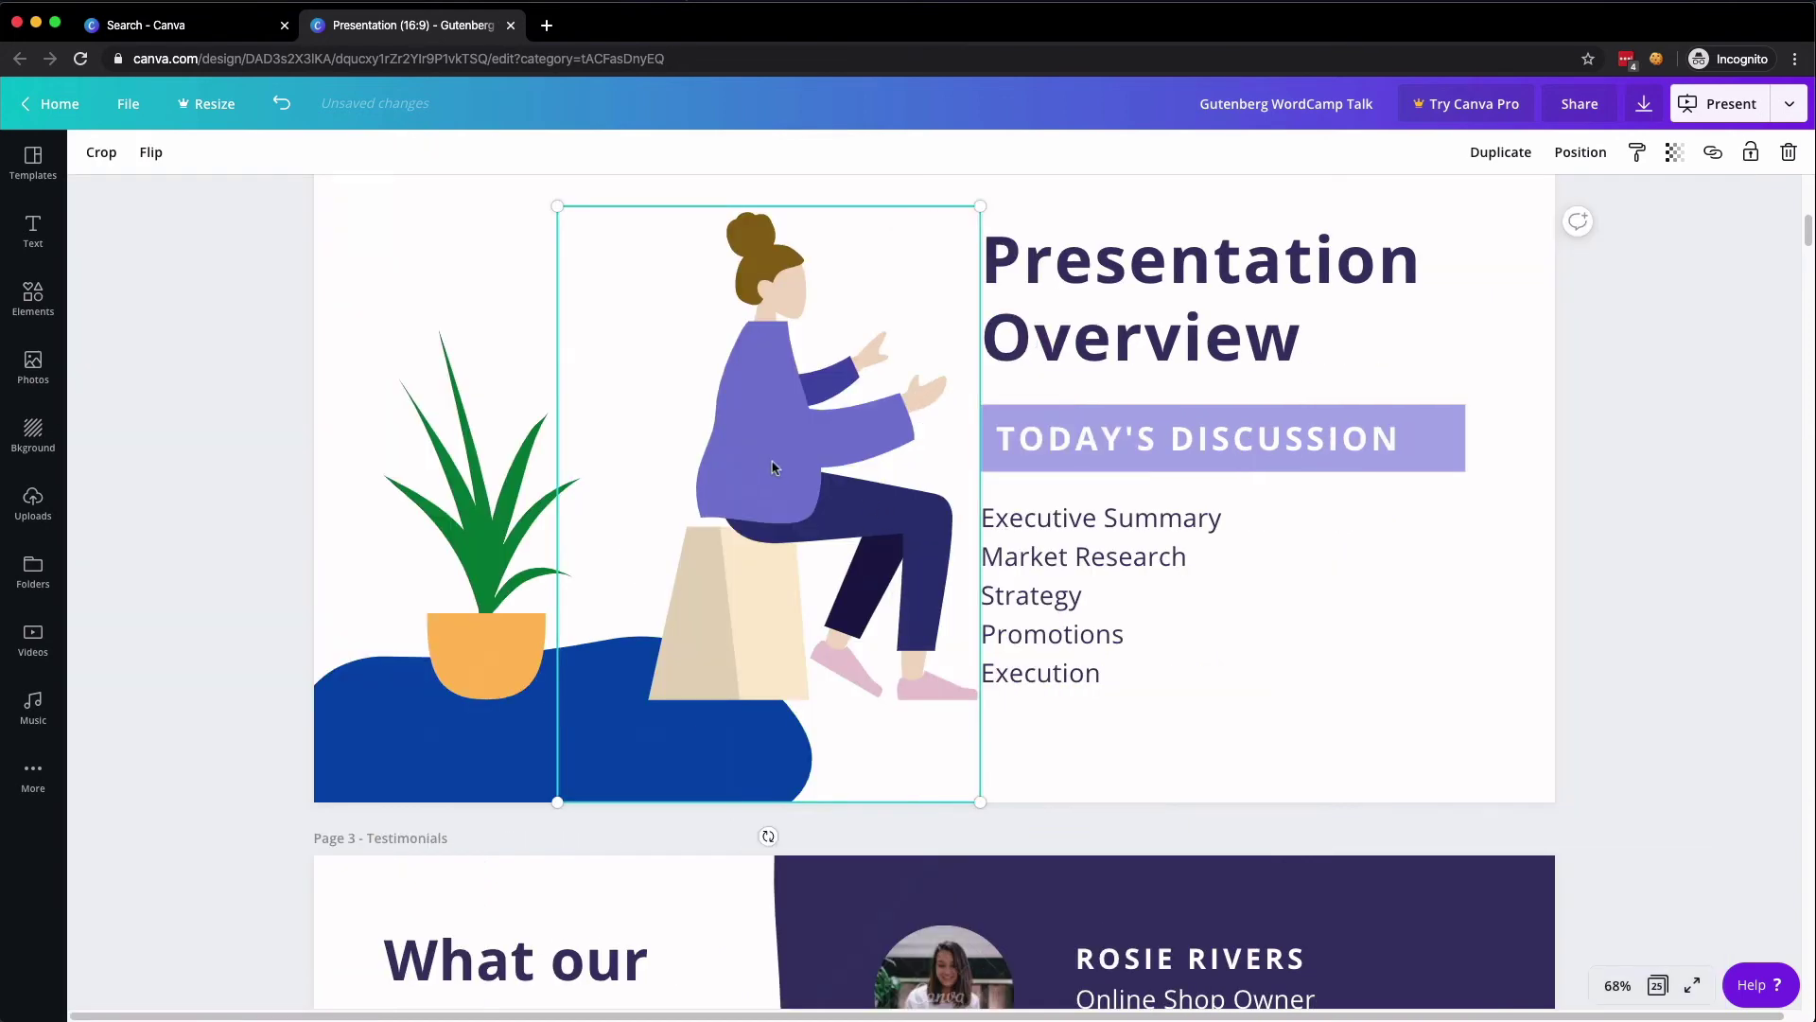
pyautogui.moveTo(772, 466); pyautogui.dragTo(611, 465)
pyautogui.scroll(-19, 637, 609)
pyautogui.scroll(3, 946, 501)
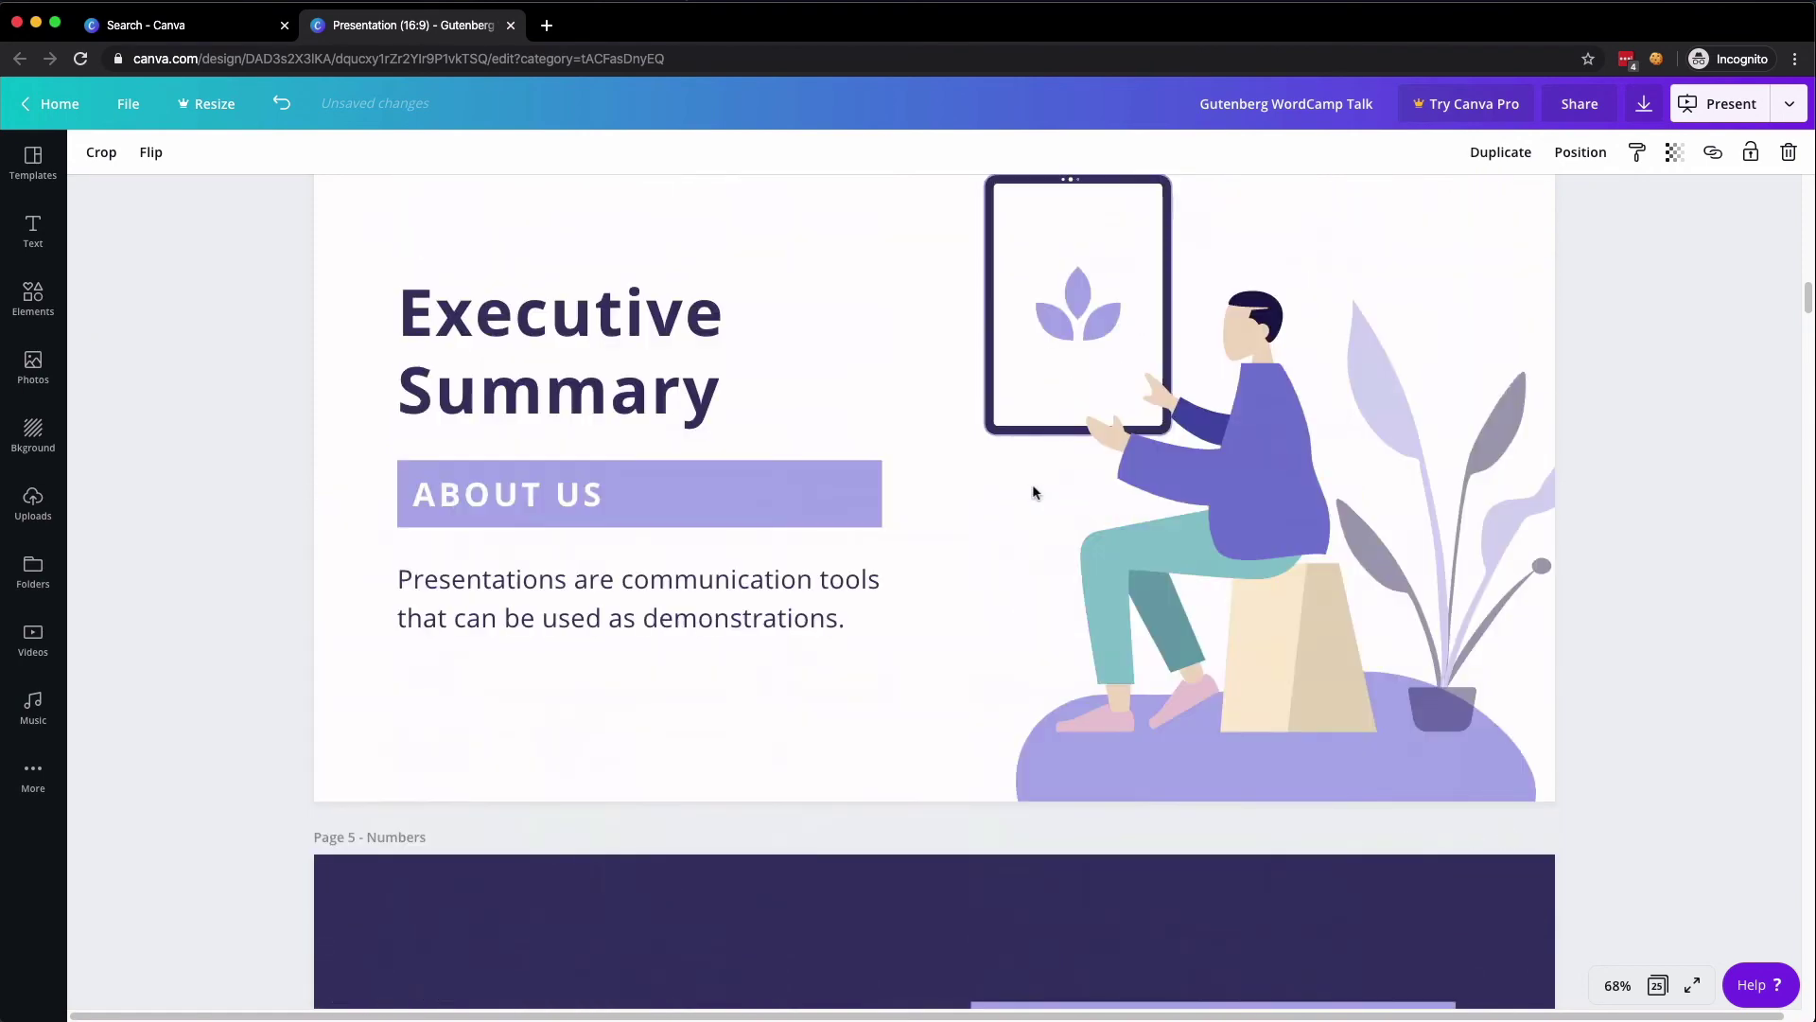
pyautogui.click(1259, 481)
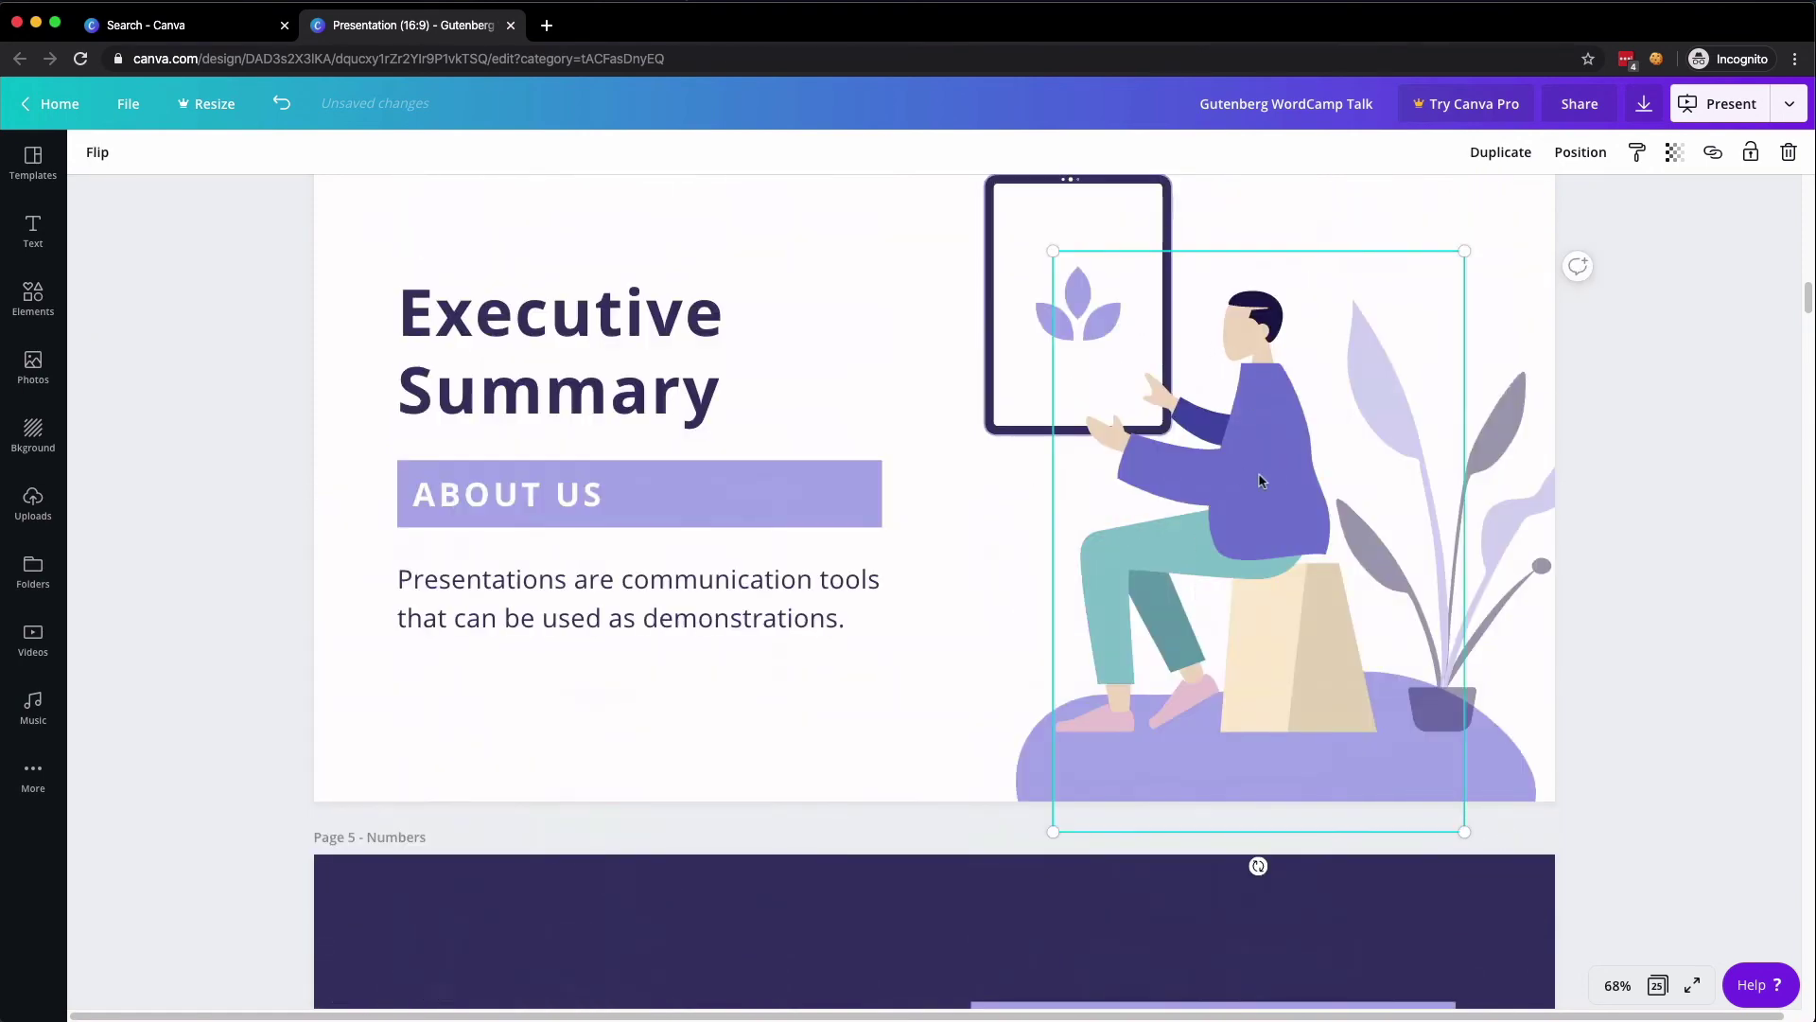
pyautogui.scroll(13, 660, 432)
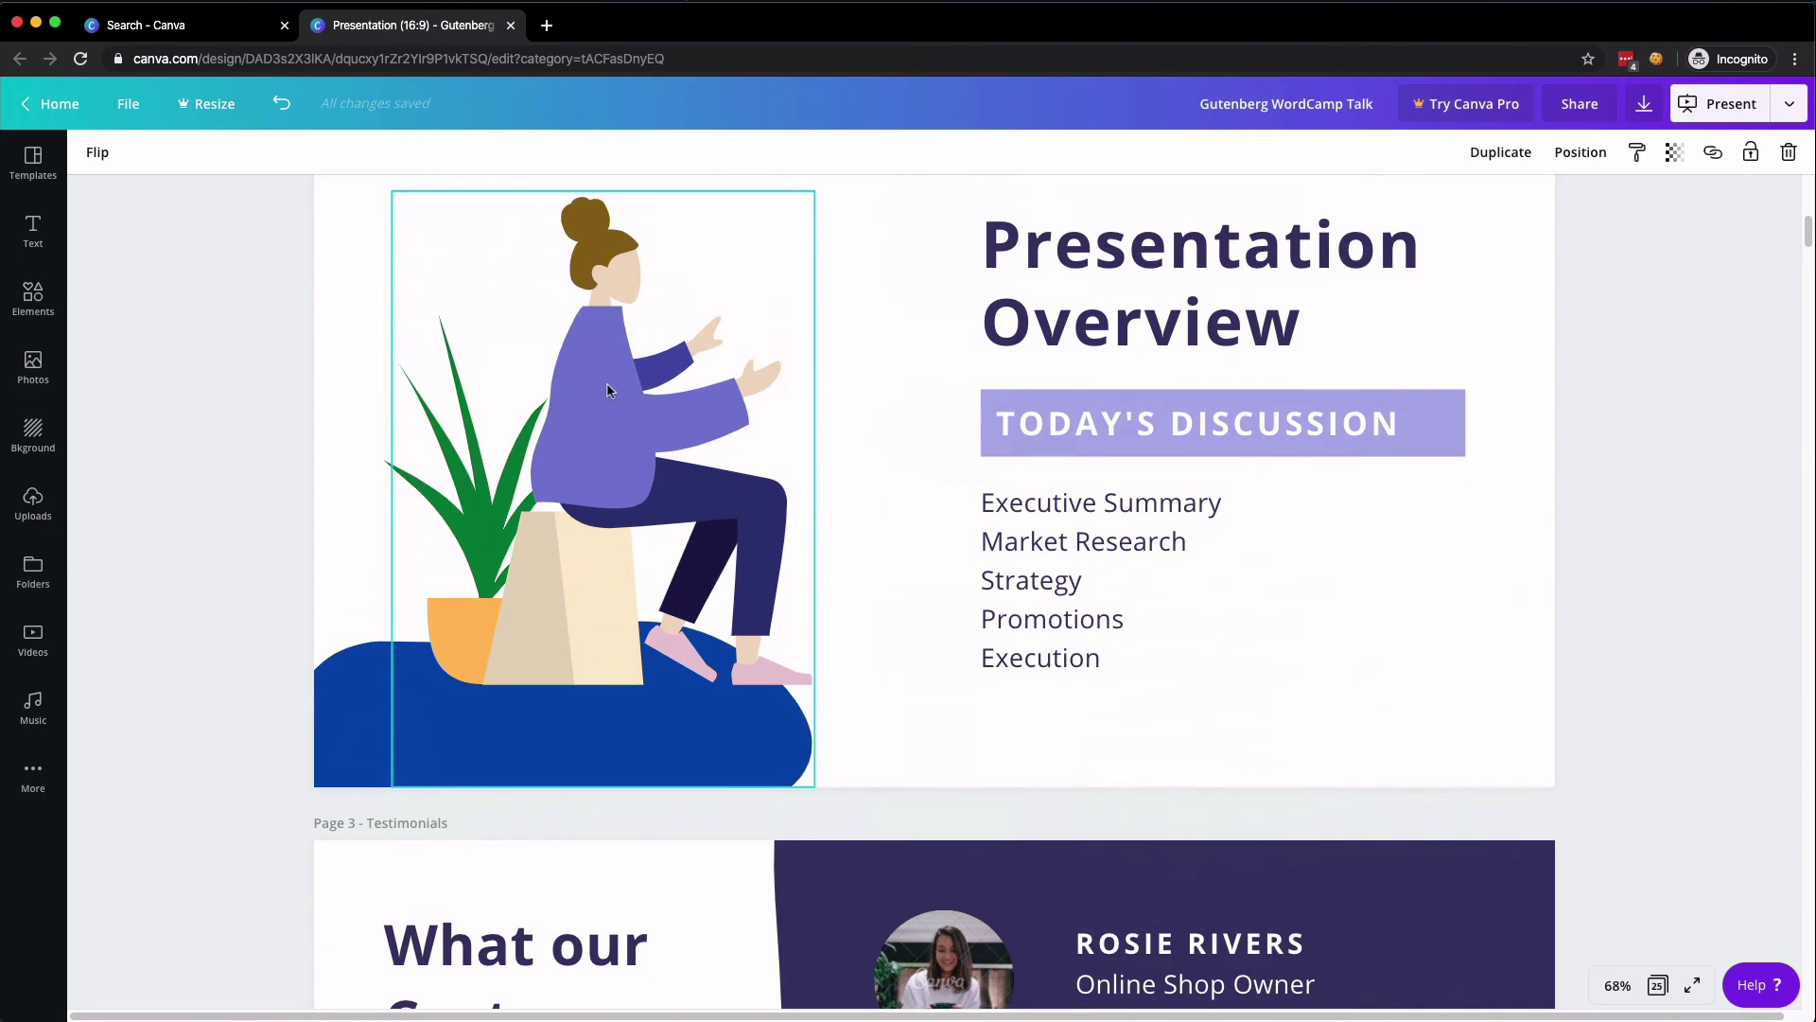
pyautogui.scroll(-10, 608, 389)
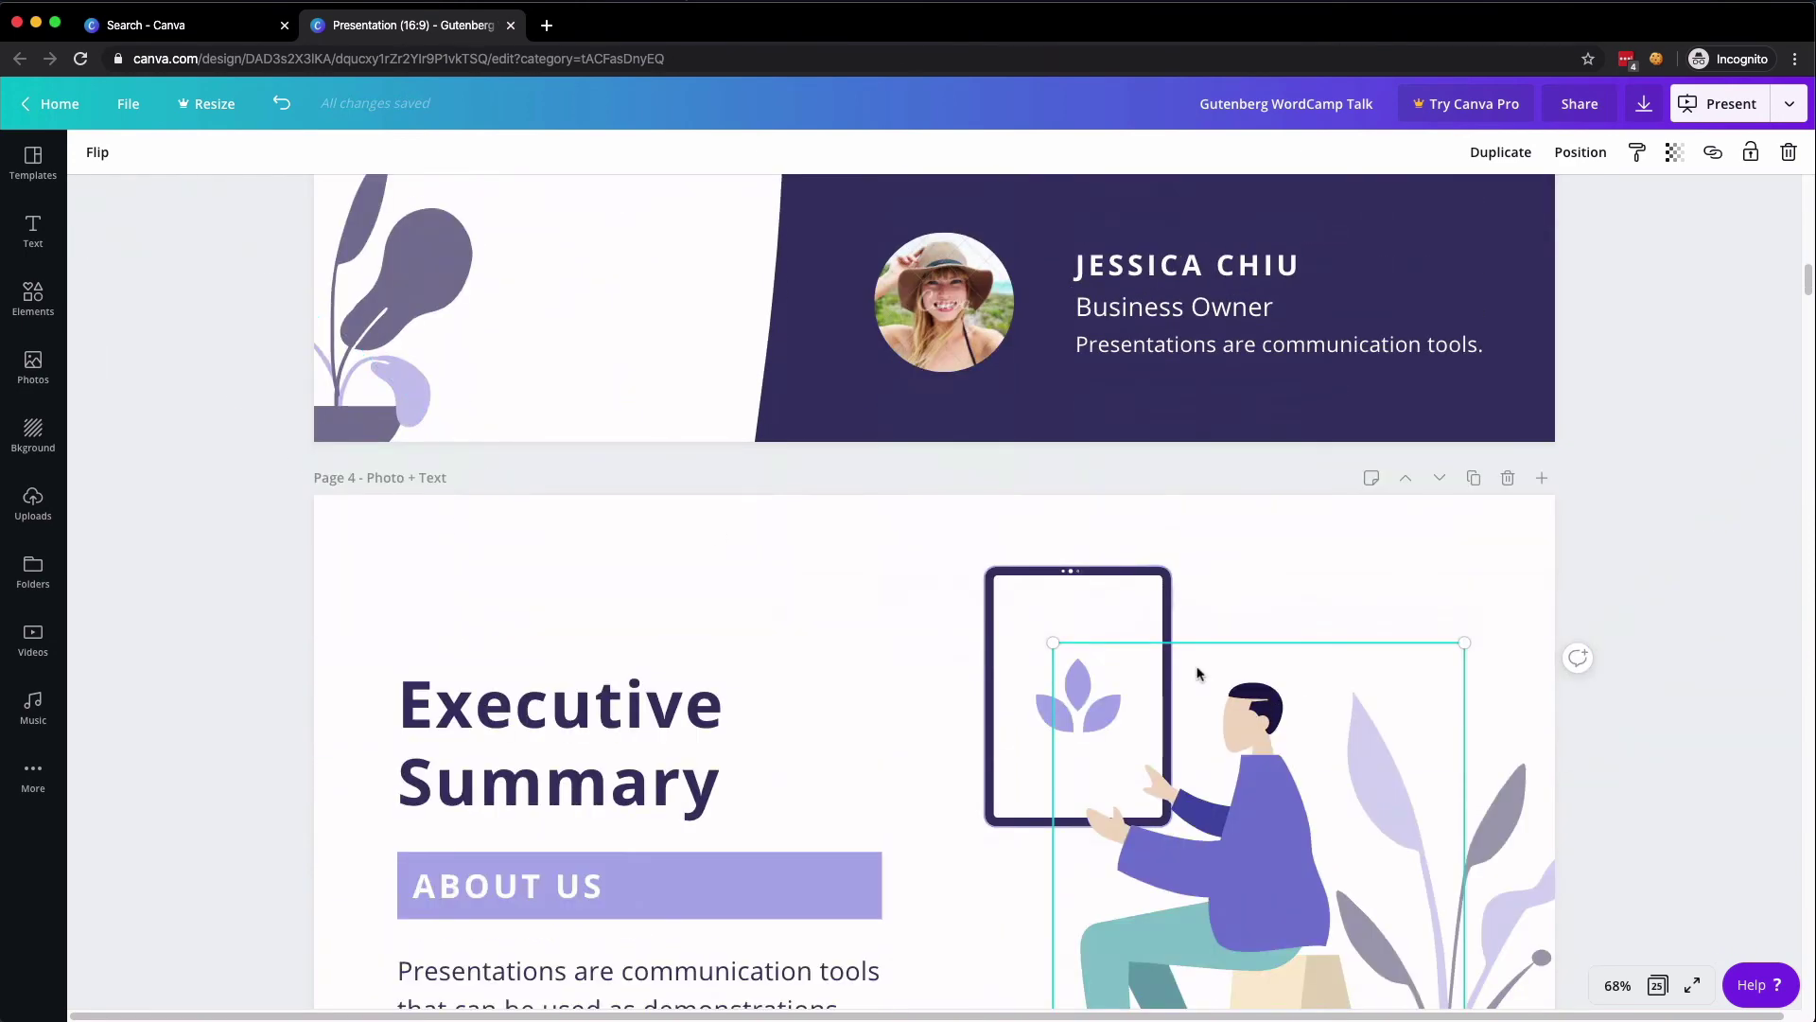
pyautogui.scroll(10, 457, 386)
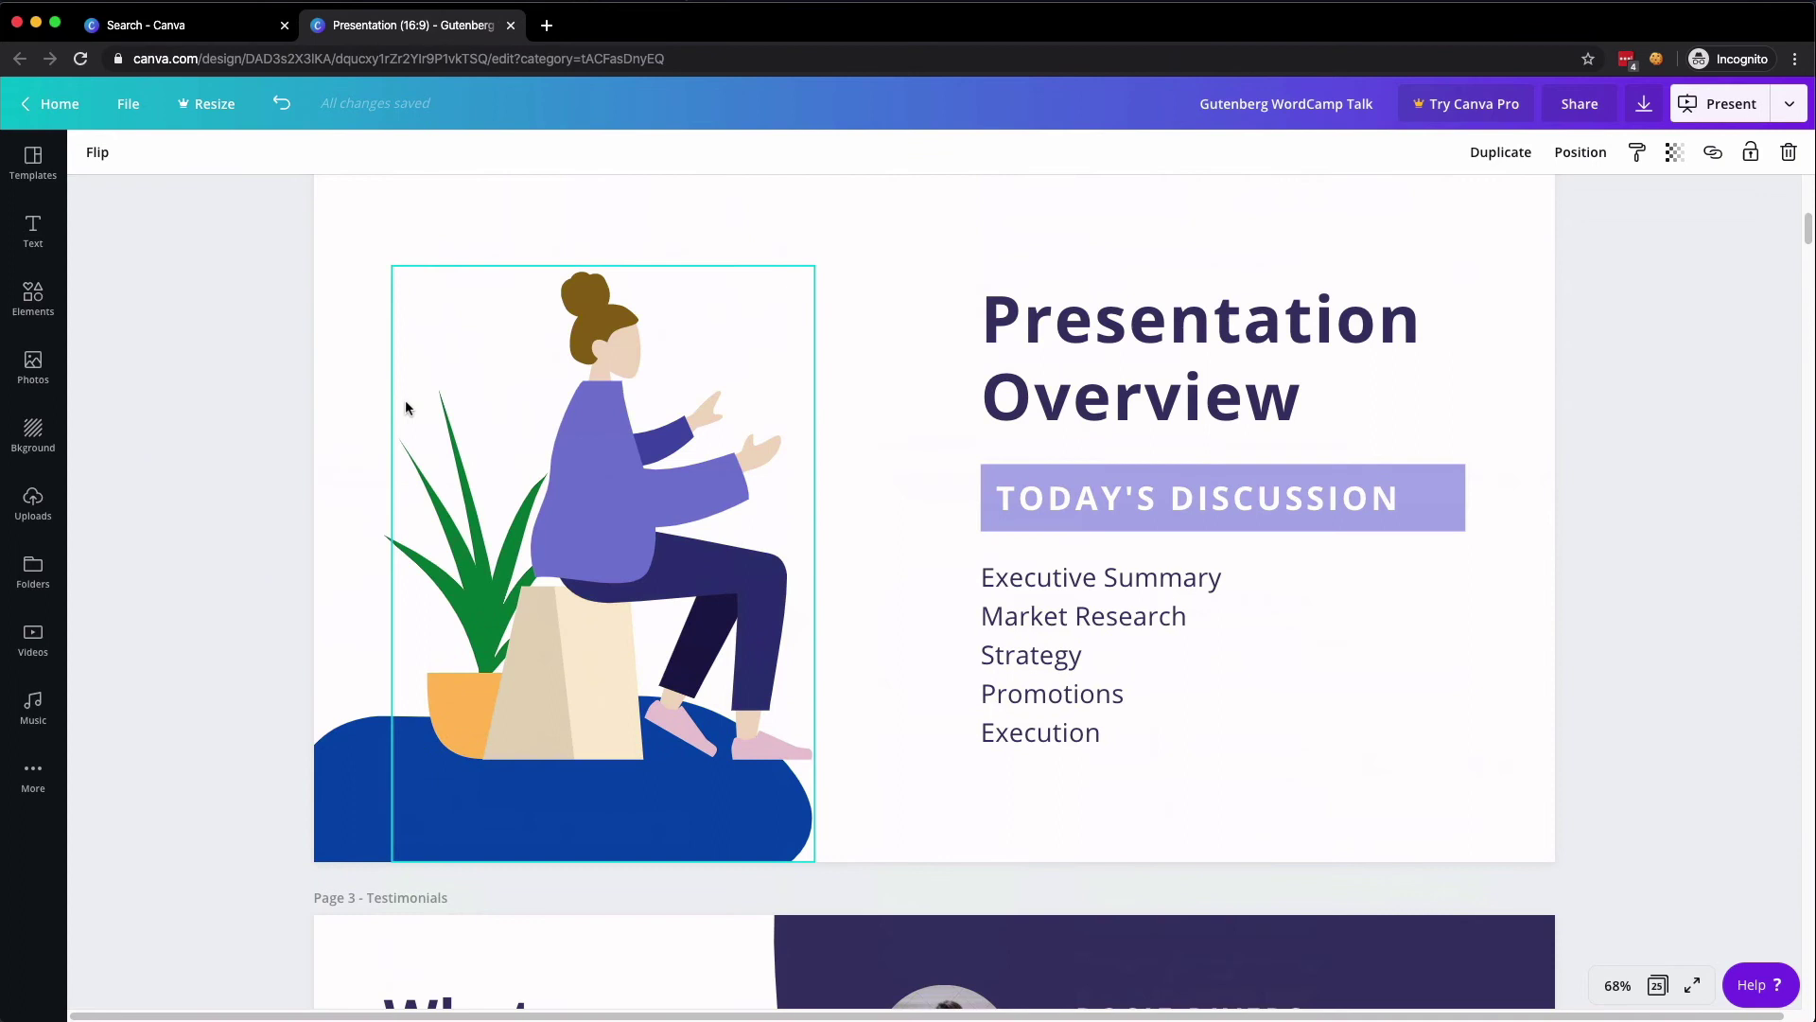
pyautogui.click(601, 486)
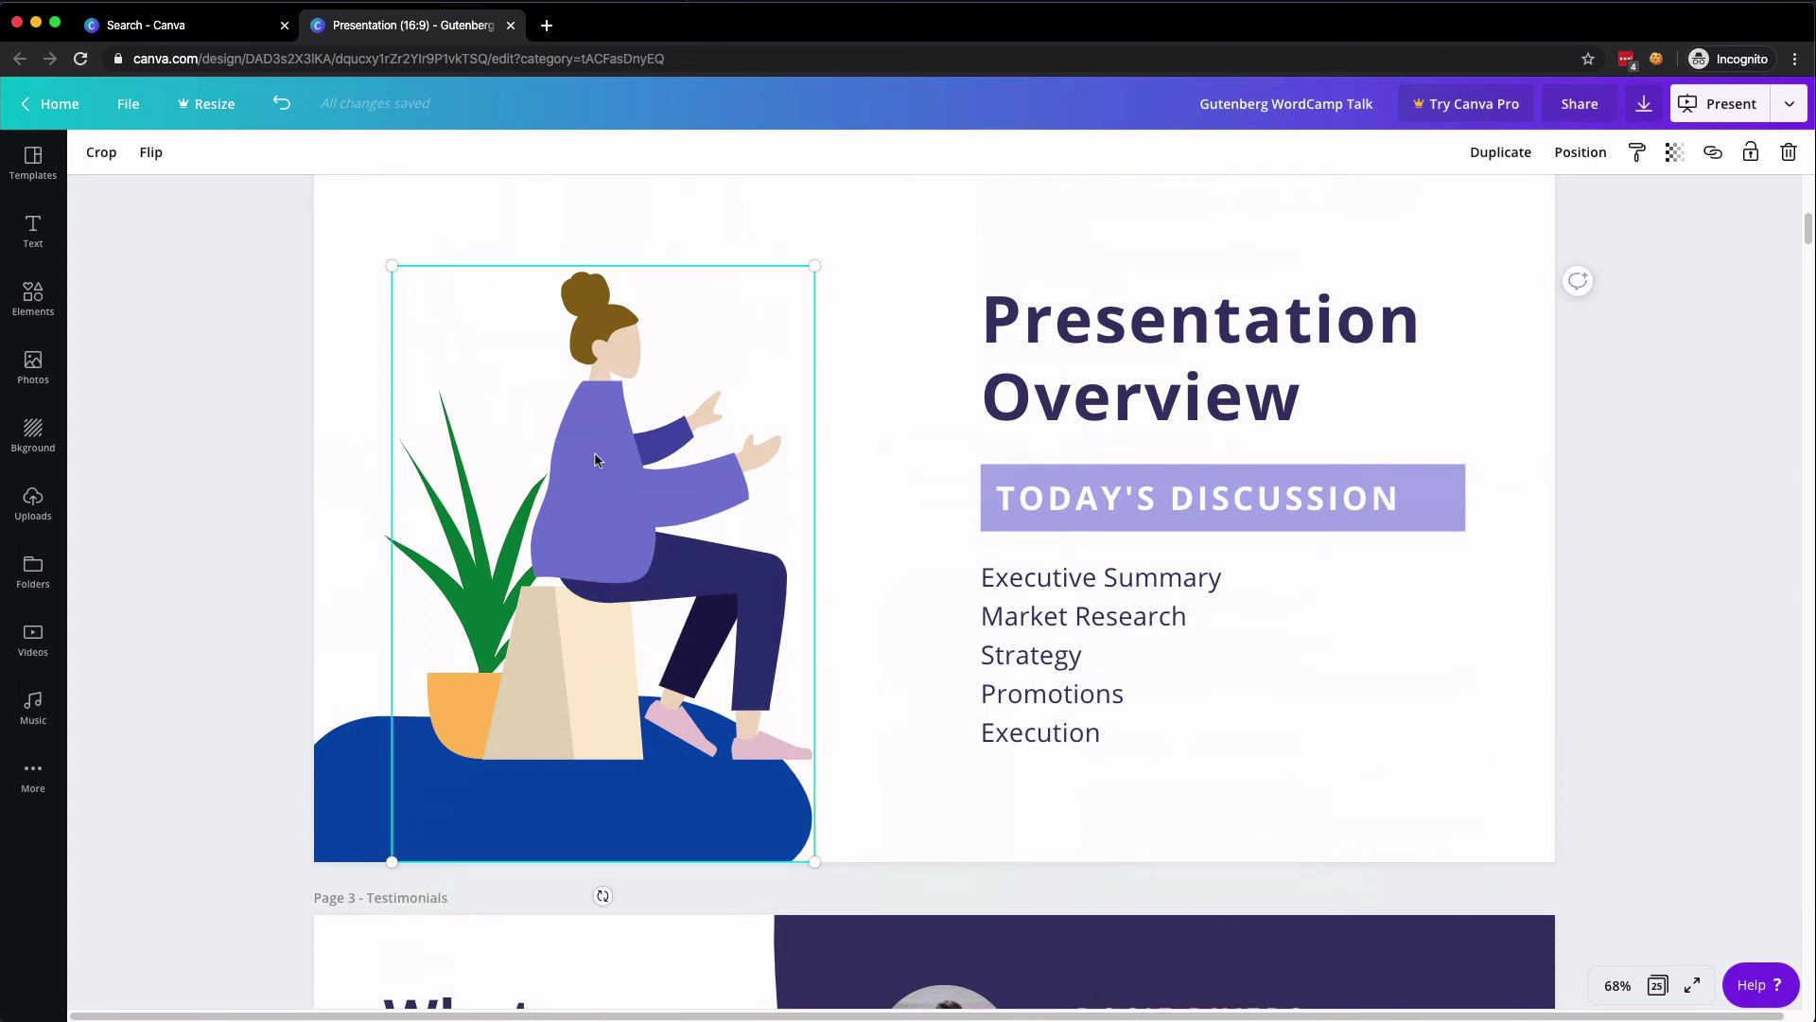
pyautogui.doubleClick(596, 458)
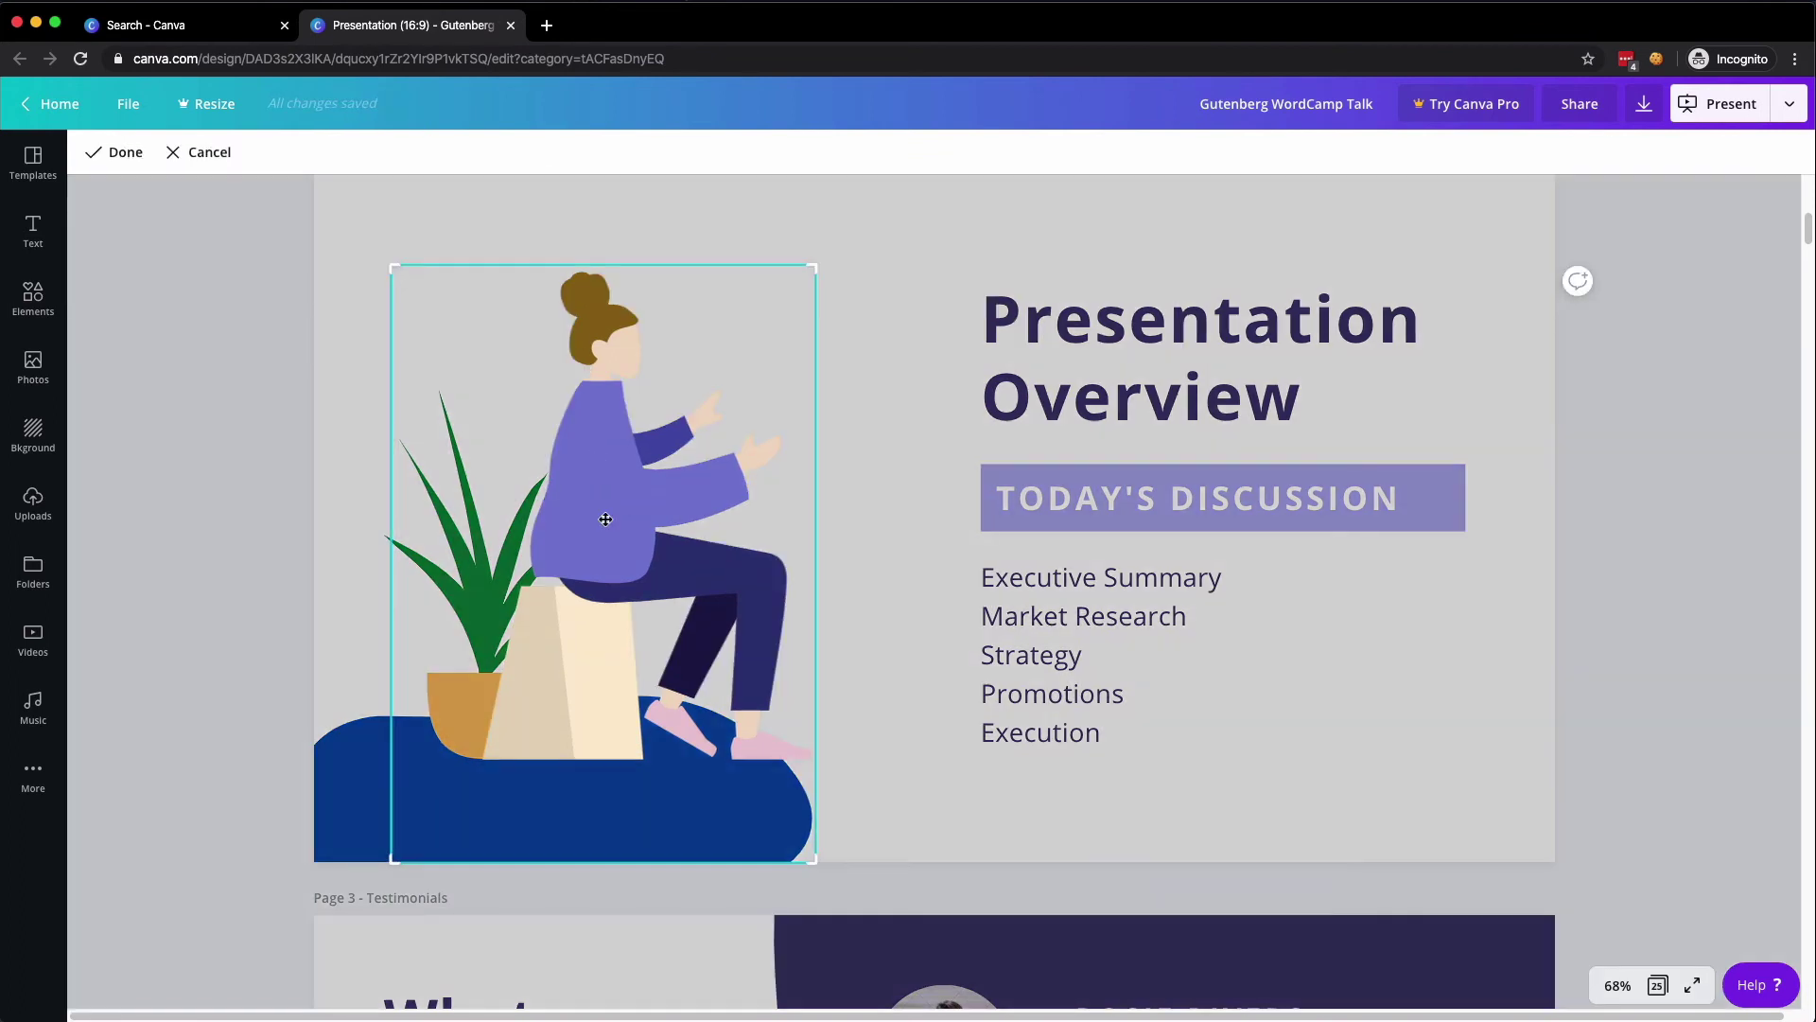
pyautogui.moveTo(610, 423); pyautogui.dragTo(727, 423)
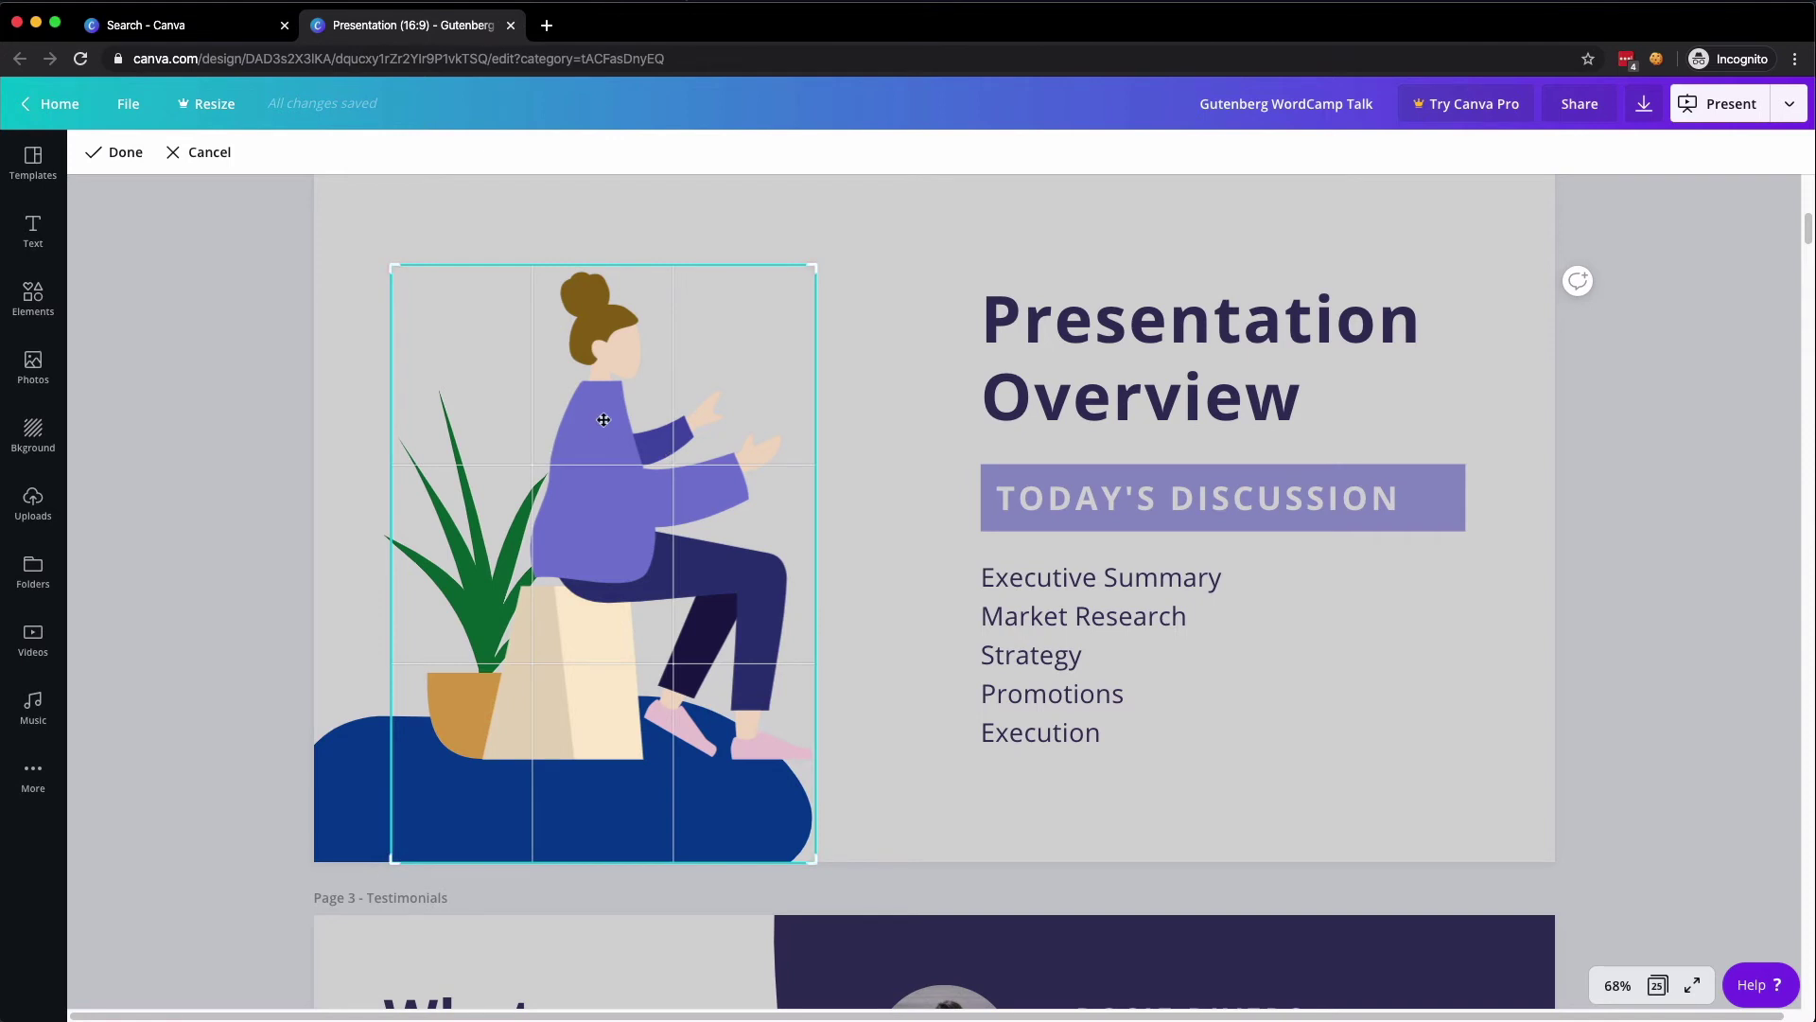
pyautogui.click(194, 156)
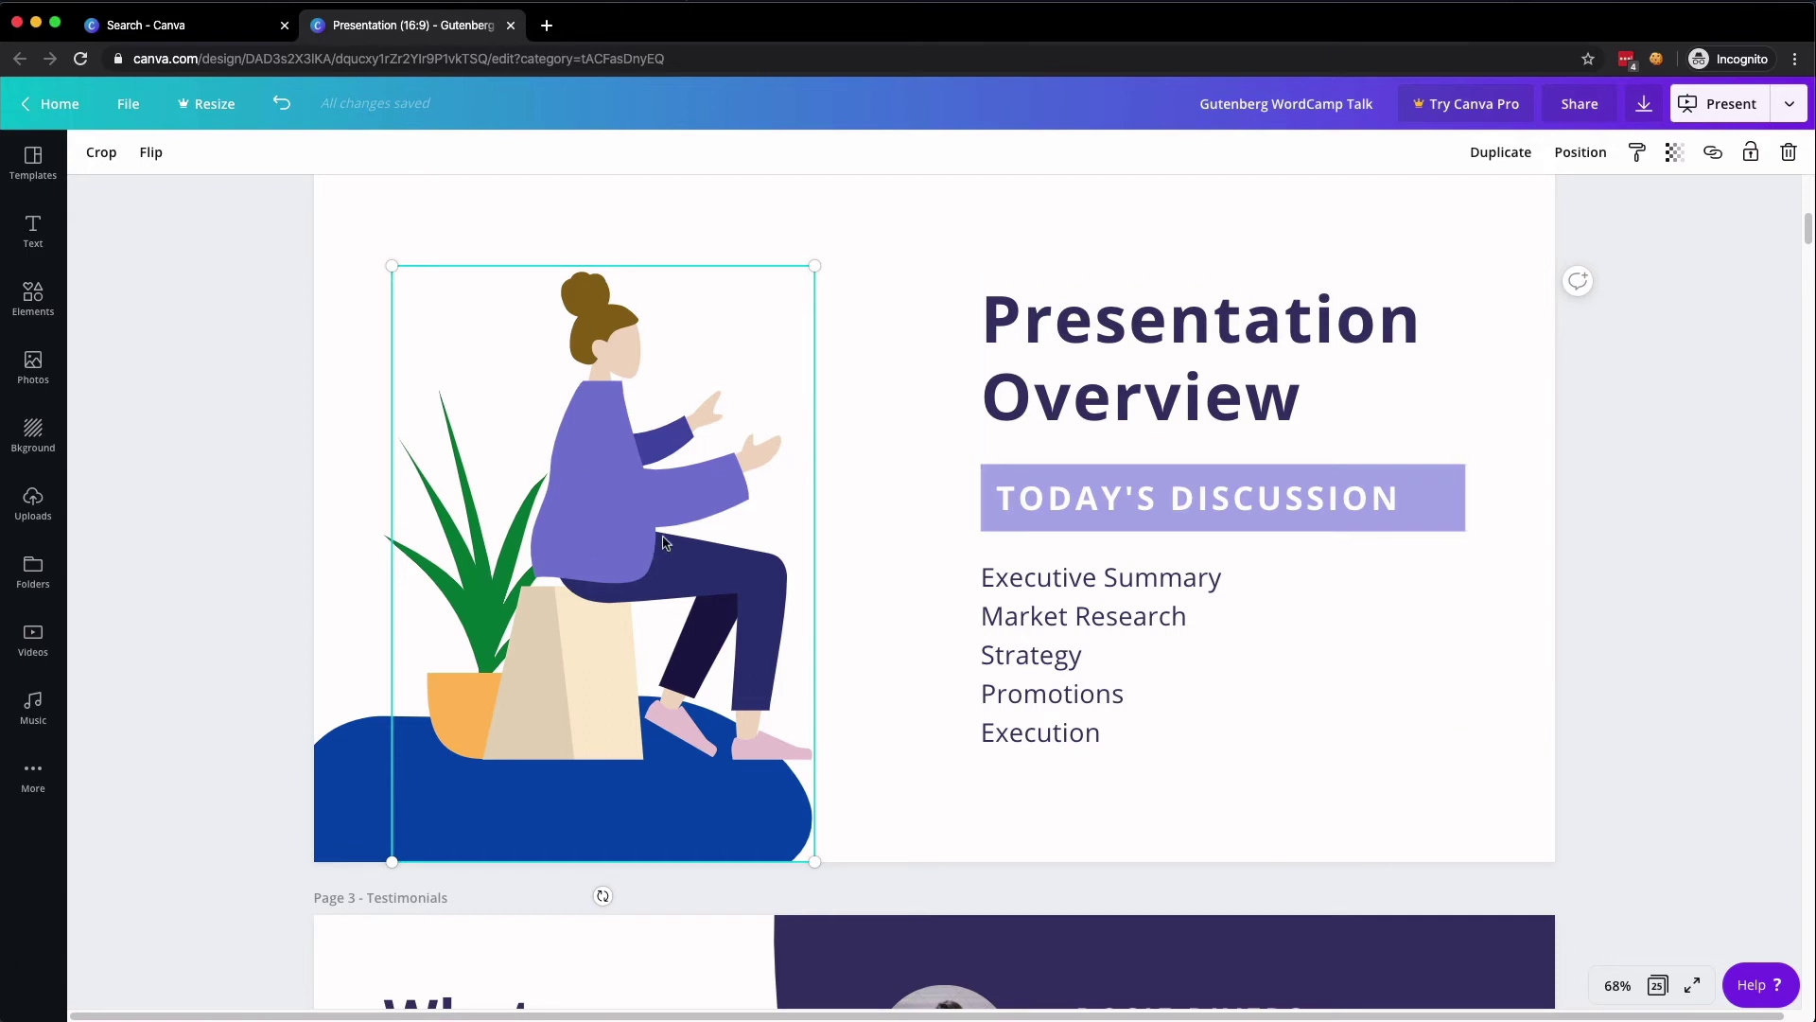
# - Search the Elements library for 'people' graphics
pyautogui.click(54, 306)
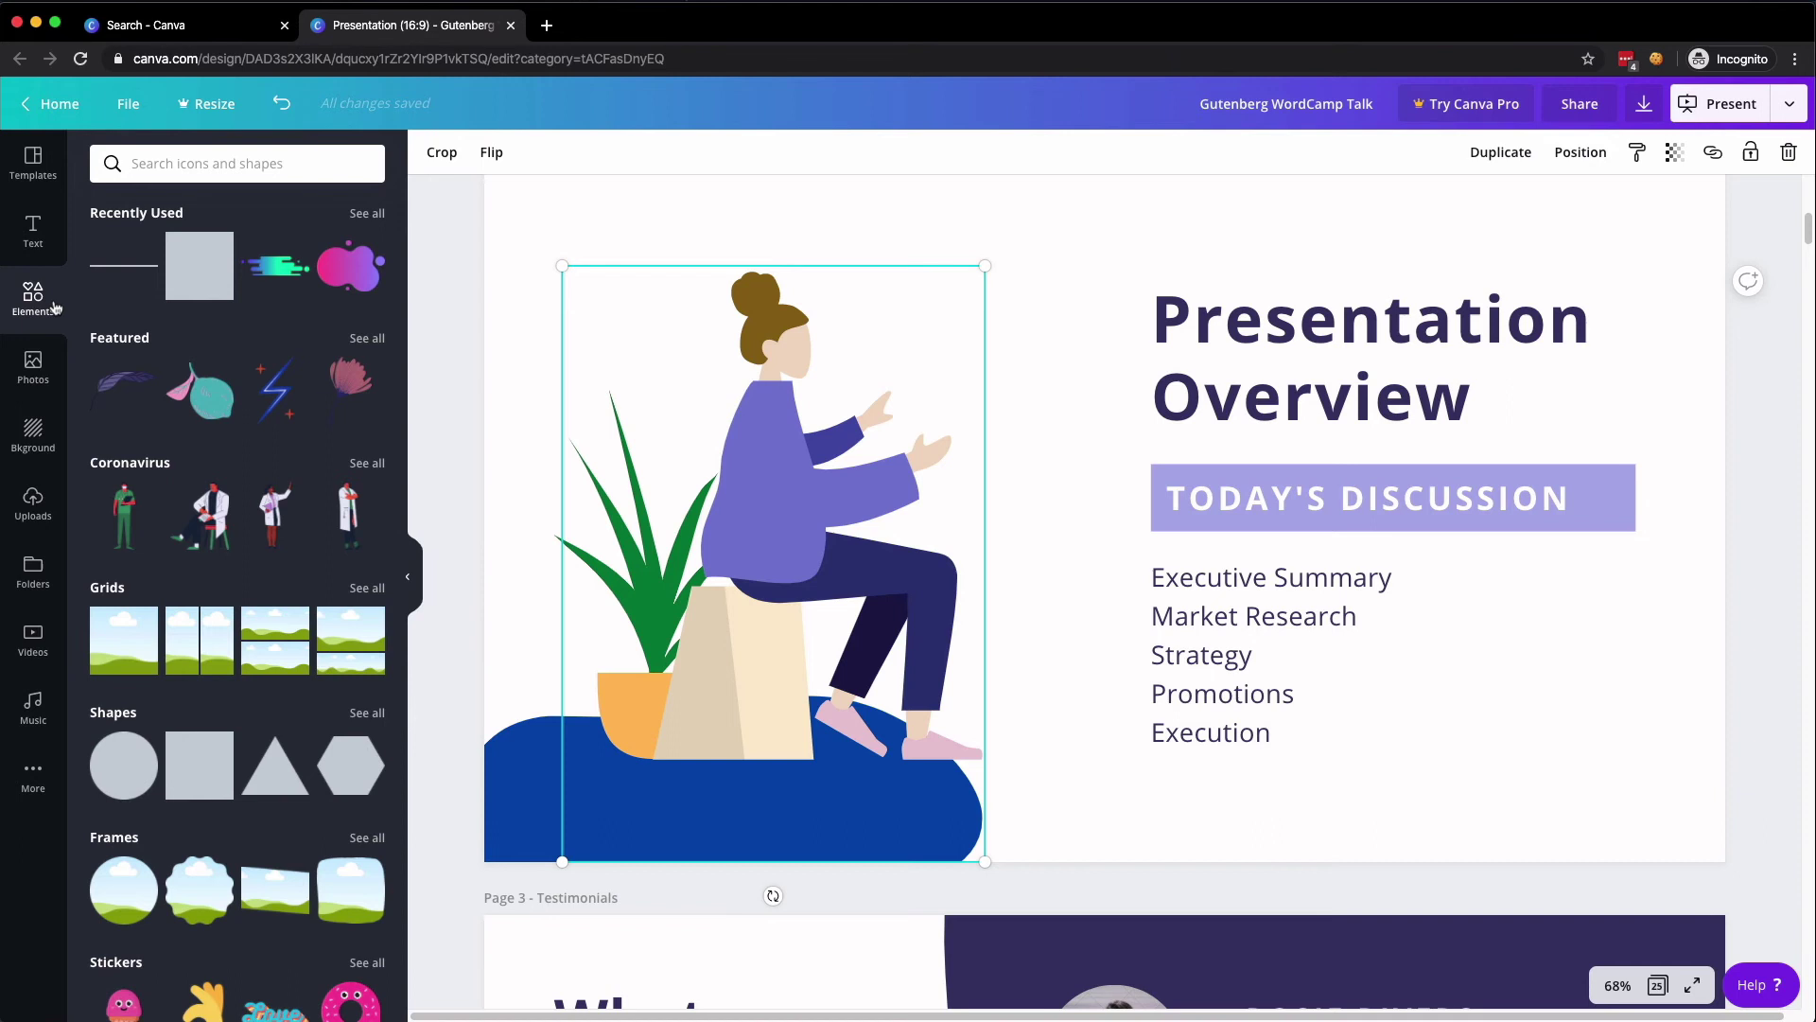
pyautogui.click(311, 168)
pyautogui.write('people')
pyautogui.press('Return')
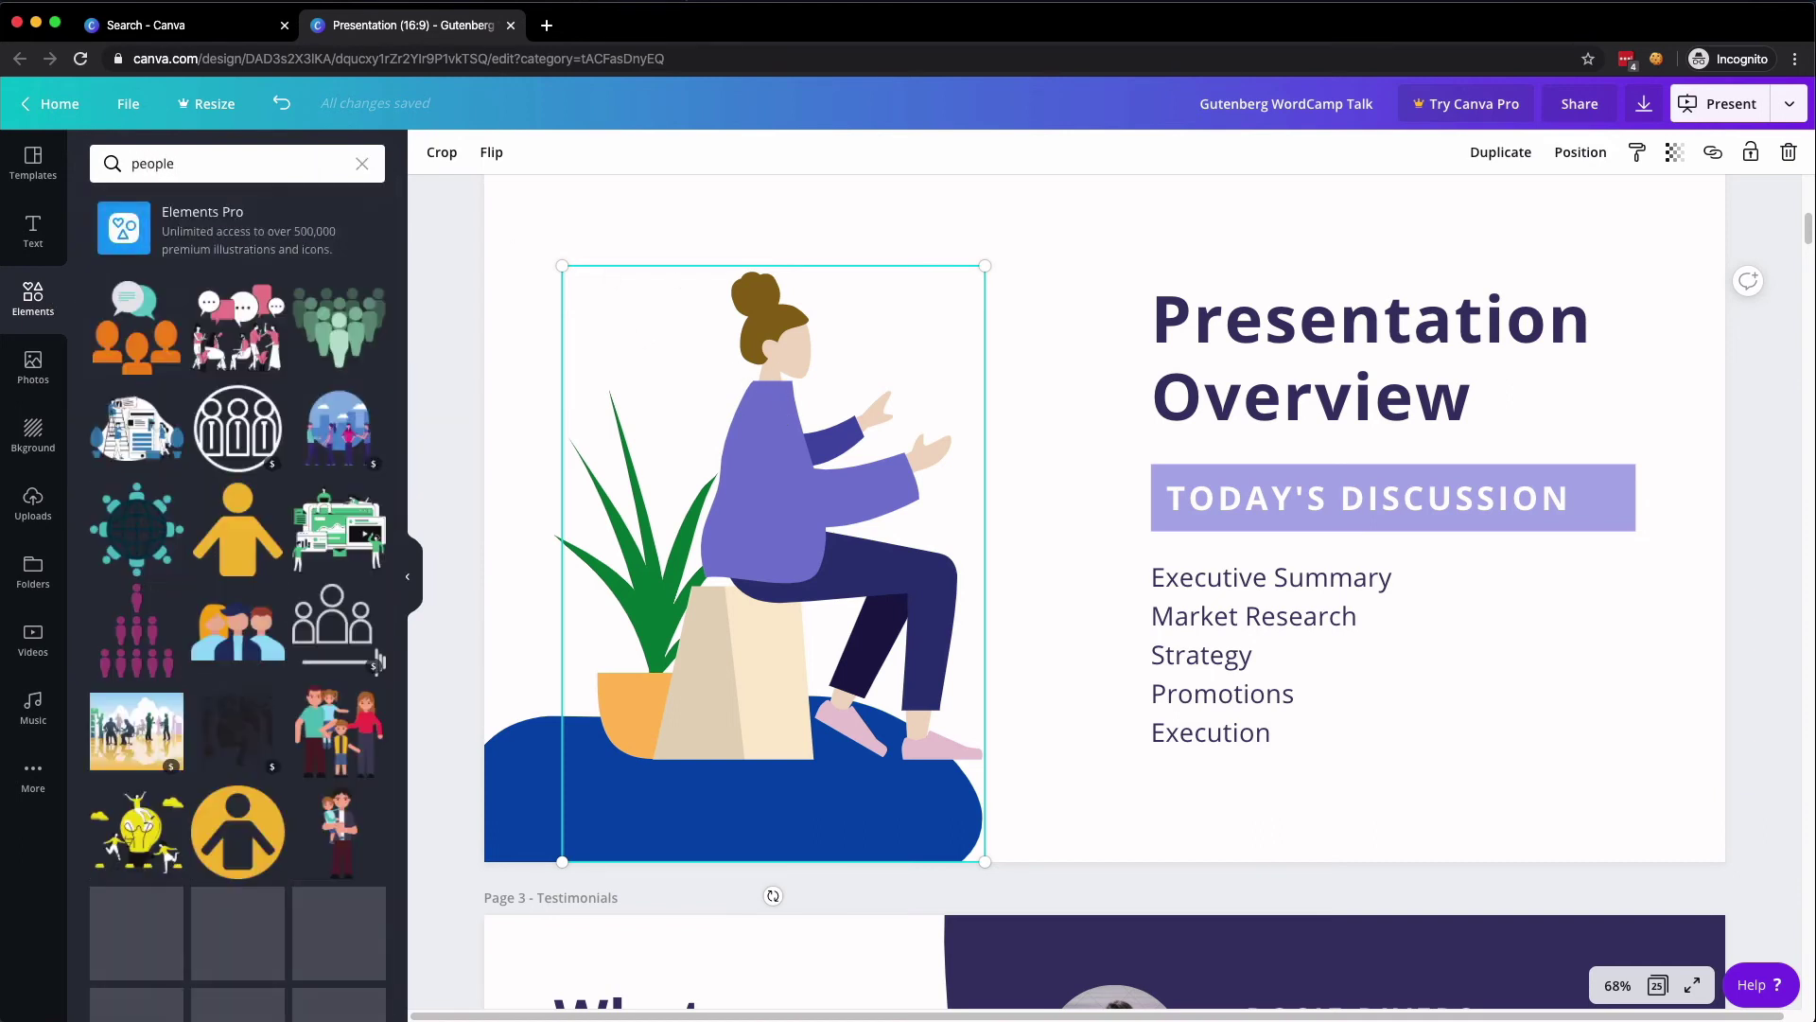
# - Show details and the full keyword list for the Pair of Party People having Fun illustration
pyautogui.scroll(-5, 240, 534)
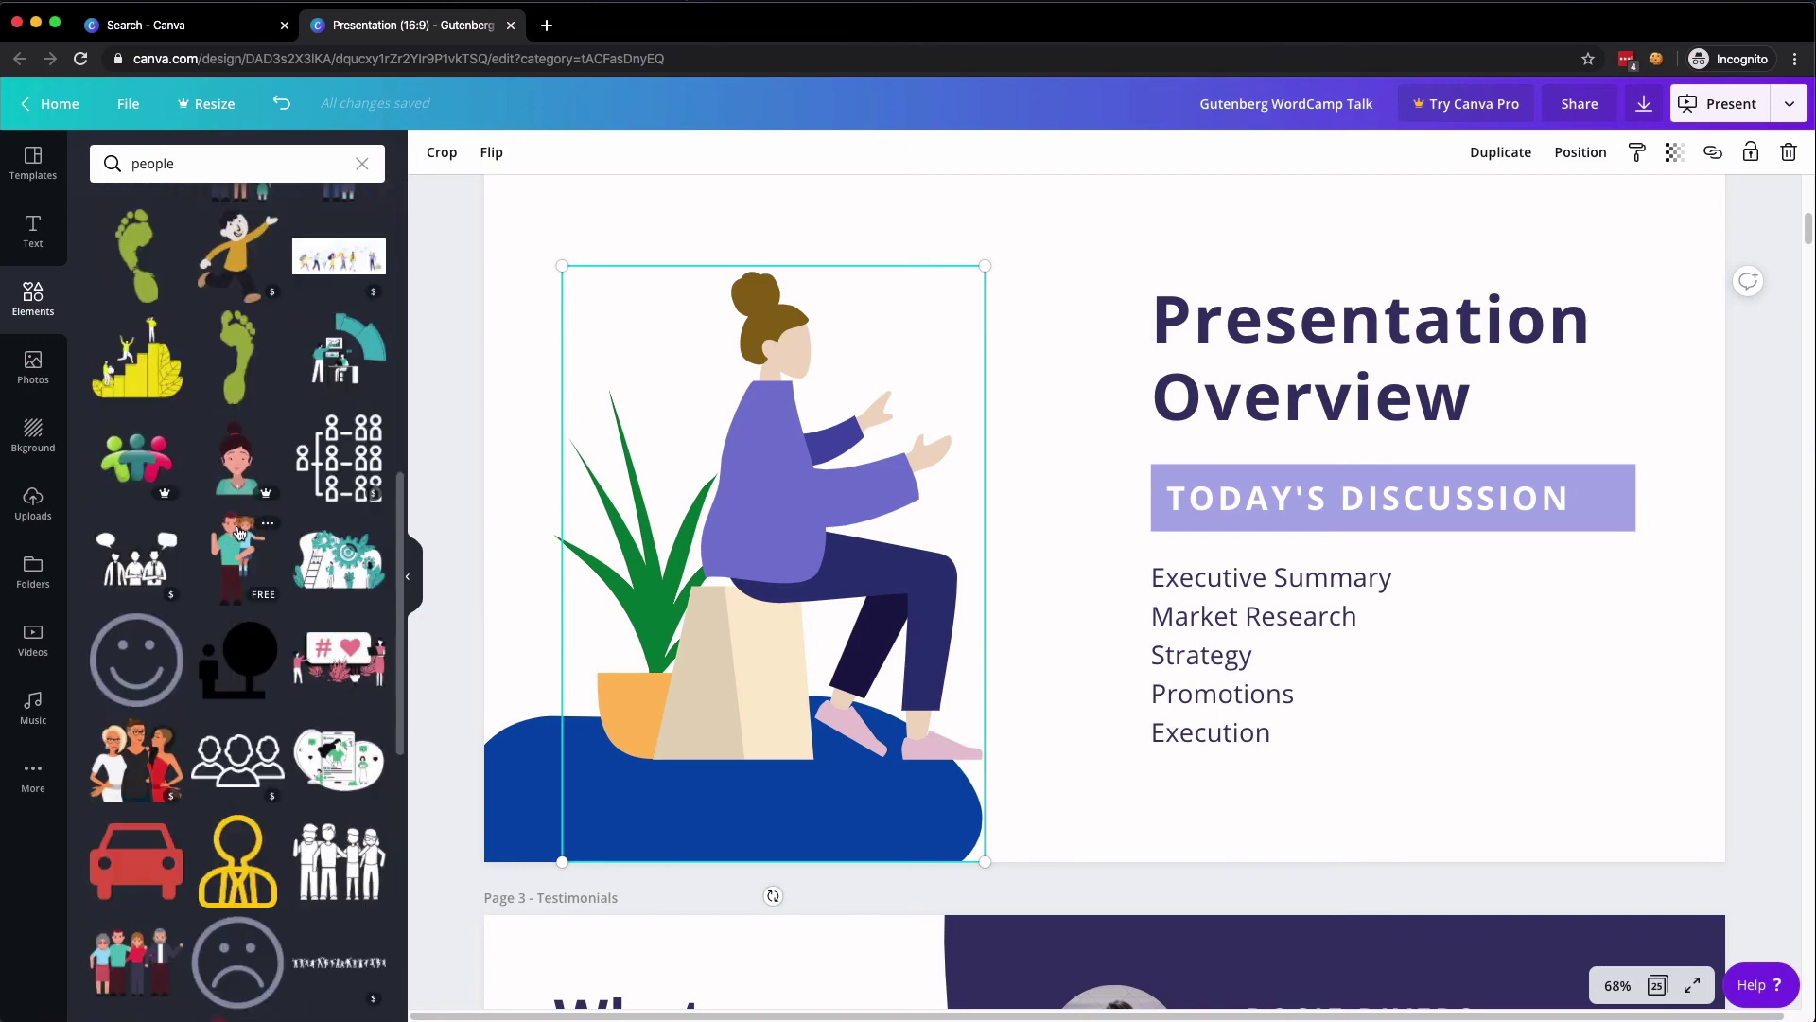
pyautogui.scroll(-8, 240, 534)
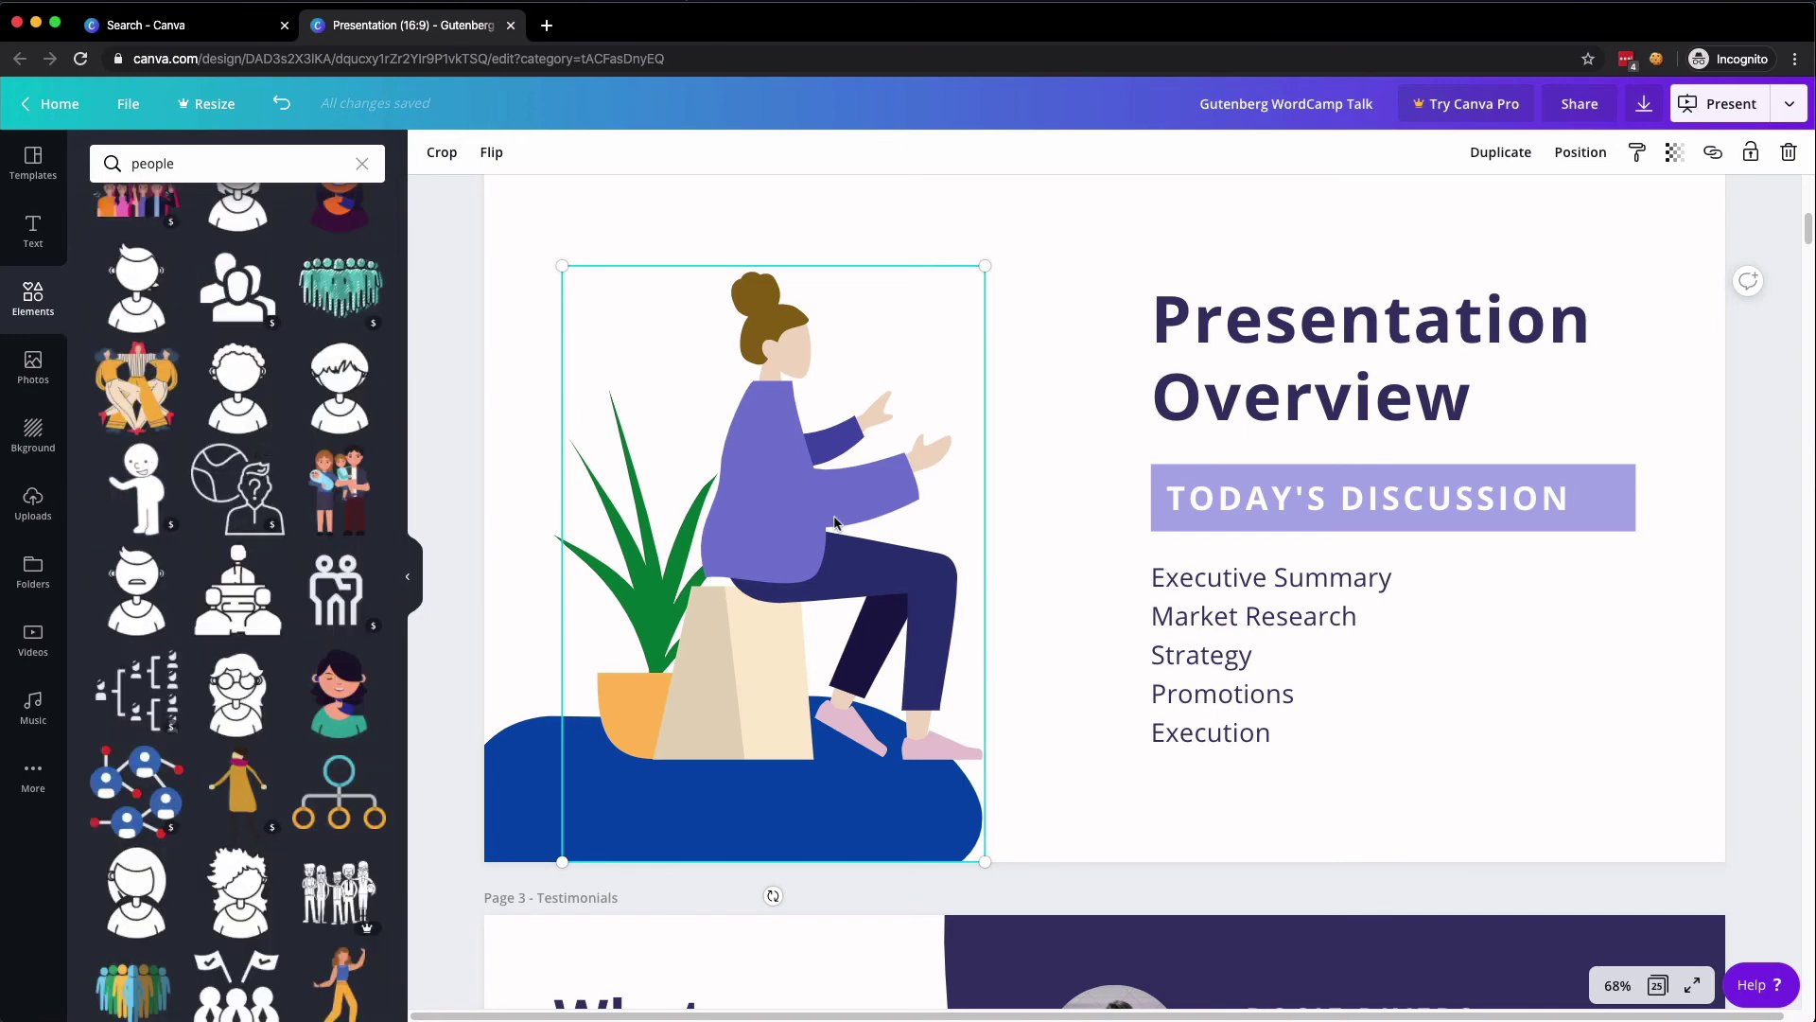
pyautogui.scroll(-10, 277, 546)
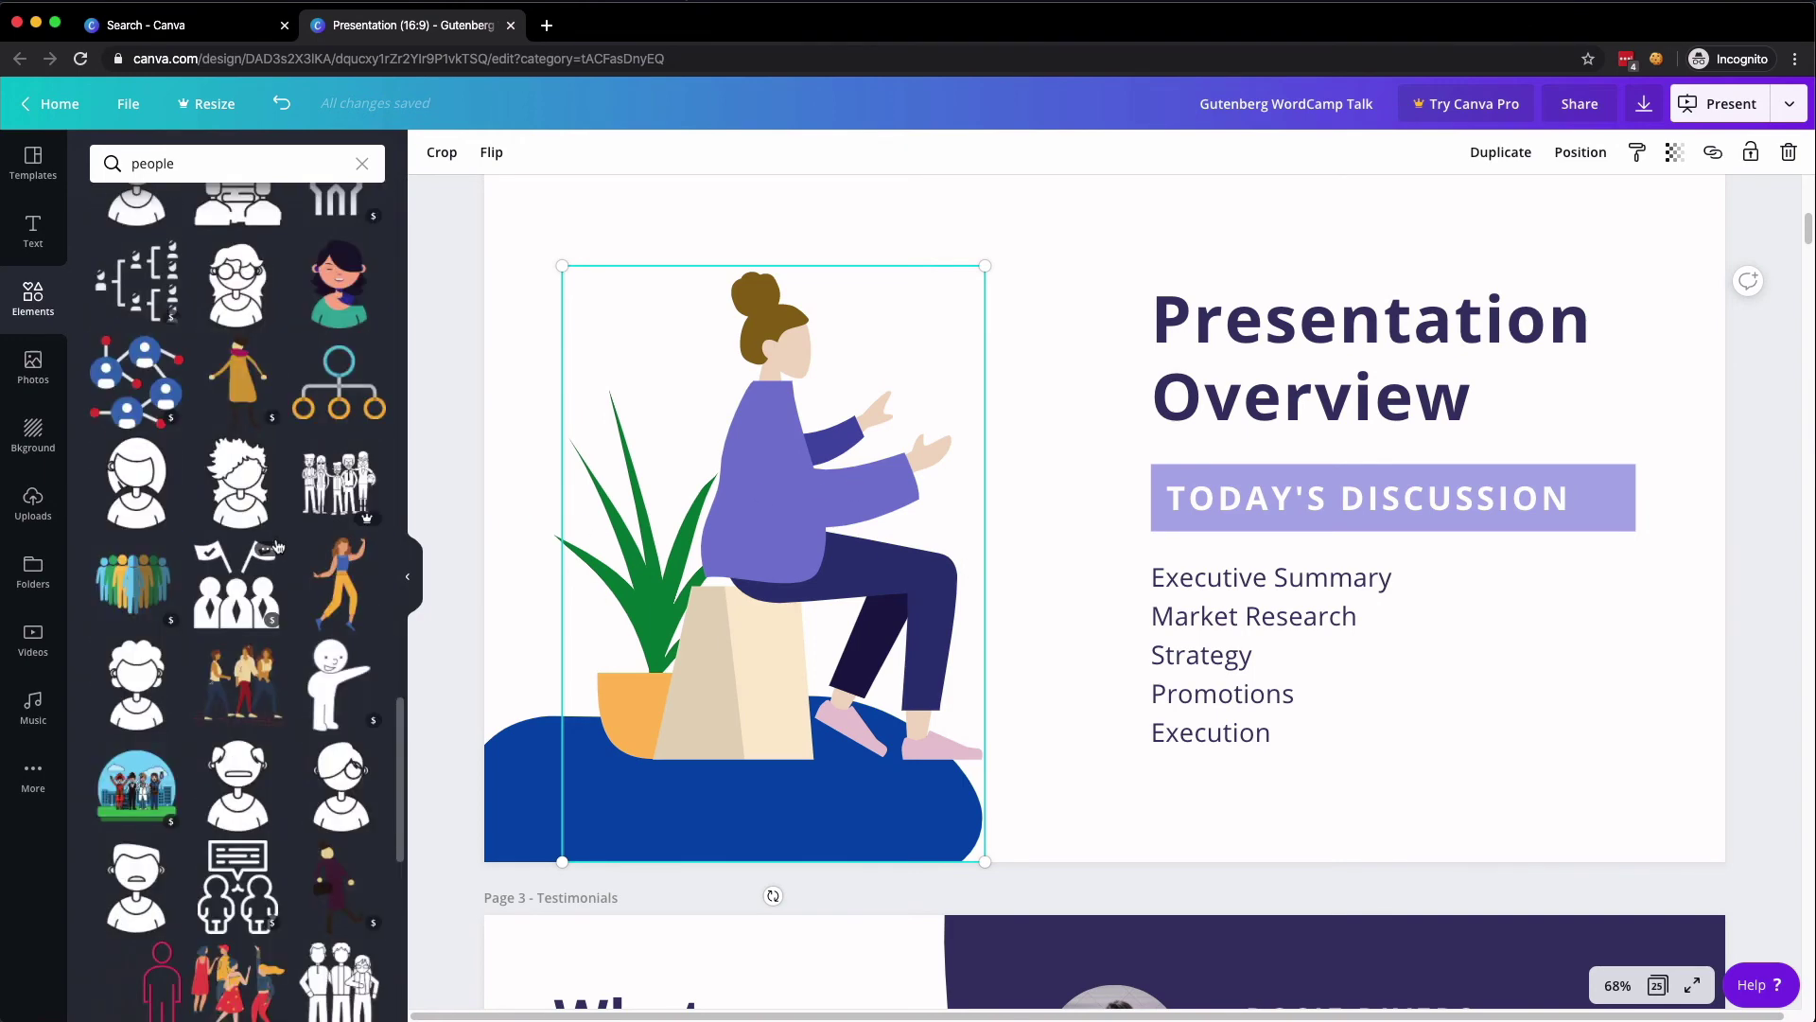
pyautogui.scroll(-7, 277, 546)
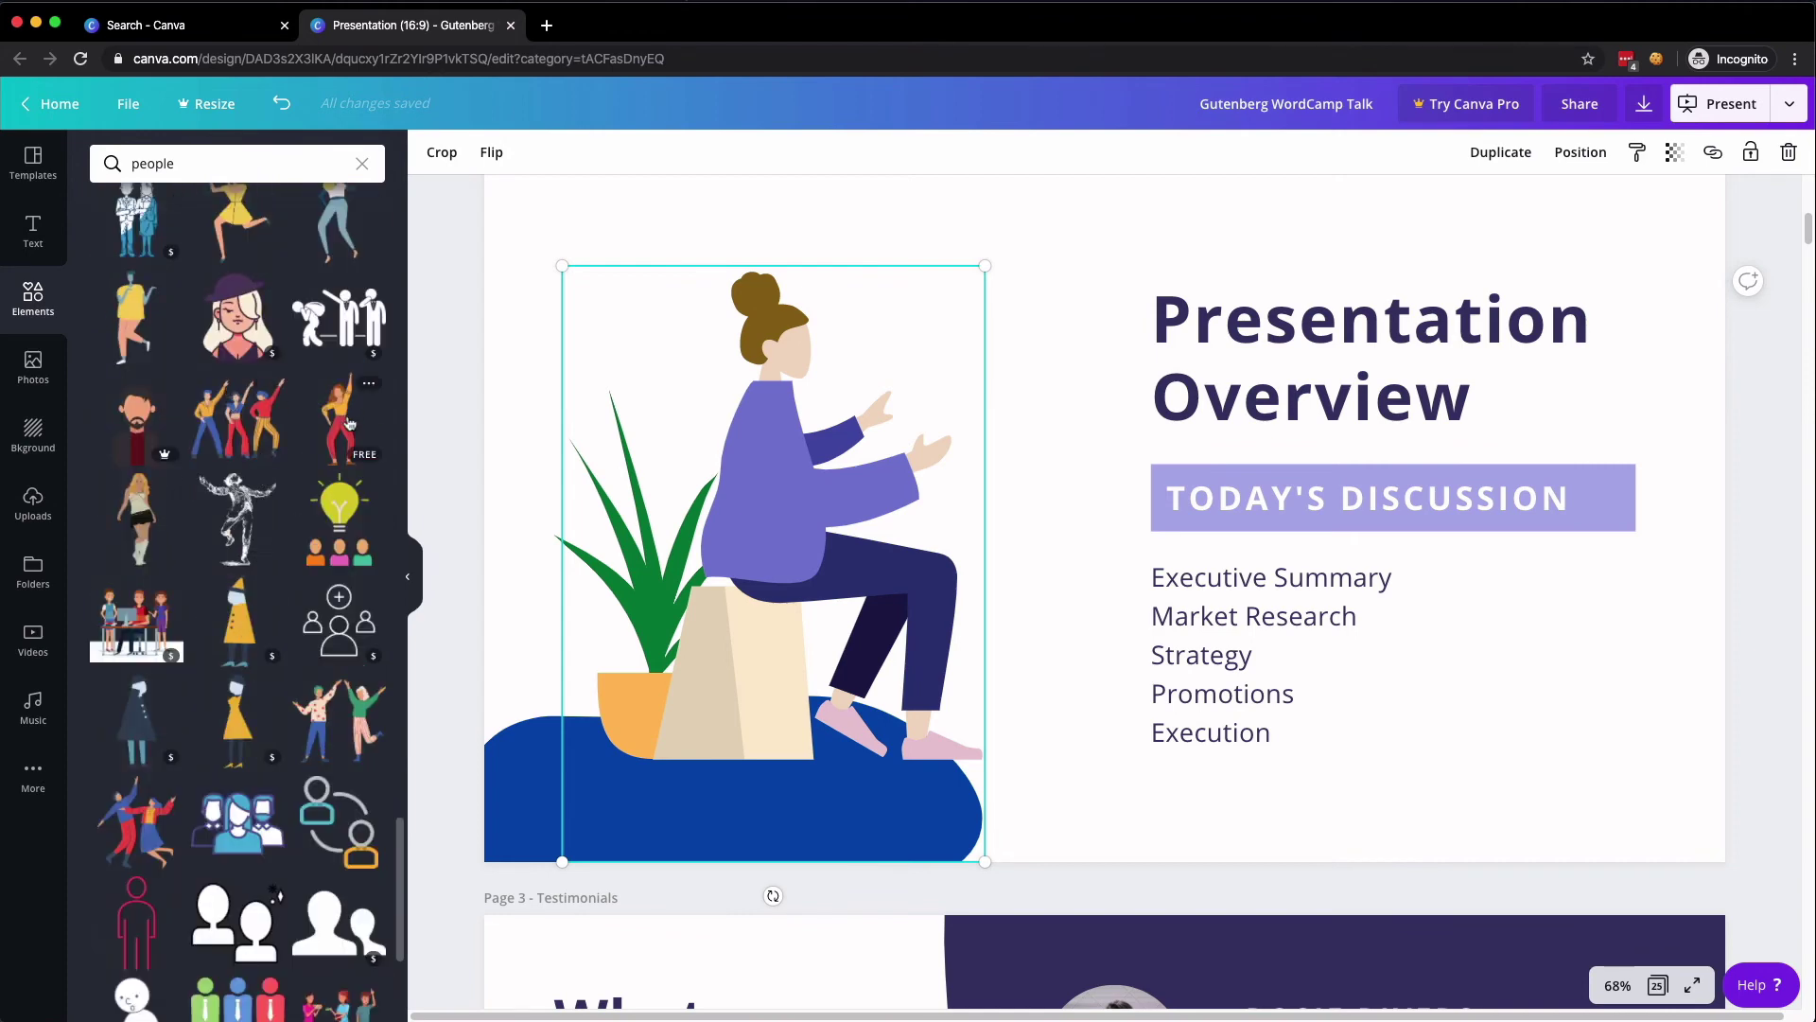
pyautogui.click(172, 789)
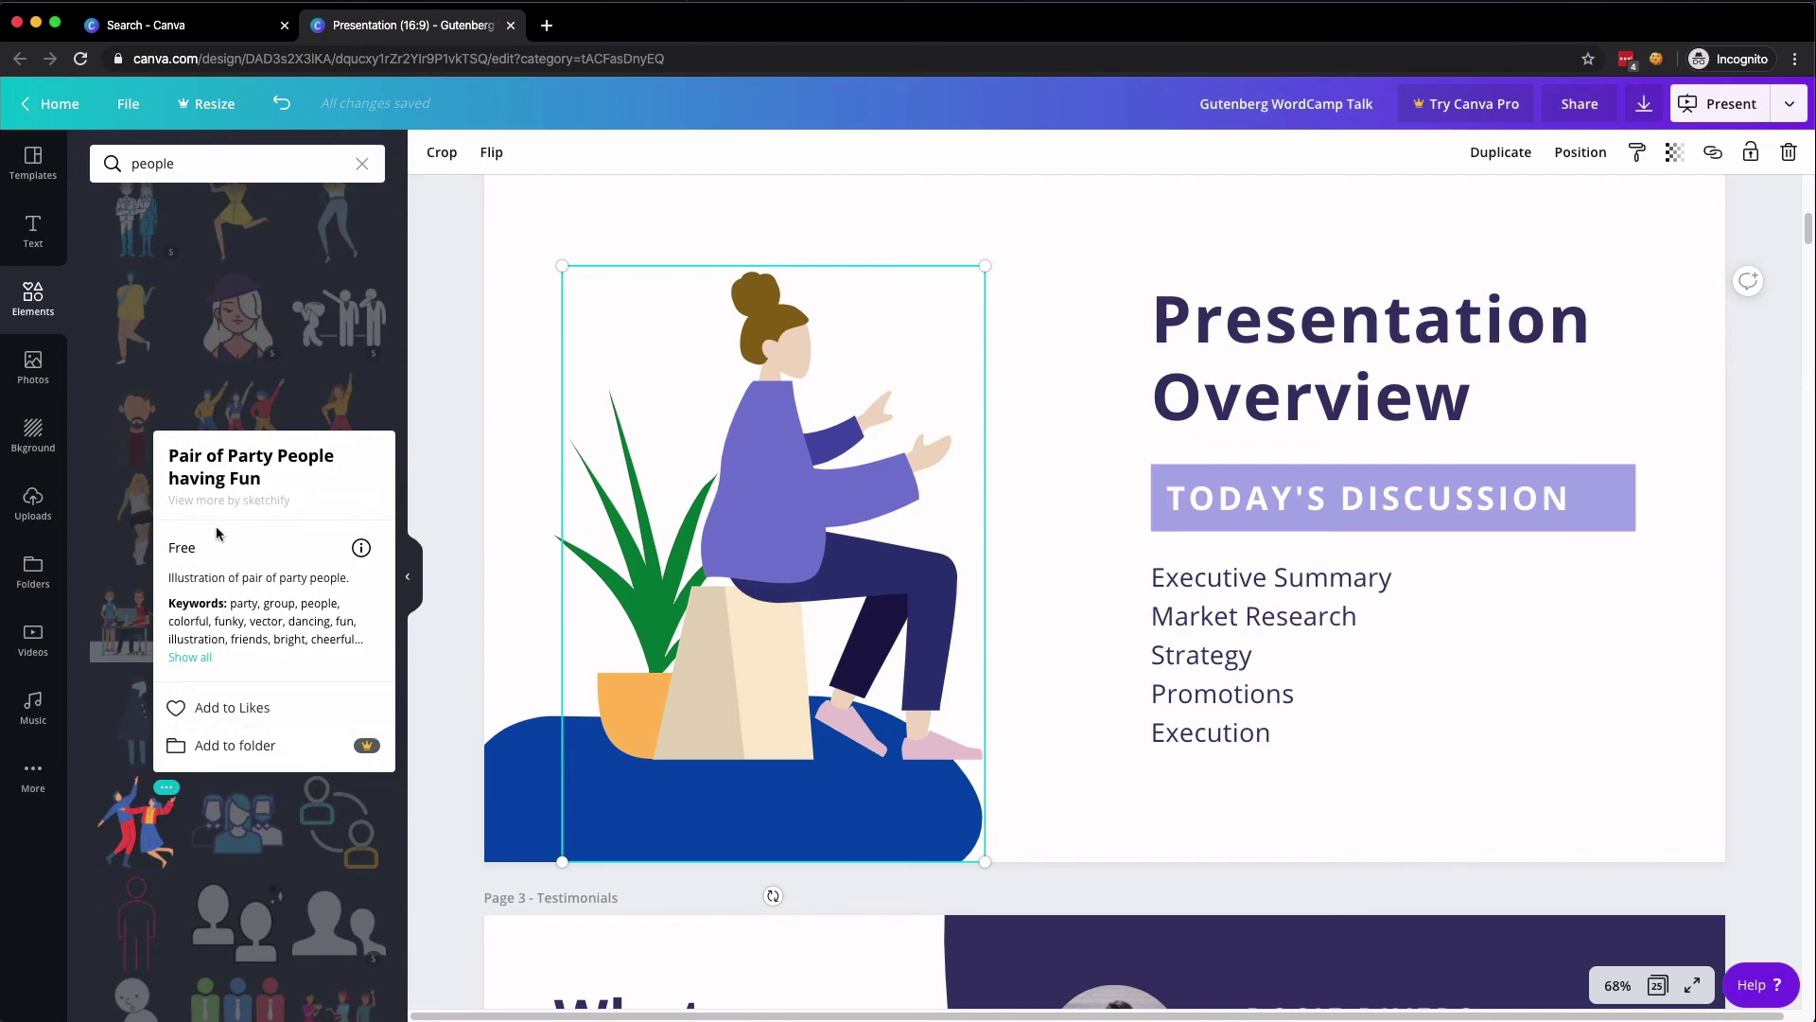
pyautogui.click(206, 659)
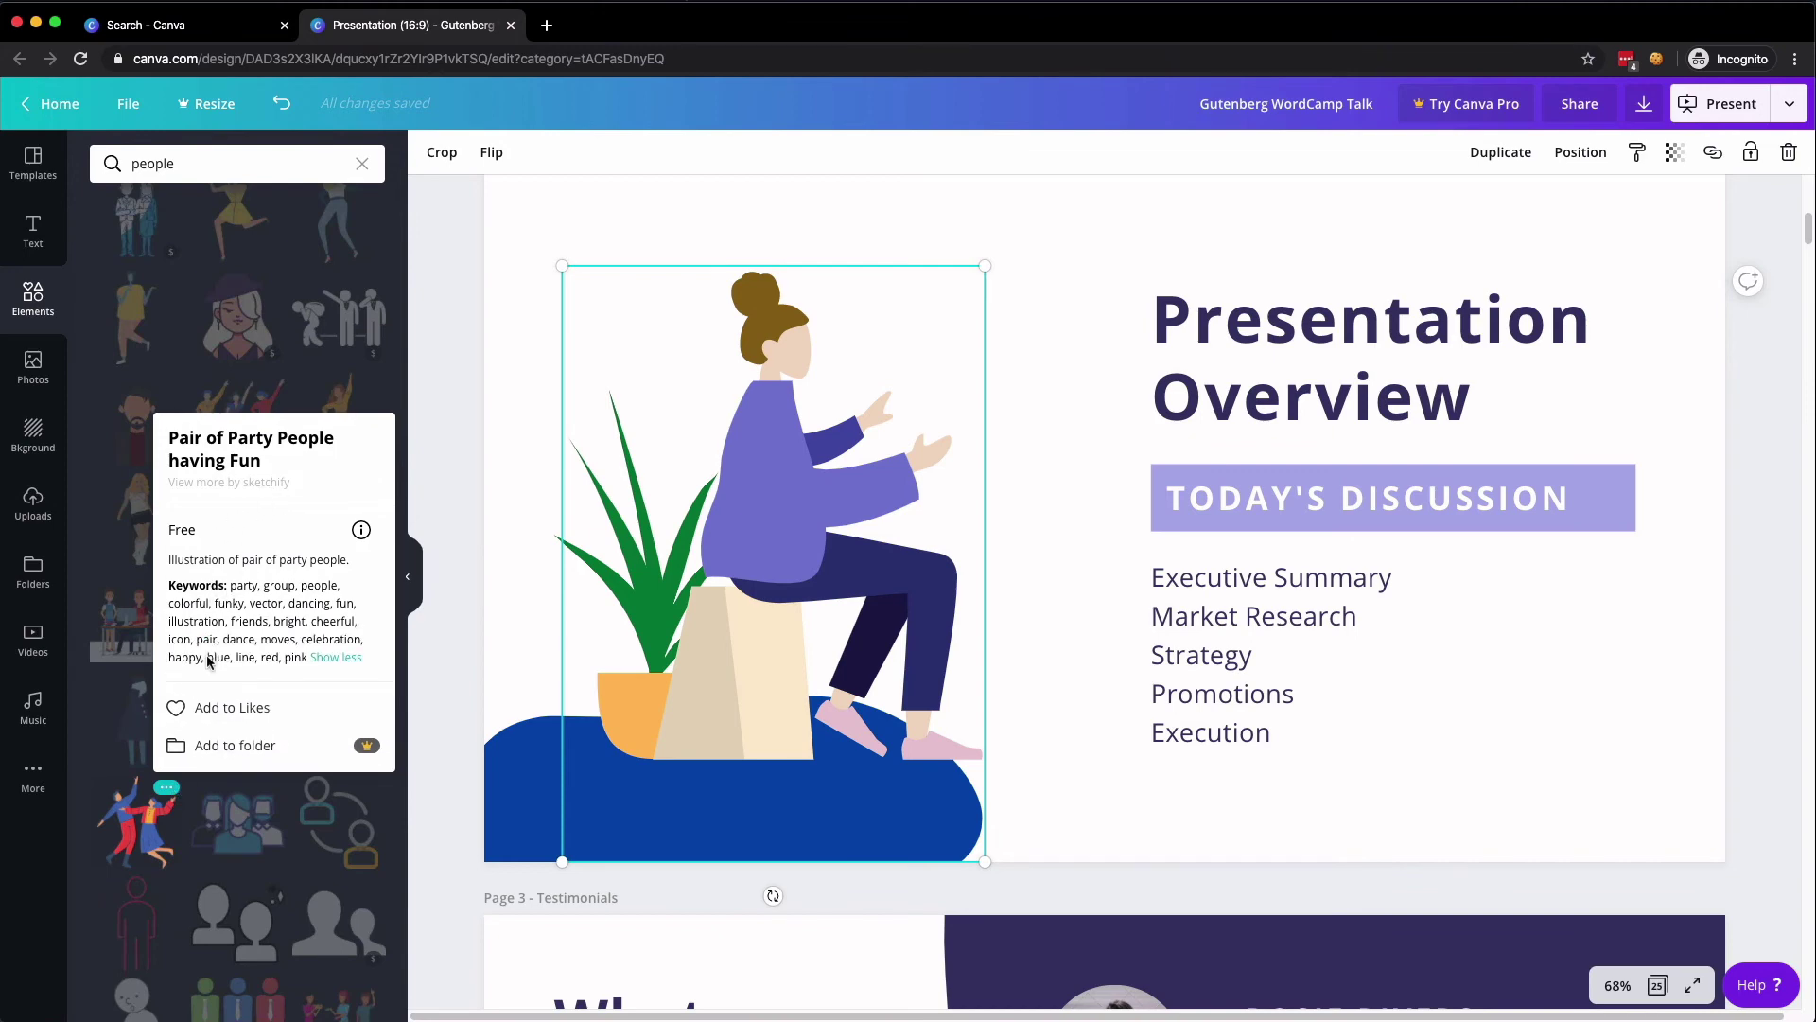
# - Check the party graphic's media page, then show details and licence info for Business People Flat Style Icon
pyautogui.click(236, 473)
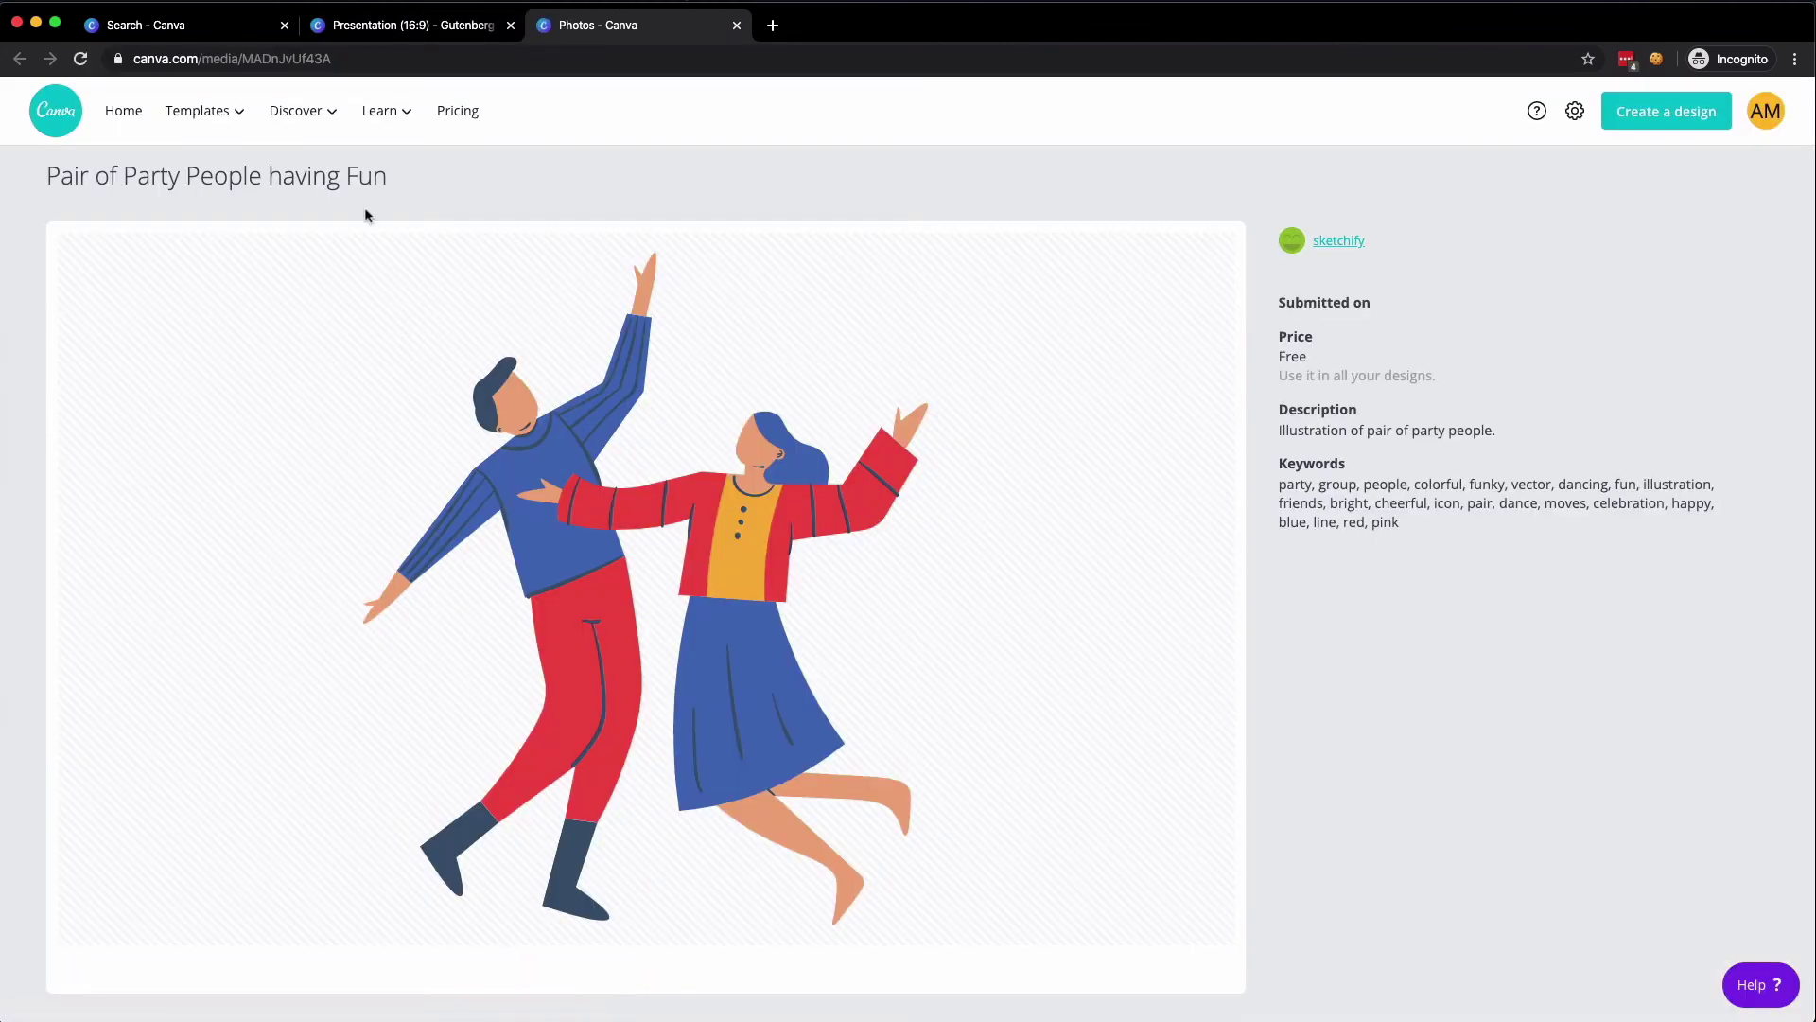
pyautogui.click(737, 26)
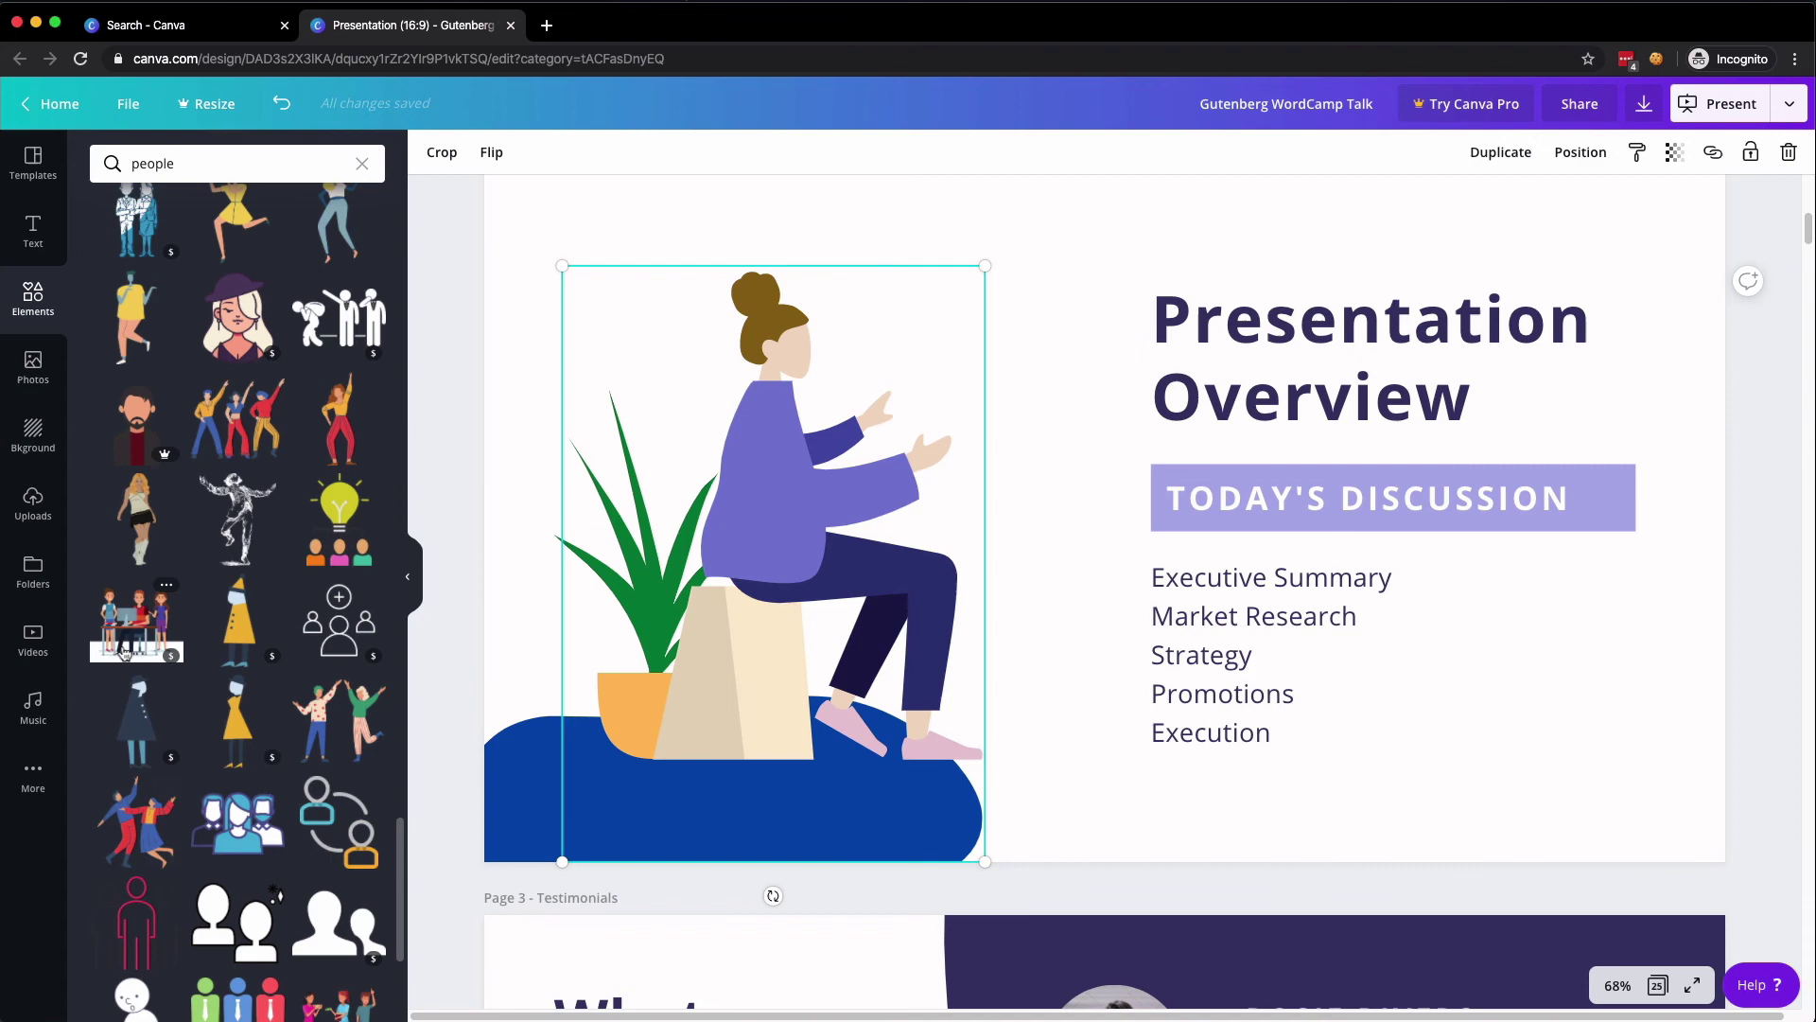
pyautogui.scroll(-8, 142, 662)
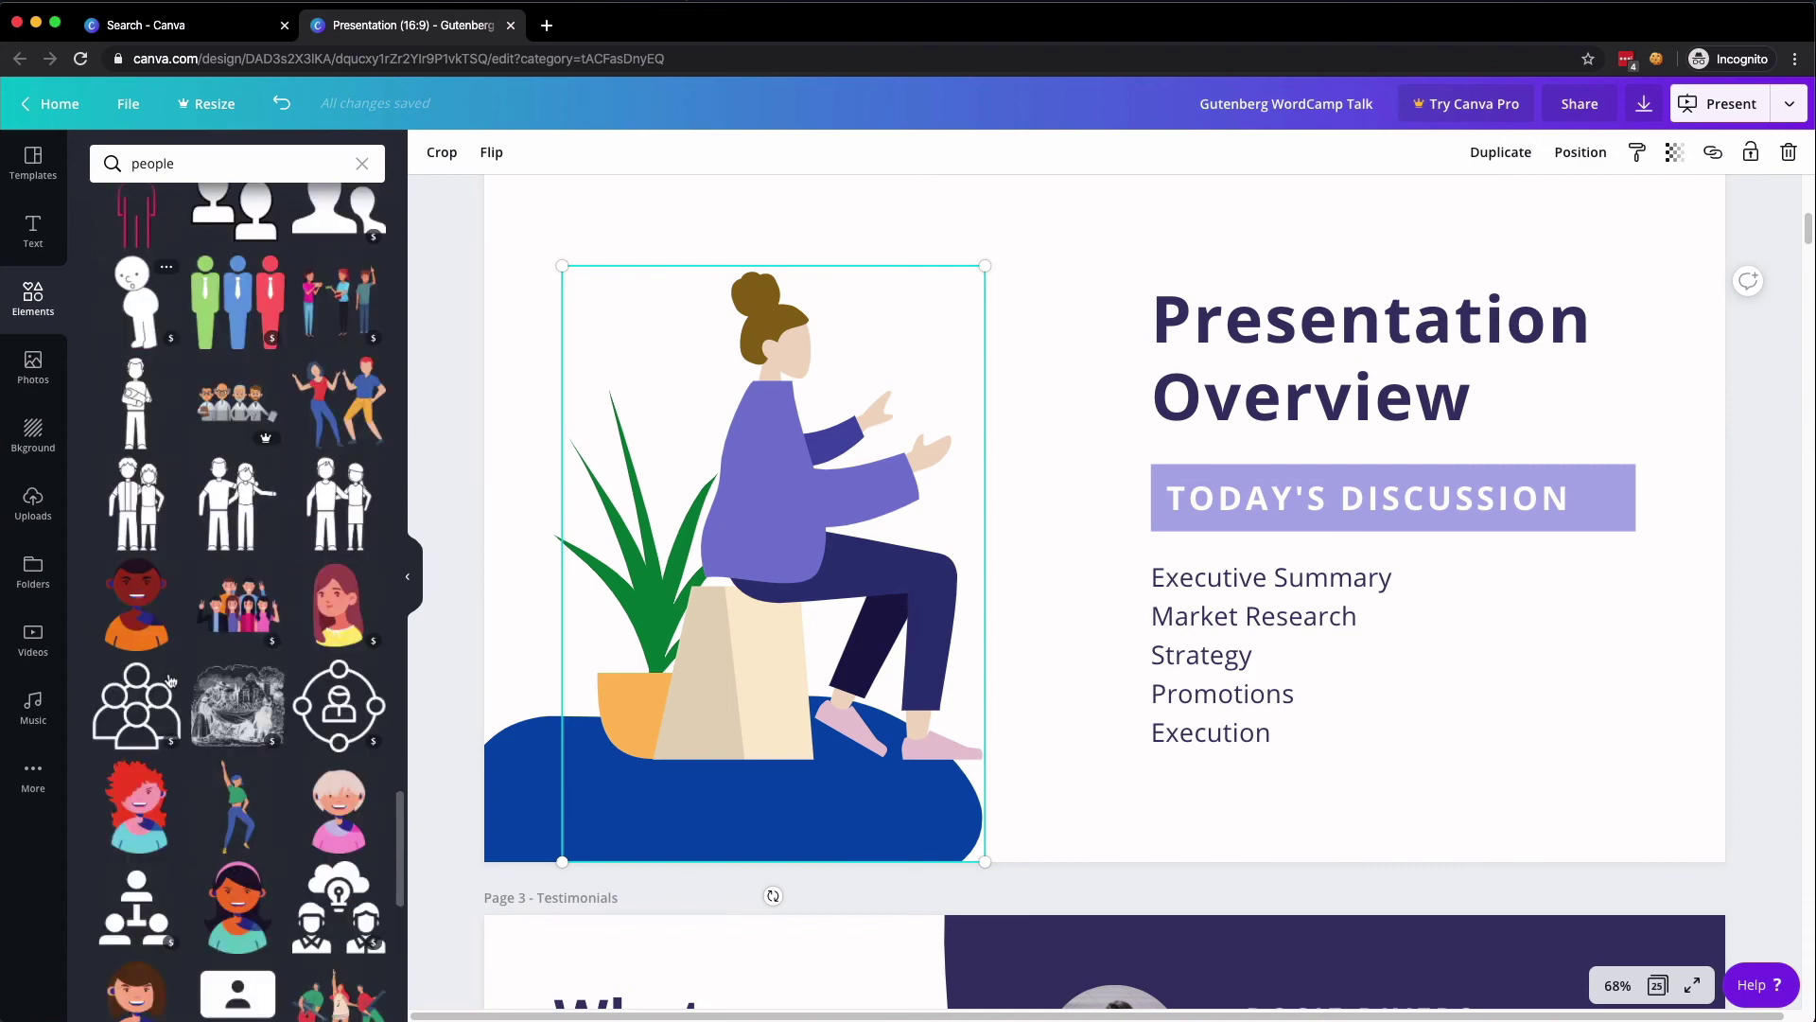
pyautogui.scroll(-3, 171, 679)
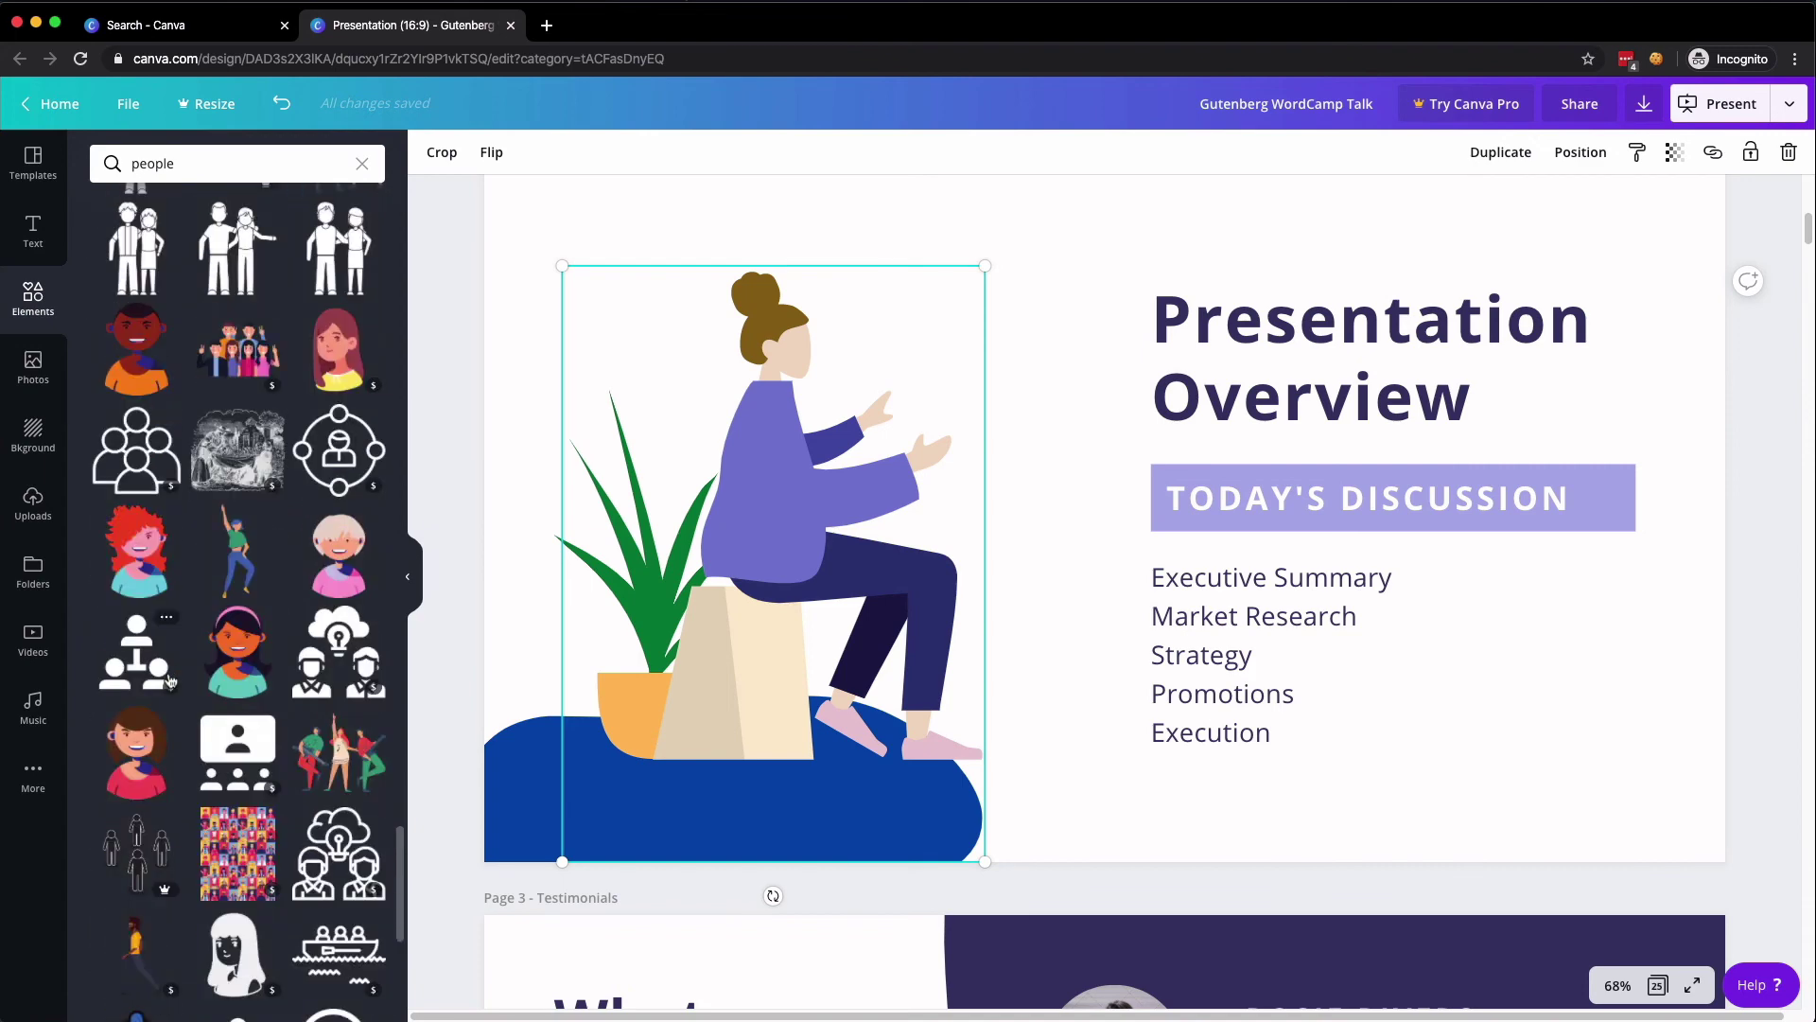
pyautogui.scroll(-5, 171, 679)
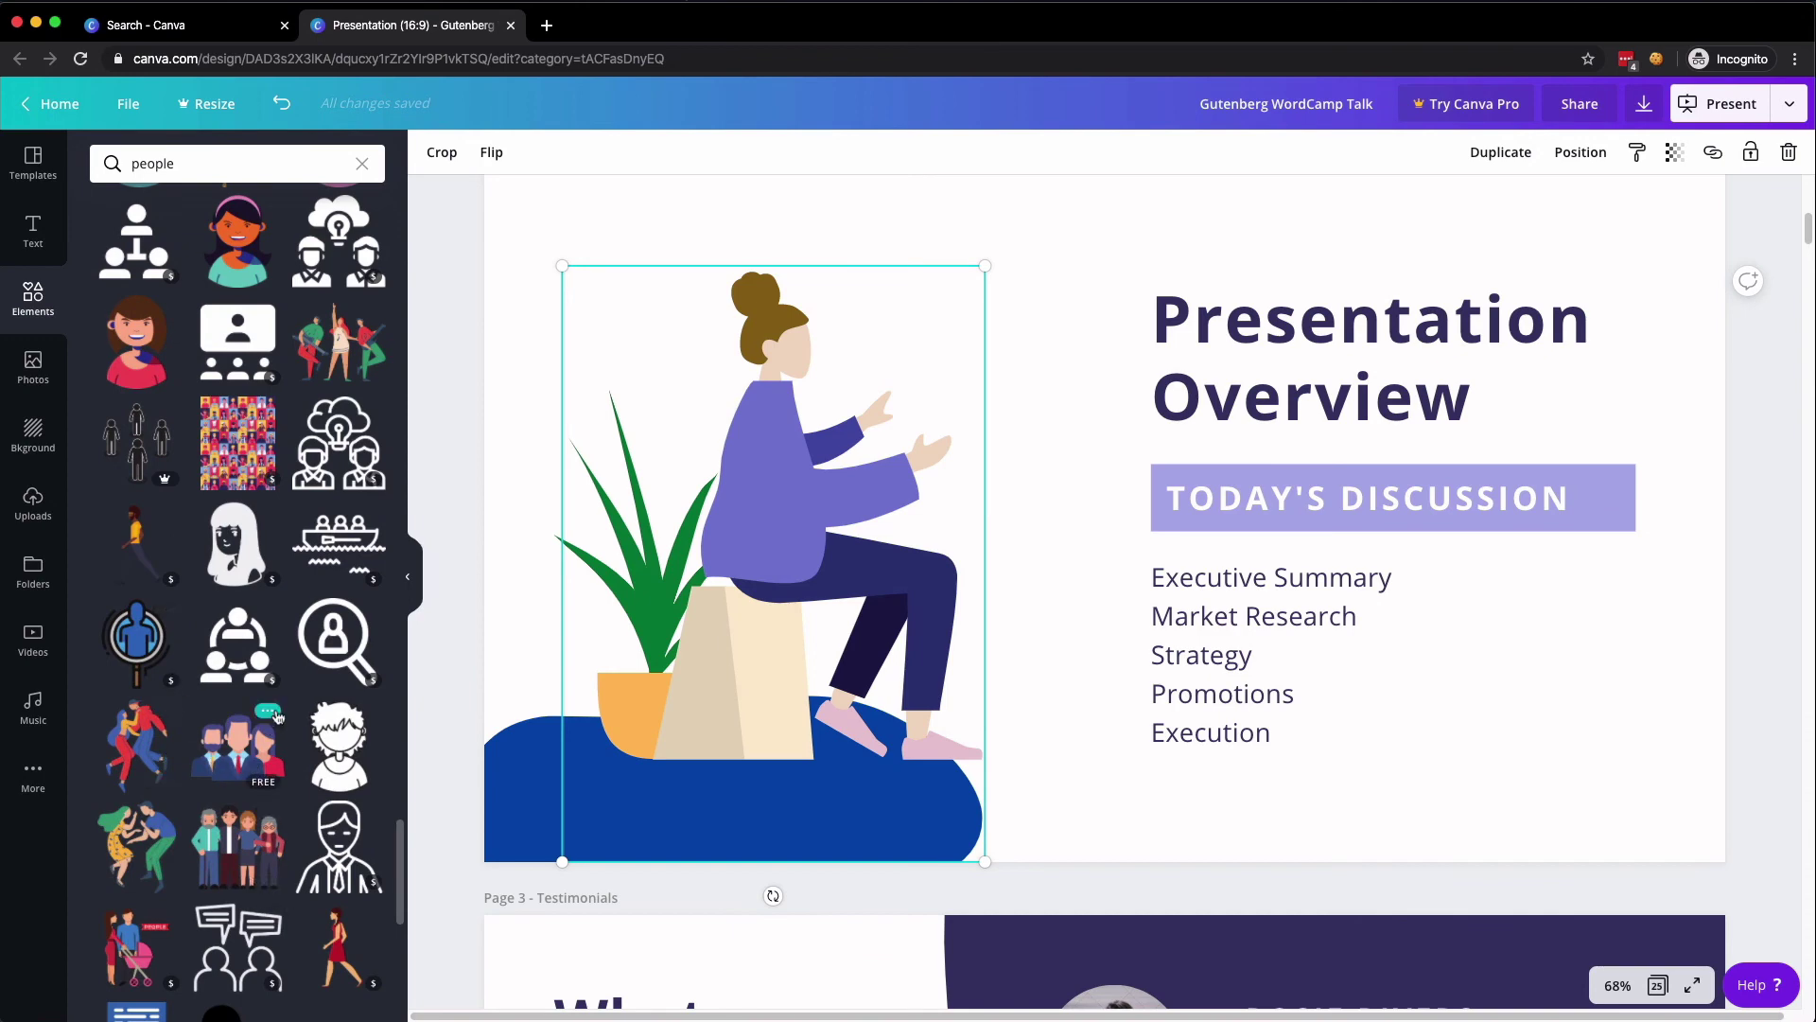
pyautogui.click(273, 712)
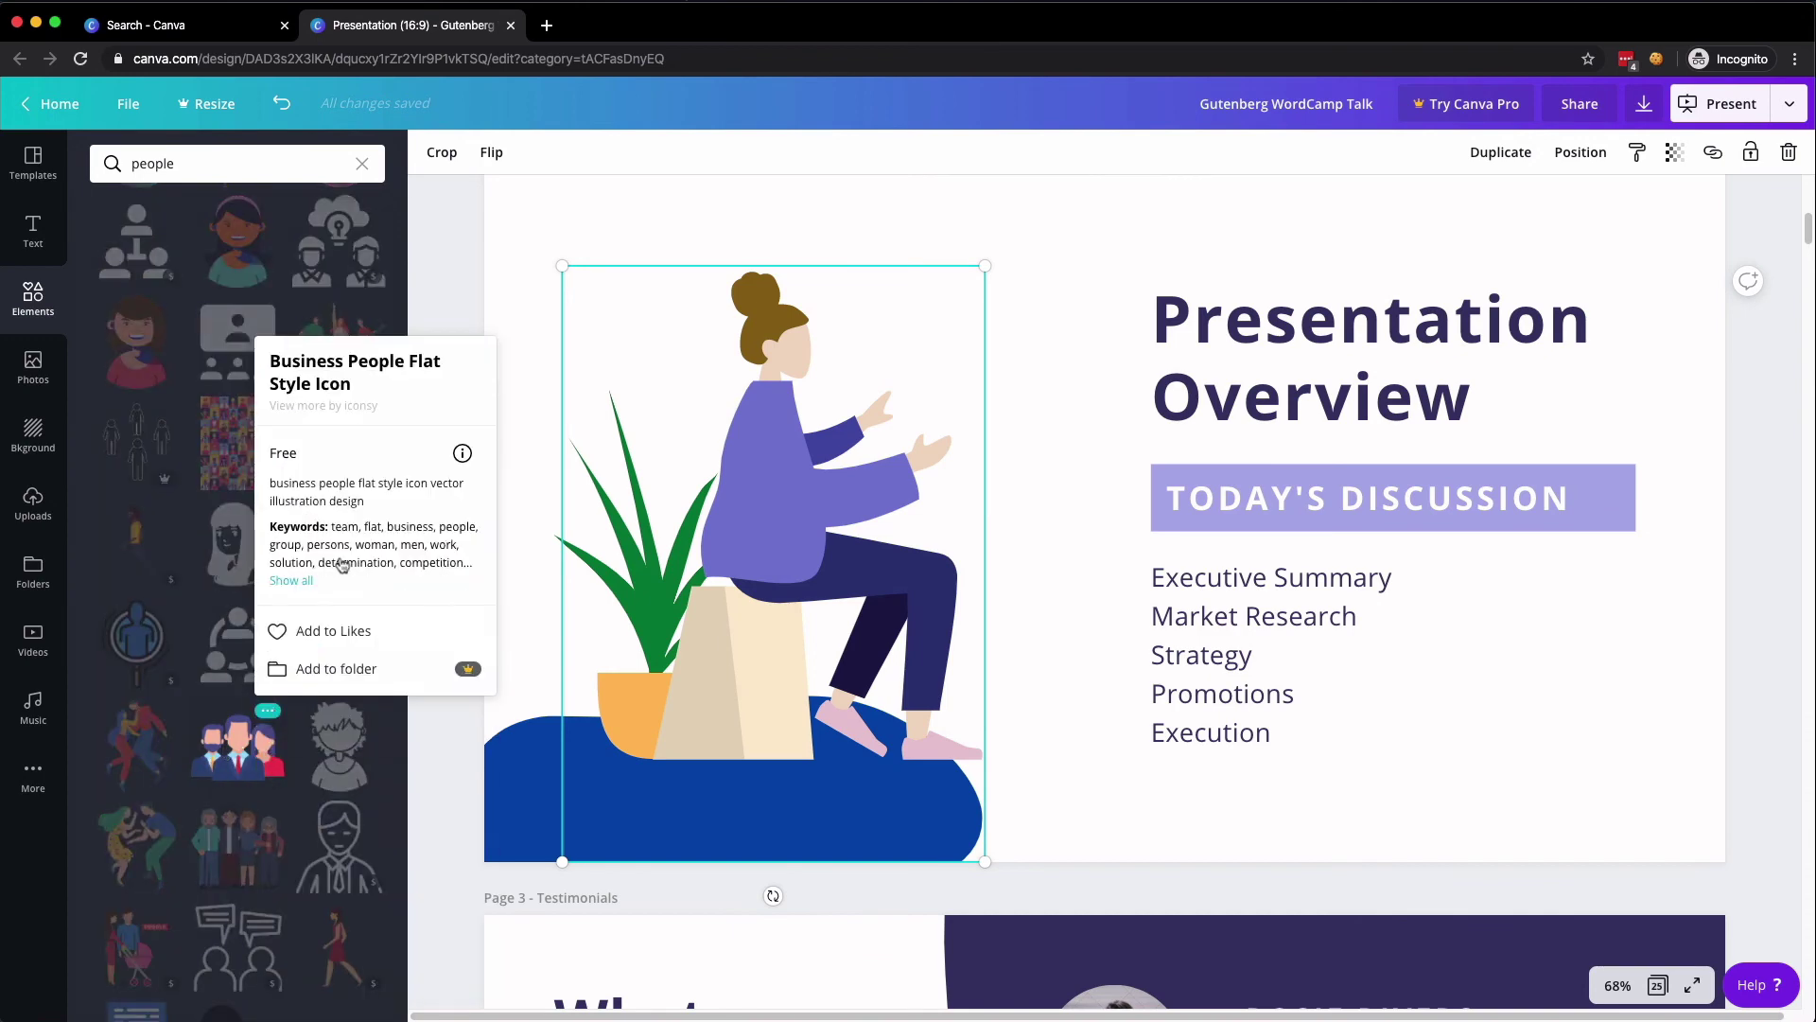
pyautogui.click(462, 453)
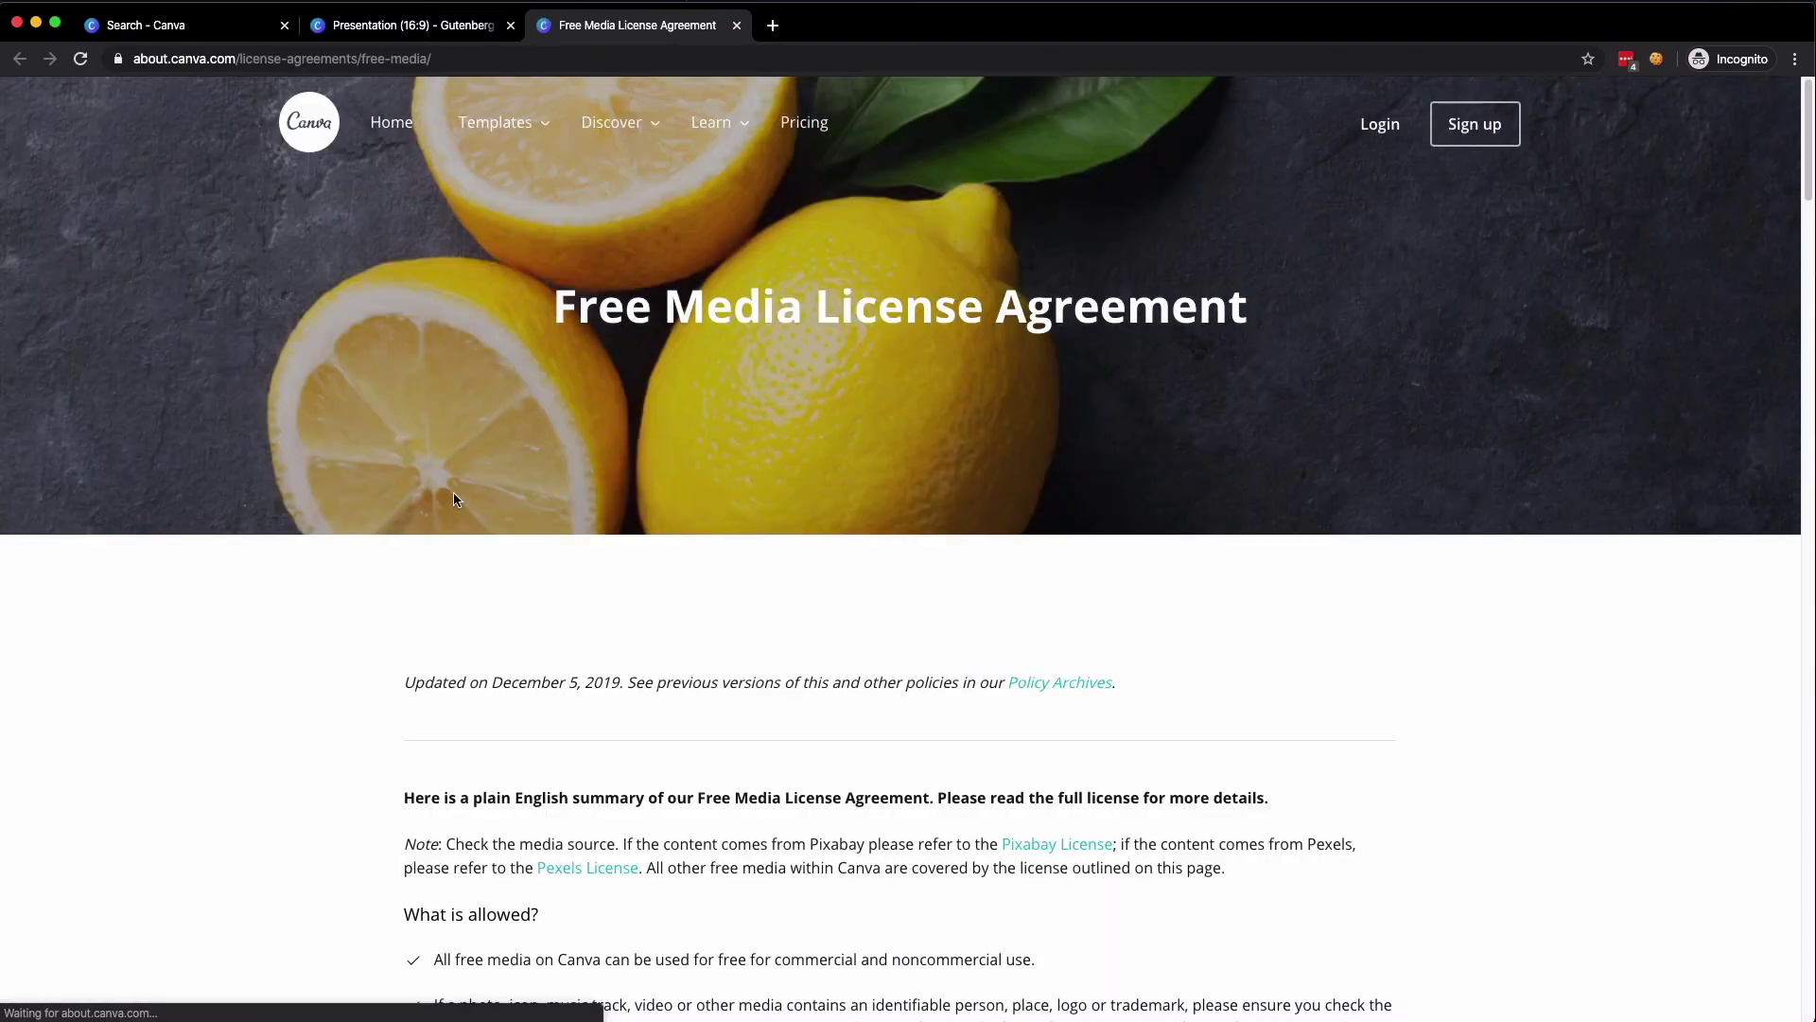
pyautogui.press('super+w')
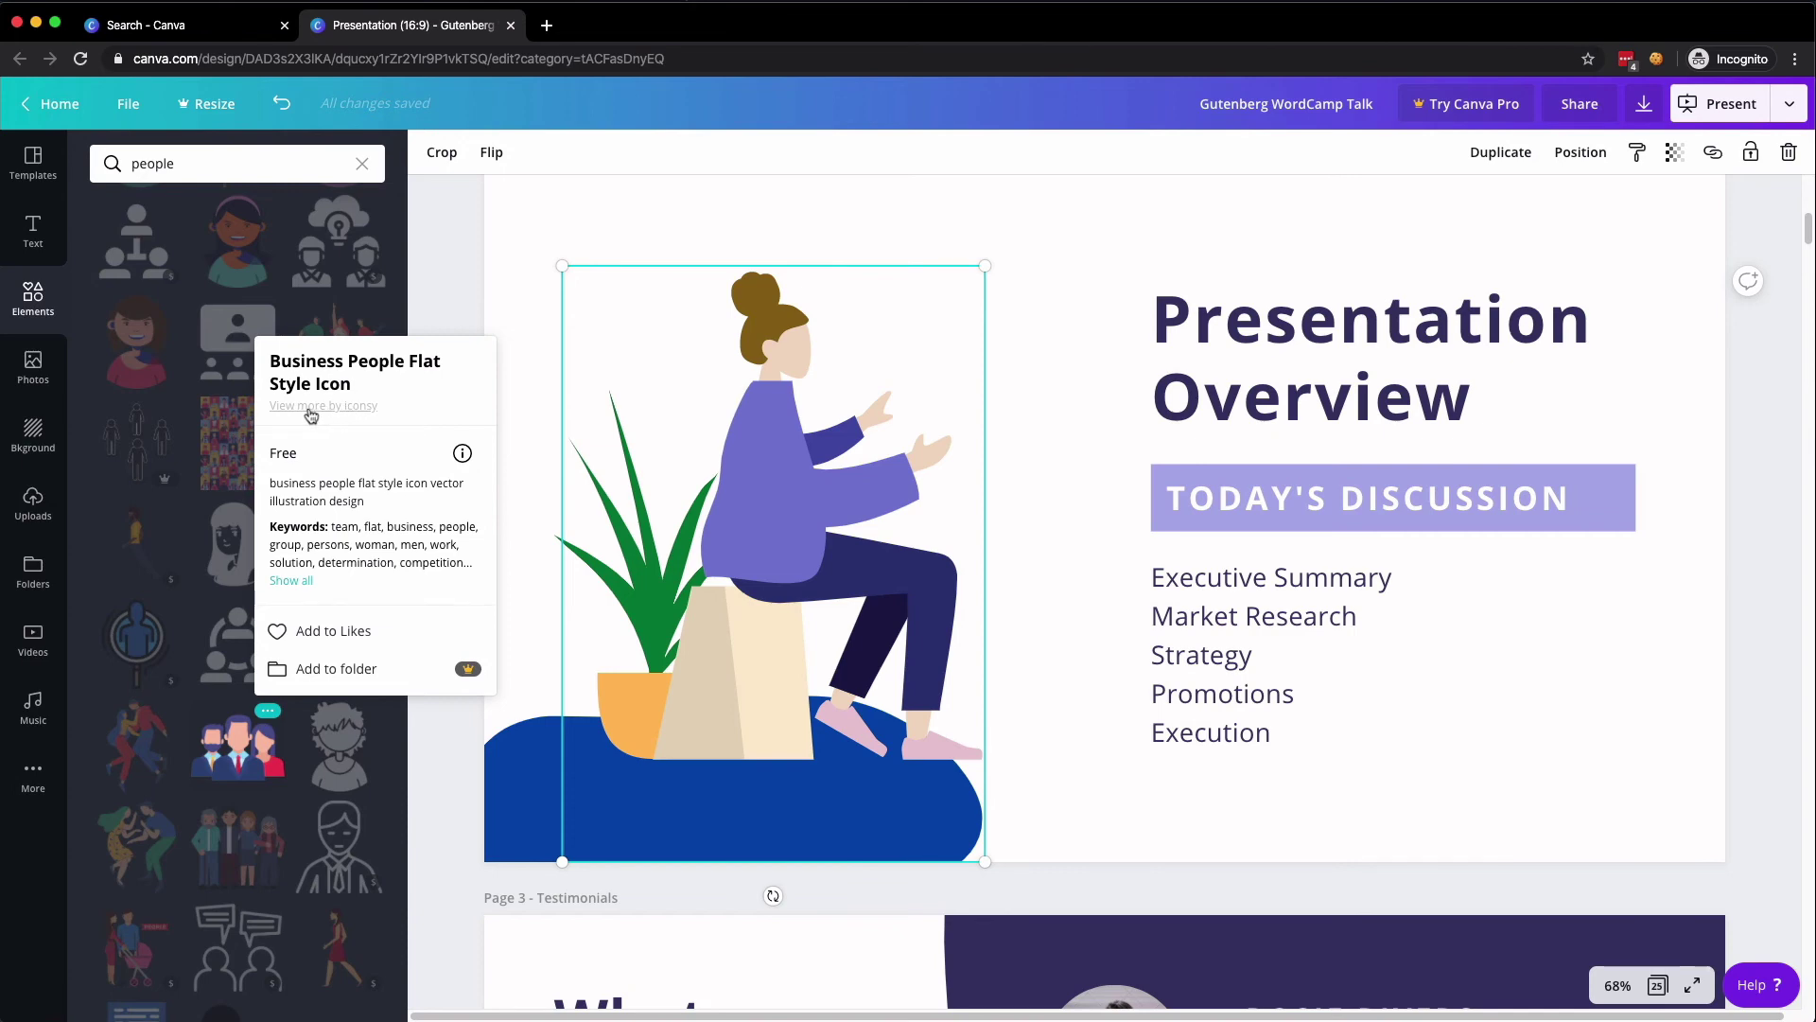
# - Browse more icons by iconsy, then clear the 'people' search to restore default categories
pyautogui.click(310, 413)
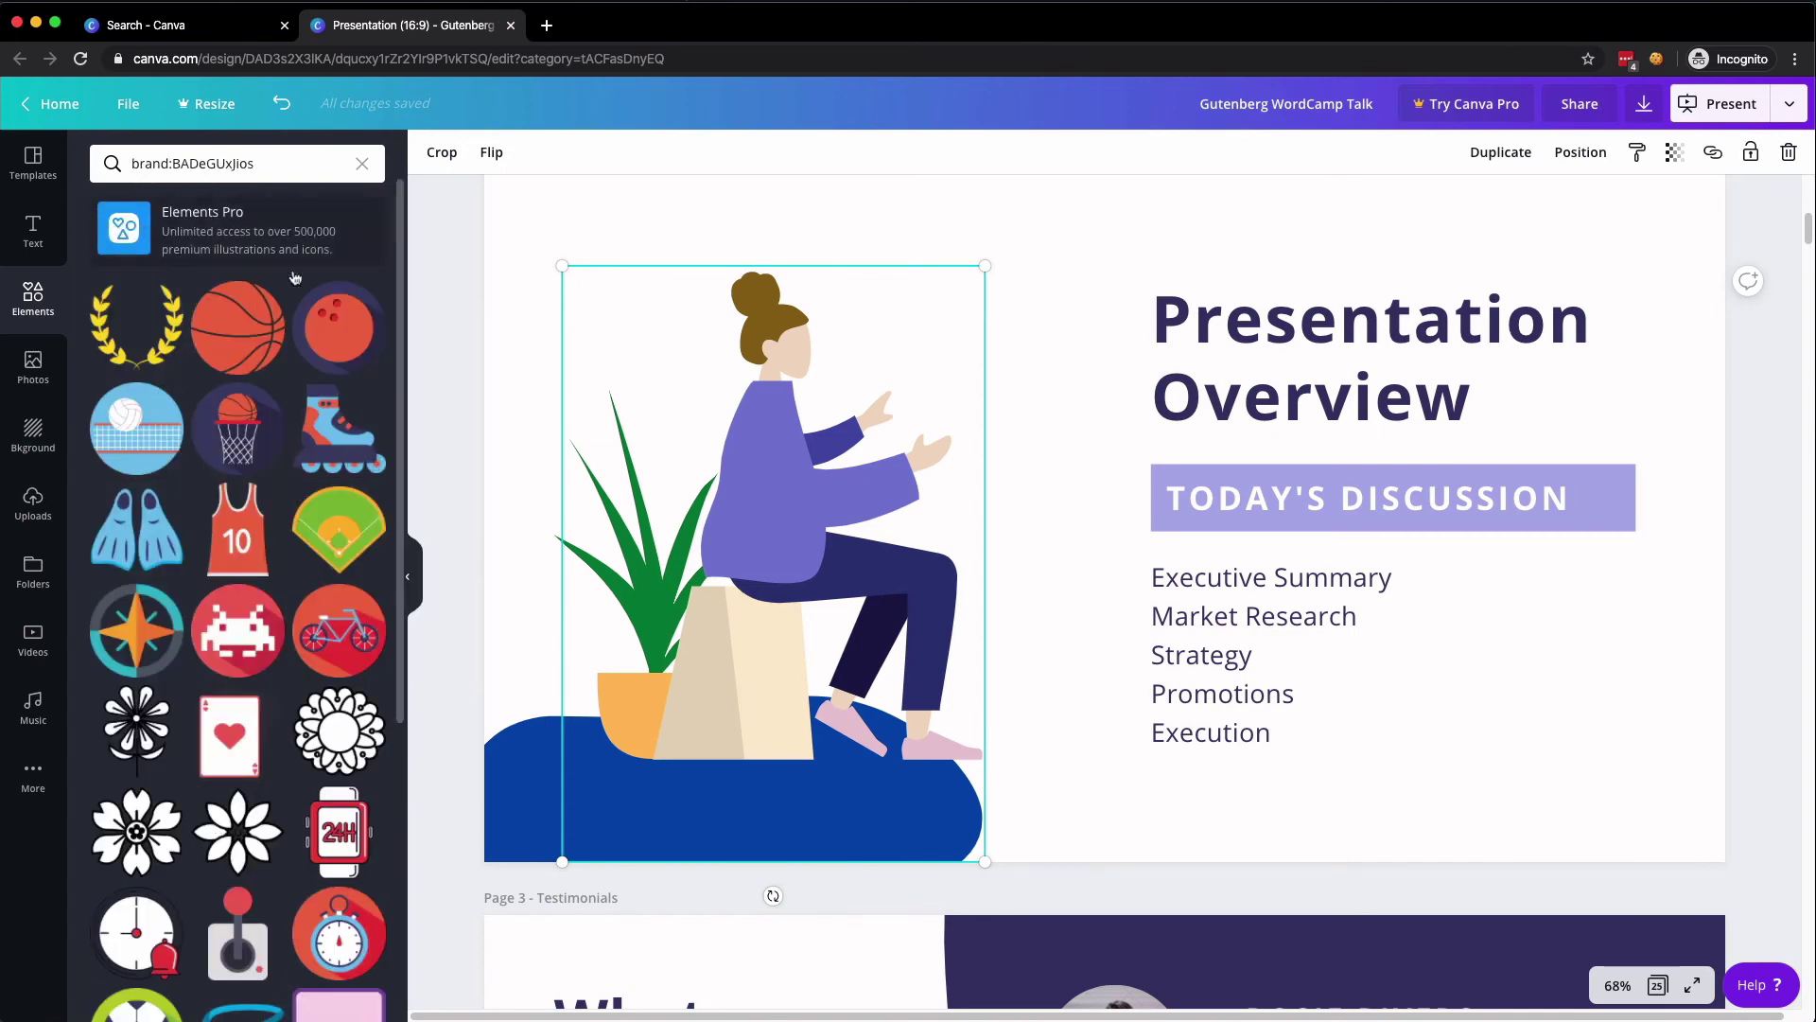
pyautogui.scroll(-8, 281, 626)
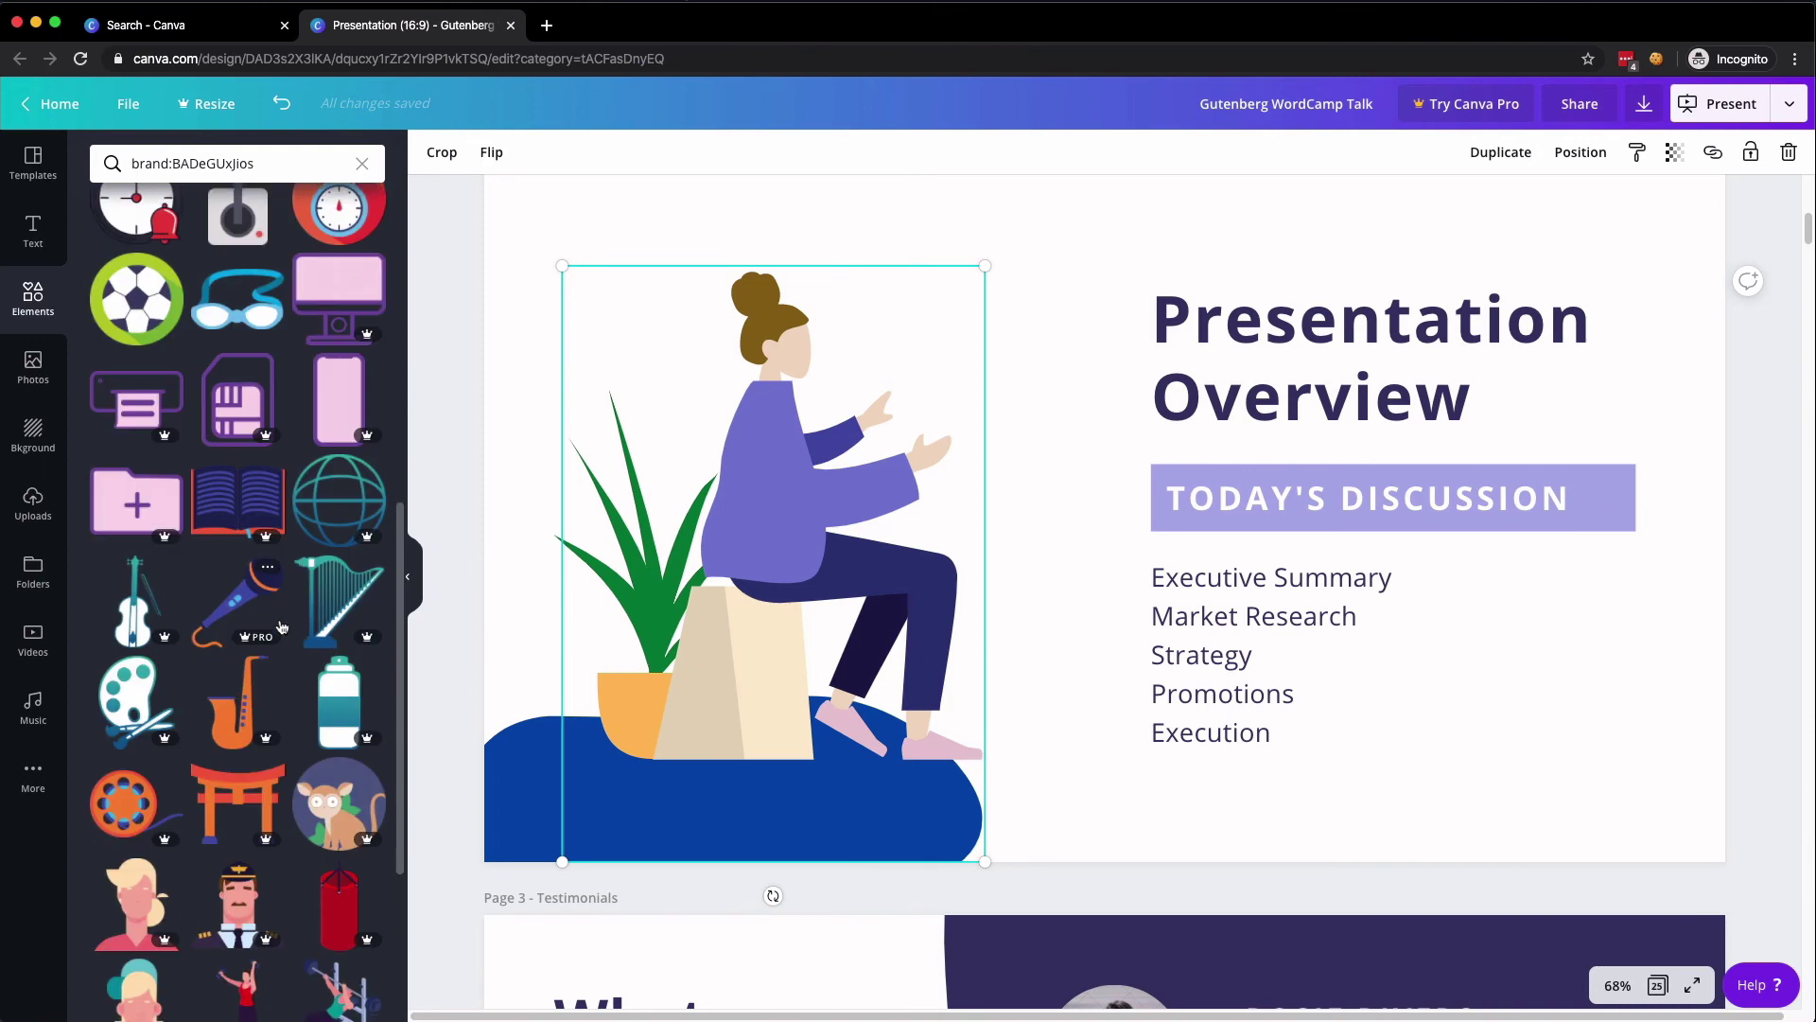
pyautogui.scroll(-10, 281, 627)
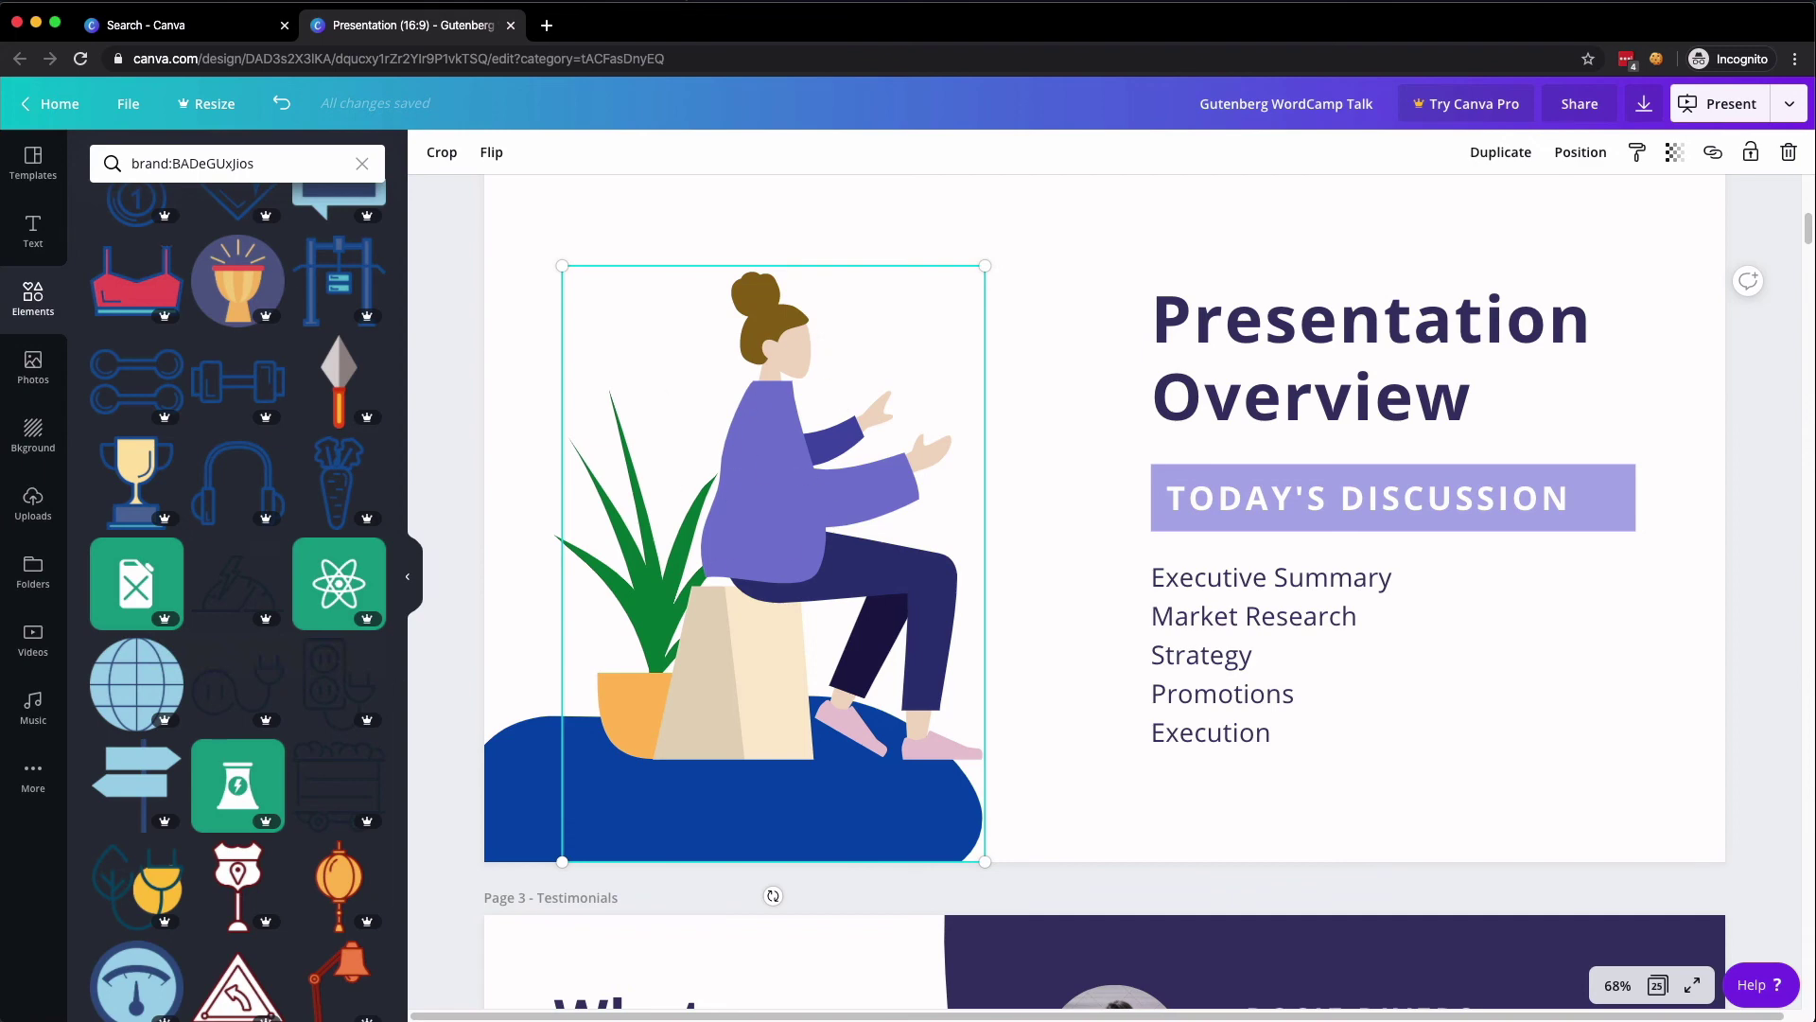
pyautogui.click(363, 164)
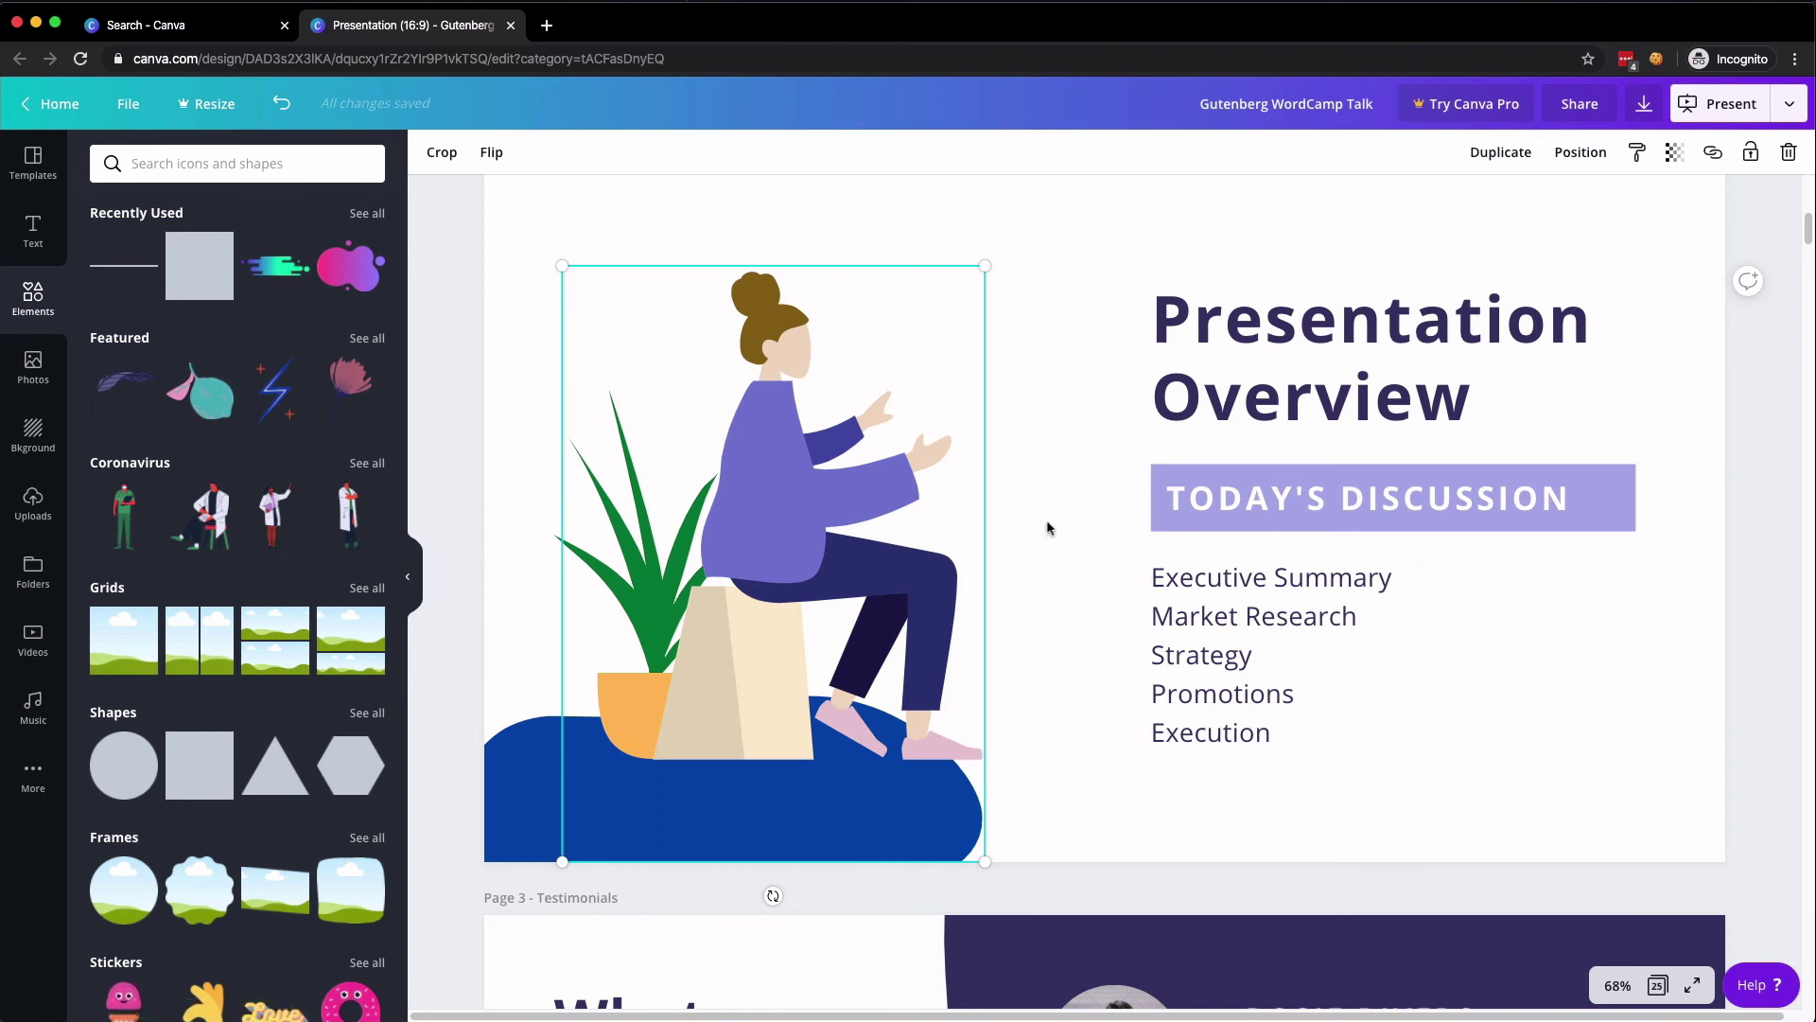
# - Select the Presentation Overview title and the Market Research agenda line, then deselect the text
pyautogui.click(1326, 364)
pyautogui.click(1327, 364)
pyautogui.click(1305, 511)
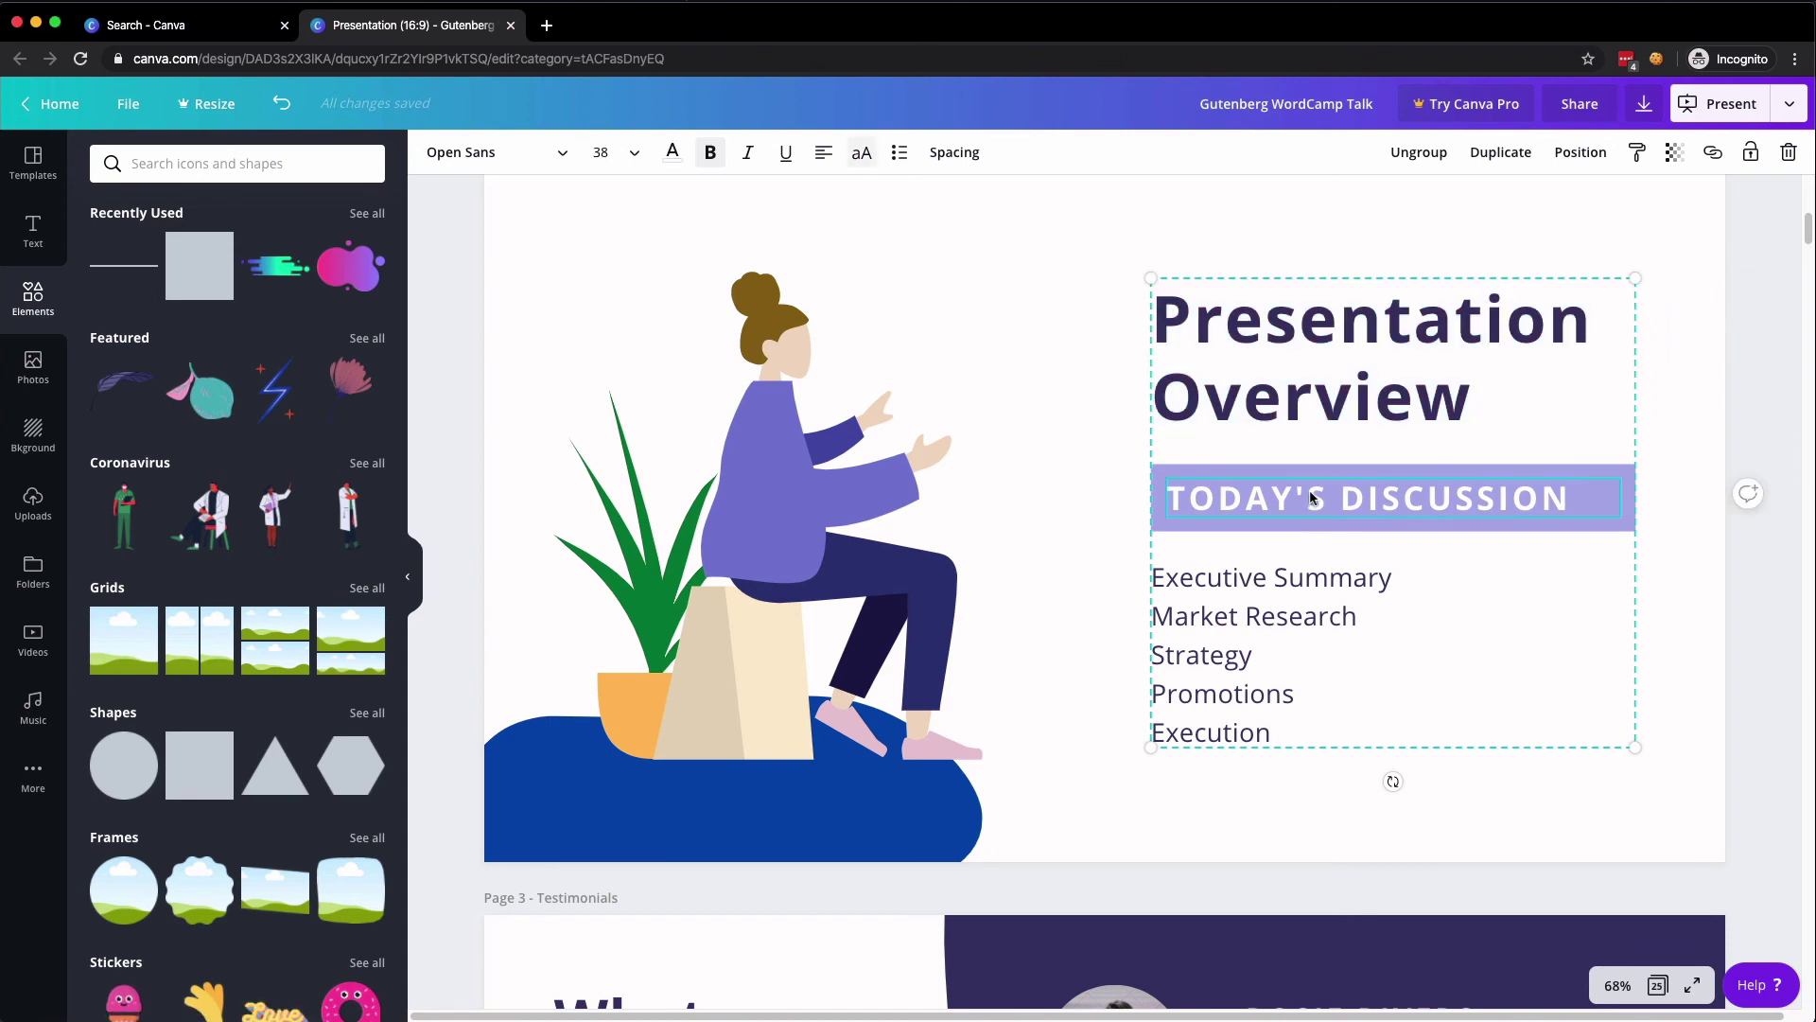
pyautogui.click(1236, 603)
pyautogui.tripleClick(1237, 603)
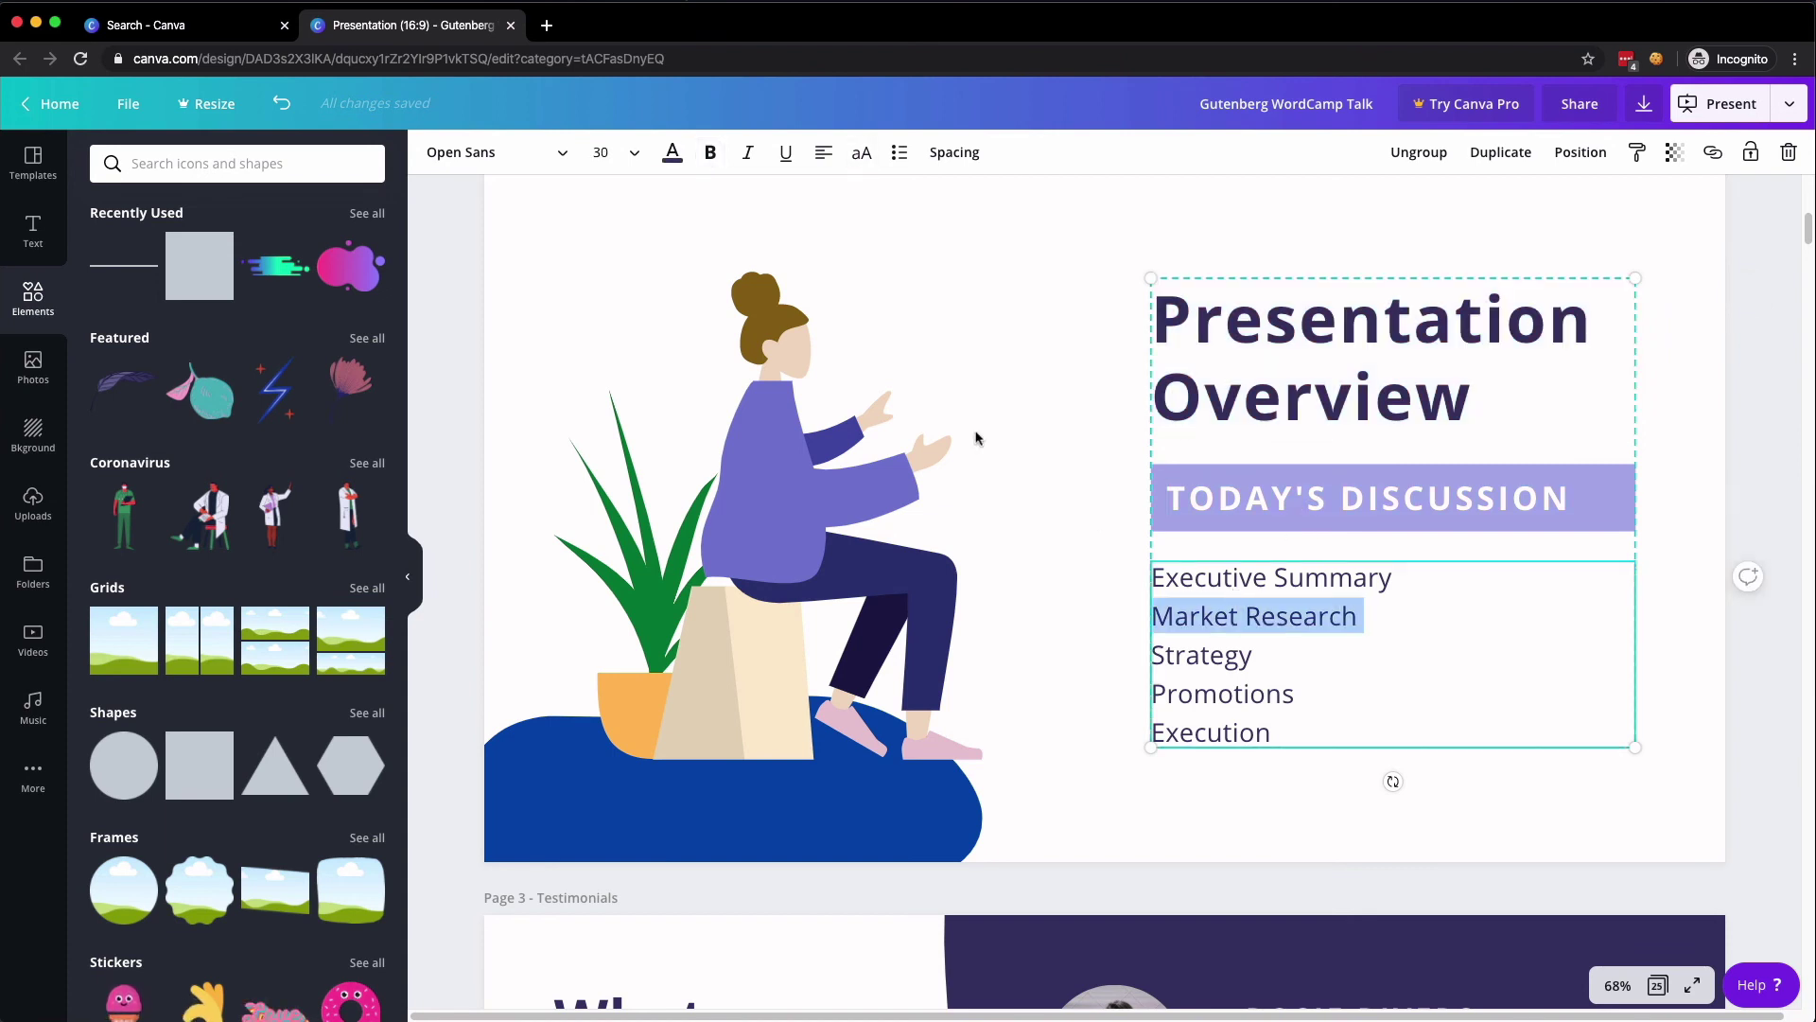
pyautogui.click(1086, 316)
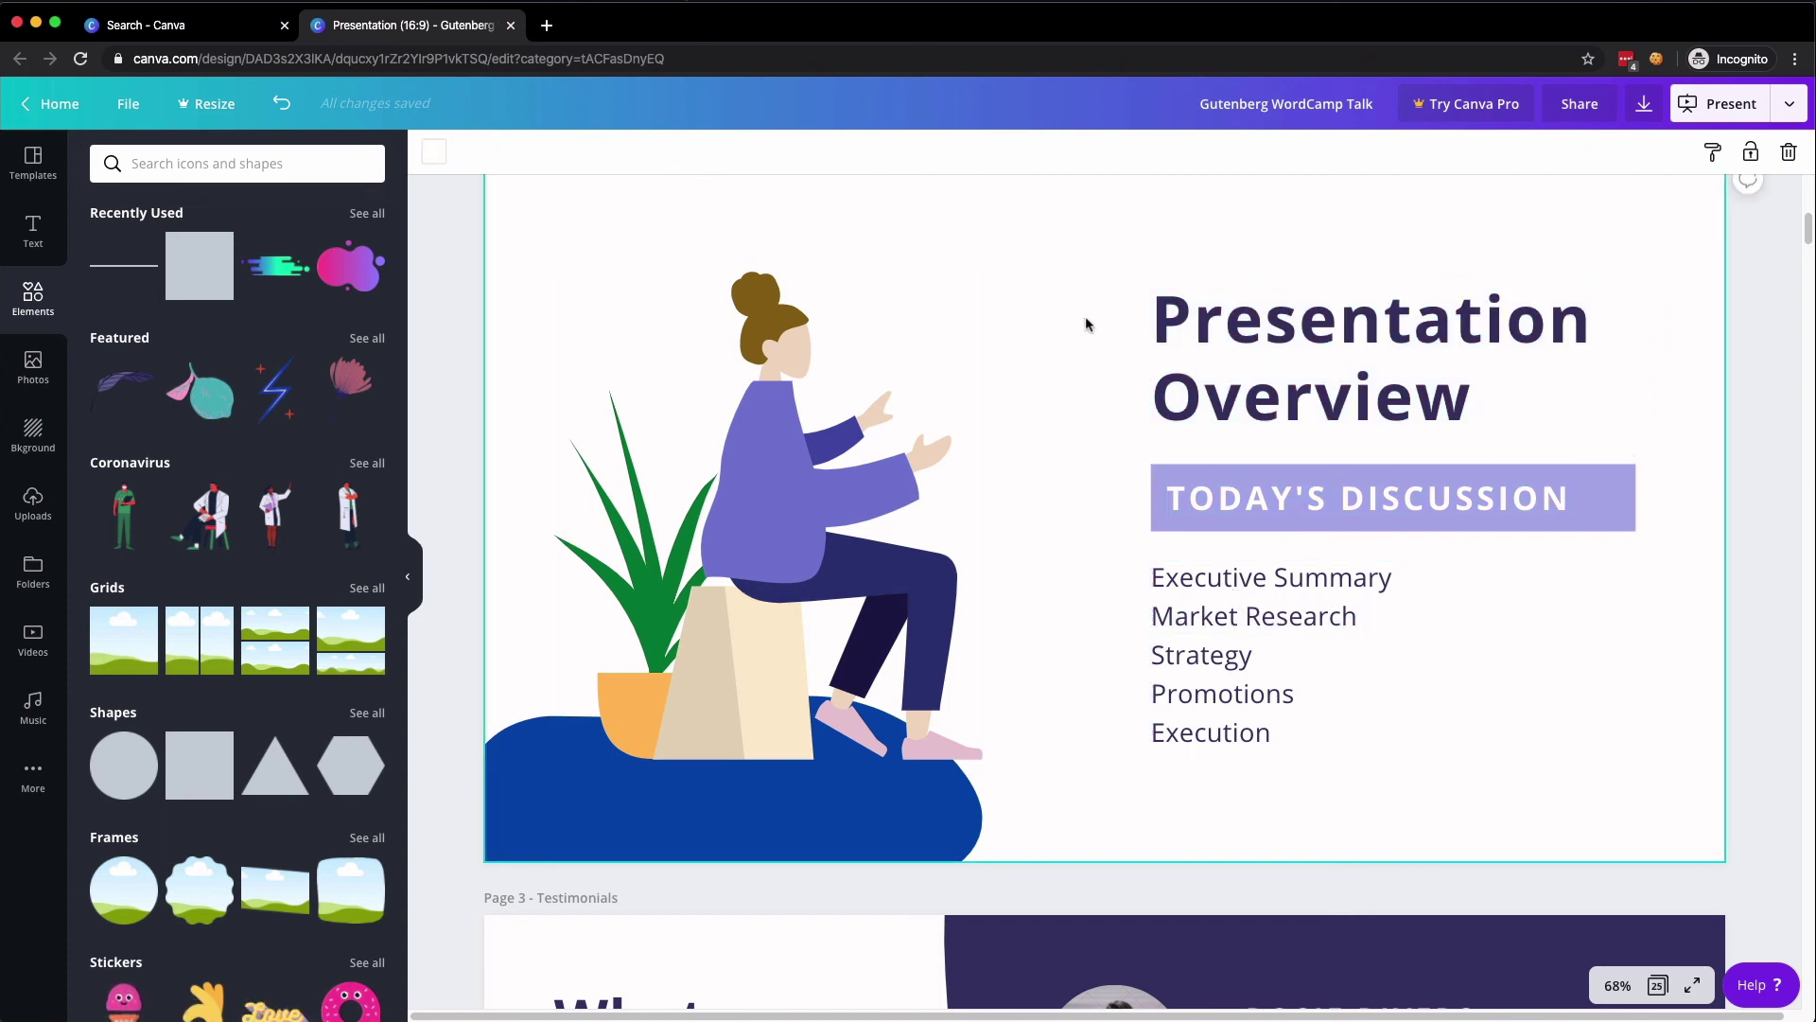
# - Review the download file types and keep PDF Standard for all 25 pages
pyautogui.click(1644, 104)
pyautogui.click(1541, 237)
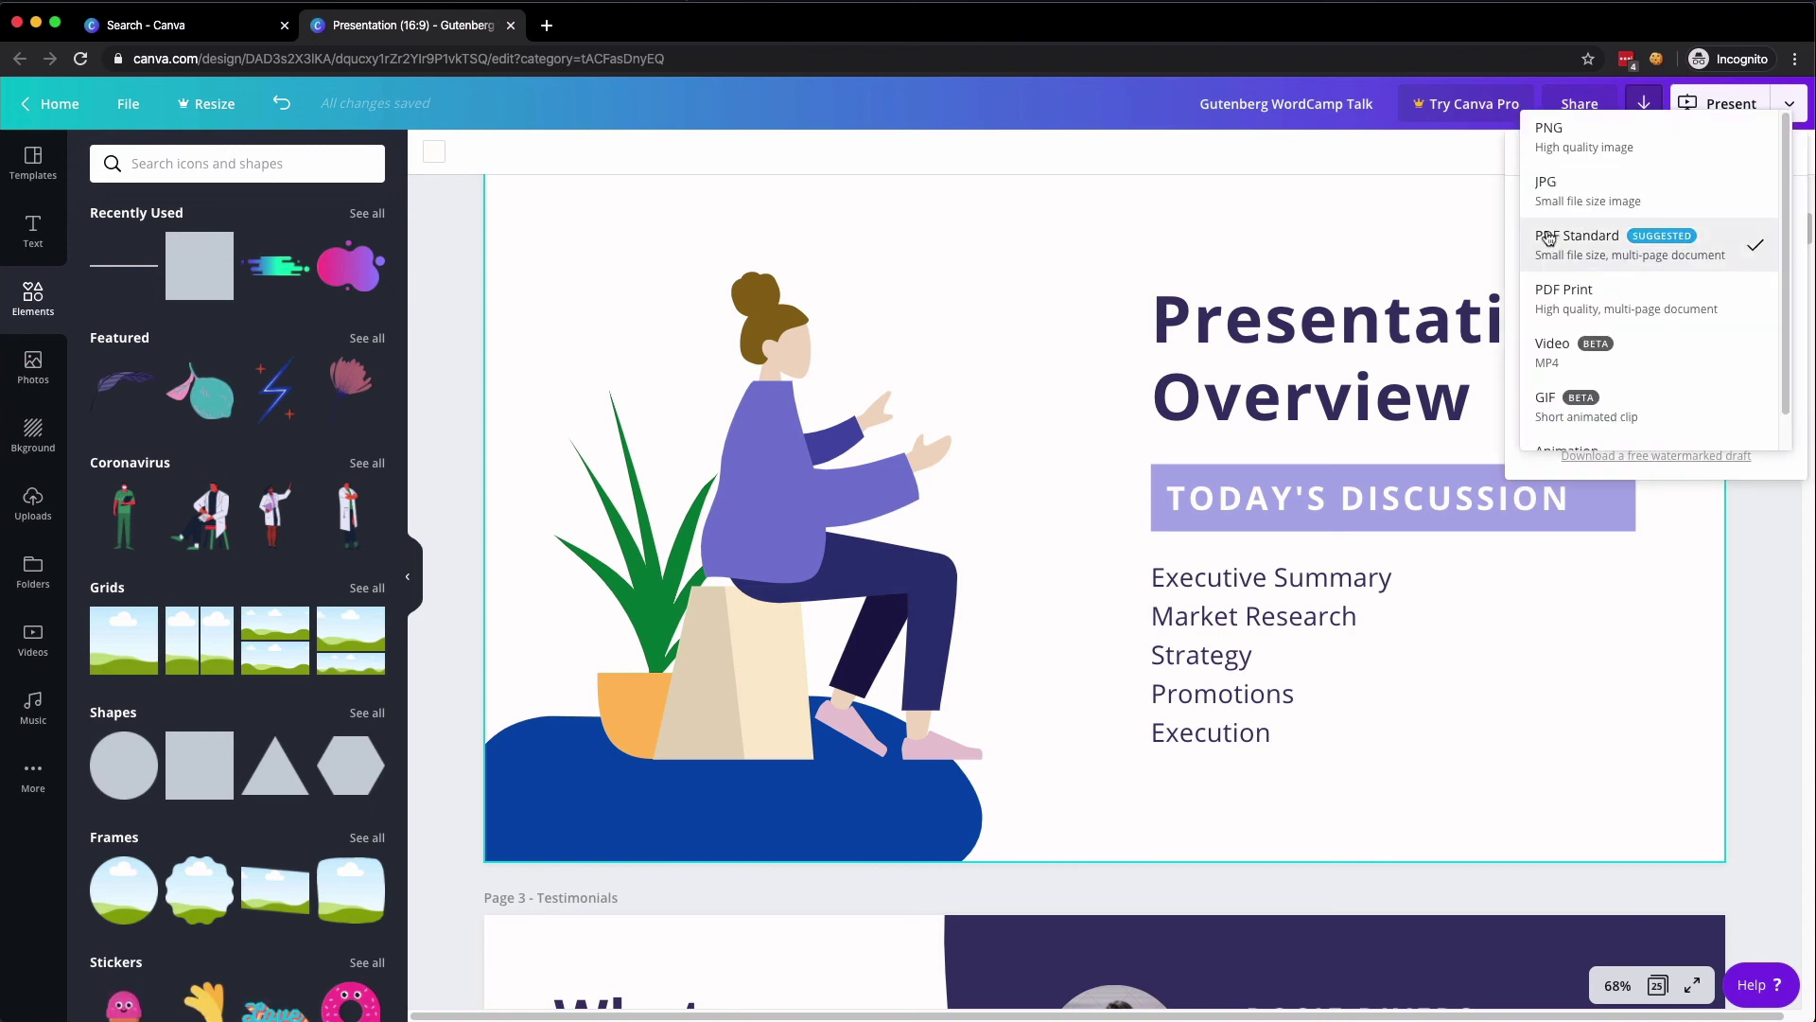
pyautogui.scroll(-1, 1585, 343)
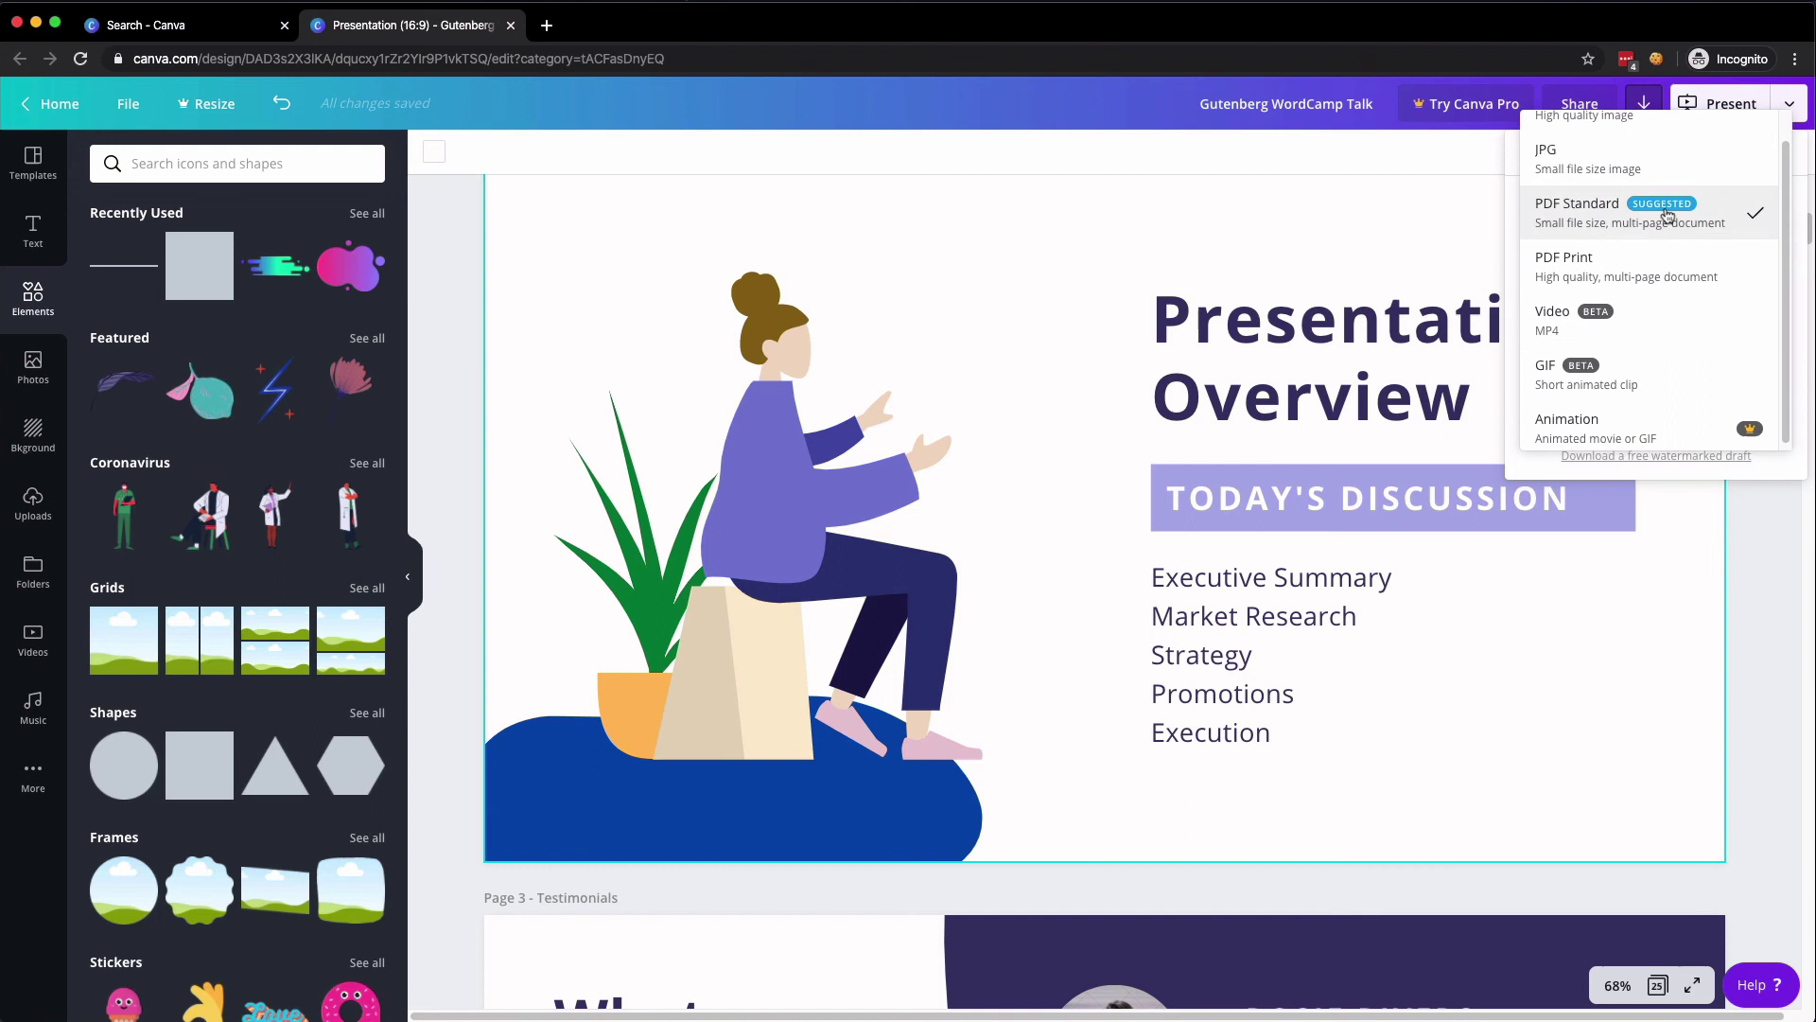
pyautogui.scroll(1, 1651, 237)
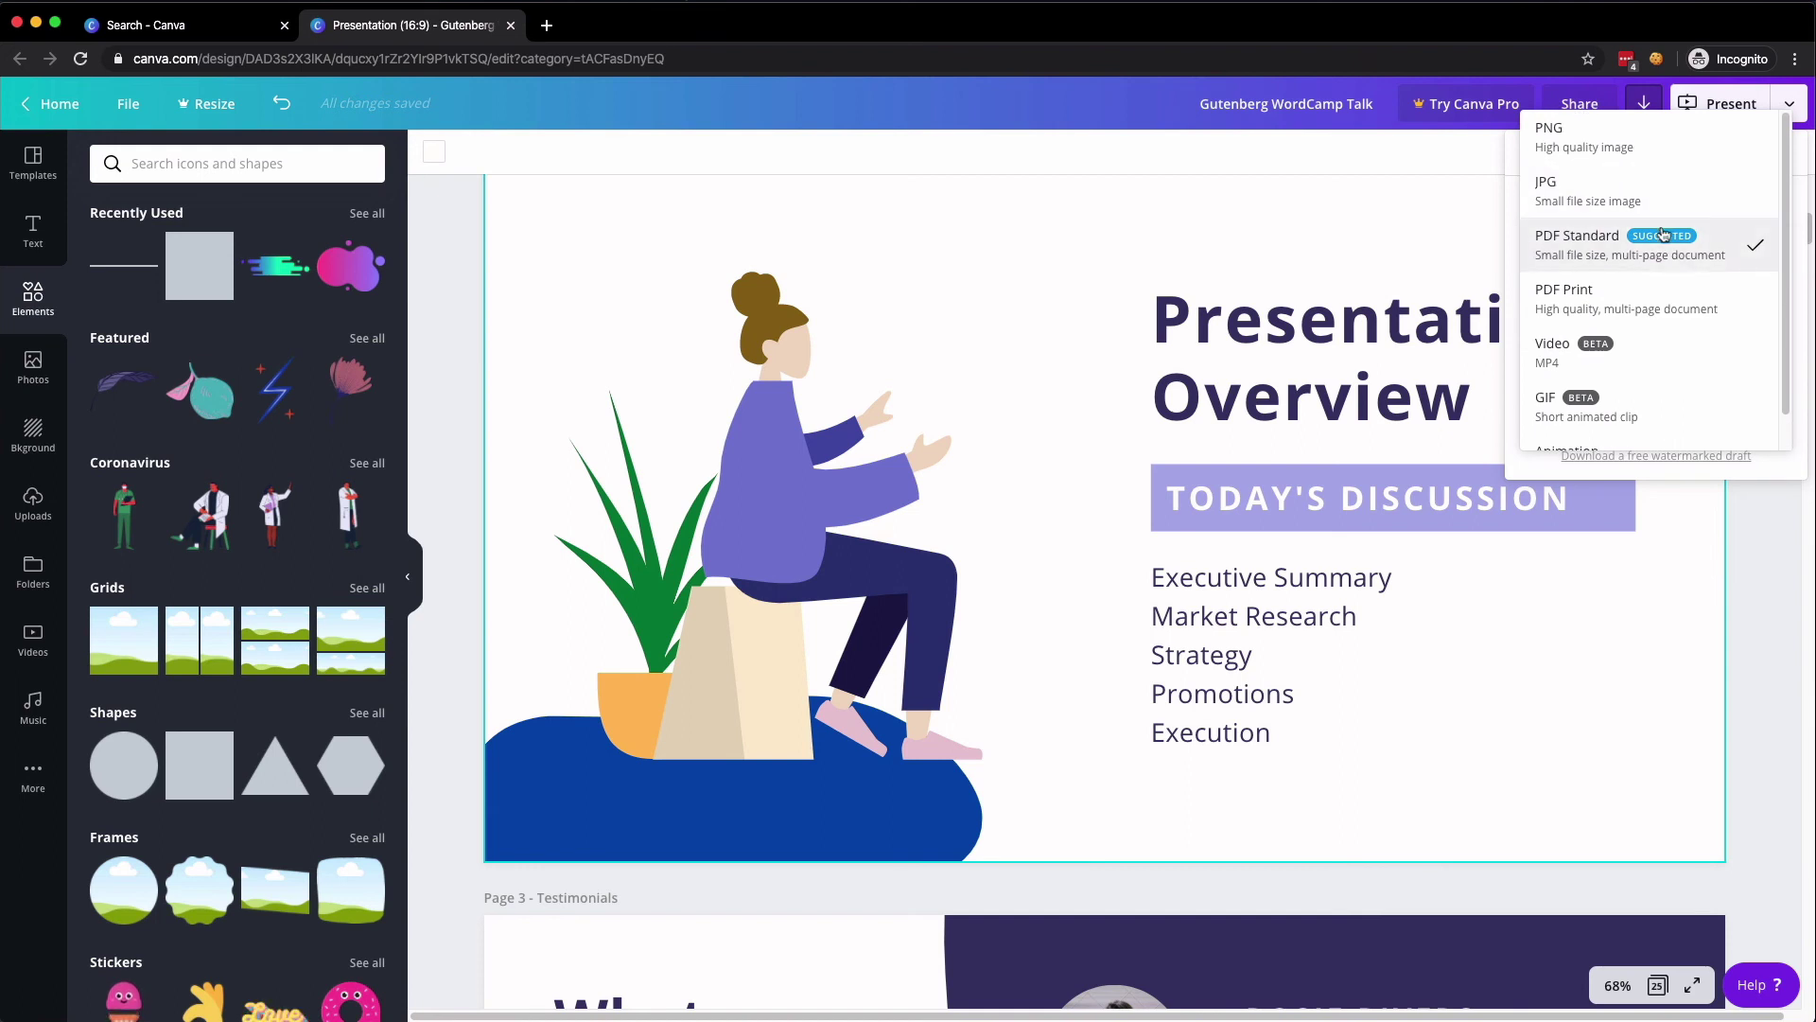
pyautogui.click(1640, 104)
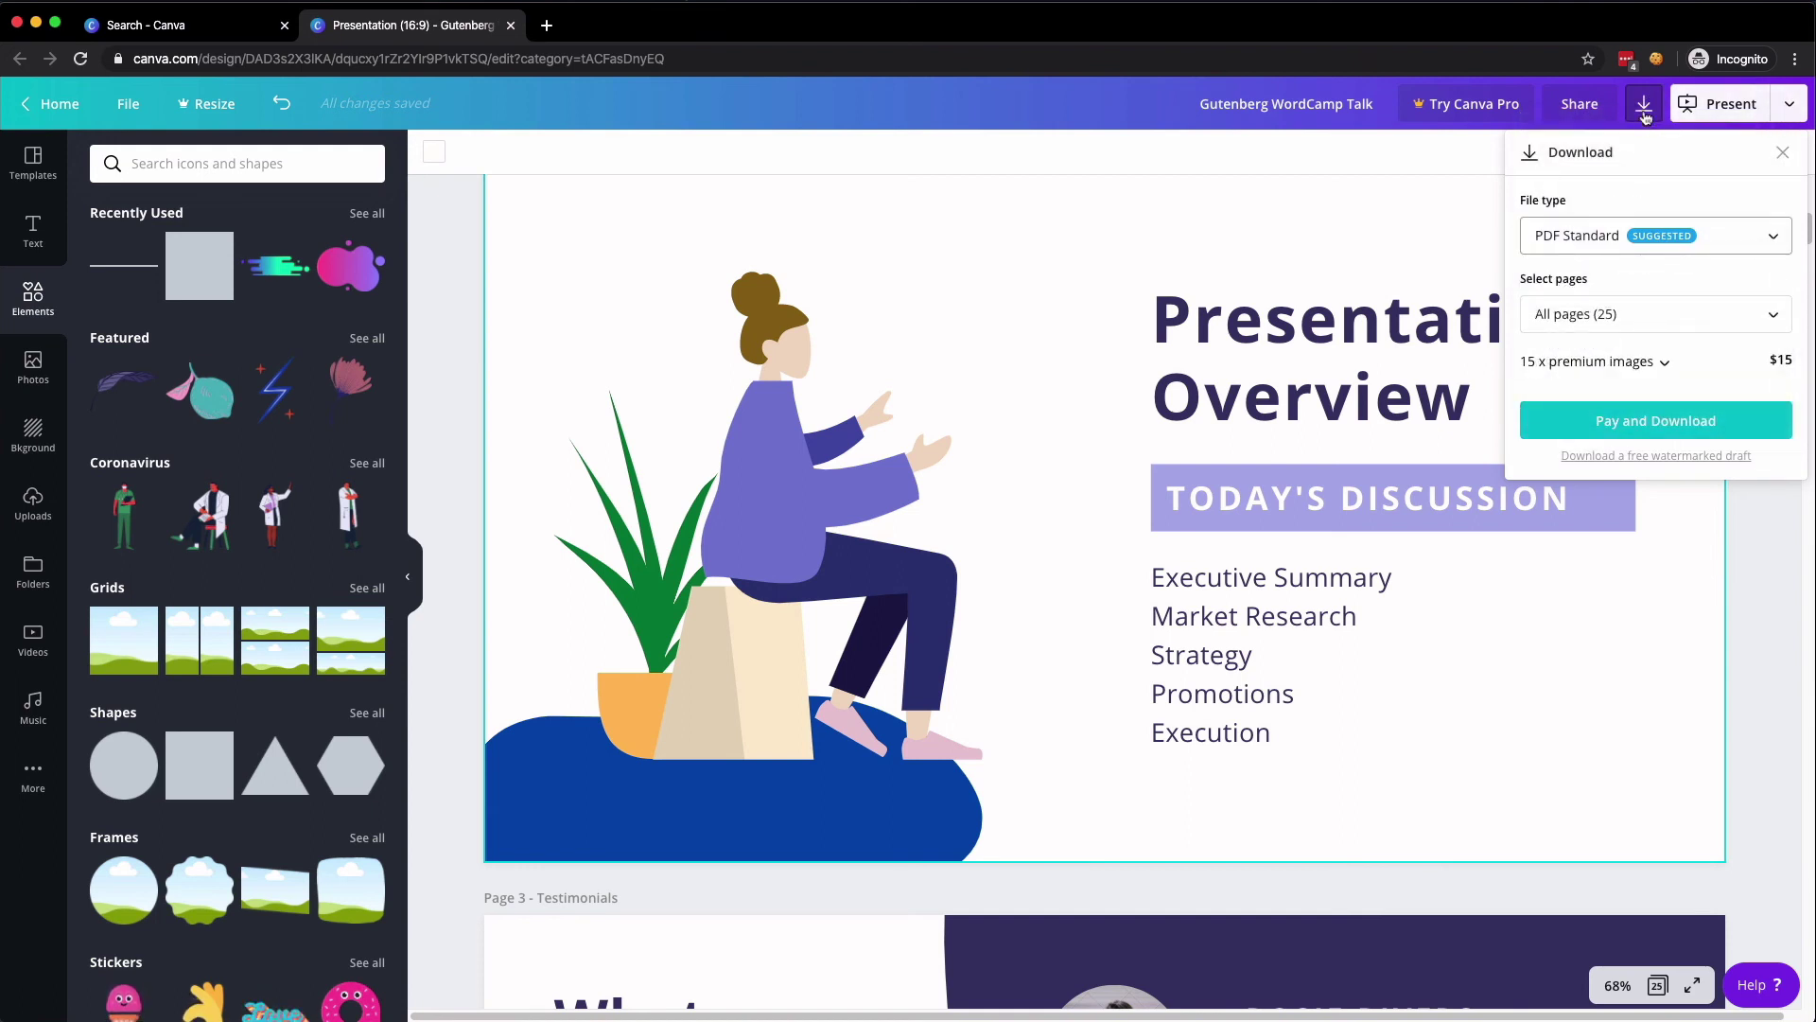
# - Check the Microsoft PowerPoint download option for all pages and close it without downloading
pyautogui.click(1779, 121)
pyautogui.click(1780, 118)
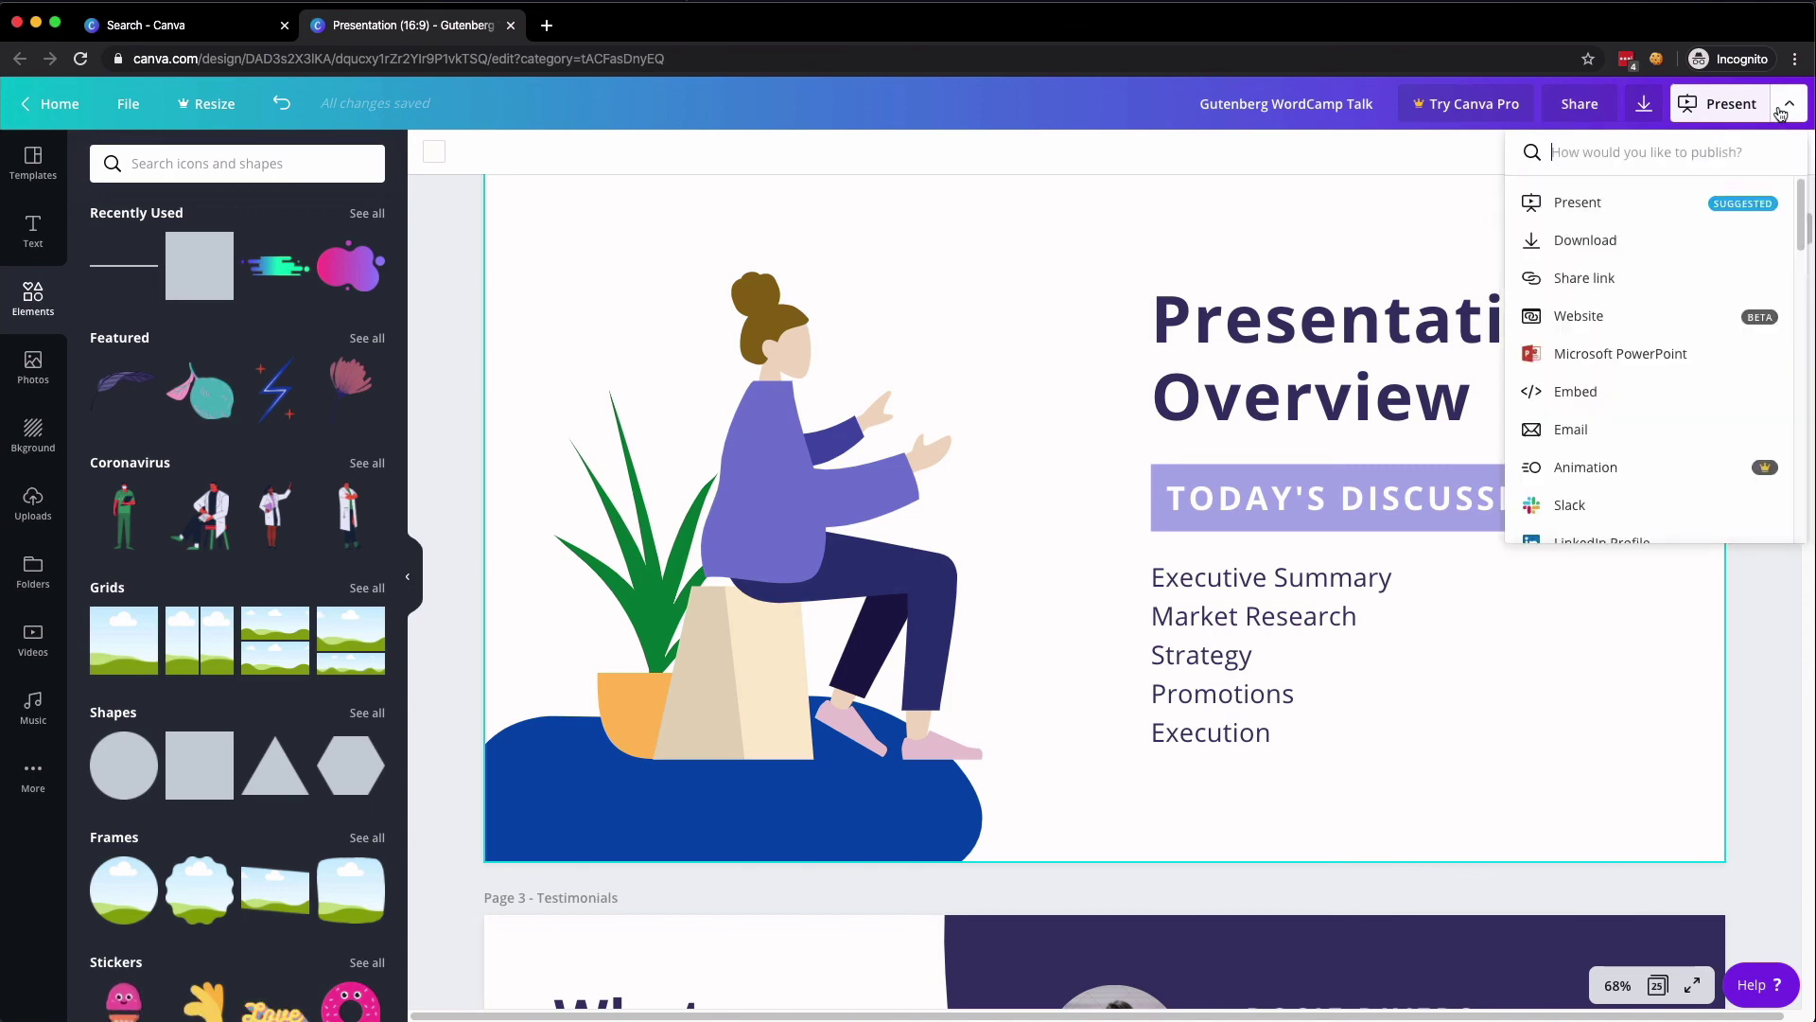
pyautogui.click(1615, 353)
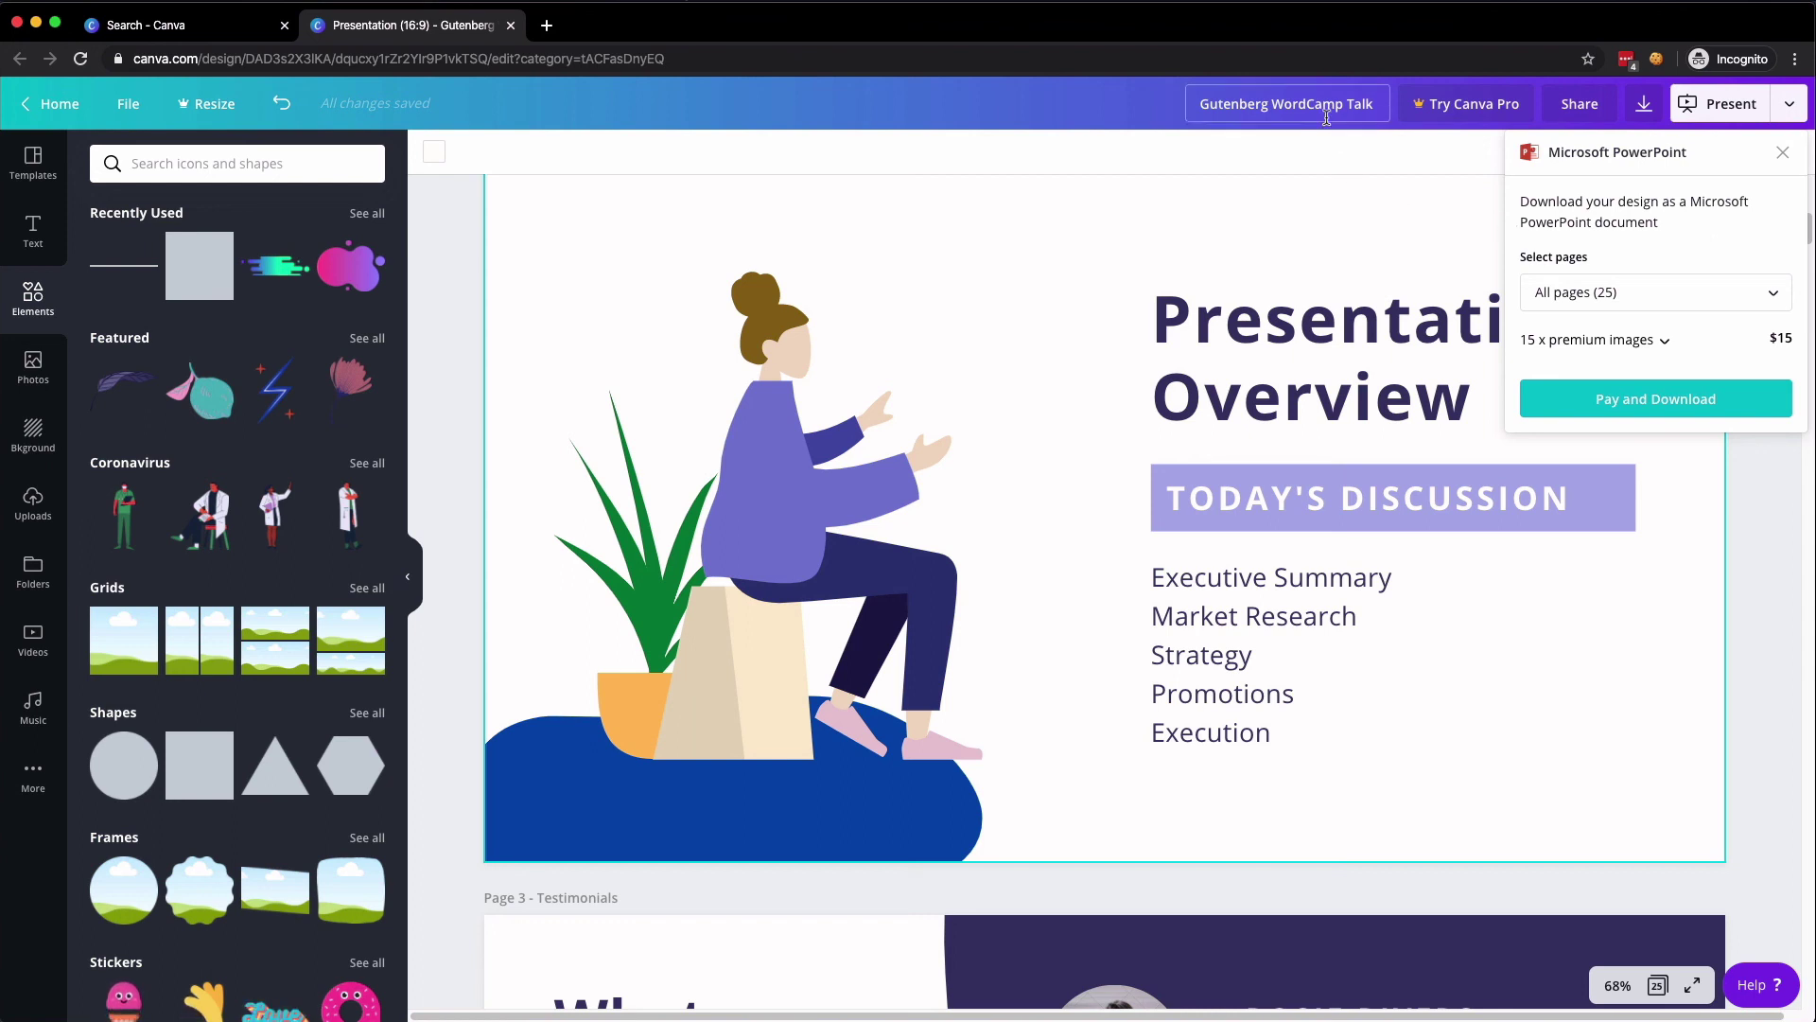
pyautogui.click(1306, 158)
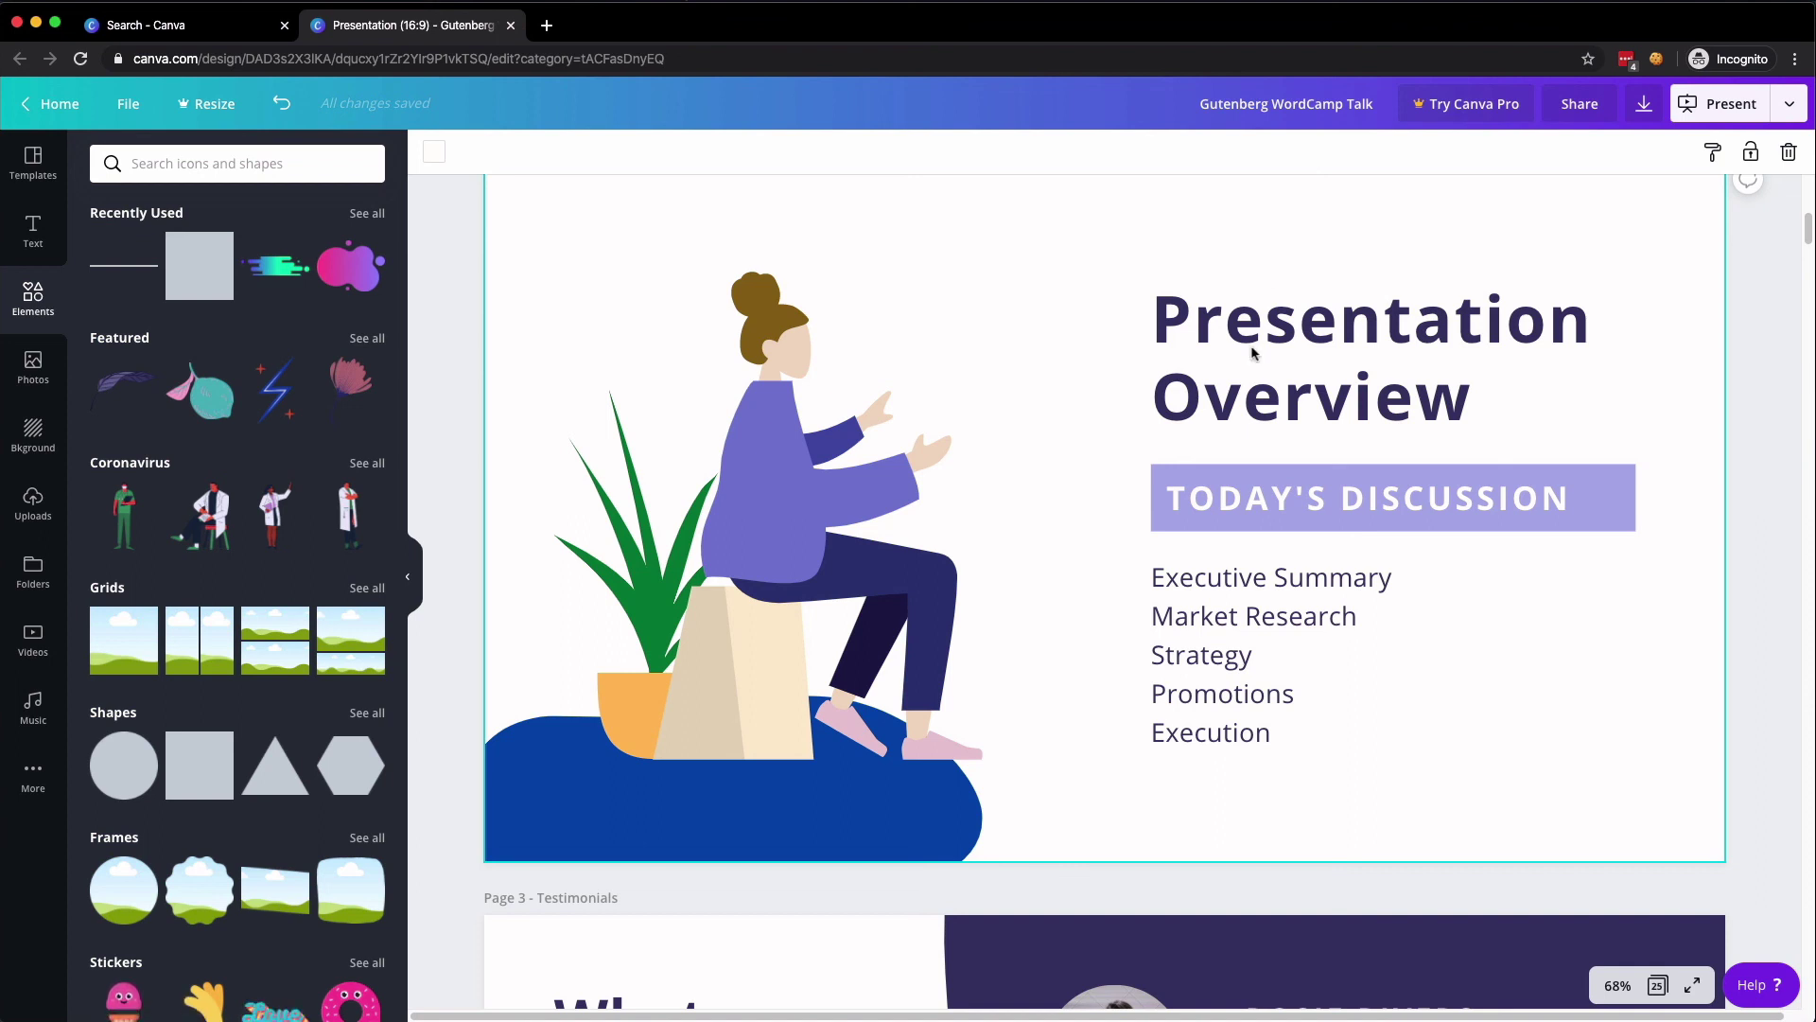
pyautogui.scroll(1, 1219, 459)
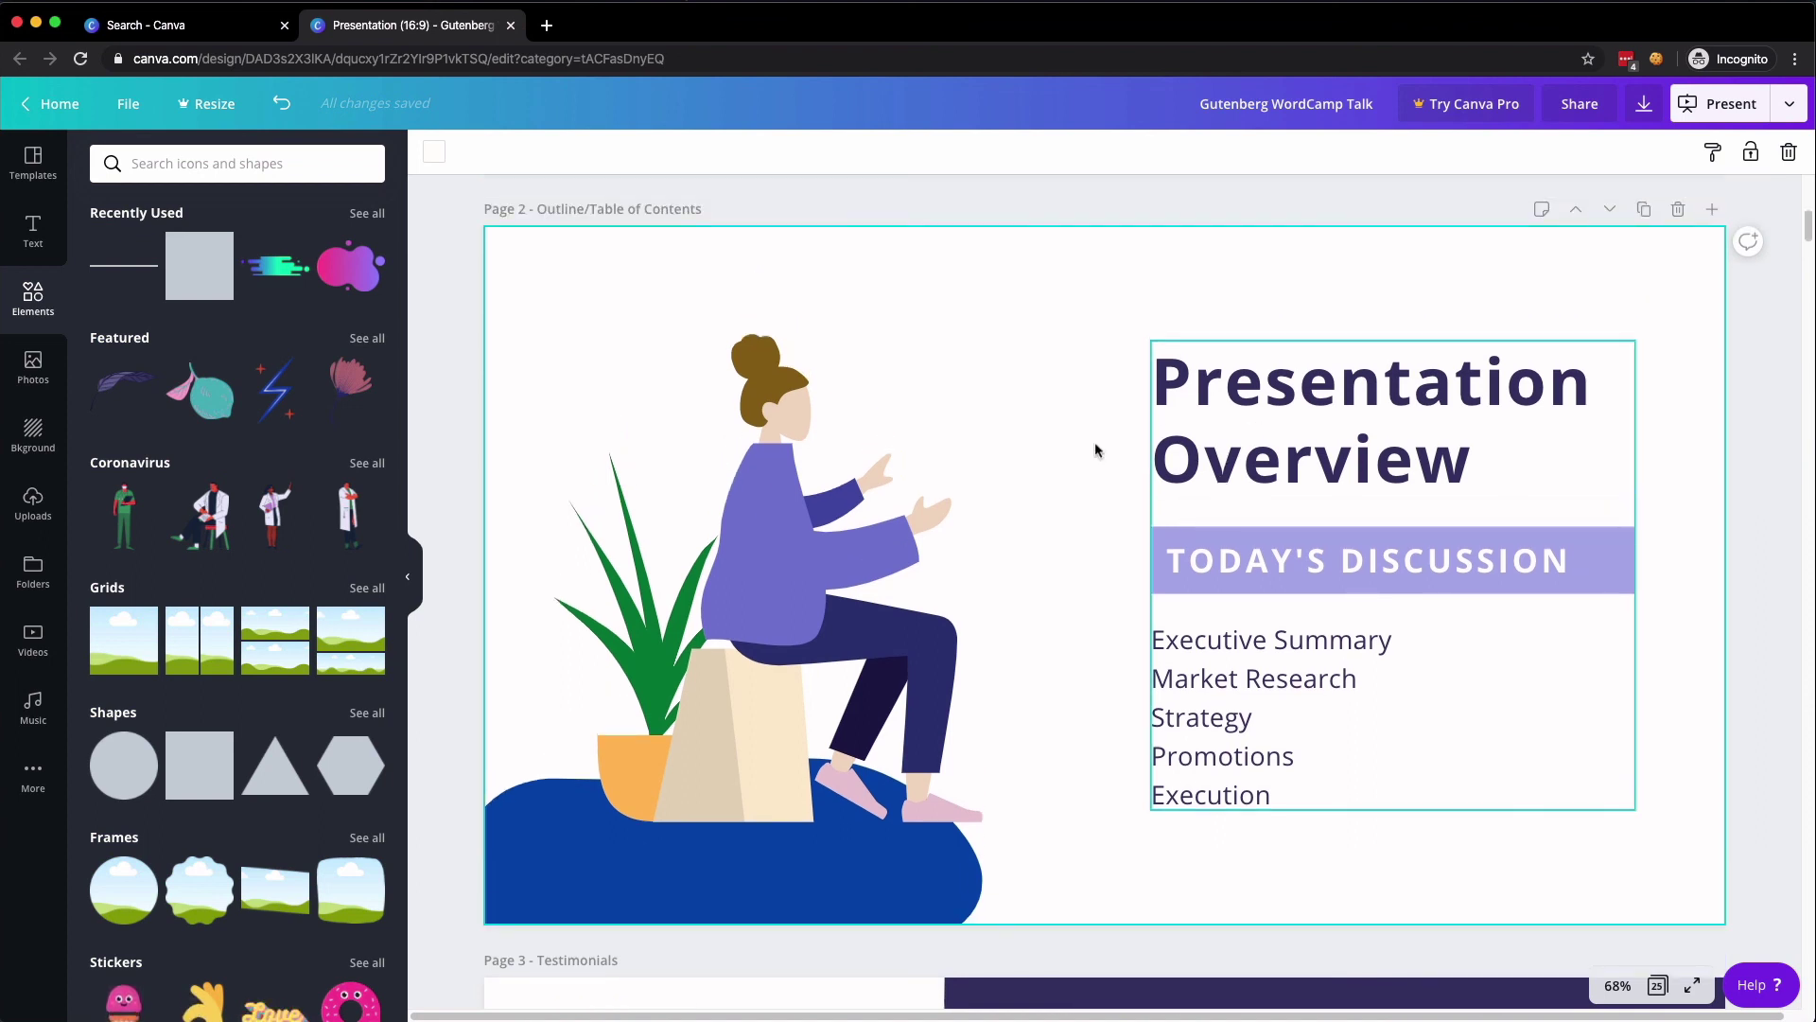